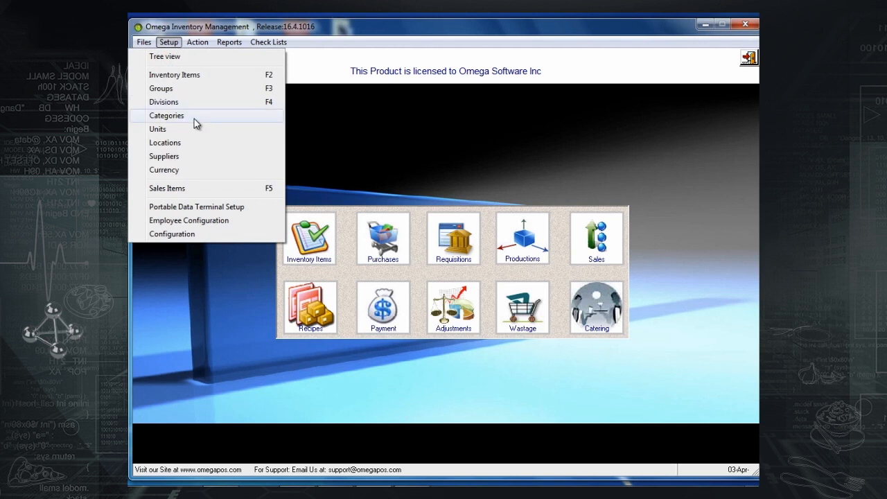
Step: Add a location described as "bar" in the Locations setup, assign it to branch OMEGA SOFTWARE INC, and save it
click(196, 148)
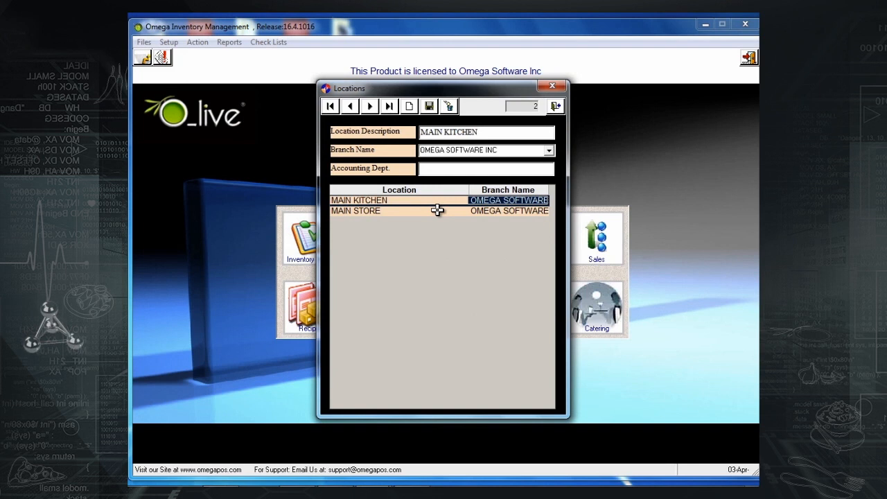
click(437, 210)
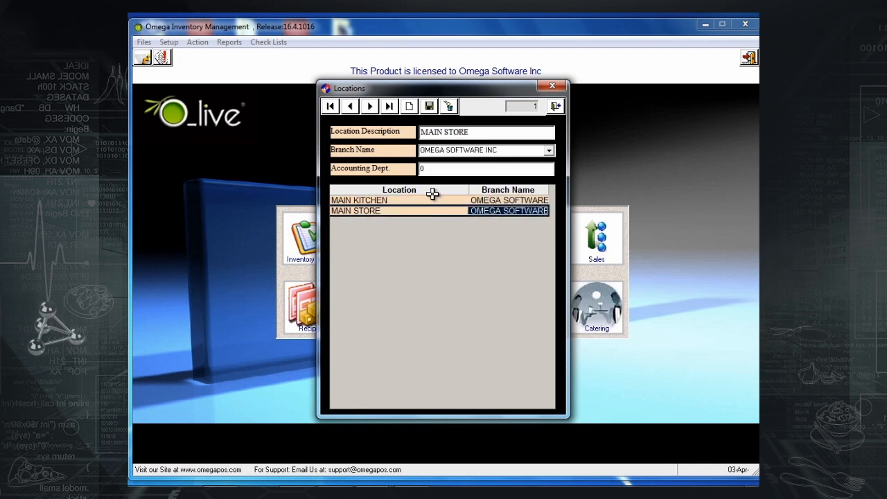
click(432, 201)
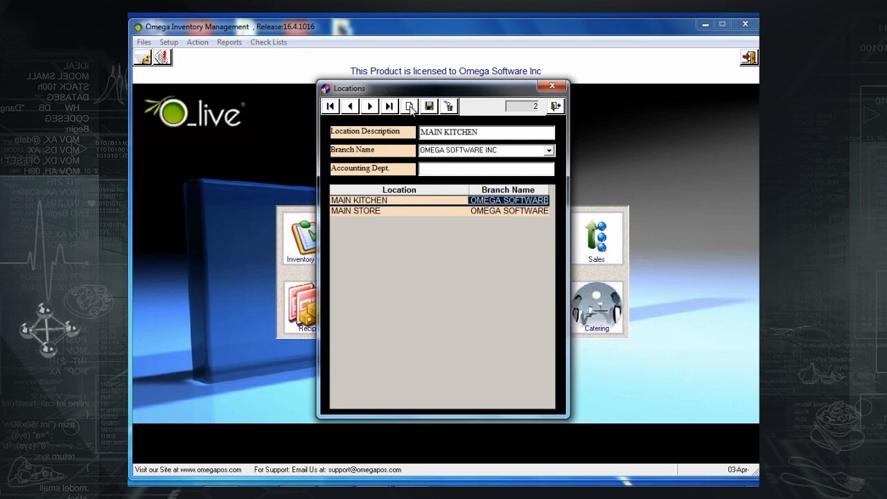
click(409, 106)
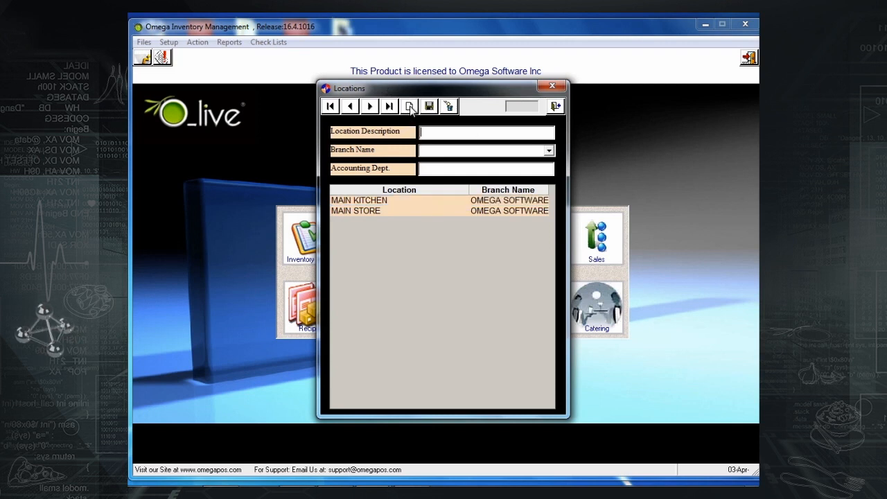
text(bar)
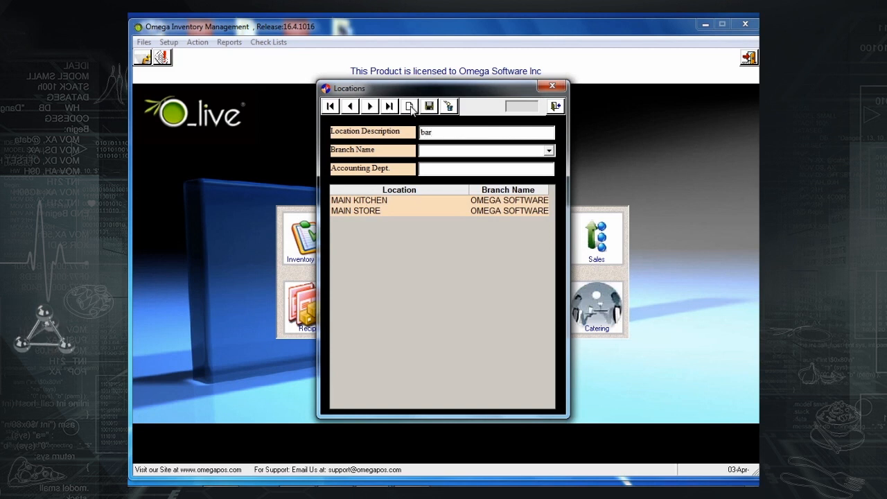
click(548, 152)
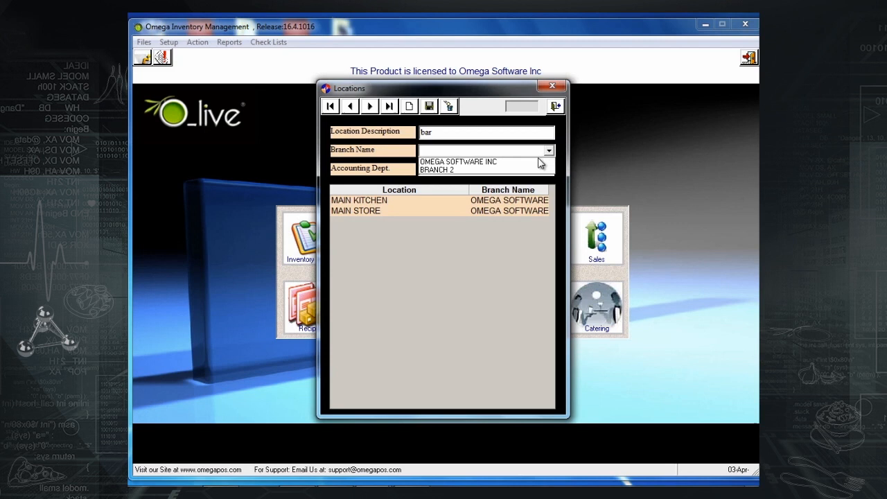
click(534, 160)
click(435, 105)
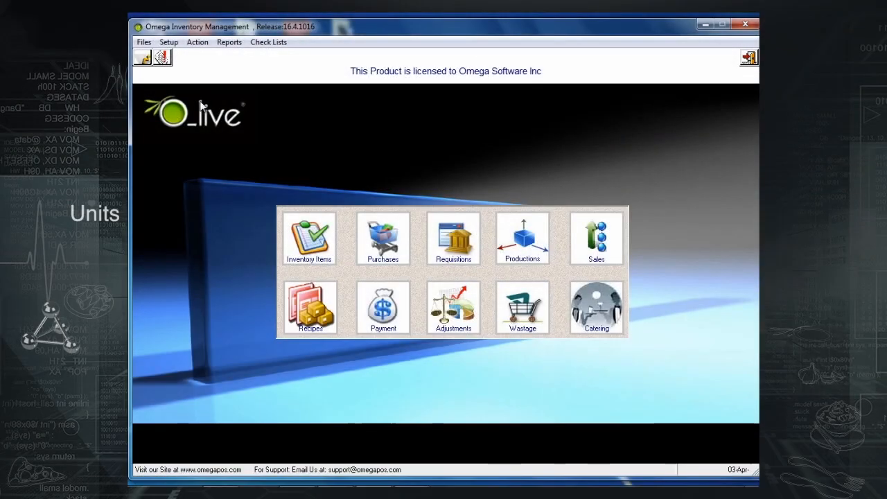
Step: Review the existing units of measure, add a new unit named "L", and save it
click(170, 43)
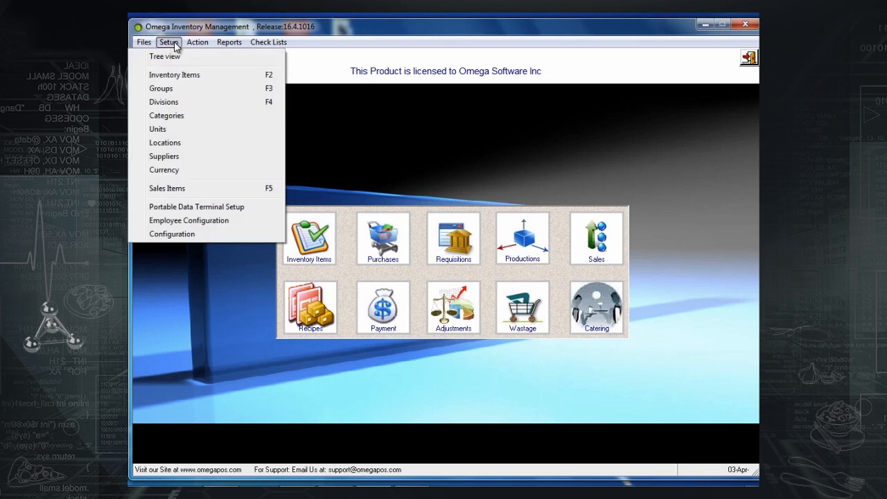
click(176, 128)
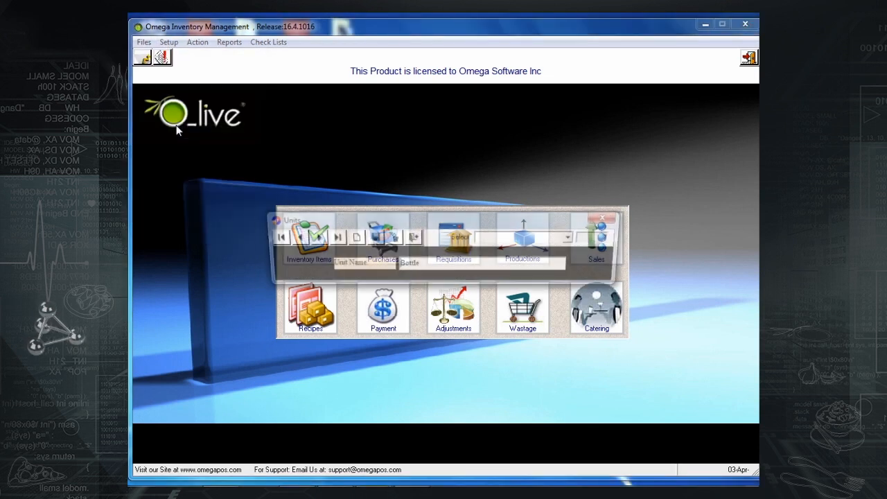
click(574, 238)
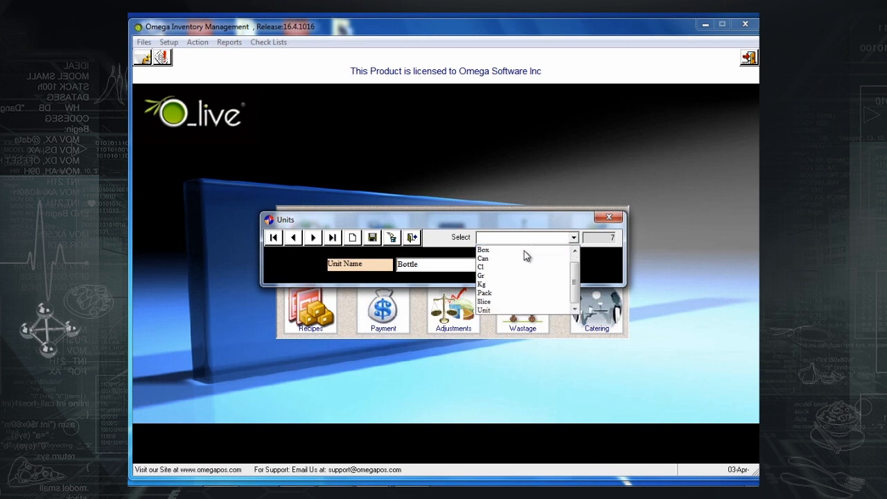
click(505, 244)
click(504, 238)
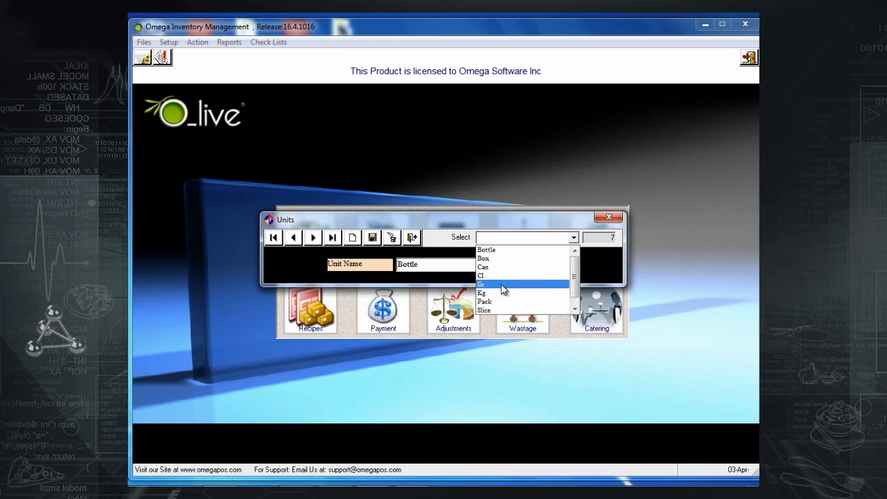
scroll(510, 279, down, 1)
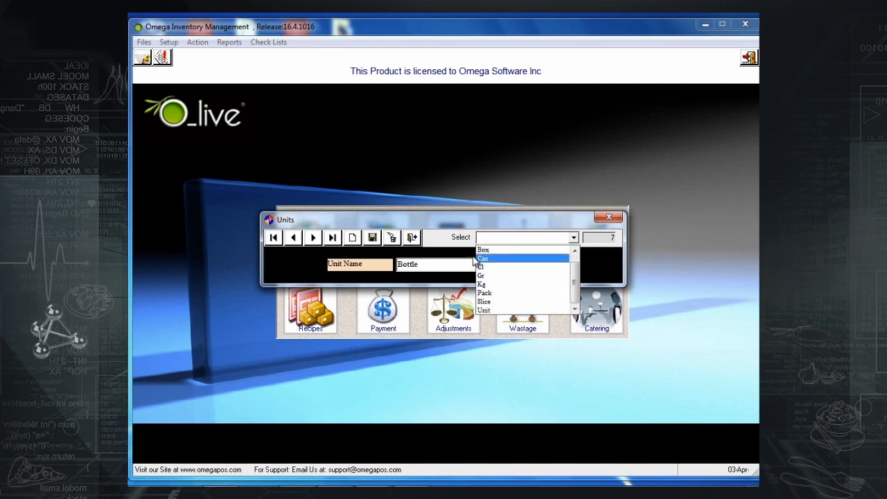
click(433, 252)
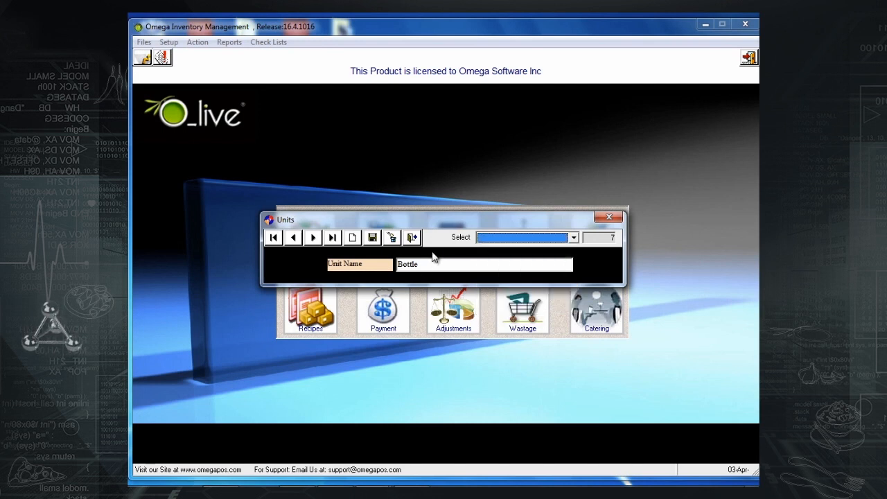
click(354, 237)
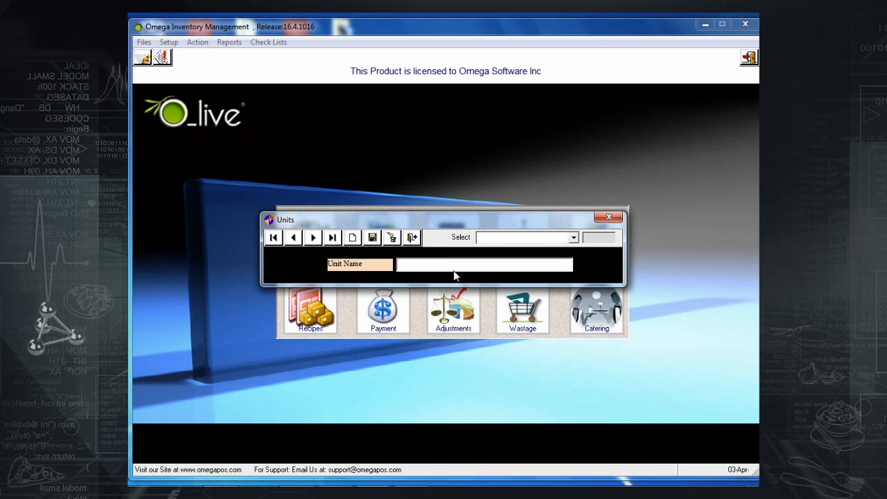
text(L)
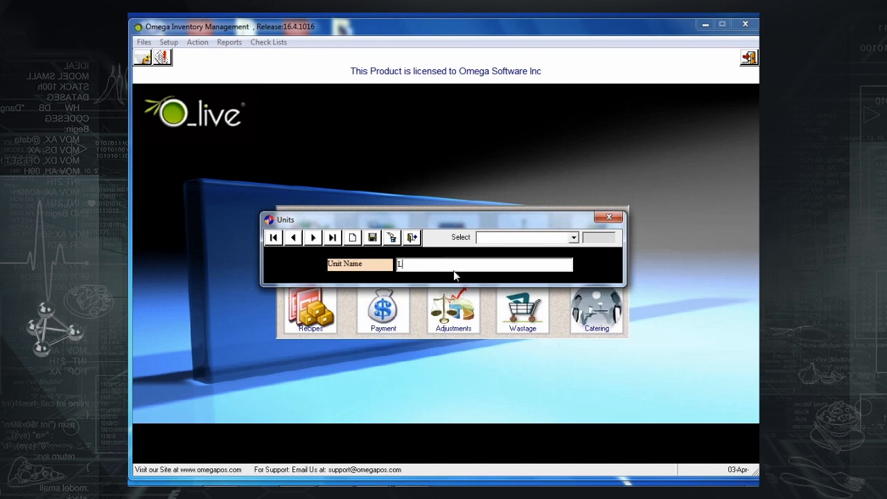
click(374, 239)
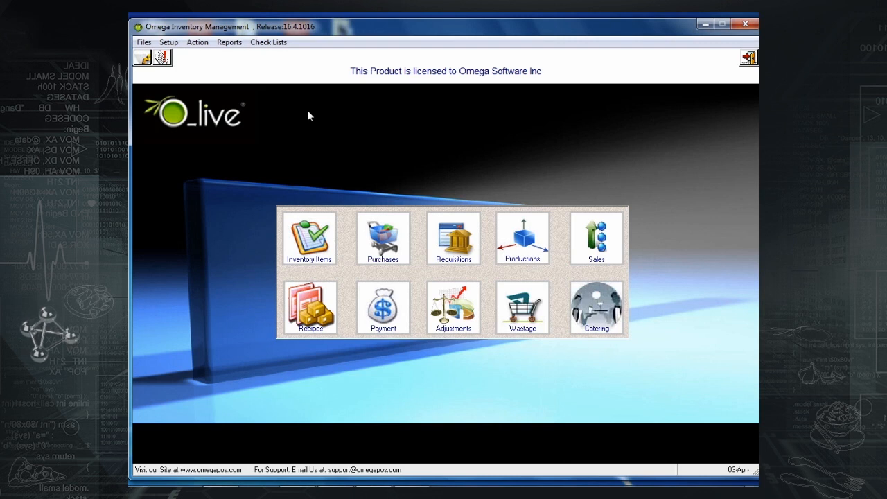
Step: Examine the inventory items tree view by expanding Food, its Meat division, and the Red Meat group
click(168, 42)
click(178, 58)
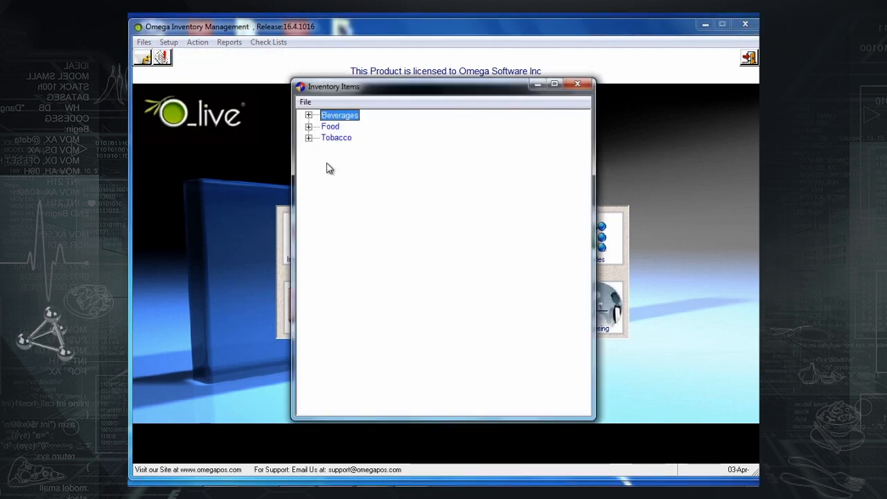
click(308, 127)
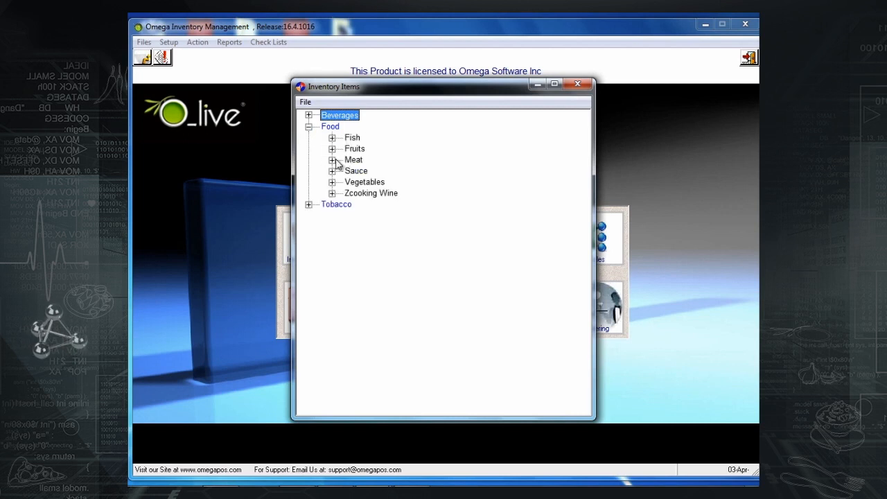
click(333, 160)
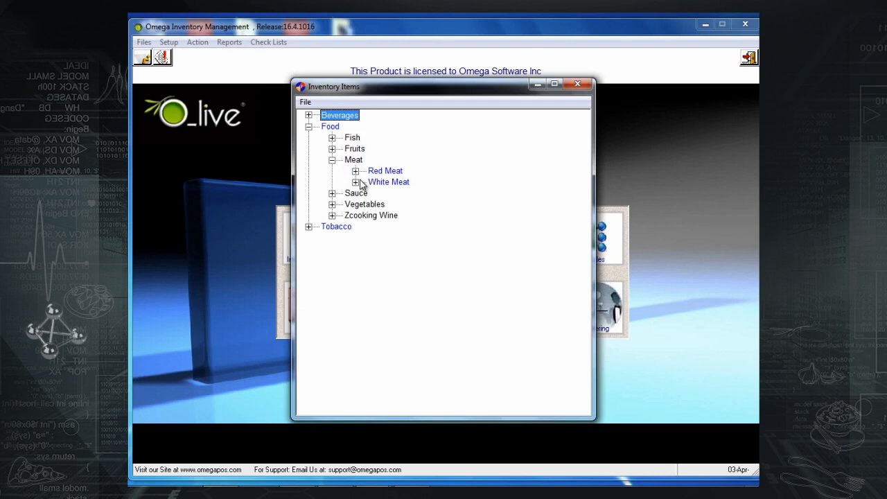
click(356, 172)
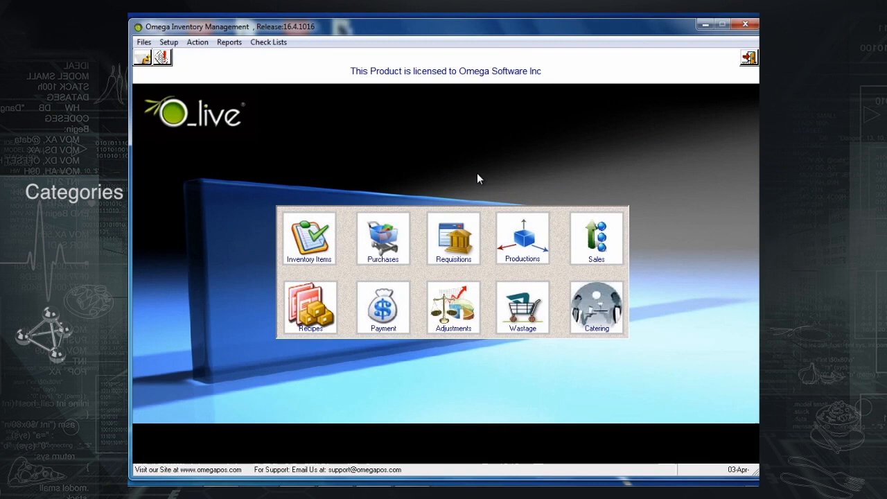
Step: Add a category described as "Miscelaneous", link it to the Miscellaneous sales item category, and save it
click(169, 43)
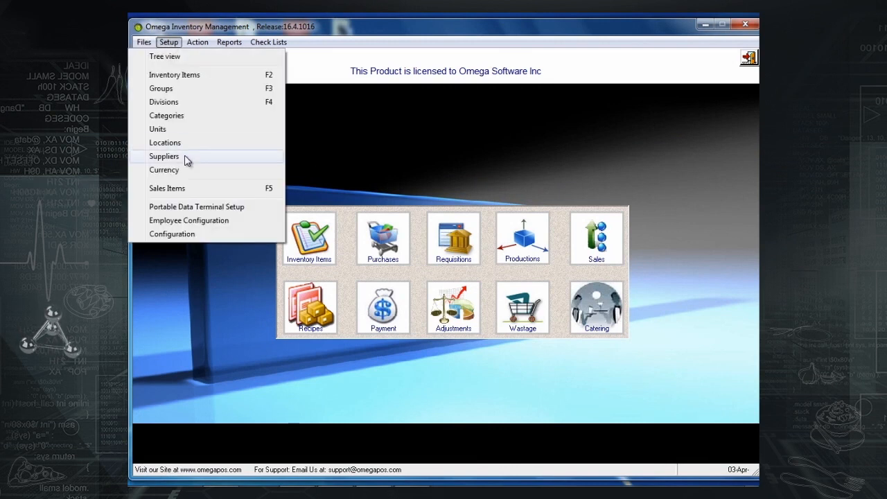
click(166, 116)
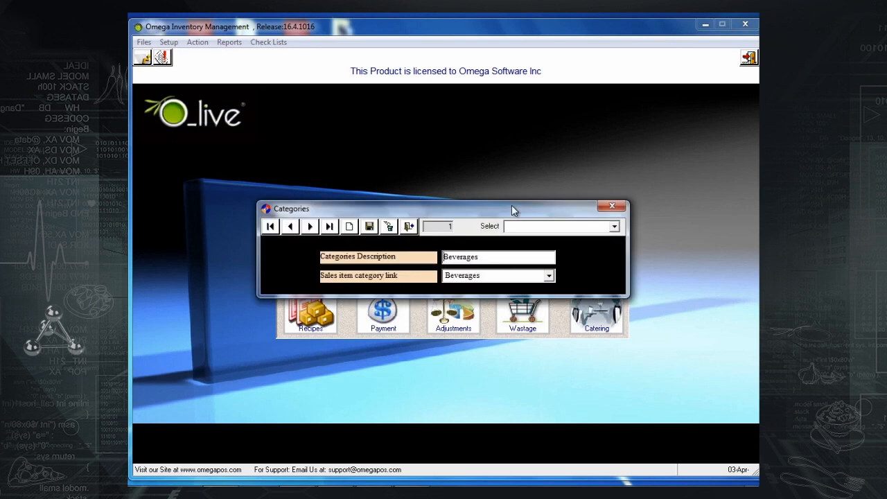
click(615, 227)
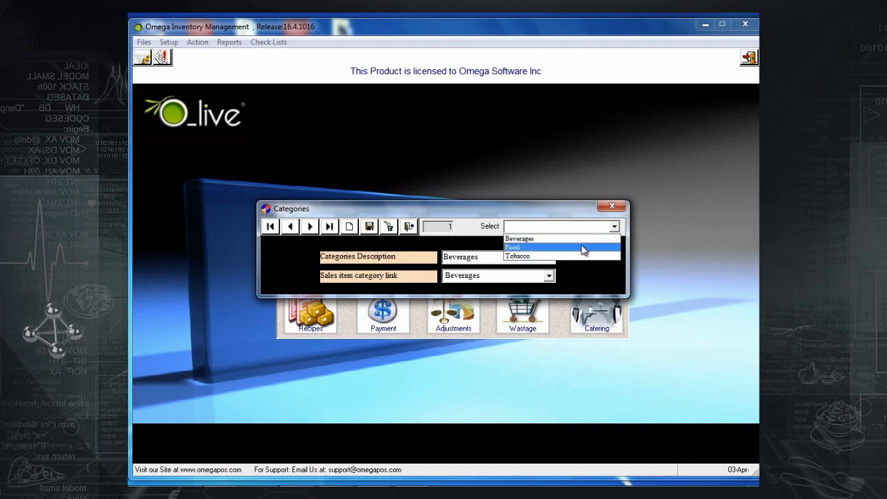
click(582, 248)
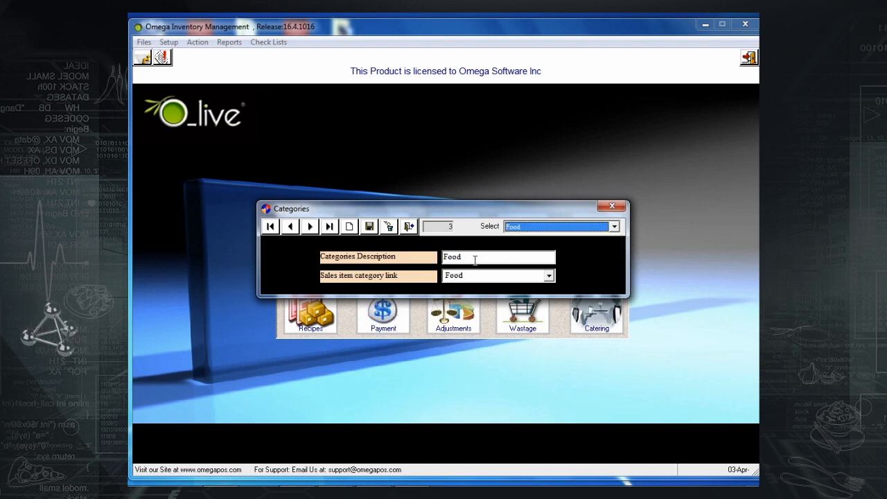
click(350, 229)
text(M)
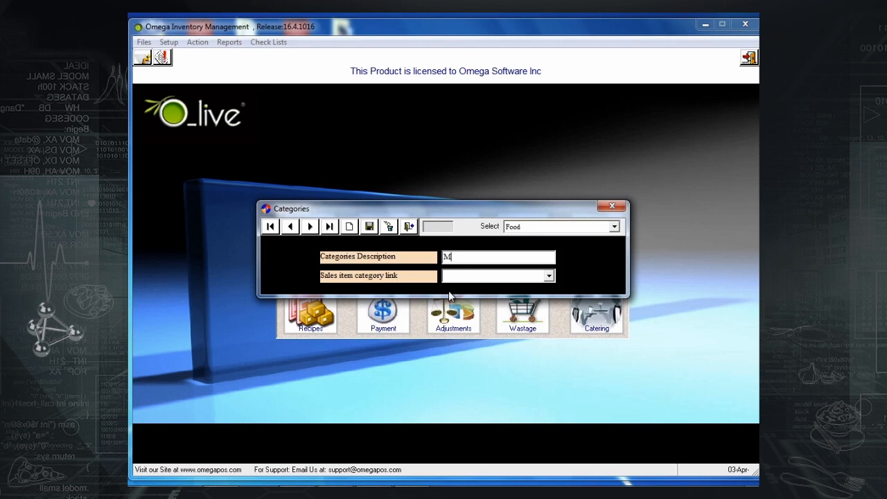
text(iscelaneous)
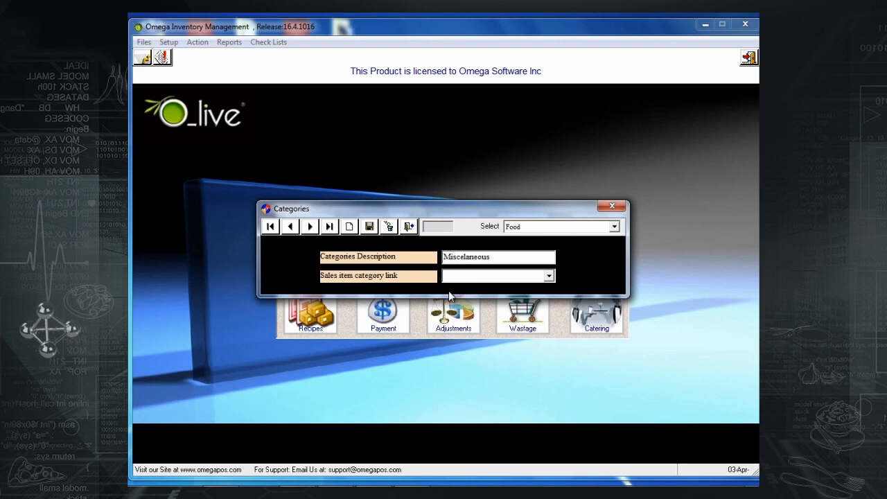
click(548, 276)
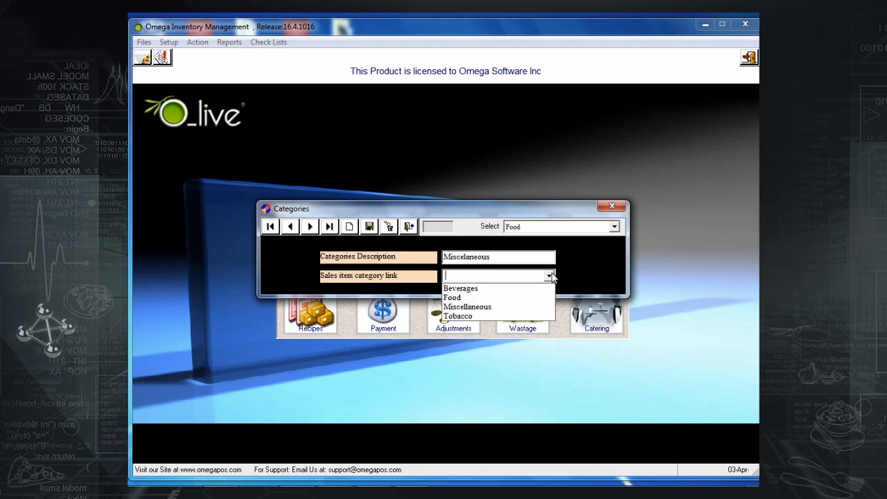
click(534, 307)
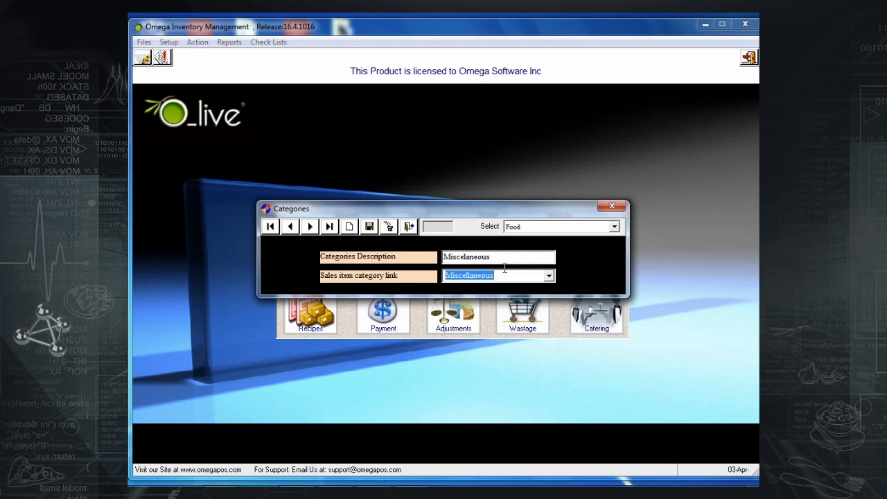
click(371, 228)
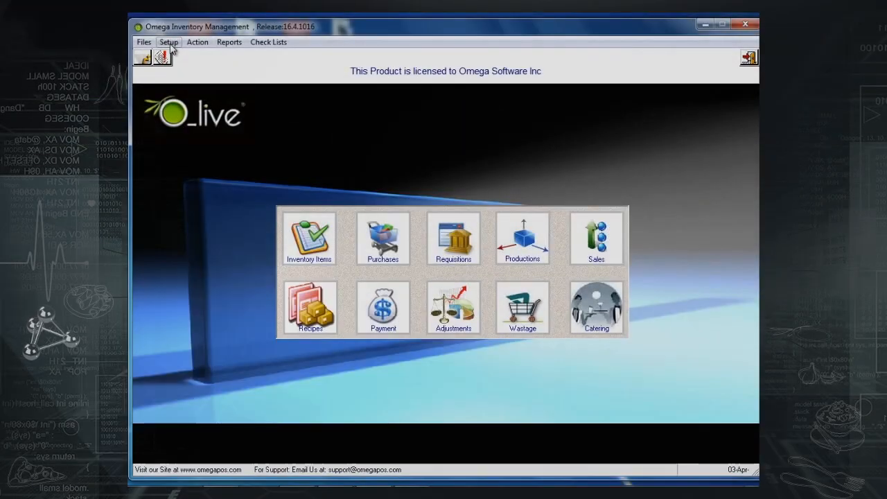
Step: Review the existing divisions, add a division named "Water" under the Beverages category, and save it
click(169, 43)
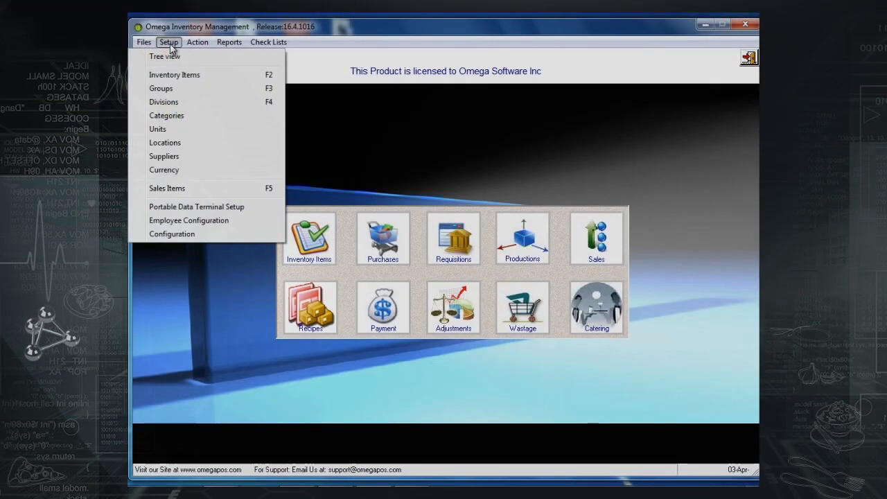
click(170, 102)
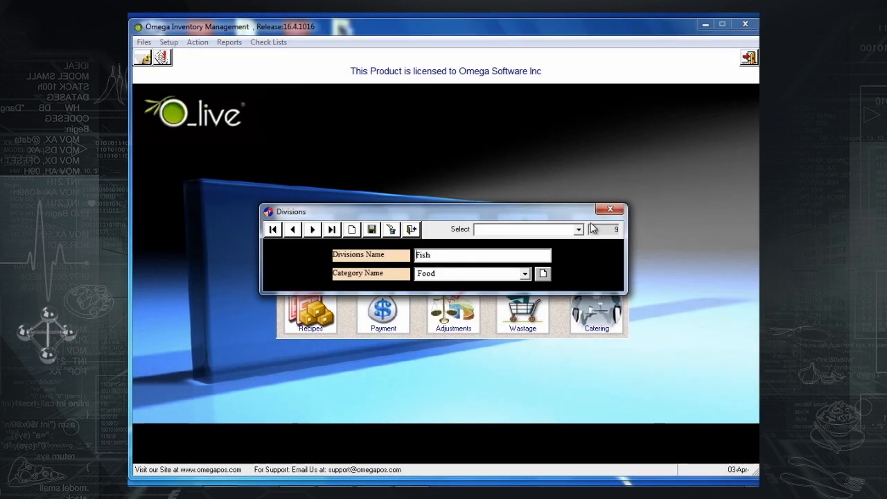
click(578, 231)
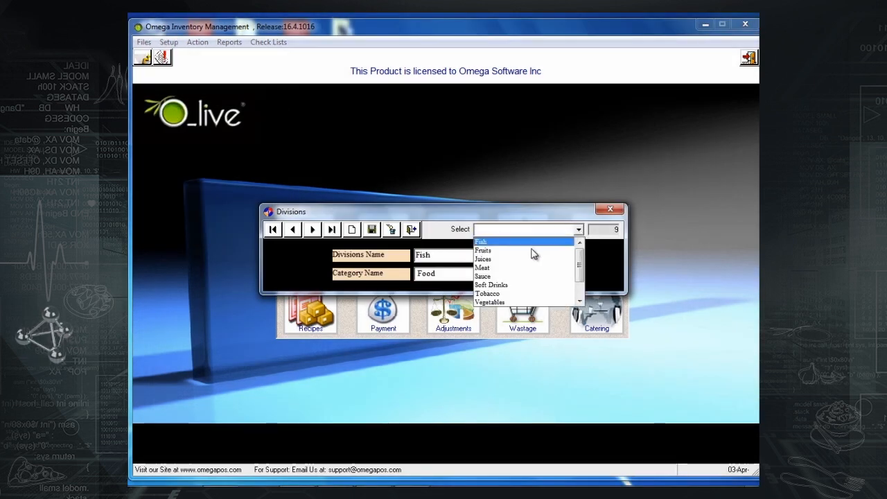
scroll(525, 260, down, 1)
scroll(526, 260, up, 1)
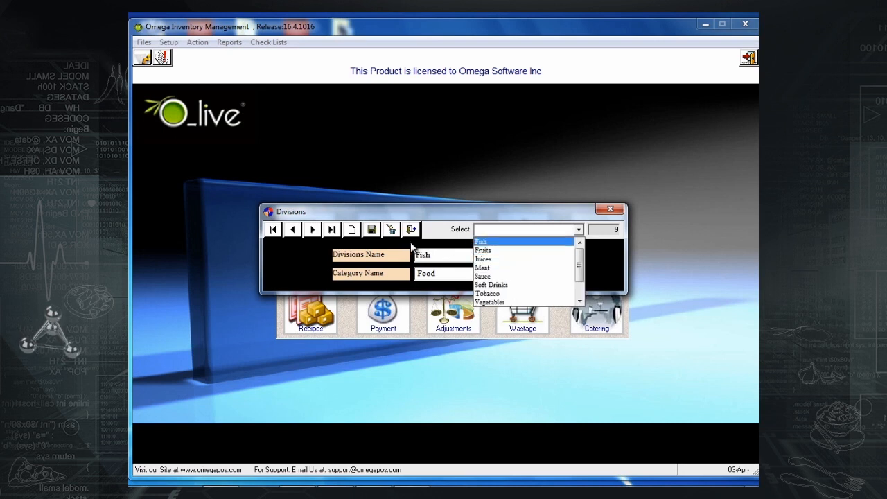
click(451, 246)
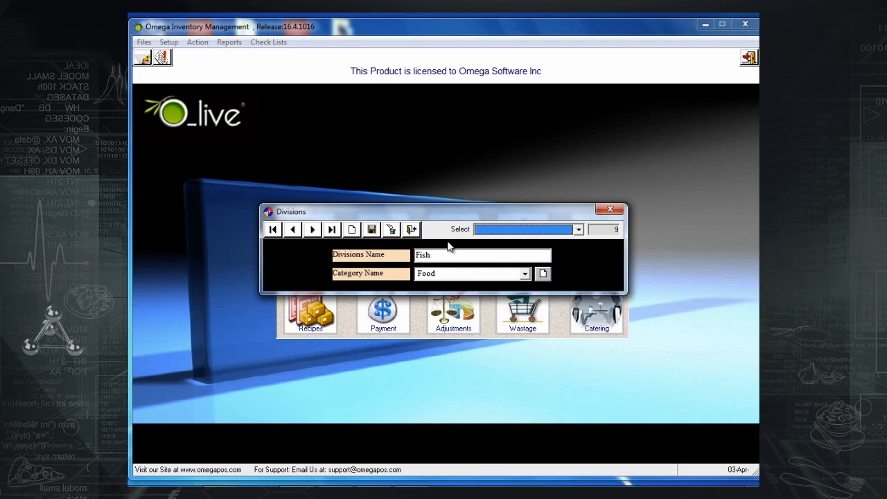
click(352, 230)
text(Water)
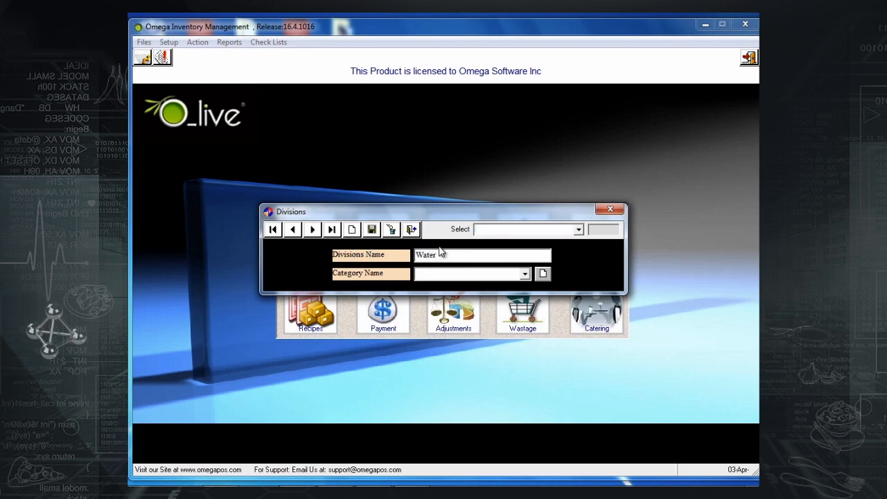
click(527, 273)
click(497, 287)
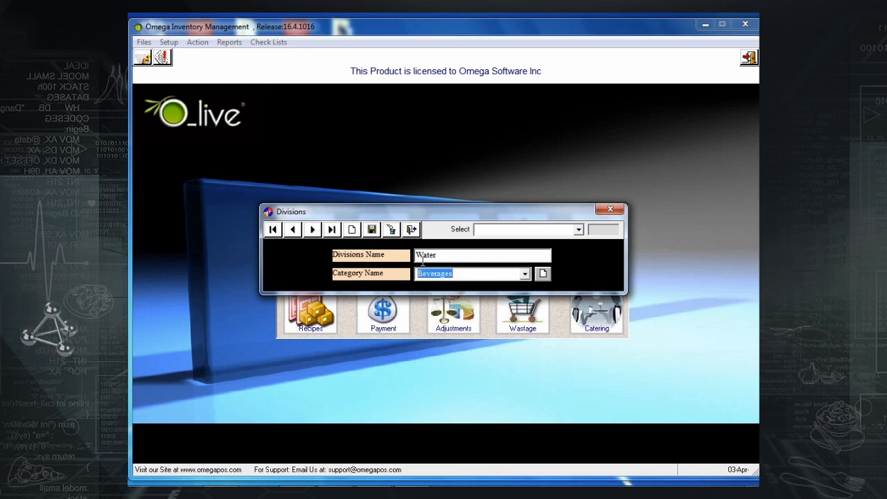
click(376, 232)
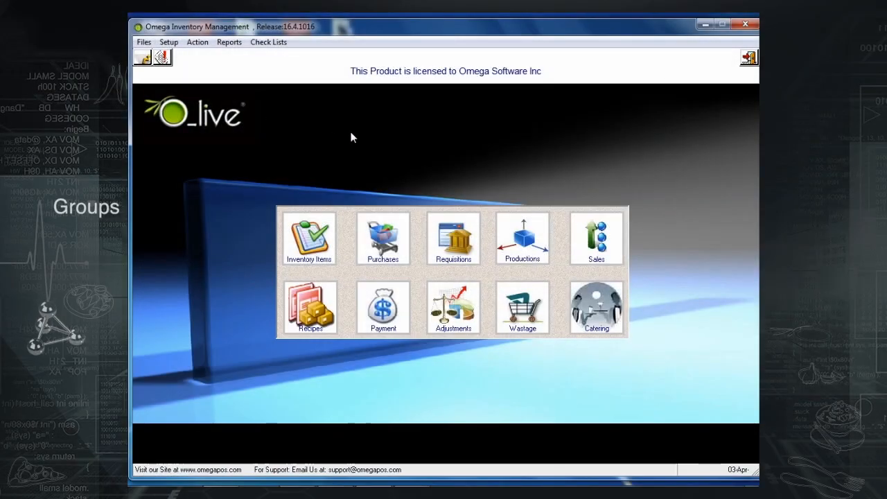
Step: Review the existing groups in the Groups setup and start a new group named "Local Water"
click(169, 42)
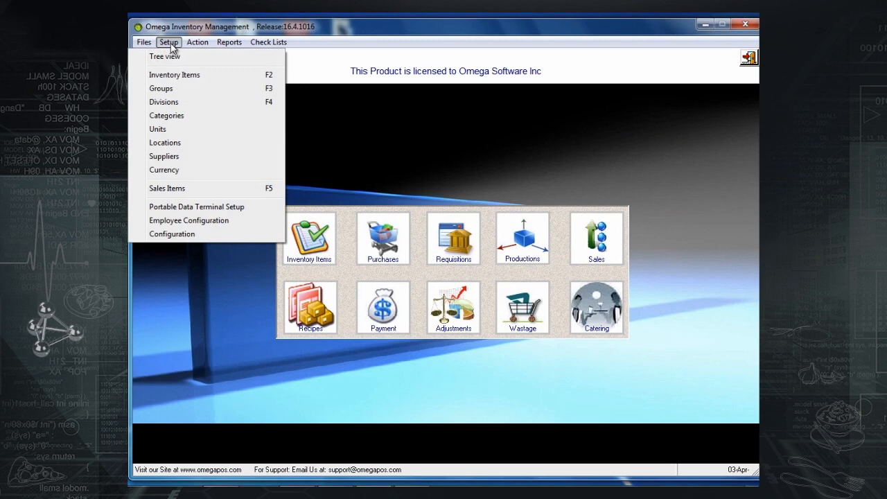
click(181, 88)
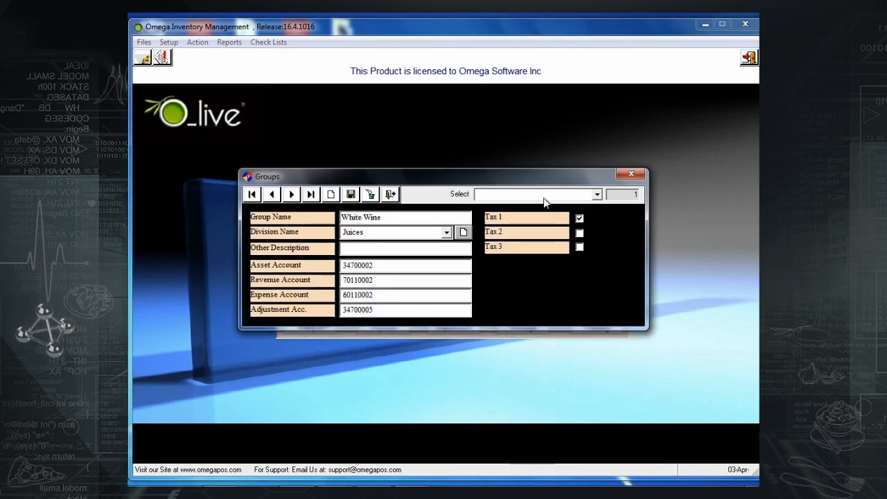
click(596, 194)
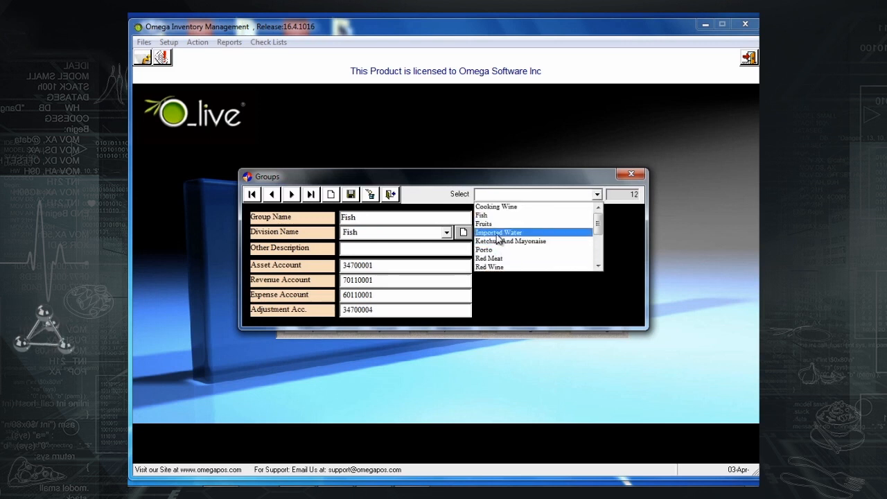
click(335, 193)
click(374, 217)
text(Loc)
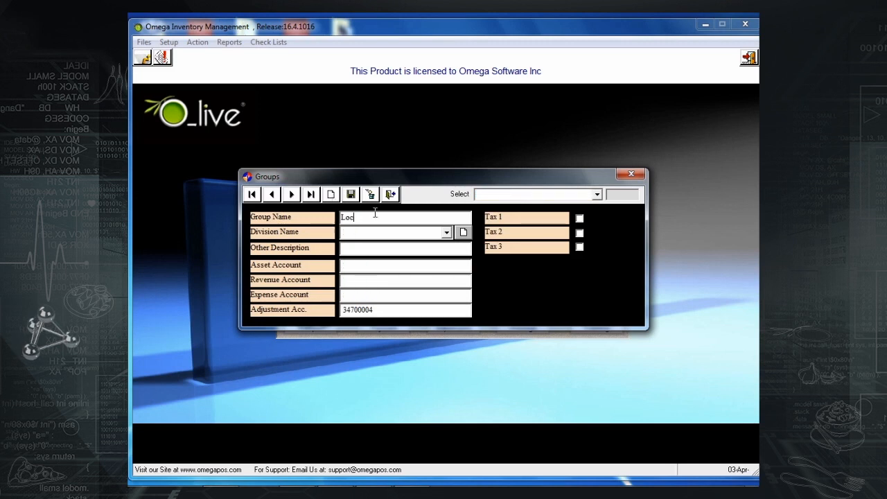
text(al Water)
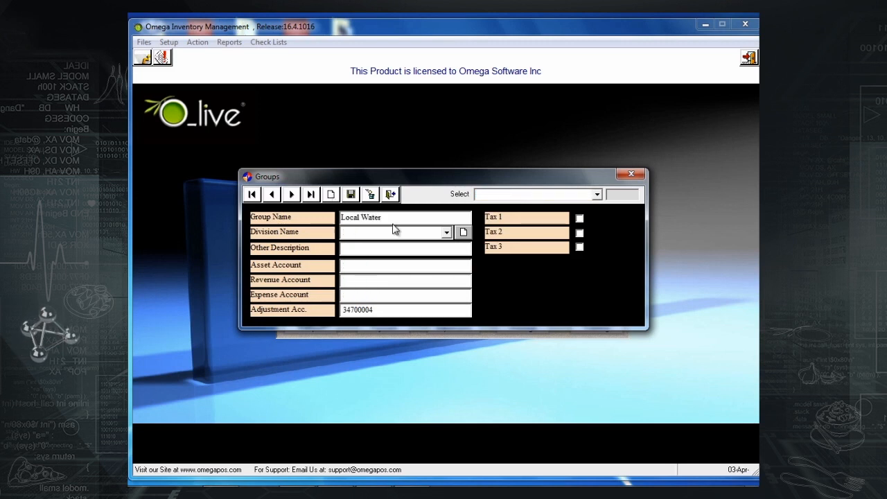
Step: Assign the Local Water group to the Water division with Tax 1 enabled, and save it
click(446, 232)
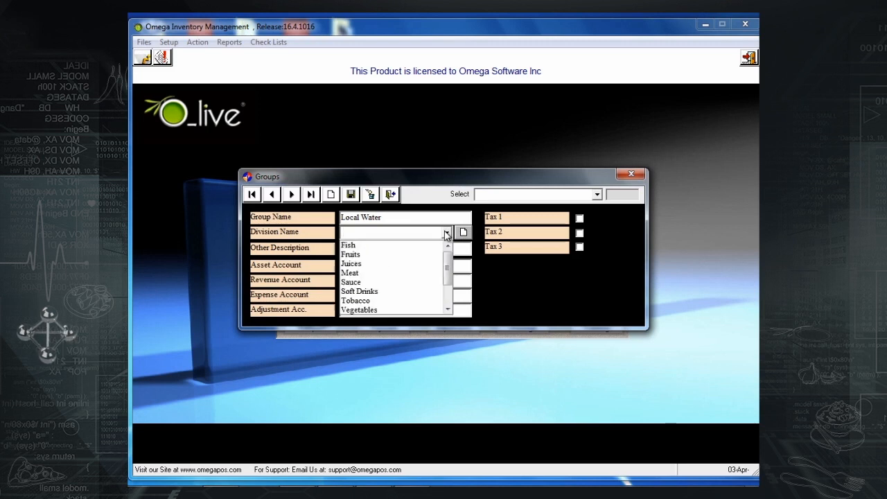
text(w)
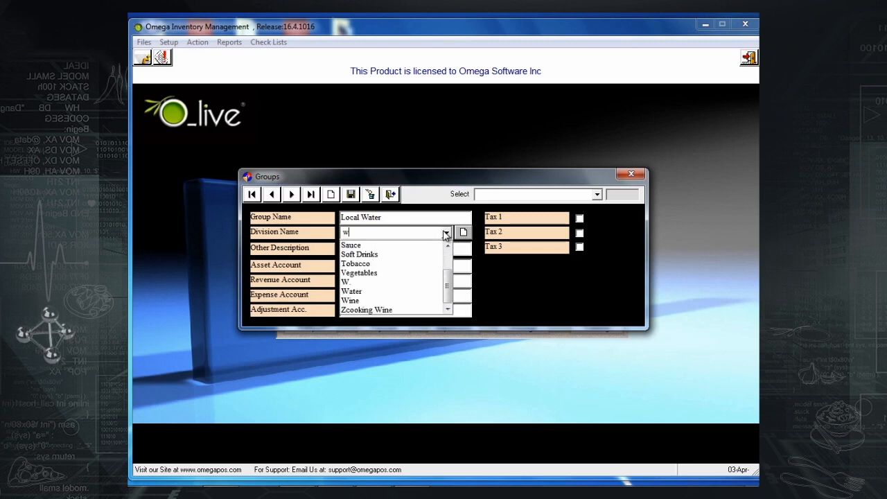
click(398, 291)
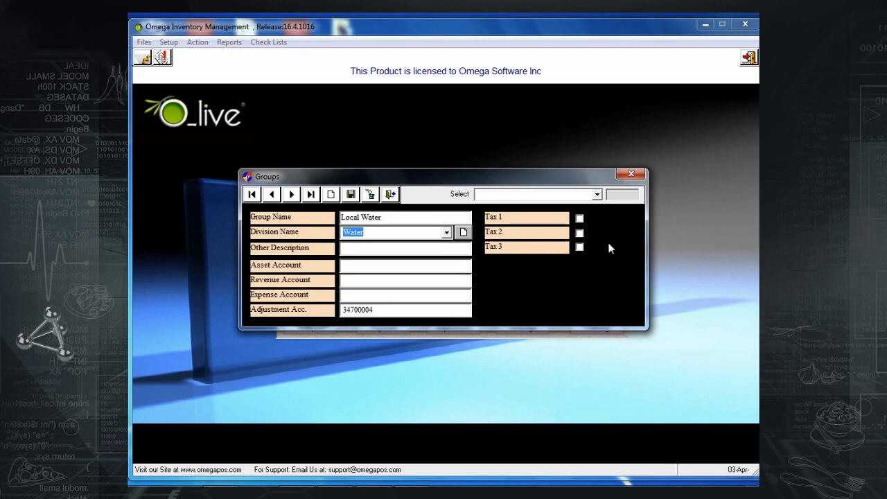
click(580, 219)
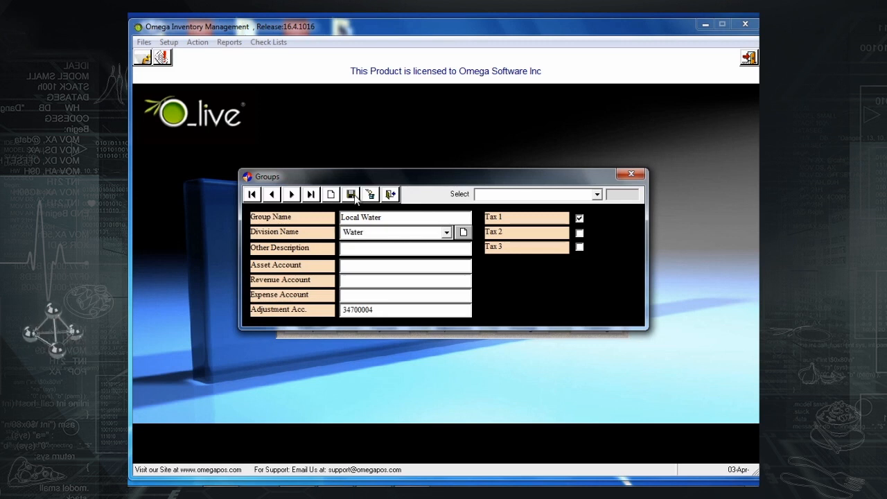
click(352, 196)
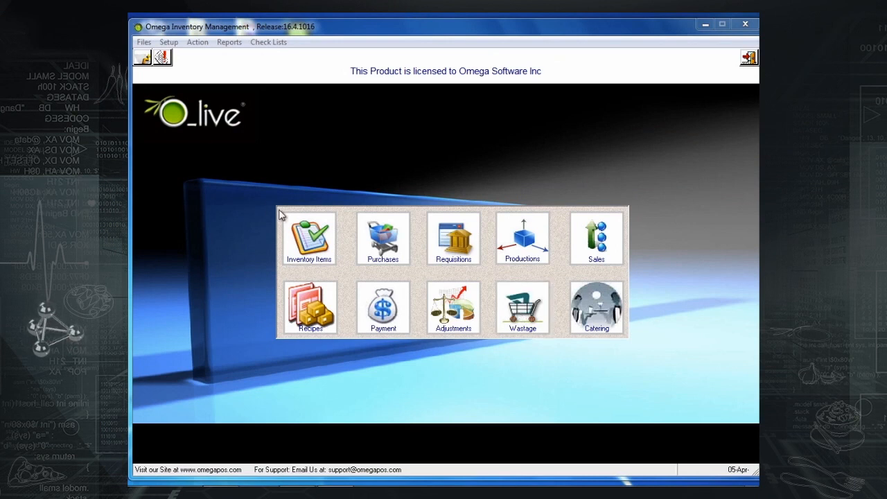
Step: Search the inventory items for descriptions starting with "t", view the Tomato item's setup, and clear the search
click(305, 230)
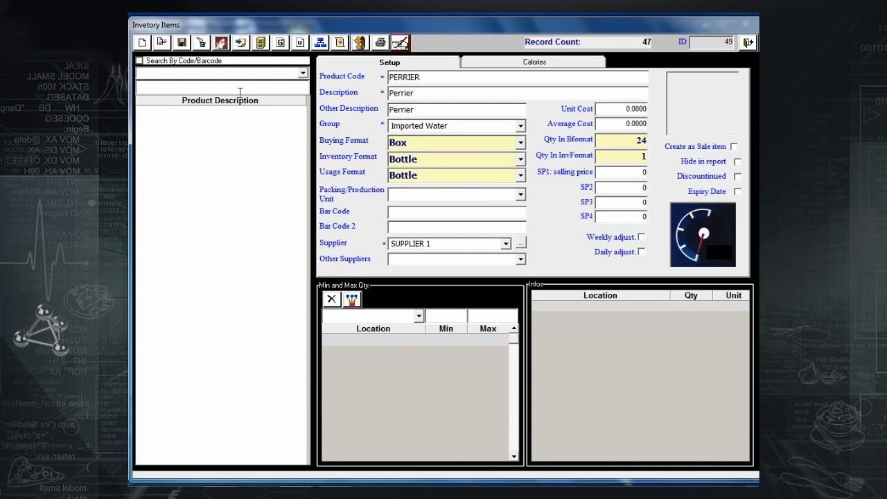
click(235, 88)
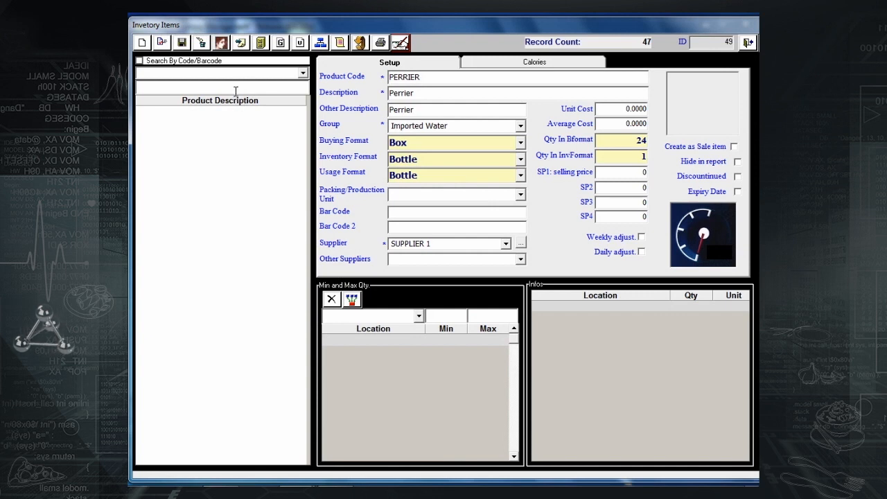
text(t)
click(182, 120)
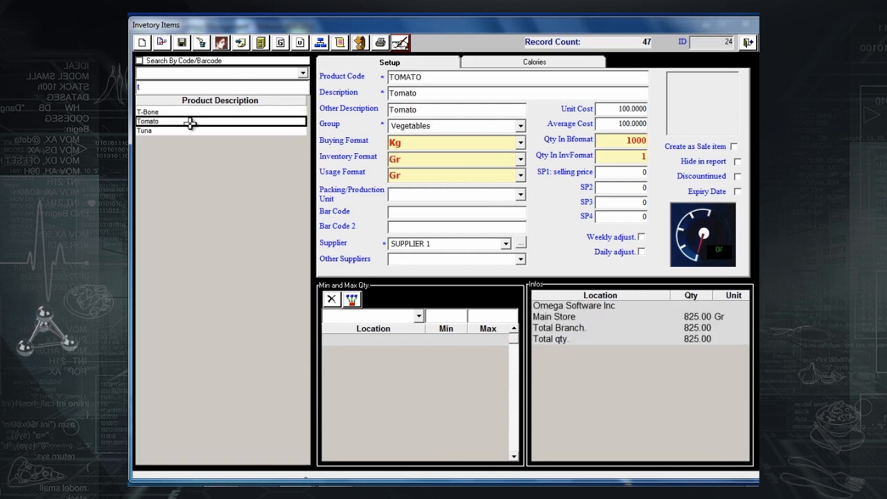
click(177, 91)
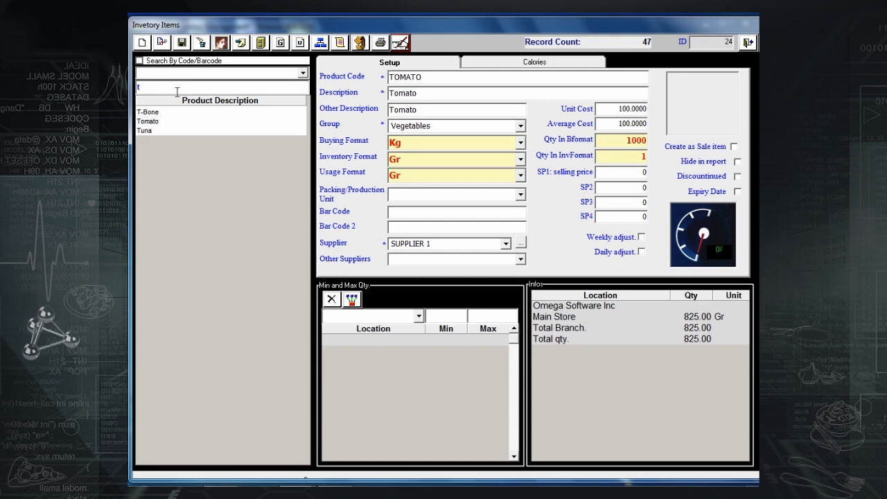
key(BackSpace)
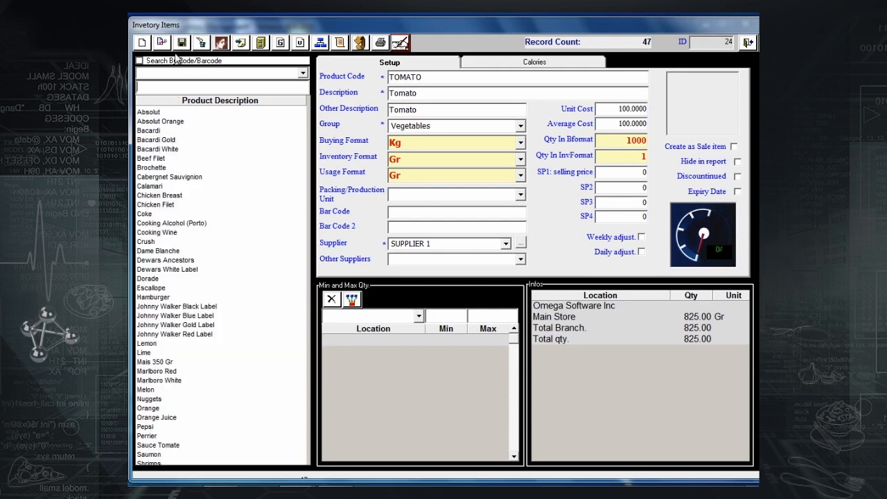
Step: Create a new inventory item with the code and description "Water small bottle" and assign it to the Local Water group
click(142, 43)
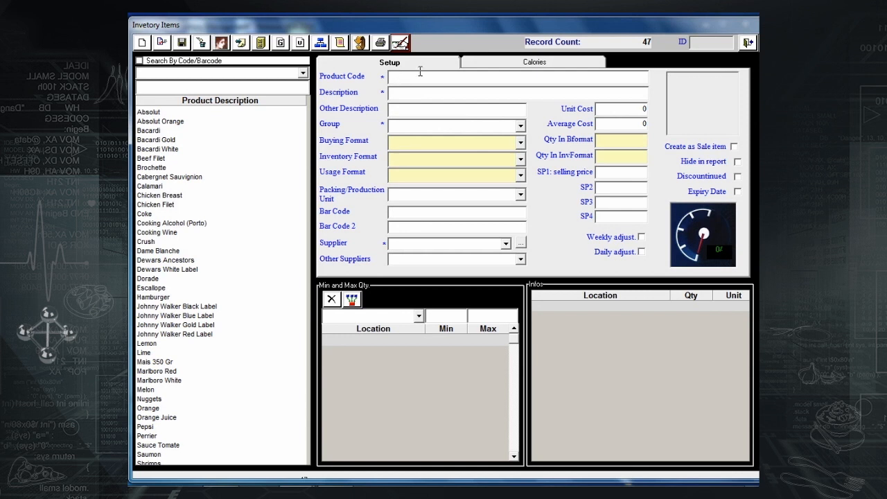
text(Water )
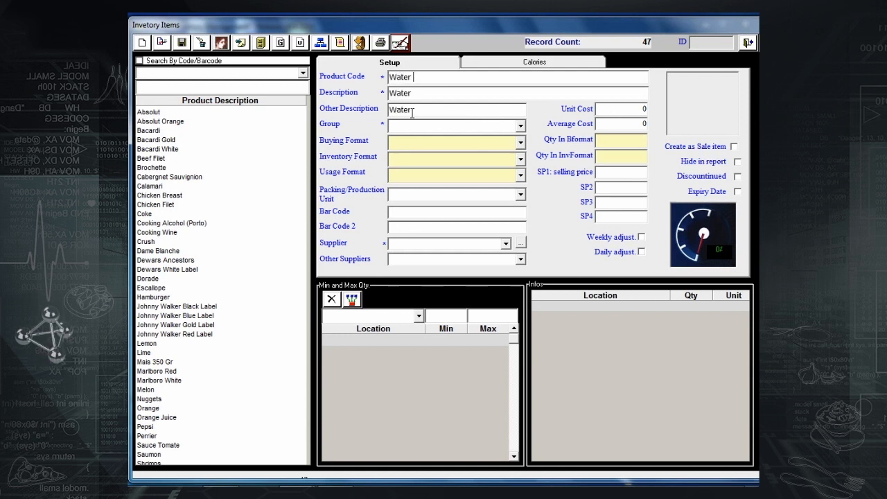
text(small bottle)
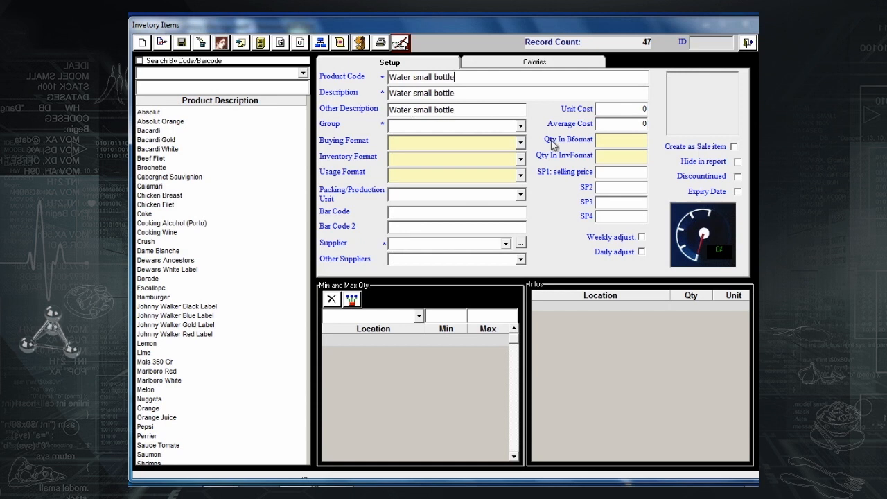
click(520, 126)
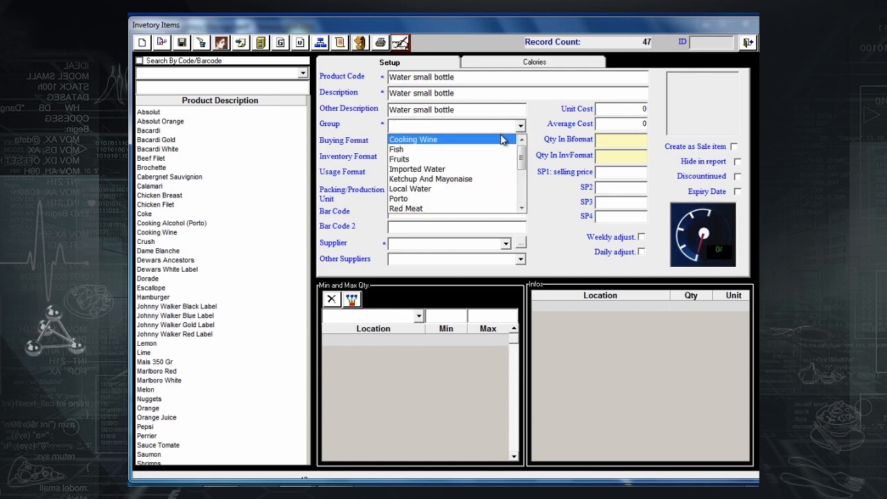
click(457, 193)
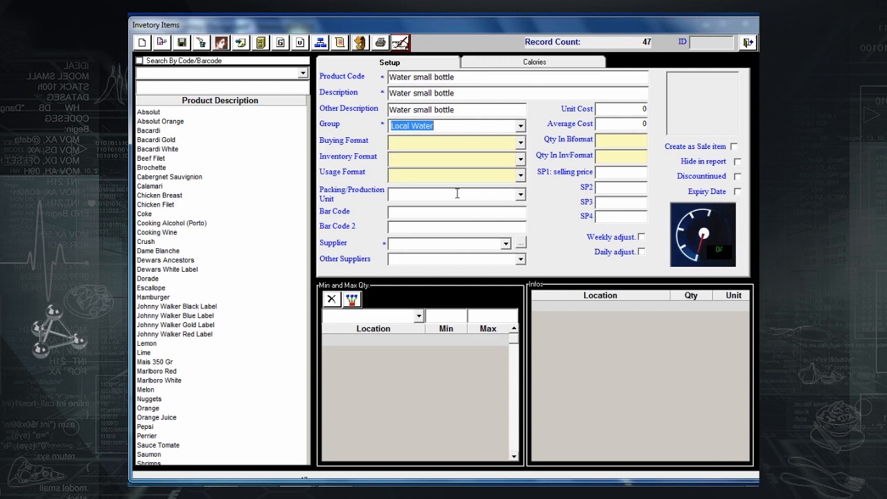
Step: Set the item's buying format to Box and both its inventory format and usage format to Bottle
click(521, 144)
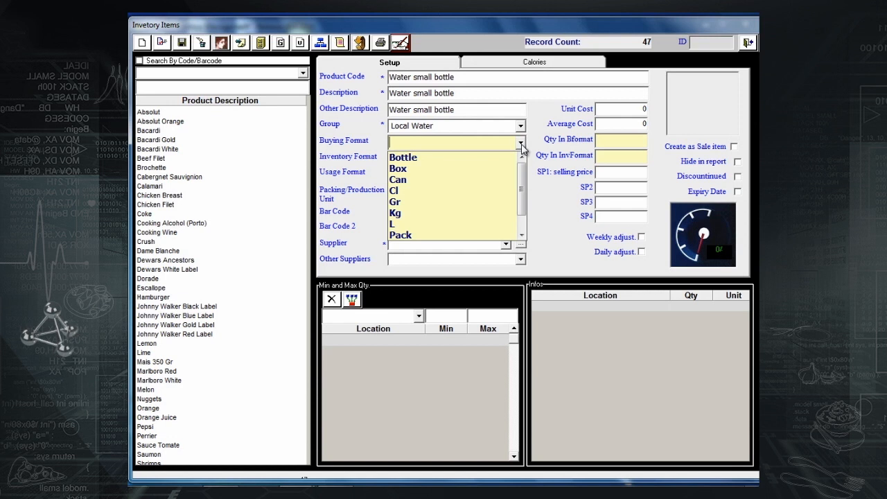
click(477, 168)
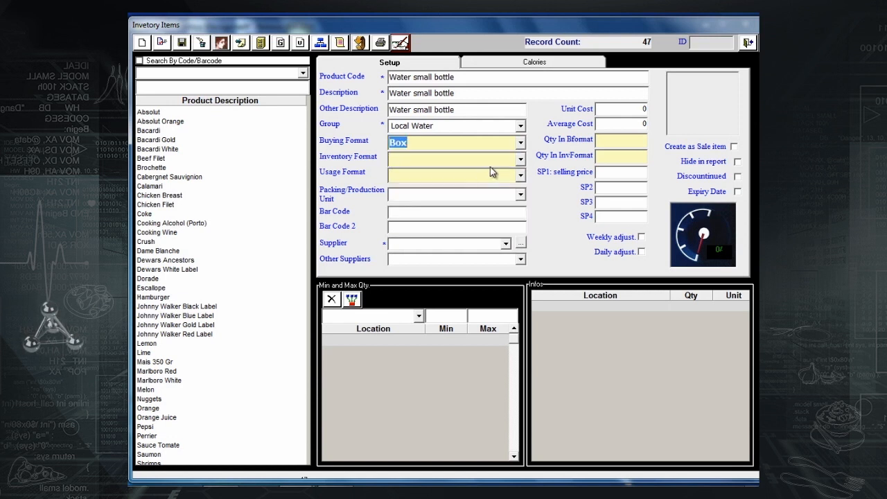
click(521, 160)
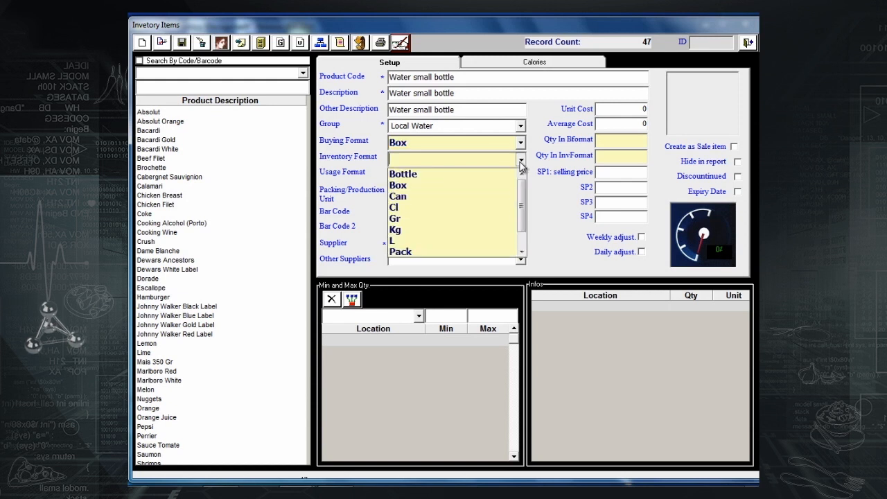
click(489, 179)
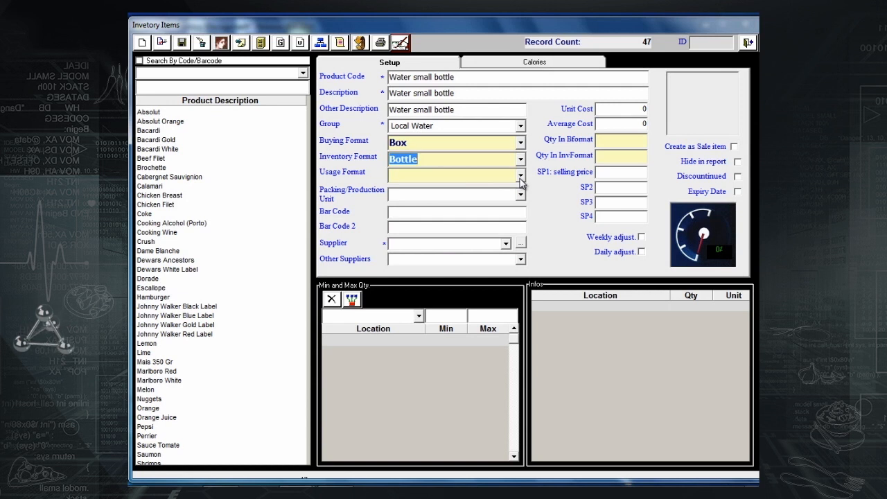
click(519, 176)
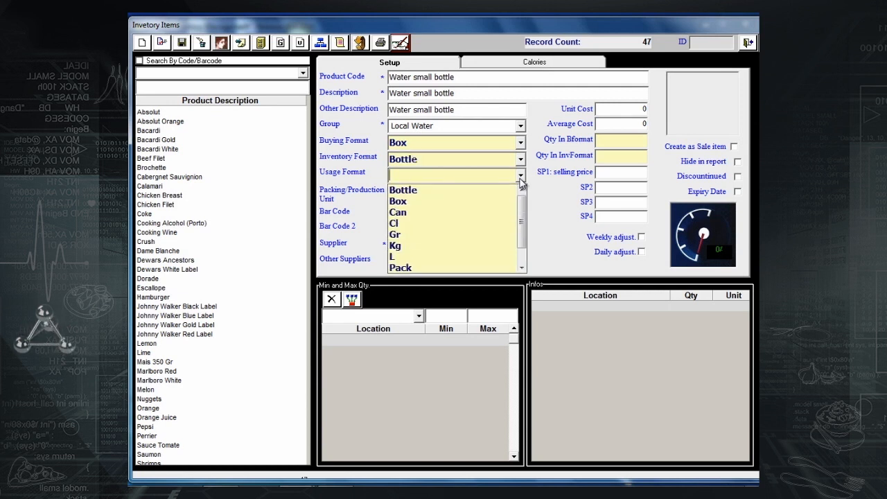
click(492, 191)
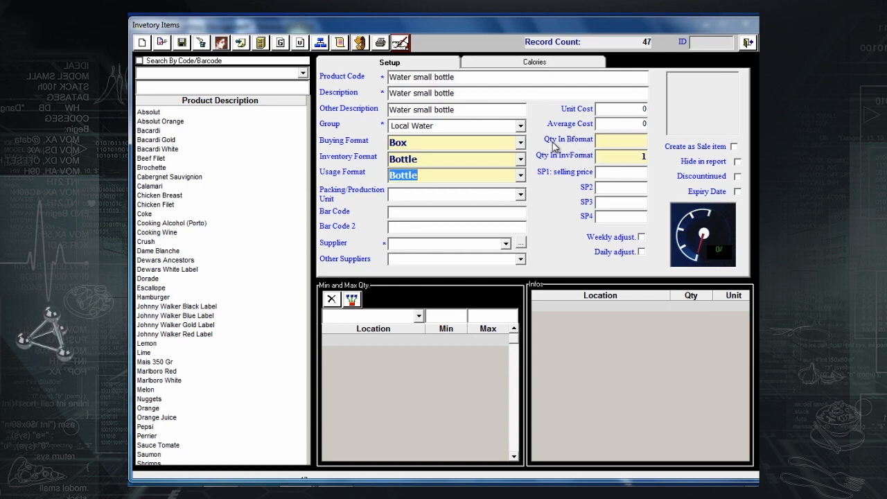
Step: Set the small water bottle's quantity in buying format to 24, keeping Box as the buying format
click(621, 142)
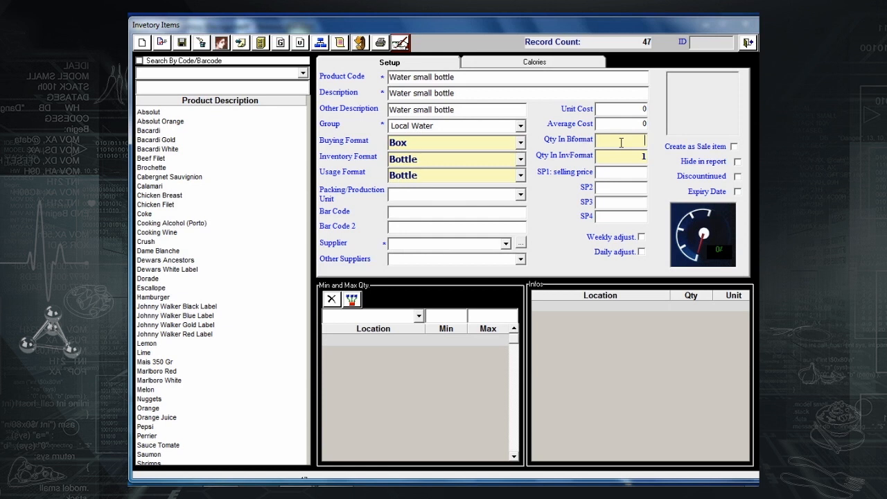
key(shift+Tab)
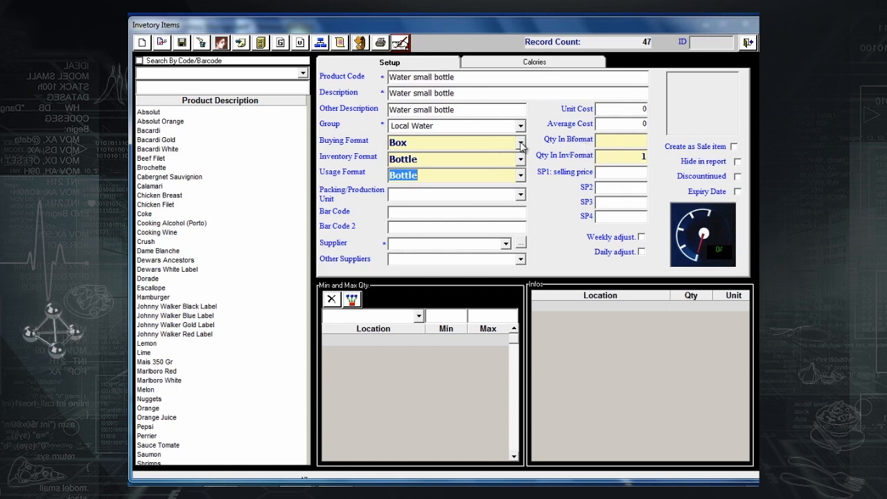
click(620, 143)
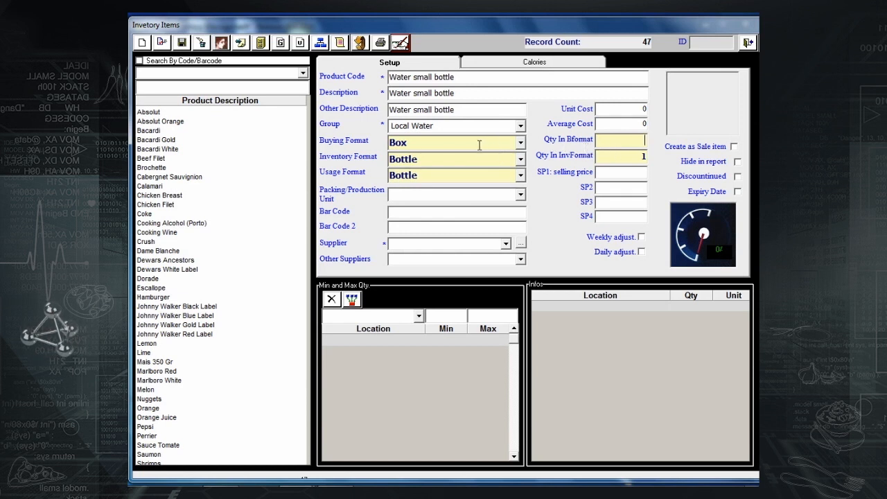
text(24)
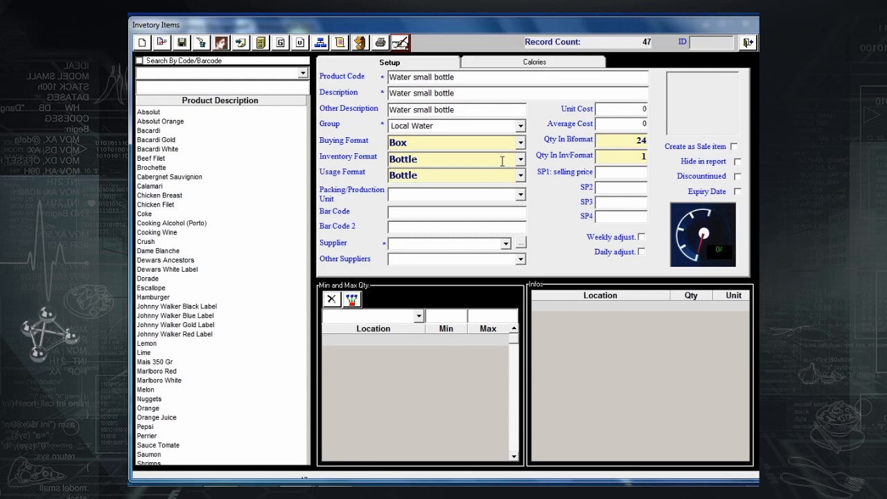
click(520, 144)
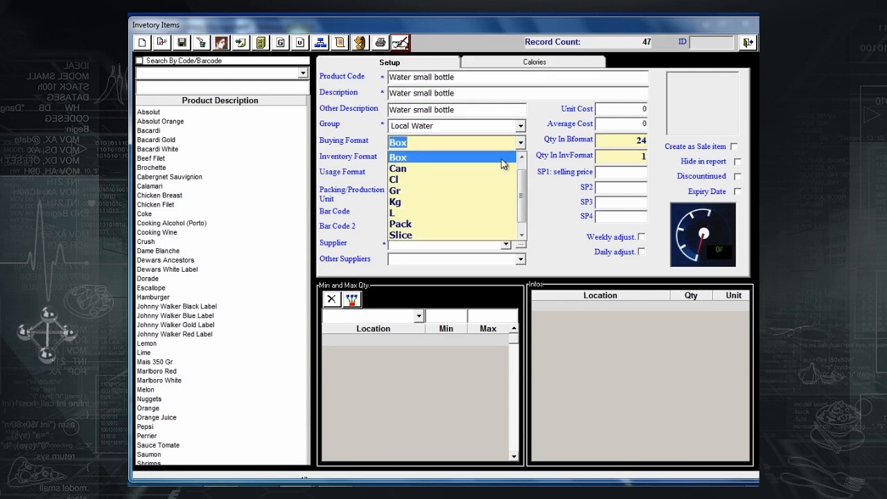
click(497, 157)
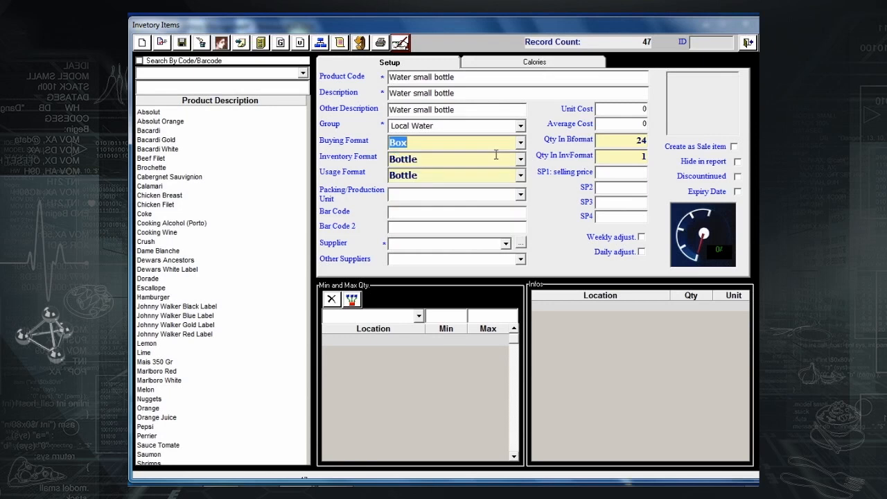
Step: Assign SUPPLIER 1 to the small water bottle item and save it
click(506, 244)
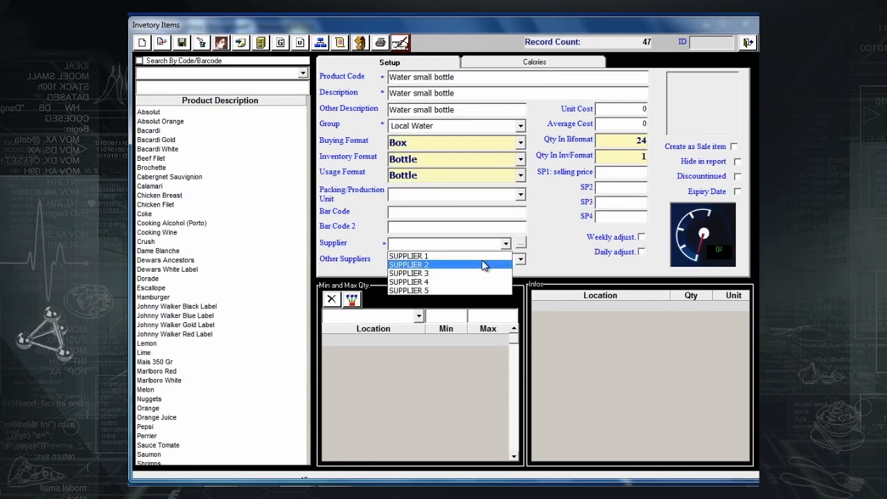
click(484, 256)
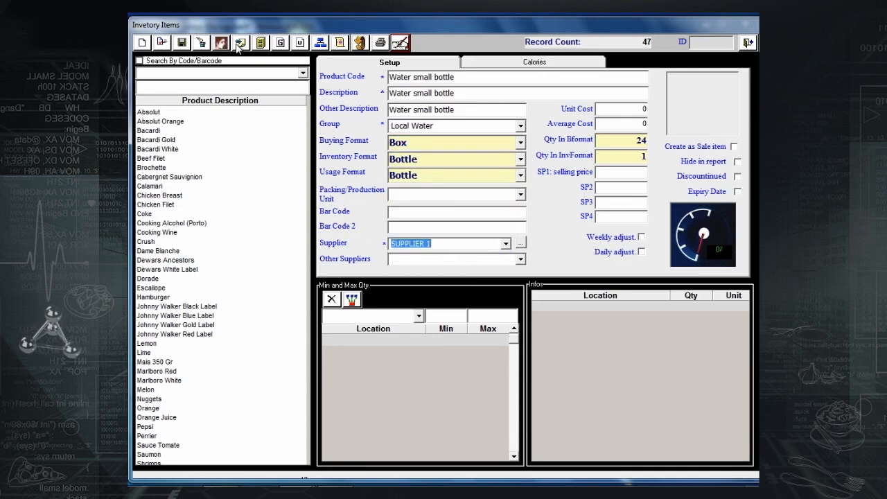
click(181, 43)
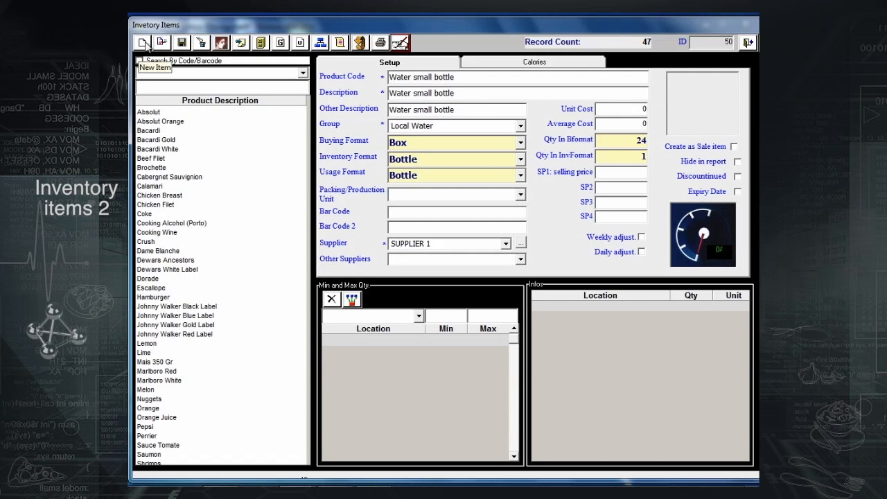
Step: Create a new inventory item with the code and description "Ketchup 350gr" and assign it to the Ketchup And Mayonaise group
click(143, 43)
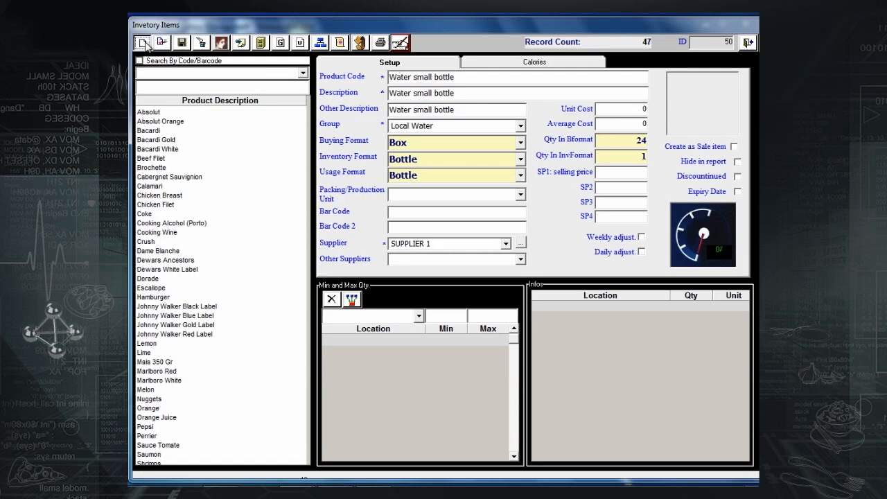
text(K)
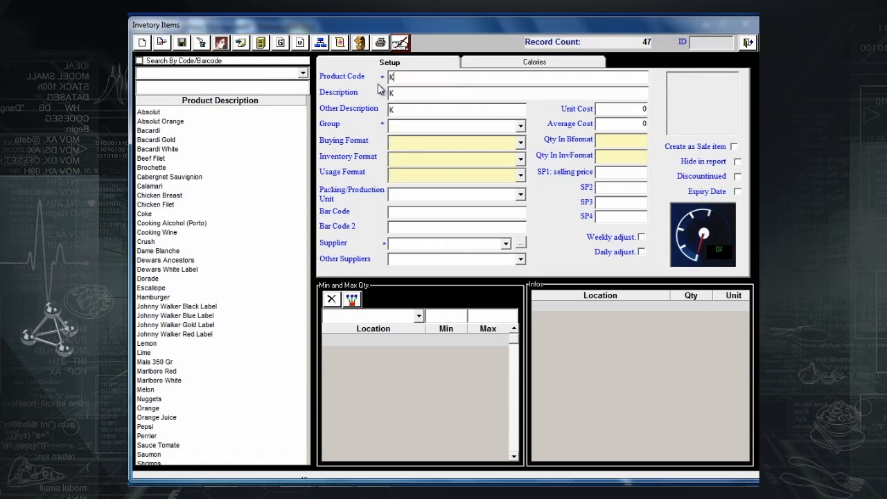
text(etch)
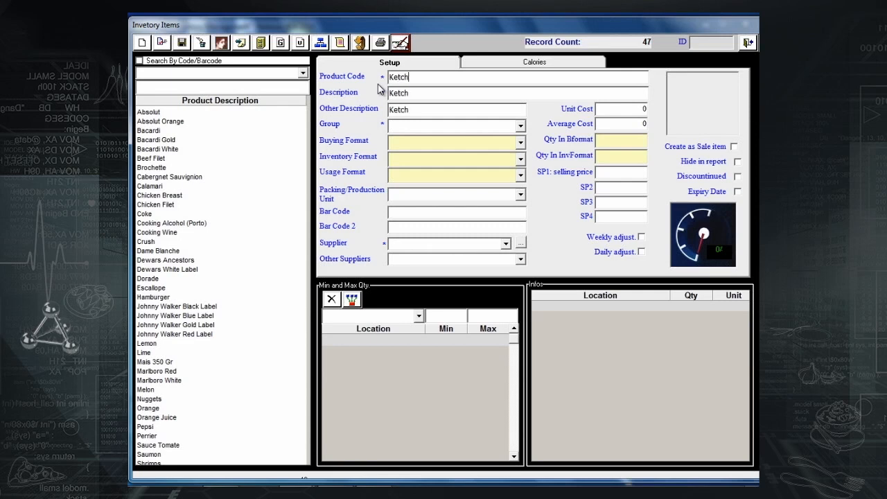
text(up 35)
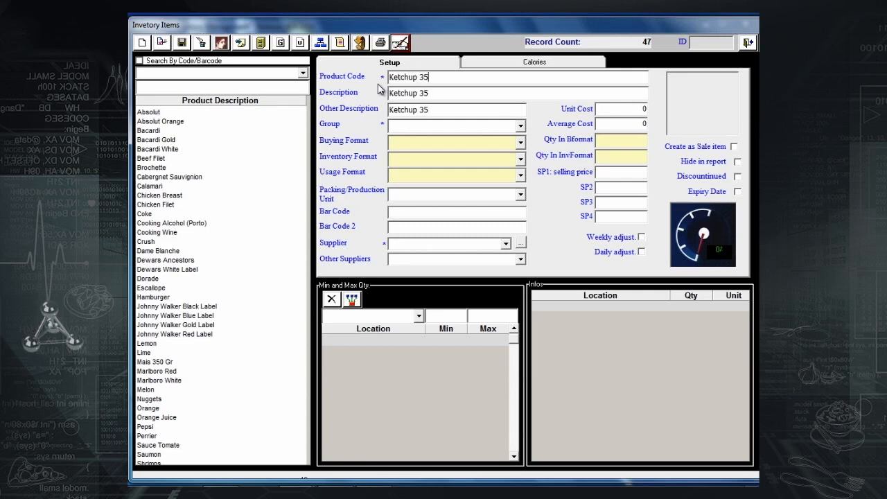
text(0gr)
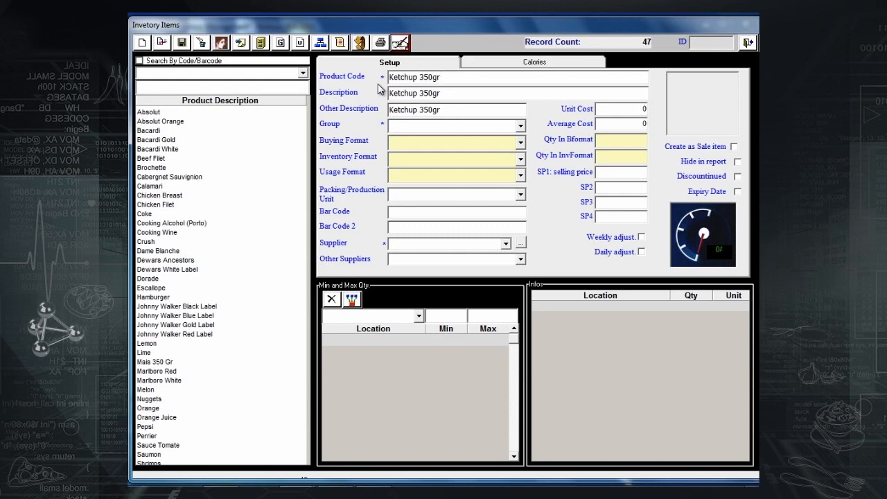
click(521, 127)
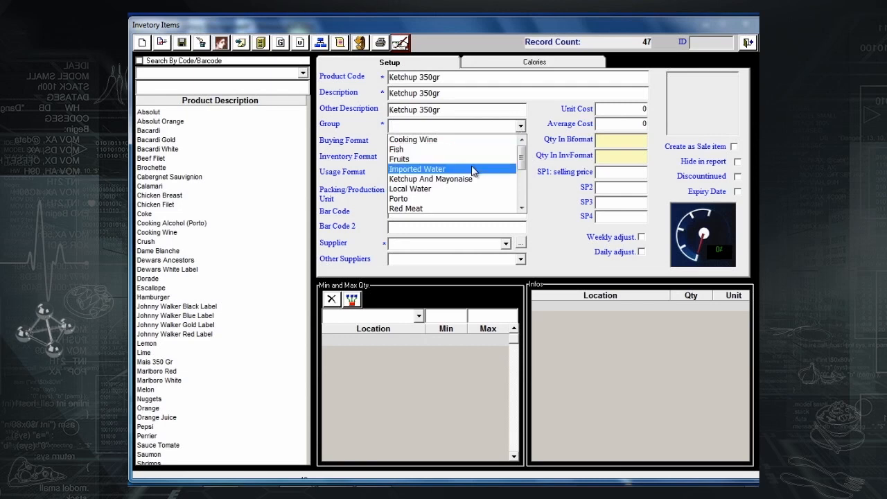
click(469, 182)
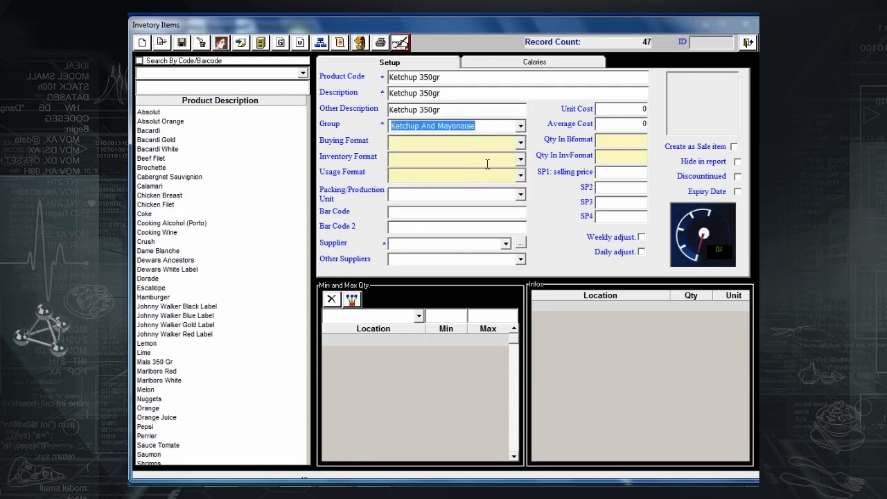
Step: Set the ketchup item's buying format and inventory format to Bottle and its usage format to Gr
click(521, 144)
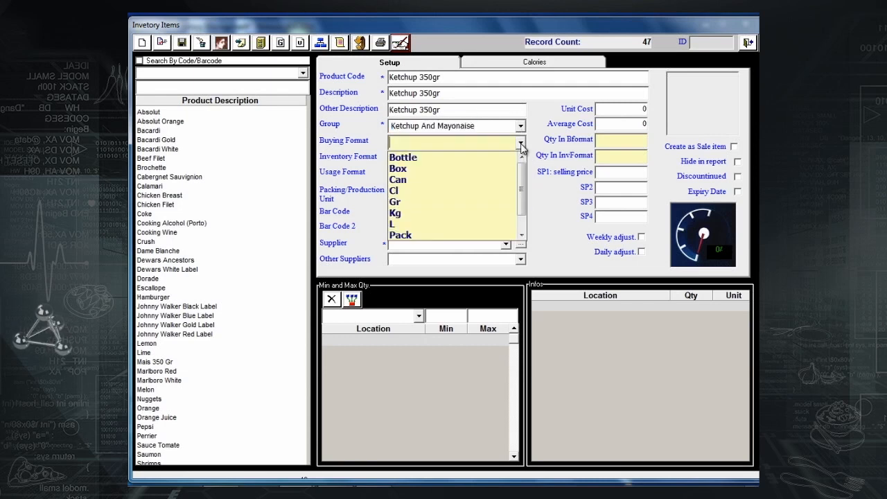
click(487, 158)
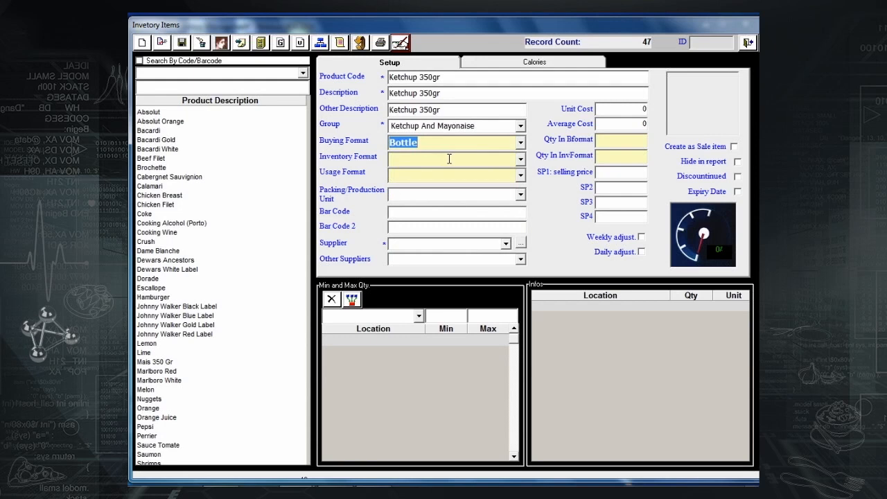
click(520, 159)
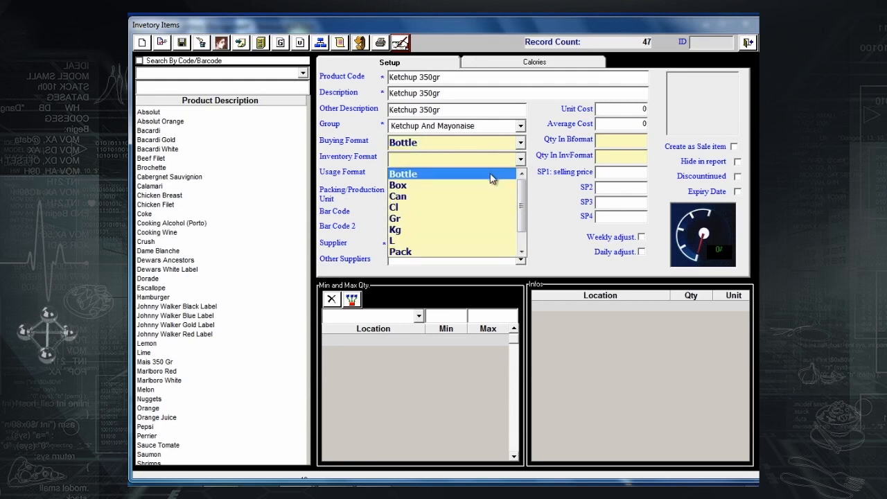
click(491, 174)
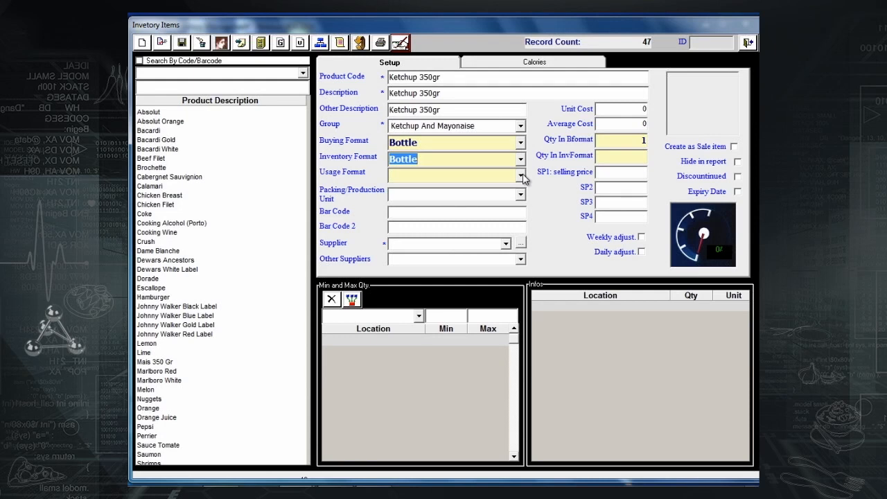
click(521, 176)
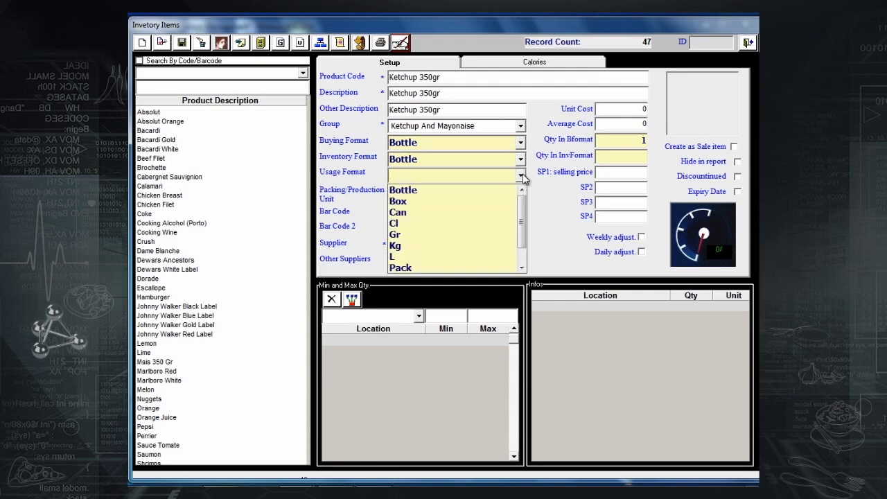
click(472, 237)
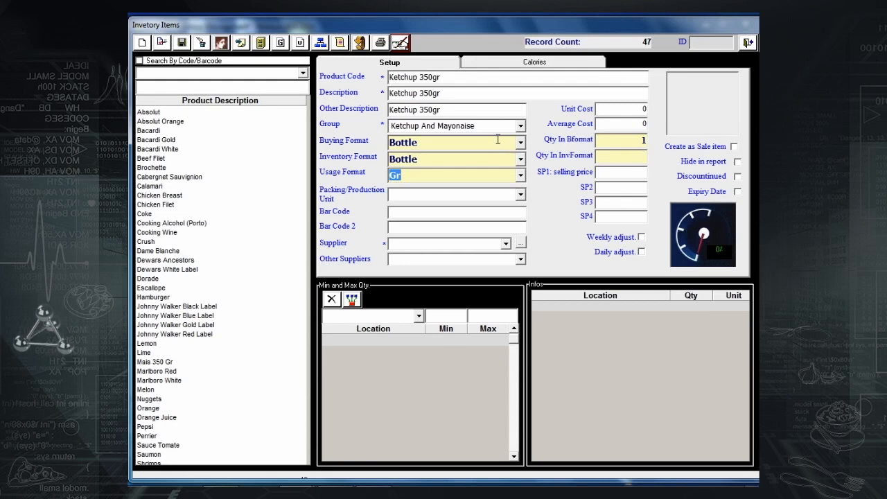
Step: Set the ketchup item's quantity in inventory format to 350
key(Tab)
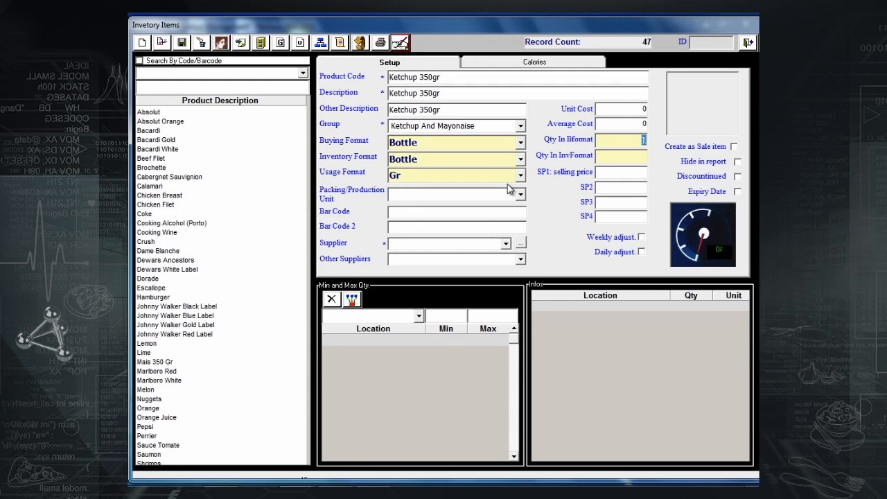
click(634, 159)
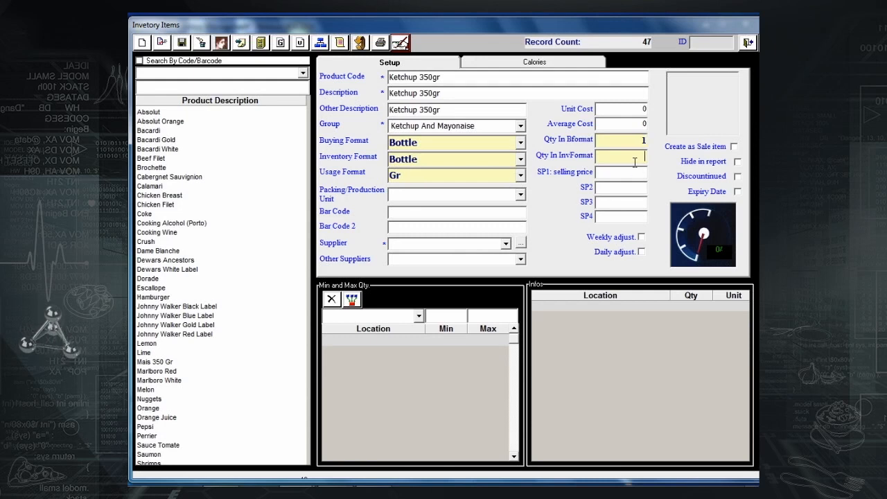
text(350)
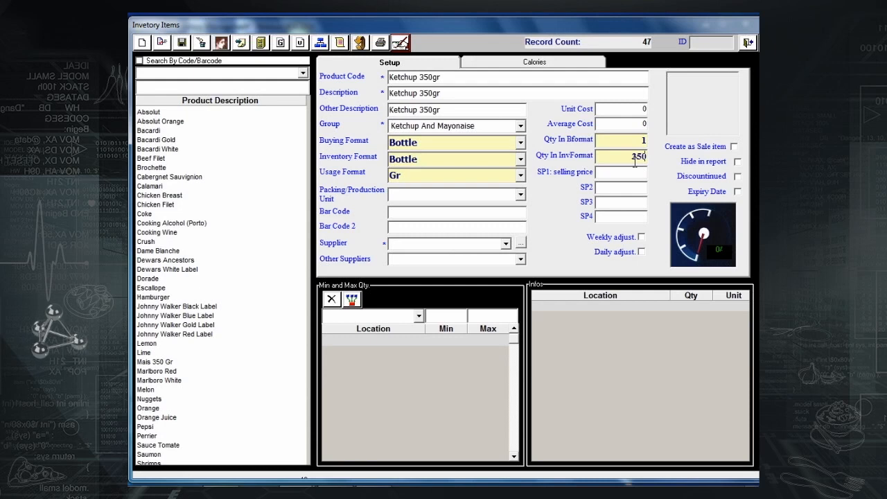
Step: Assign SUPPLIER 2 to the ketchup item and save it
click(505, 243)
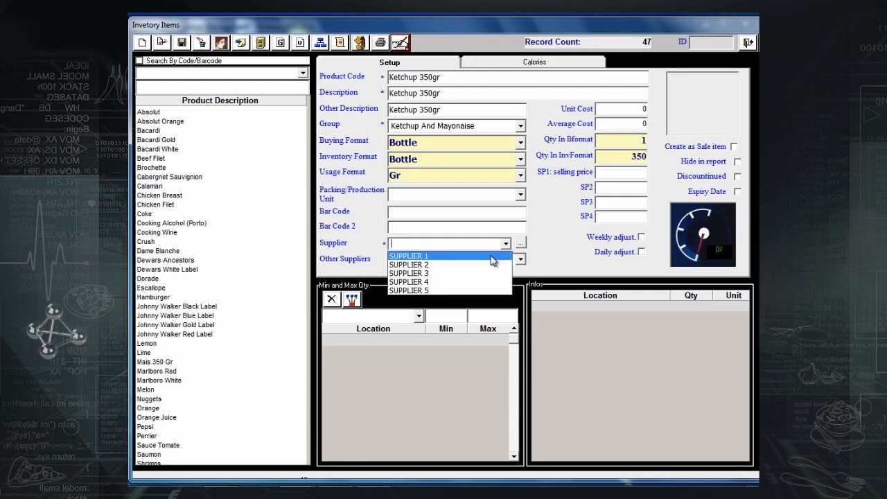
click(489, 264)
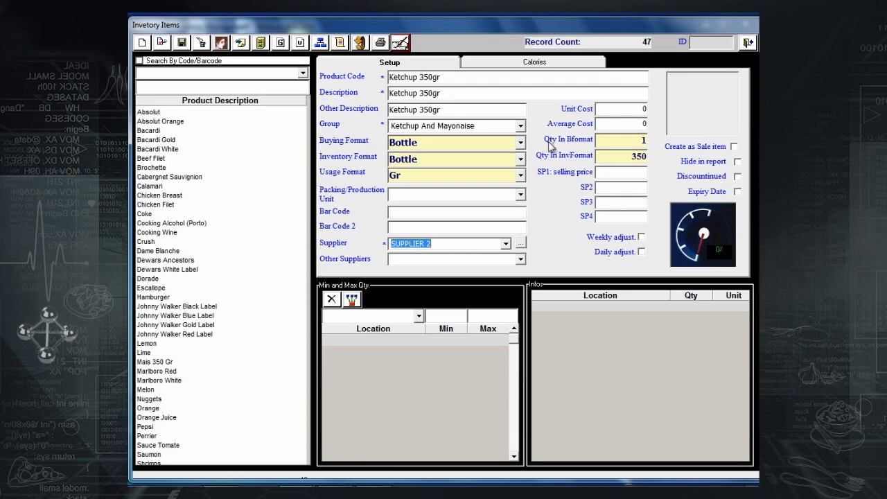
click(179, 43)
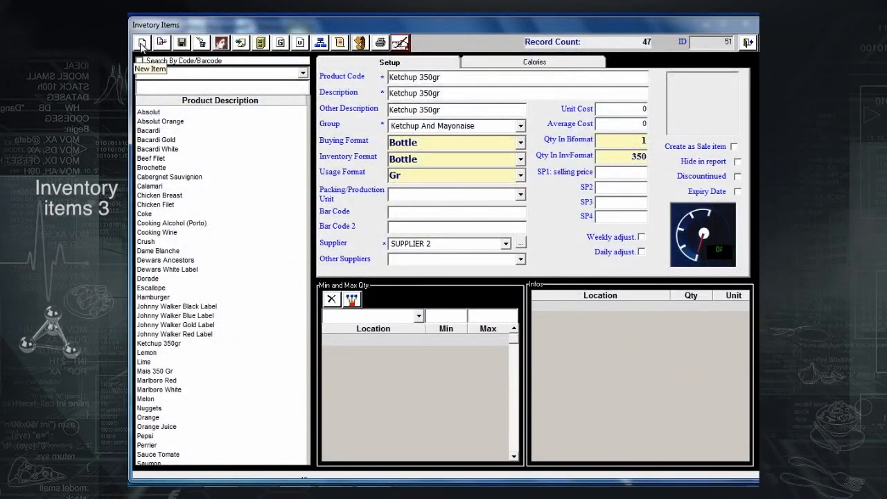
Step: Create a new inventory item with the code and description "Pineapple juice 50 cl" and assign it to the Juices group
click(141, 43)
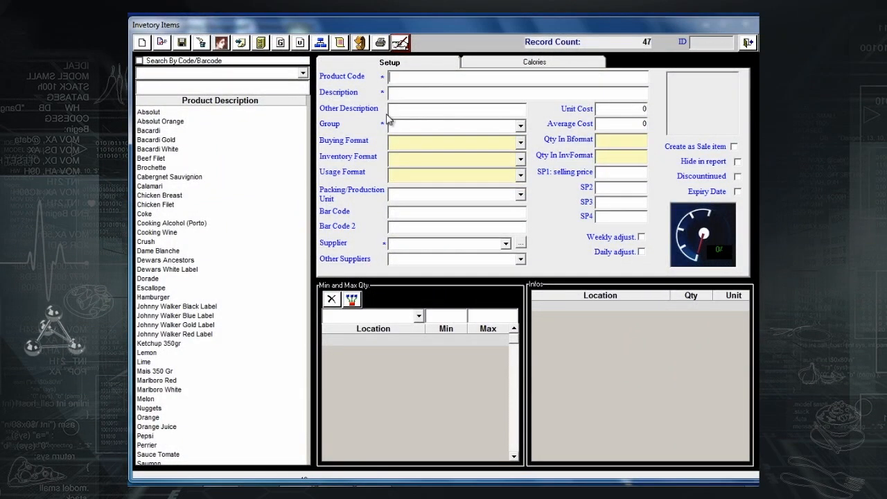
text(Pi)
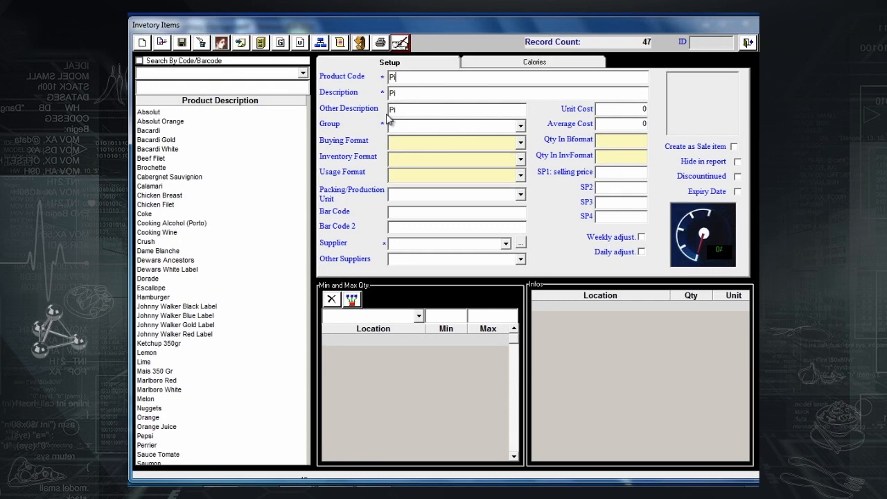
text(neap)
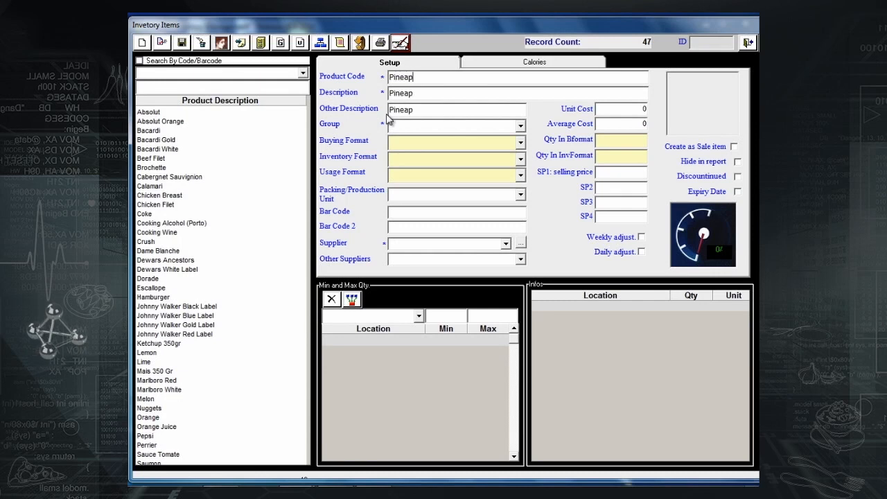
text(ple juice)
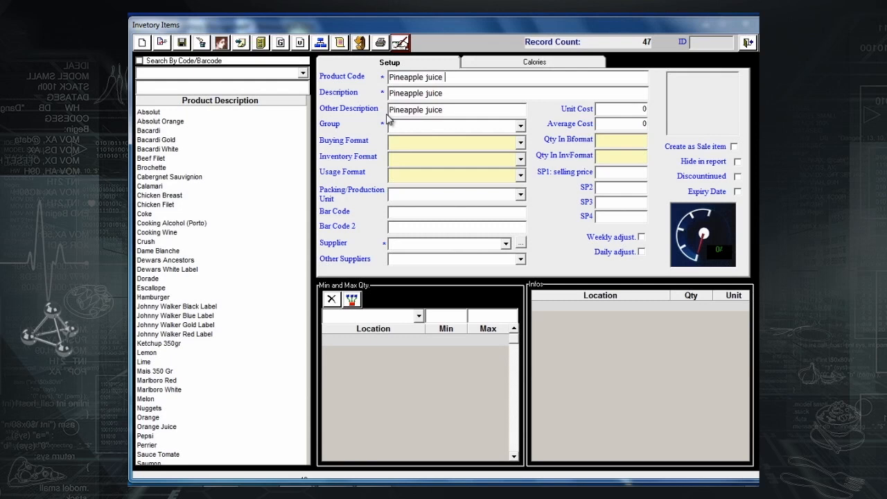
text( 50 )
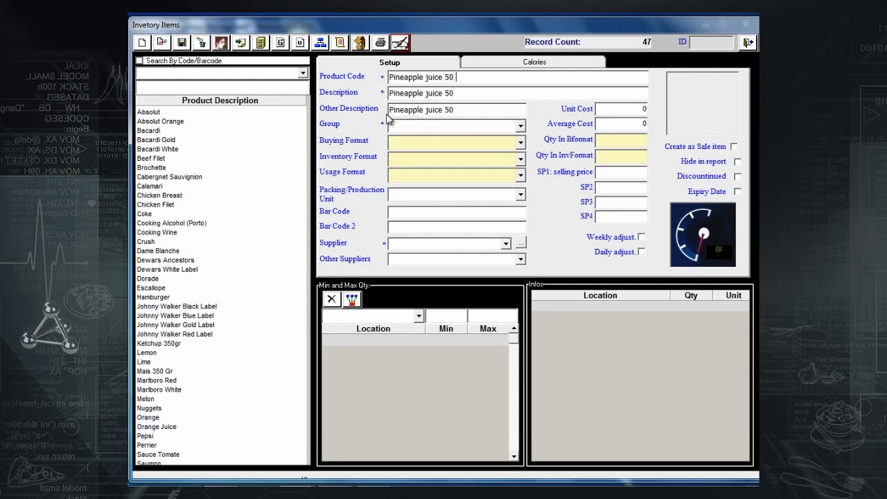
text(cl)
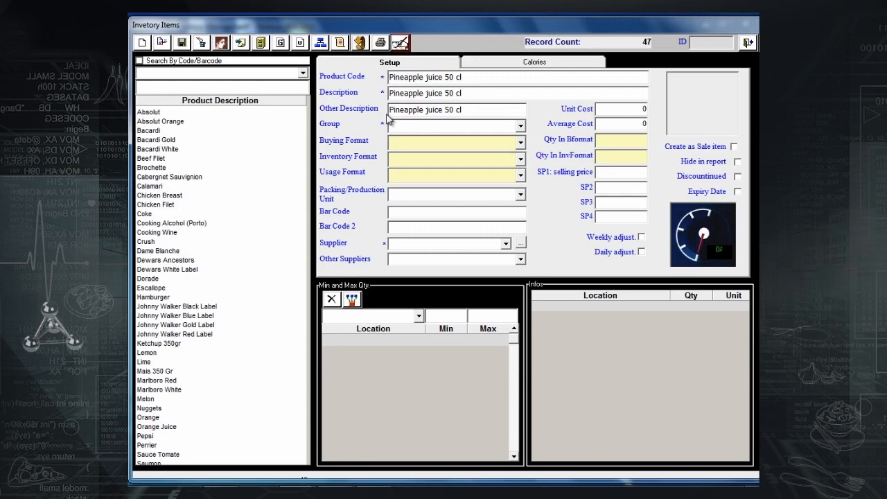
click(521, 128)
scroll(485, 166, down, 2)
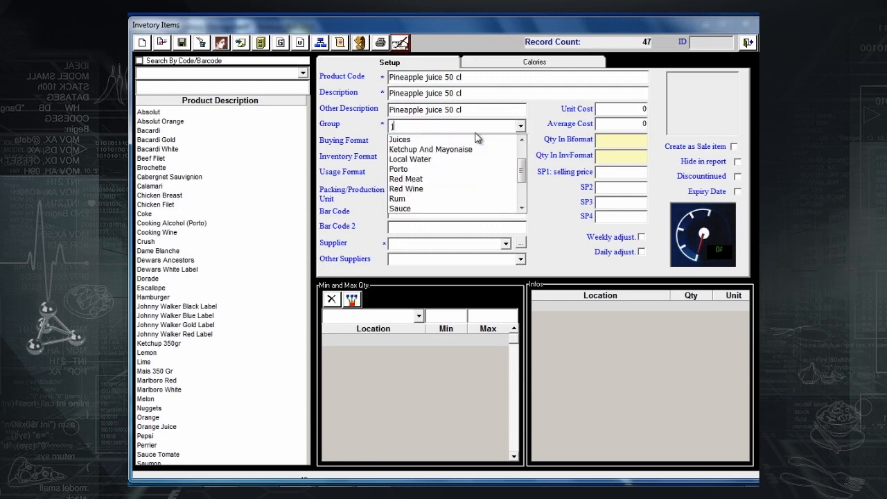
click(454, 141)
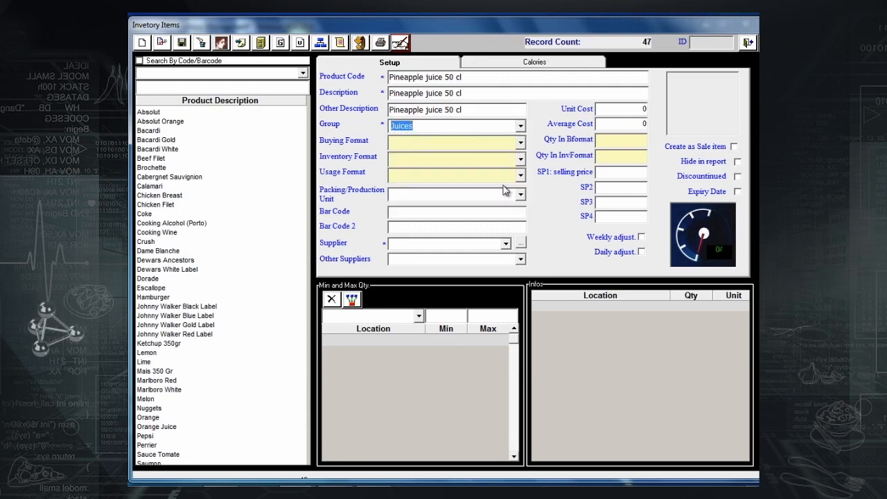
Step: Set the pineapple juice's buying format to Box and inventory format to Bottle, with a quantity in buying format of 24
click(521, 142)
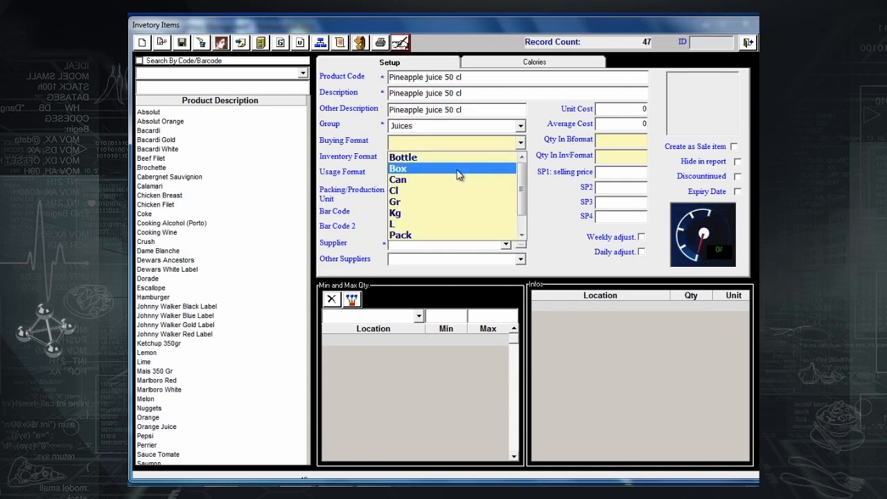
click(458, 170)
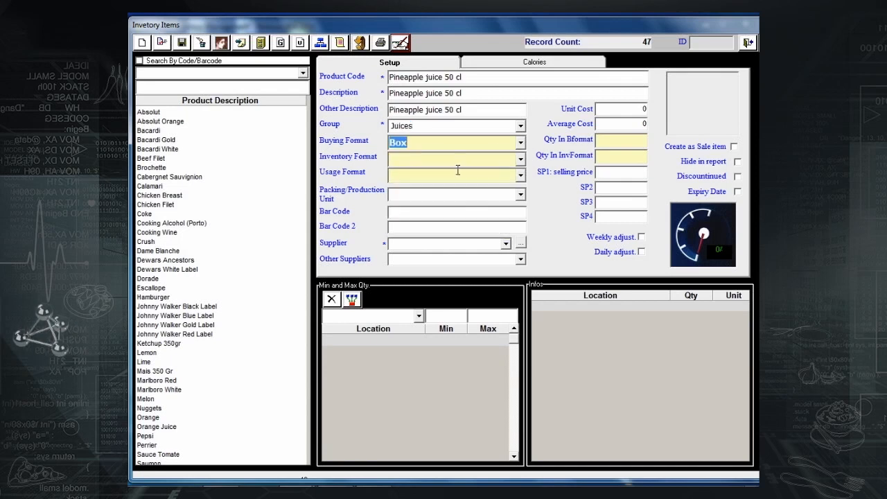
click(521, 160)
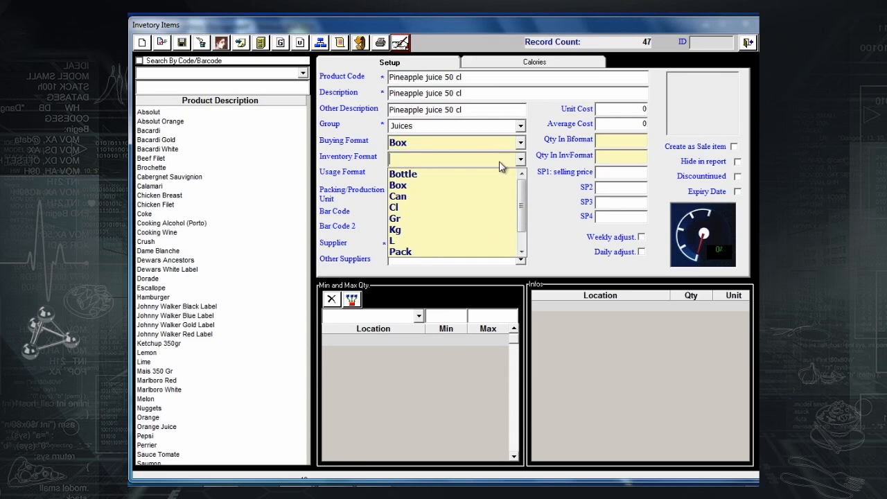
click(472, 174)
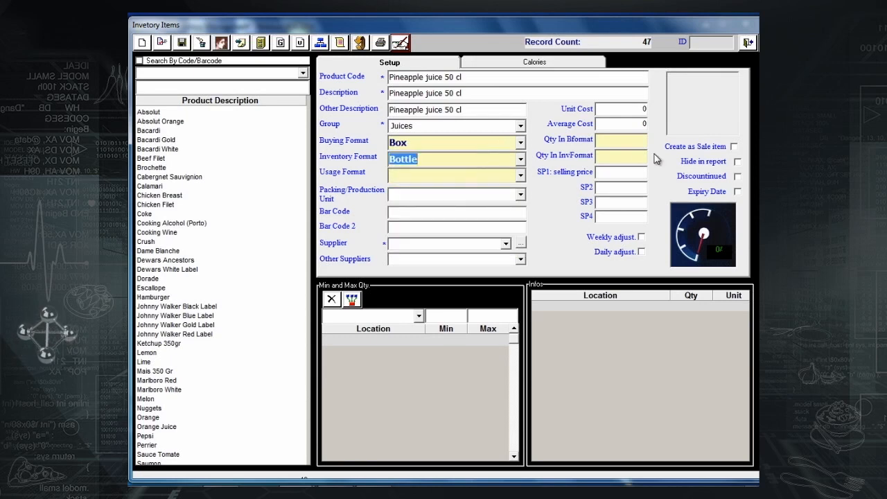
click(618, 143)
text(24)
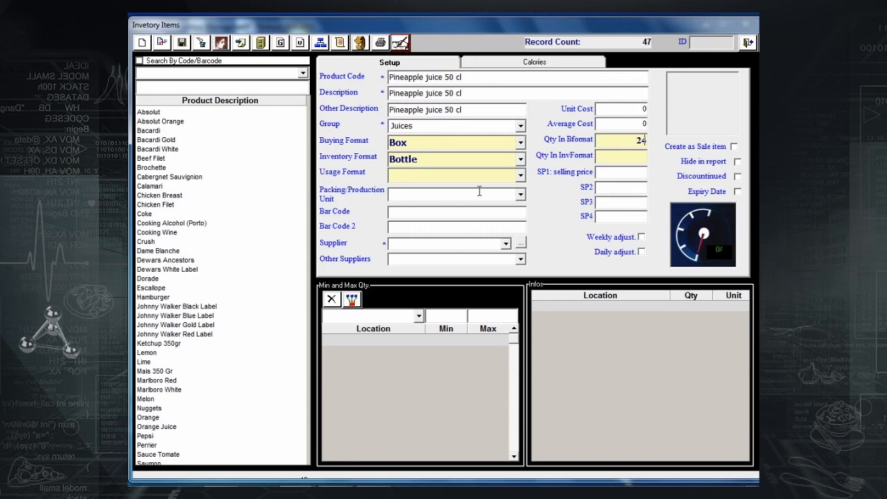
Step: Set the pineapple juice's usage format to Cl and its quantity in inventory format to 50
click(522, 176)
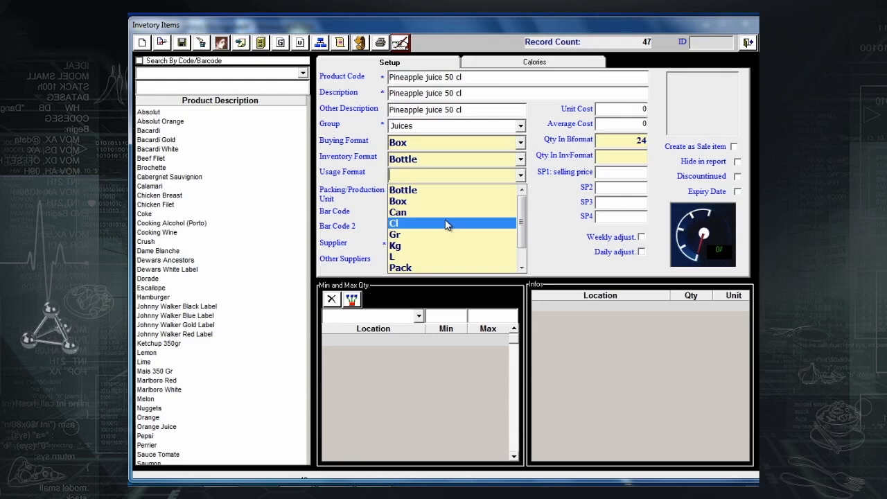
click(447, 224)
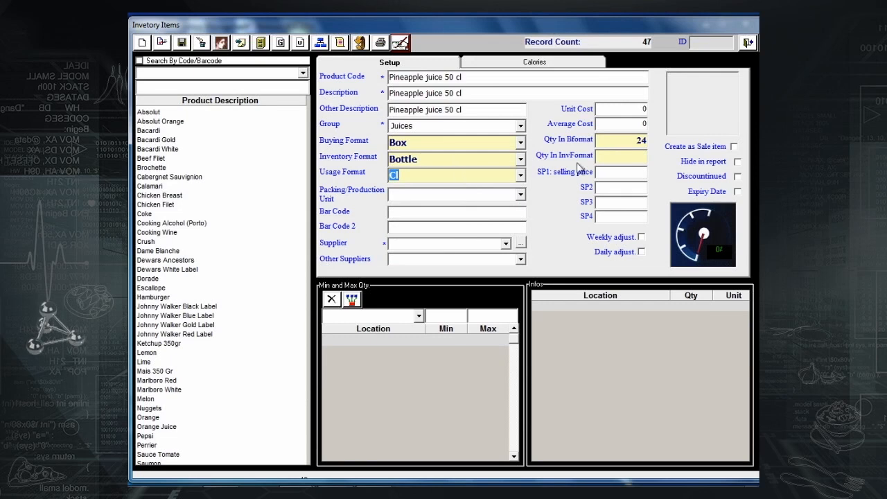
click(626, 160)
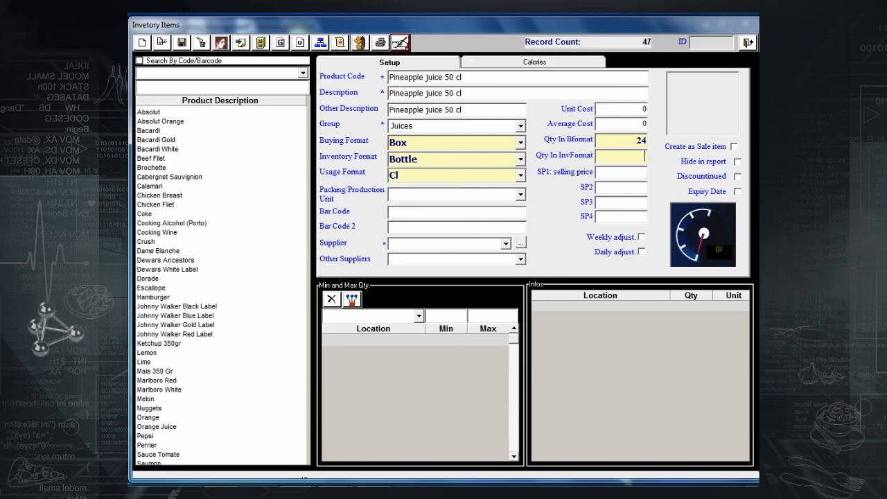
text(50)
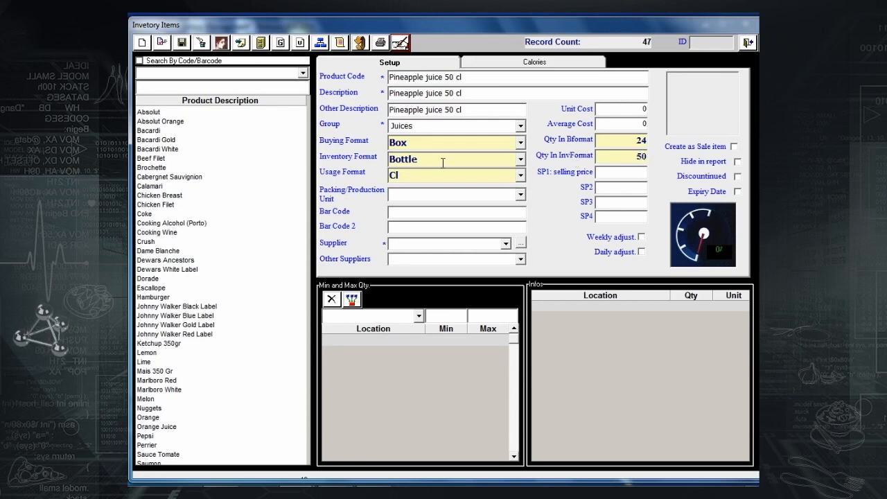
Step: Assign SUPPLIER 3 to the pineapple juice item and save it
click(506, 243)
click(431, 274)
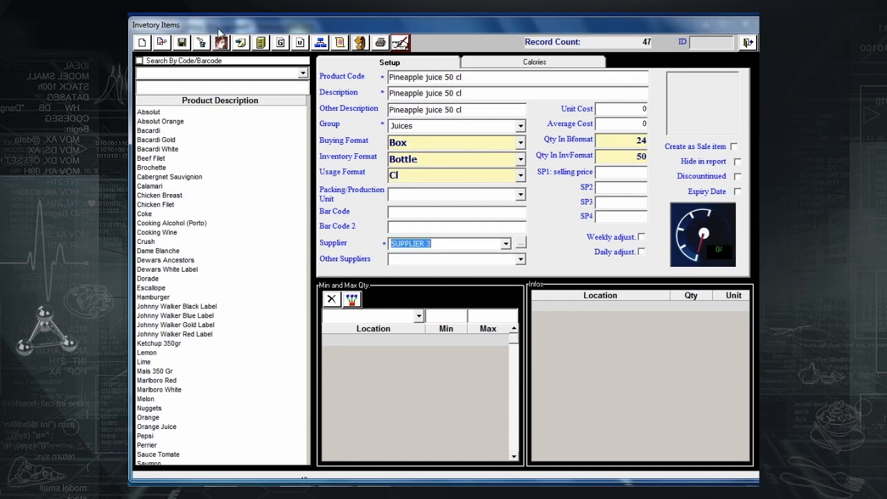
click(182, 43)
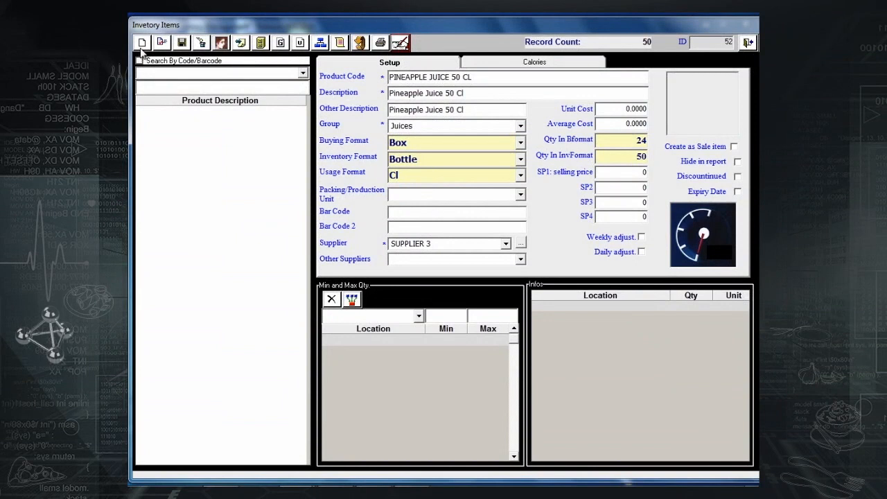
Step: Create a new inventory item with the code and description "Onion" and assign it to the Vegetables group
click(141, 46)
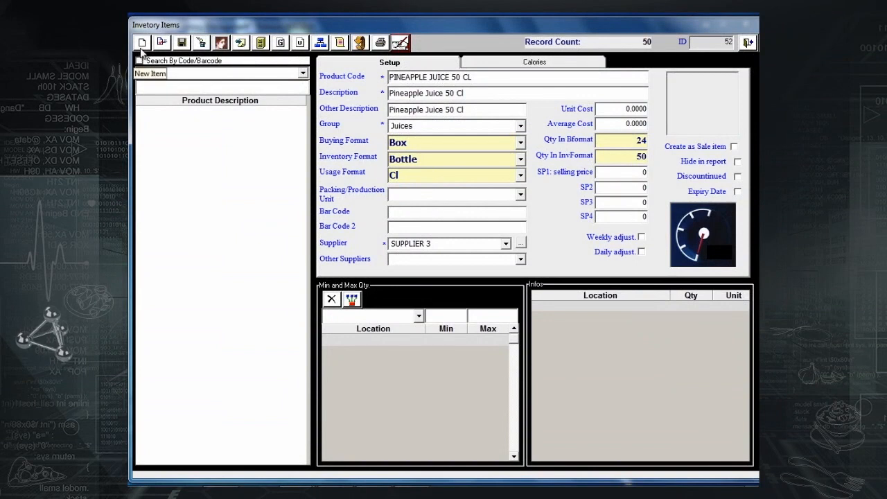
click(141, 45)
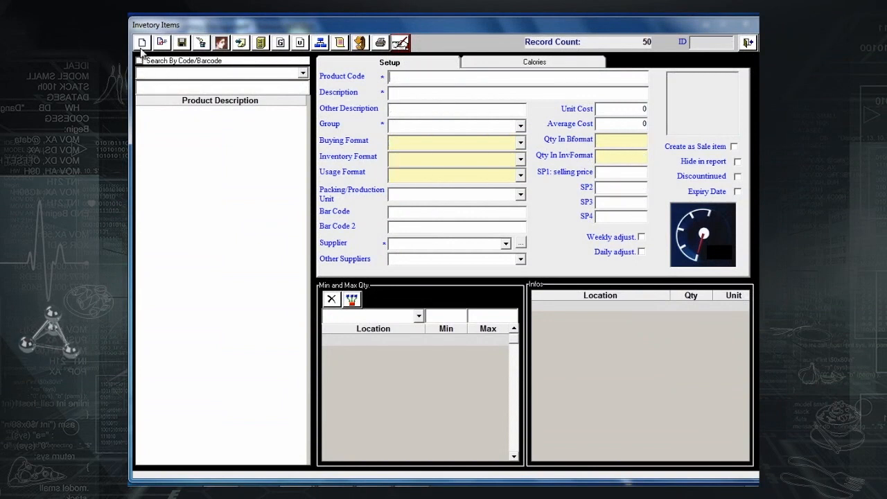
text(Onion)
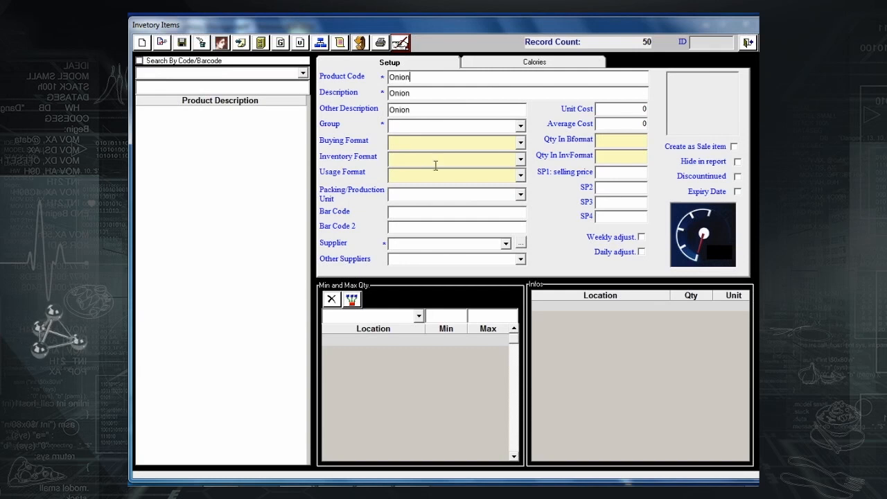
click(519, 126)
text(v)
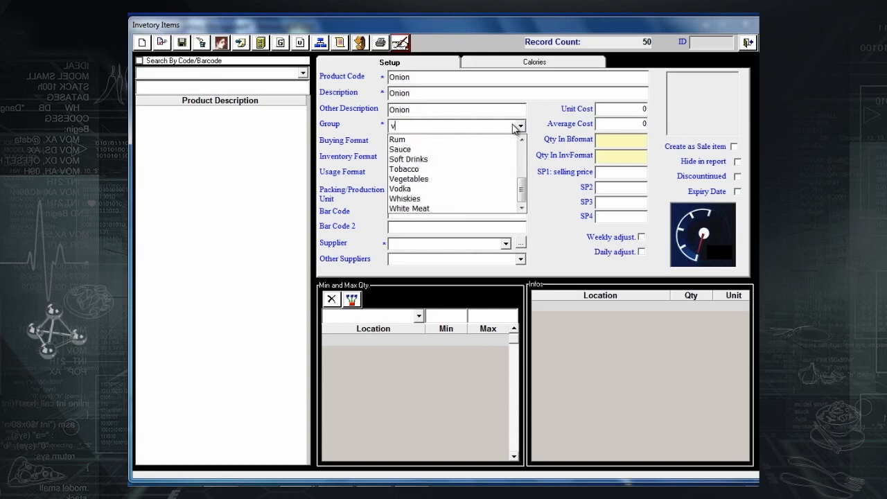
click(444, 178)
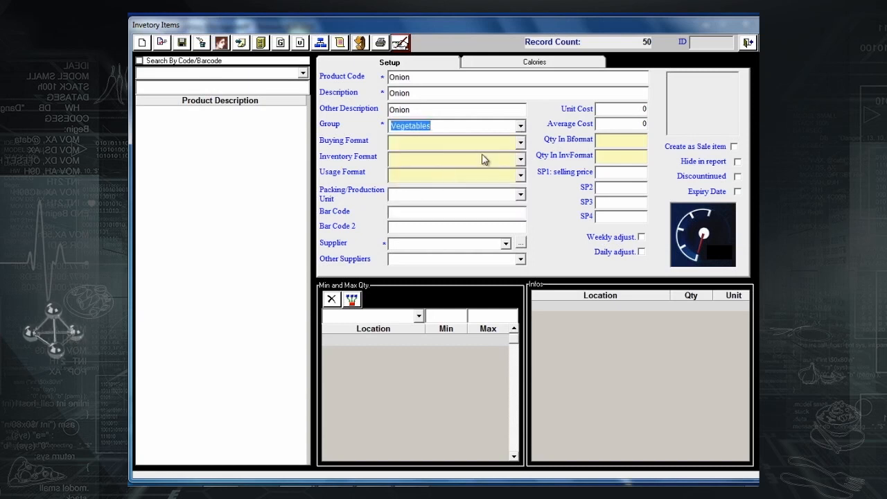
Step: Set both the buying format and the inventory format of the onion item to Kg
click(521, 146)
text(k)
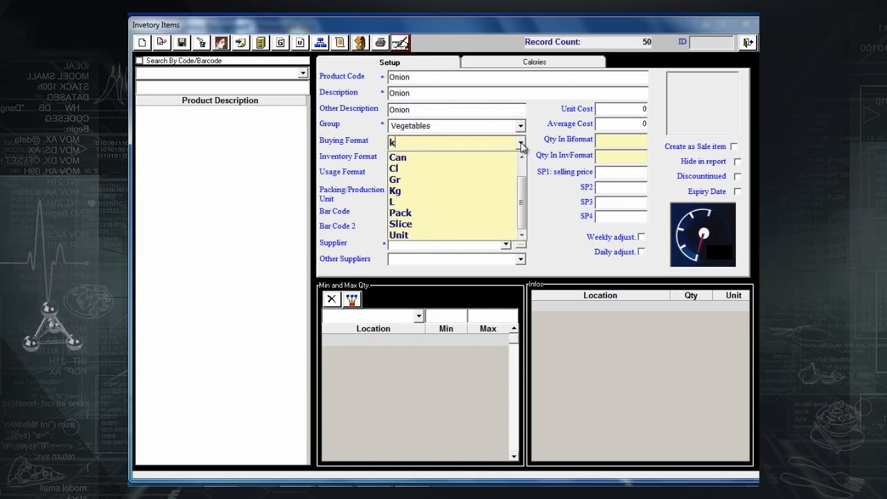
click(425, 194)
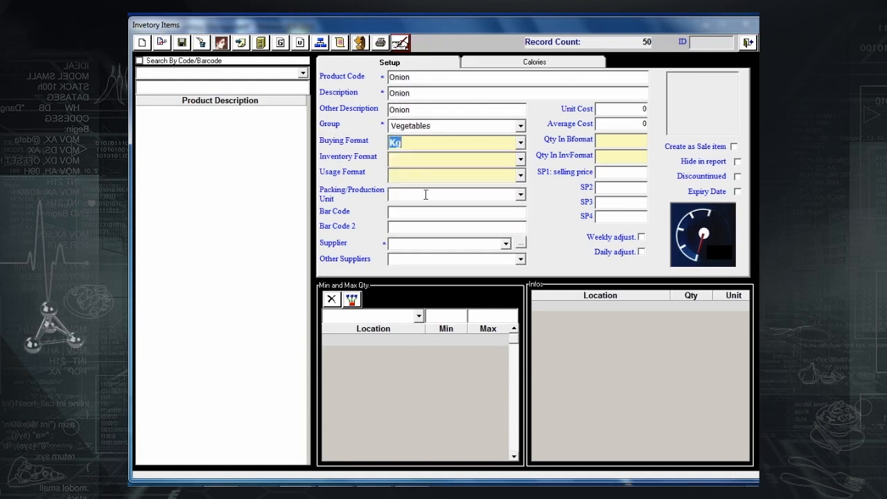
click(523, 159)
text(k)
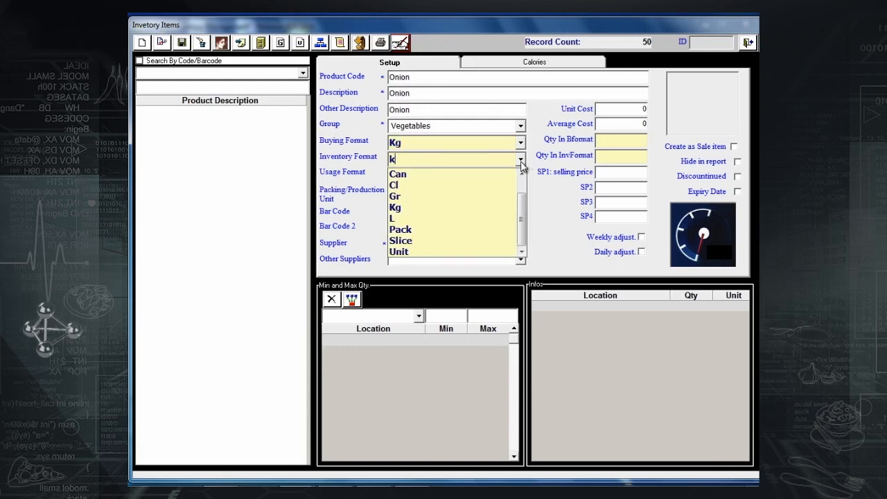
click(427, 207)
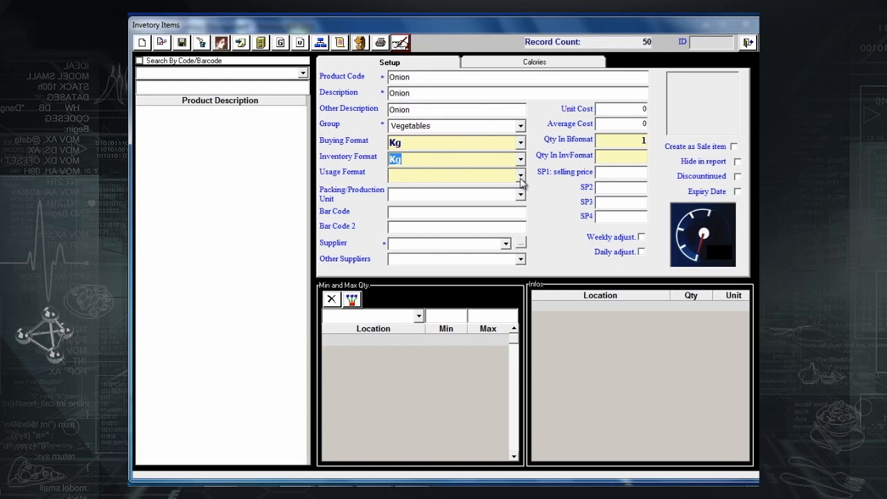
Step: Set the onion item's usage format to Gr and its quantity in inventory format to 1000
click(522, 182)
text(g)
click(451, 211)
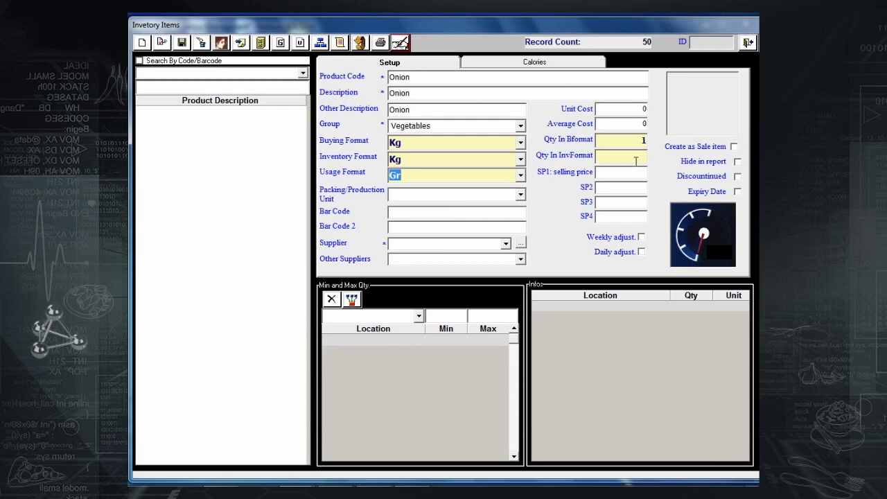
click(617, 152)
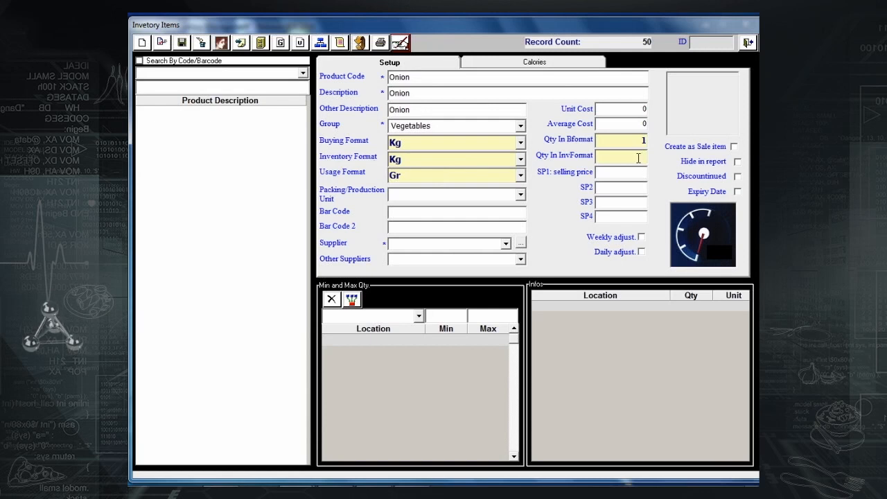
text(1000)
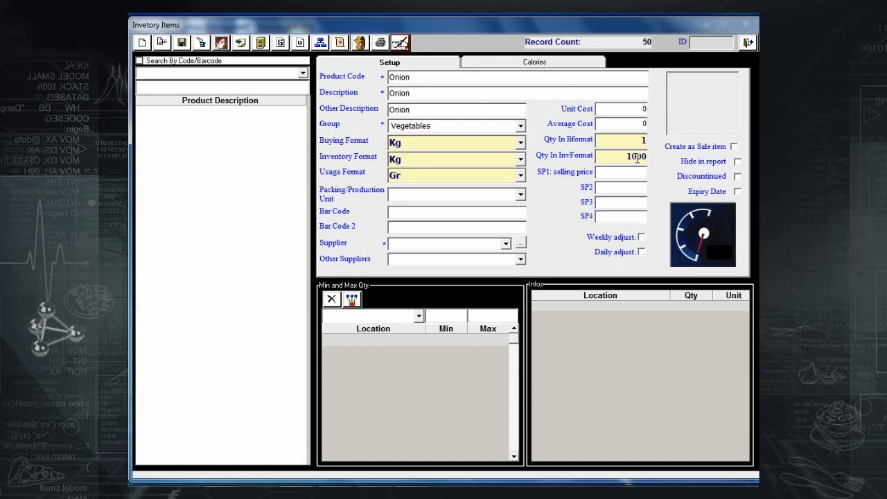
Step: Assign SUPPLIER 1 to the onion item and save it
click(505, 244)
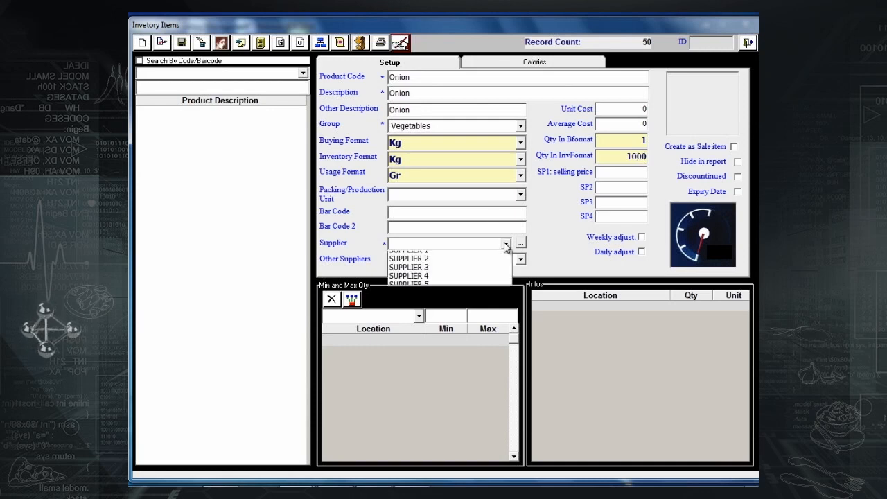
click(471, 255)
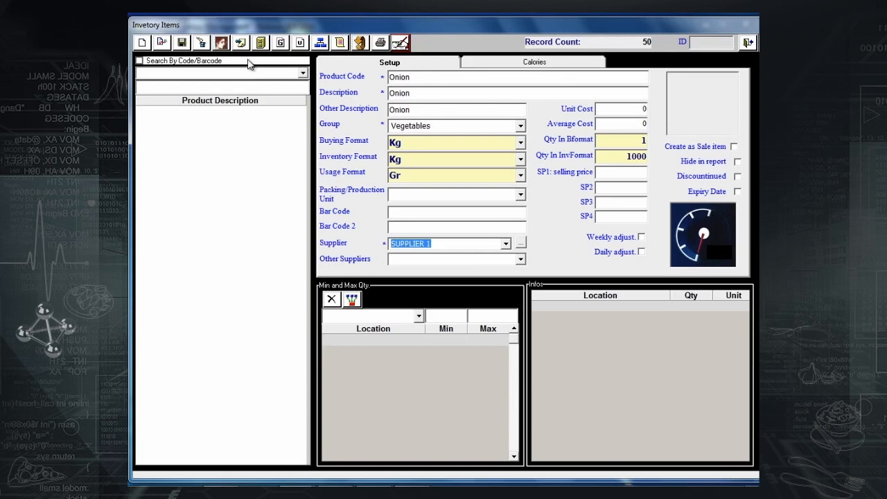
click(182, 43)
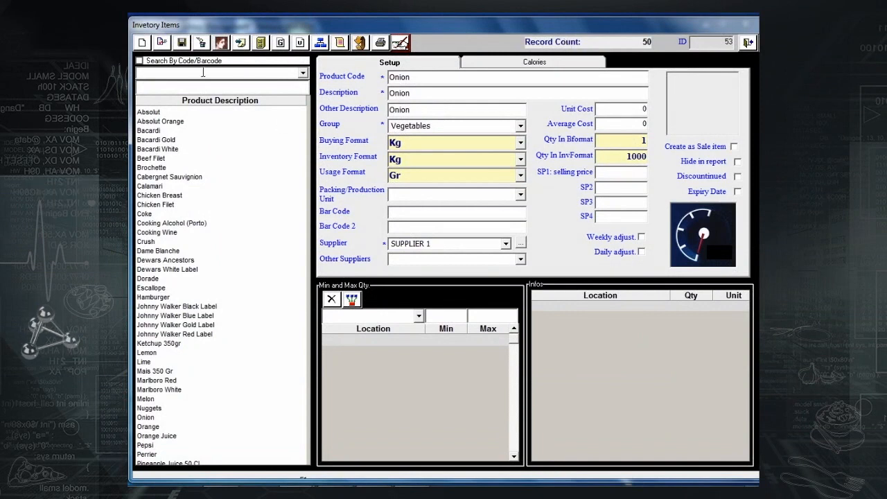
Step: Create a new inventory item with the code and description "Lettuce" and assign it to the Vegetables group
click(142, 43)
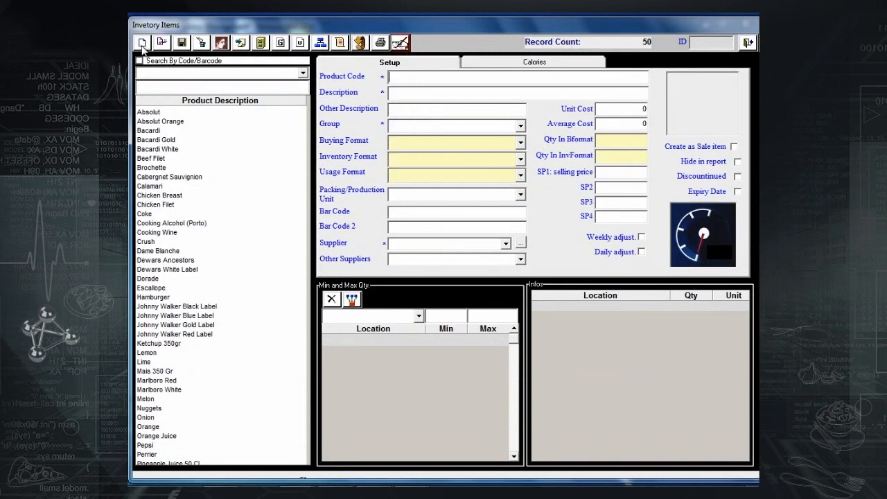
text(L)
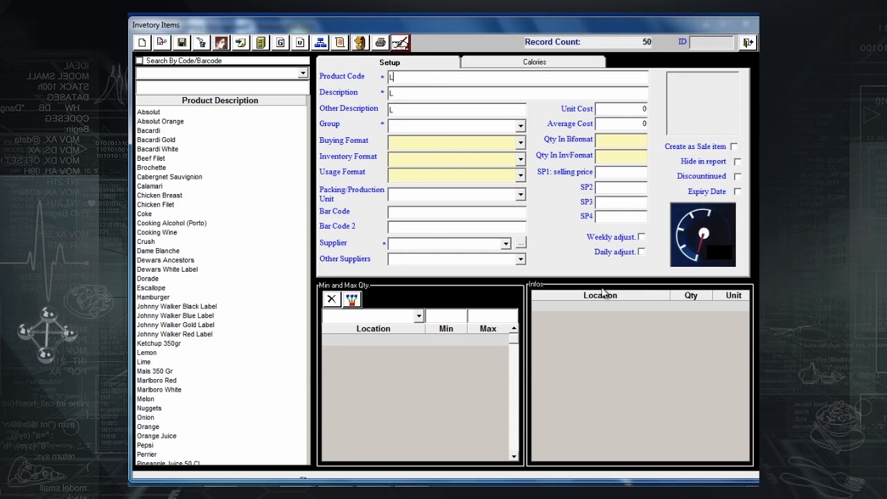
text(ettuce)
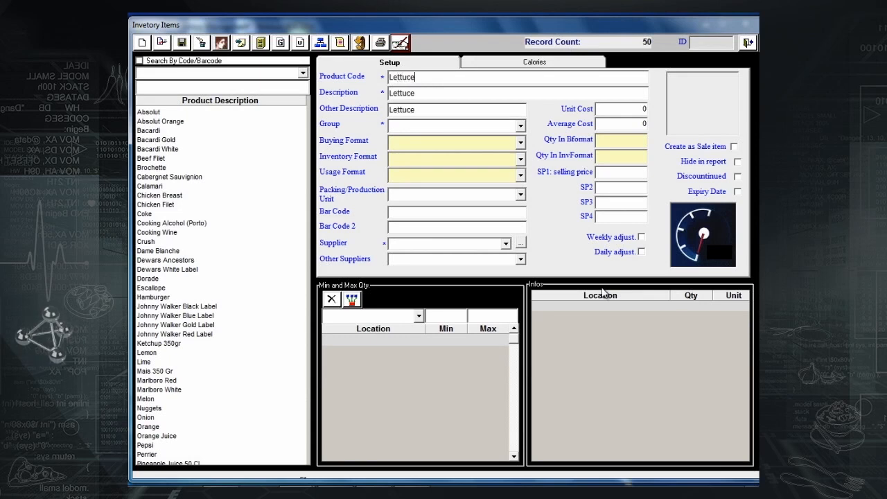
click(520, 129)
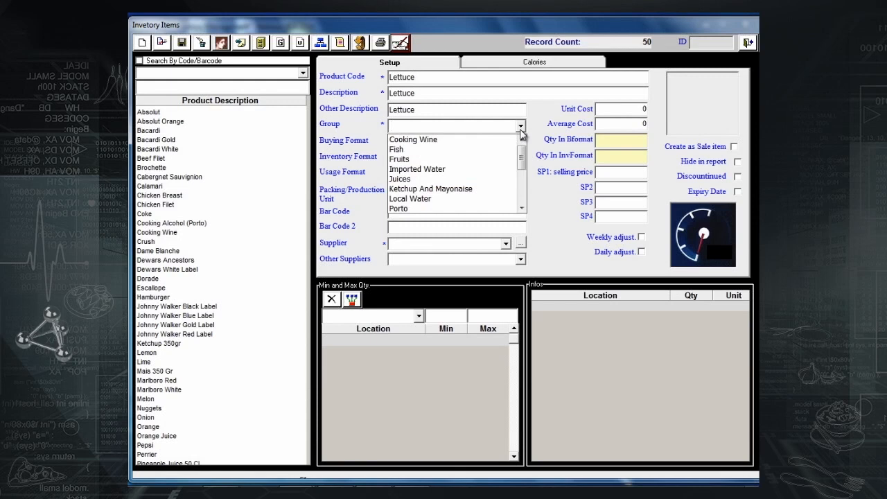
text(v)
click(420, 183)
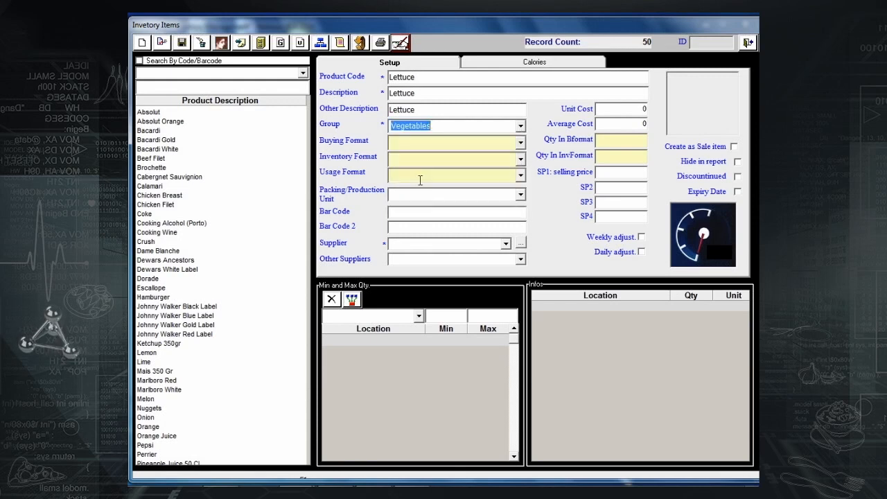
Step: Set both the buying format and the inventory format of the lettuce item to Unit
click(521, 144)
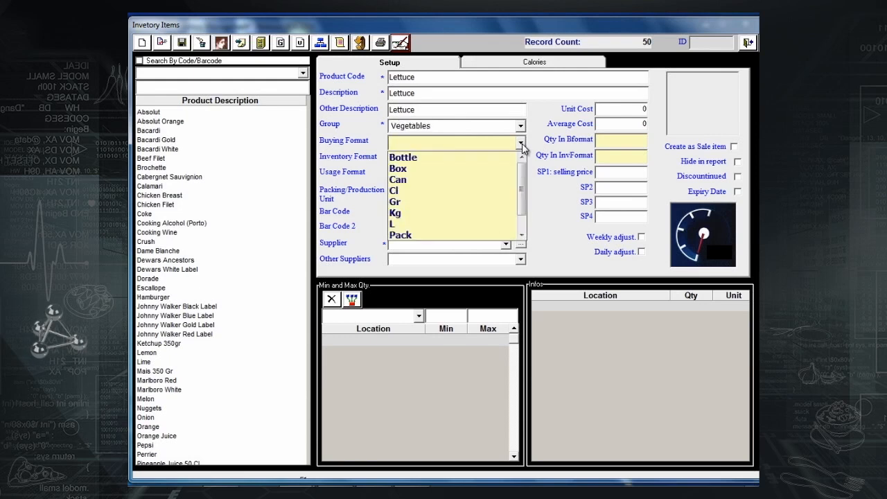
text(u)
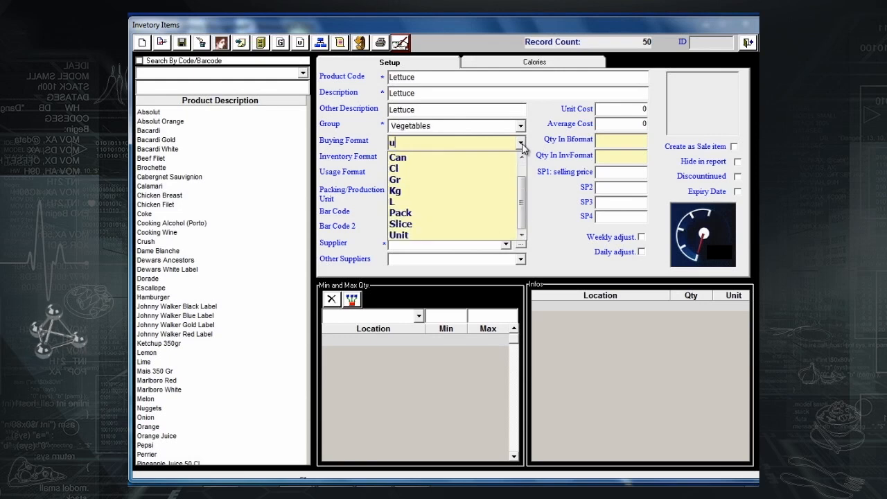
click(403, 237)
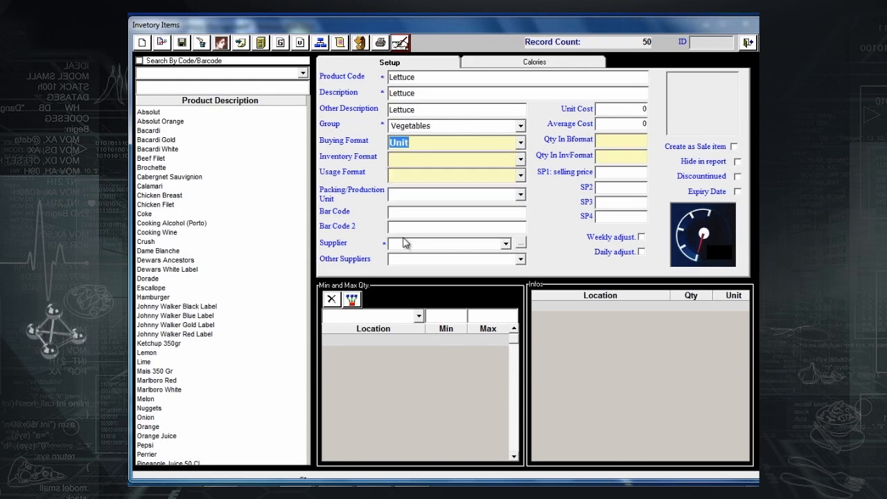
click(520, 159)
text(u)
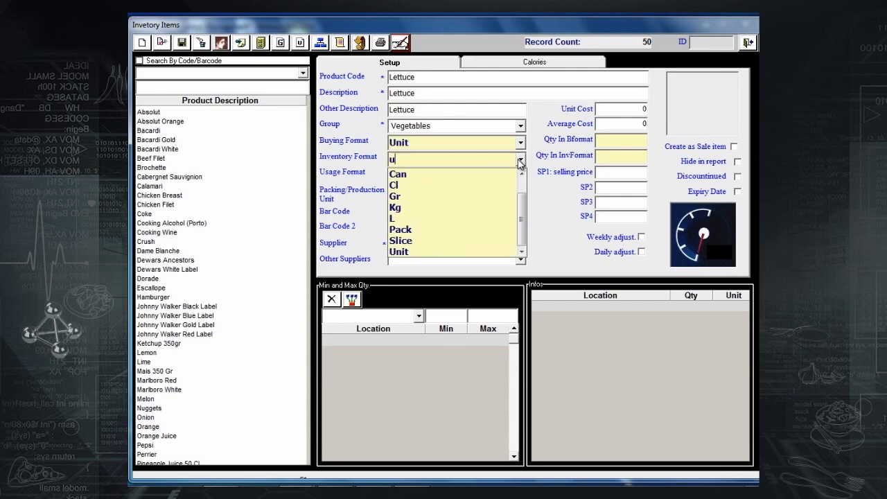
click(428, 251)
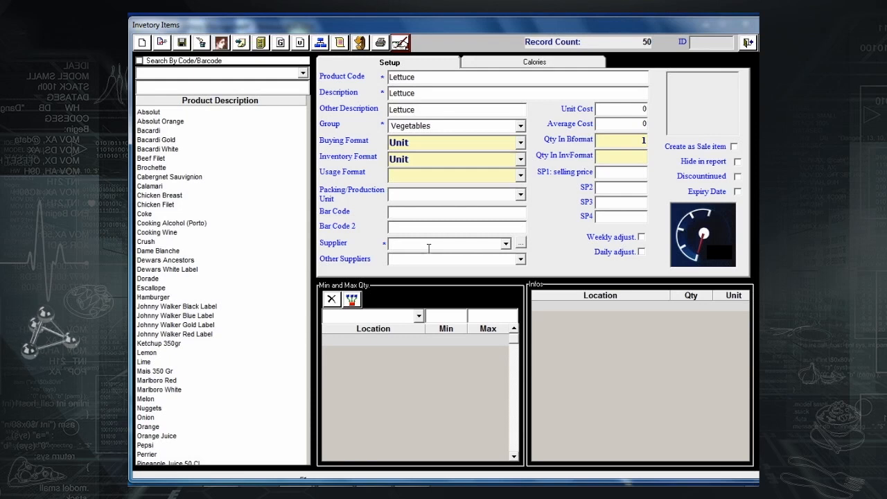
Step: Set the lettuce item's usage format to Portion and its quantity in inventory format to 4
click(521, 176)
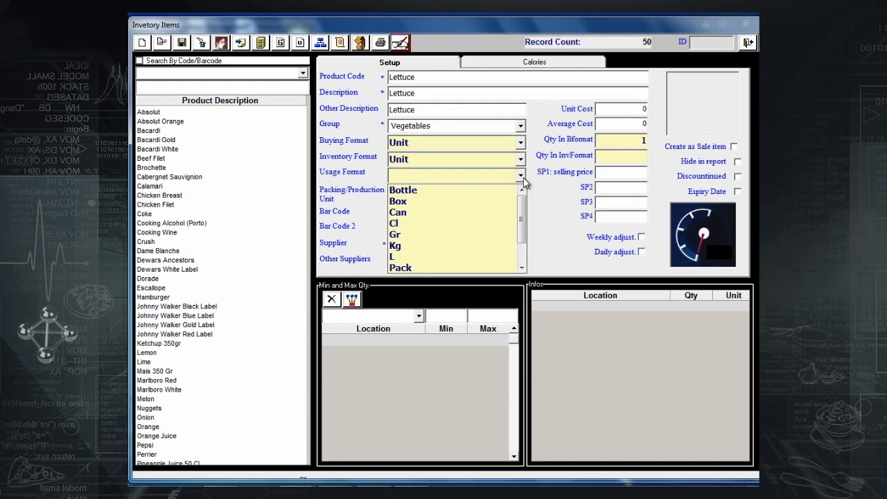
text(p)
click(461, 244)
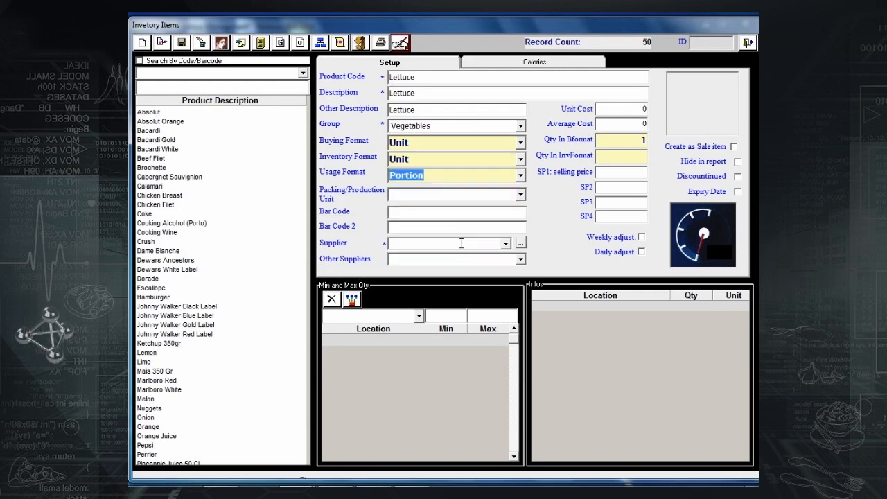
click(637, 157)
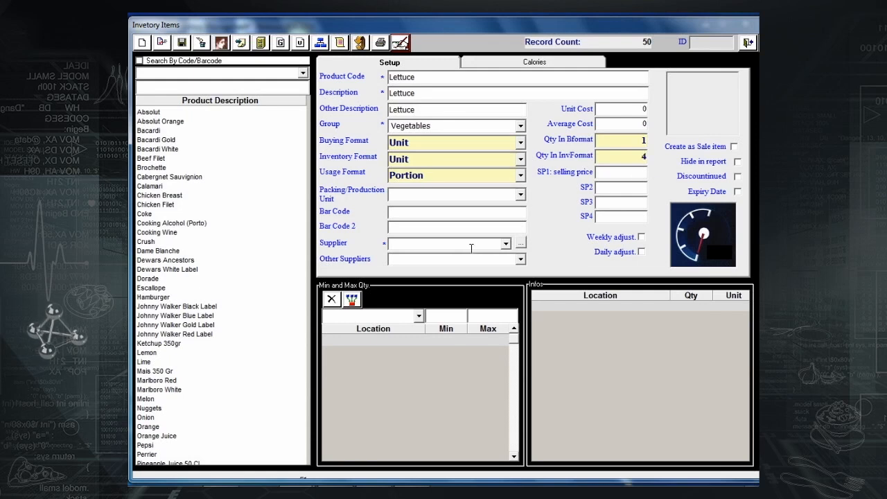
Step: Assign SUPPLIER 1 to the lettuce item and save it
click(506, 245)
click(484, 254)
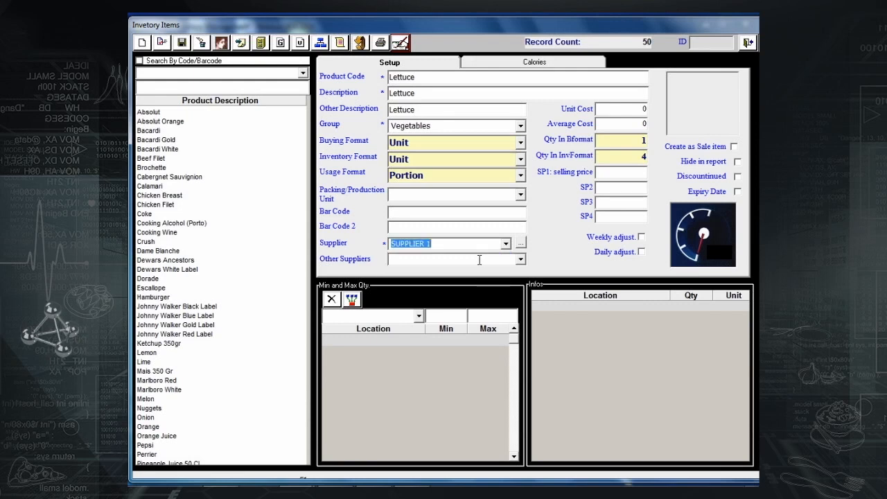
click(183, 43)
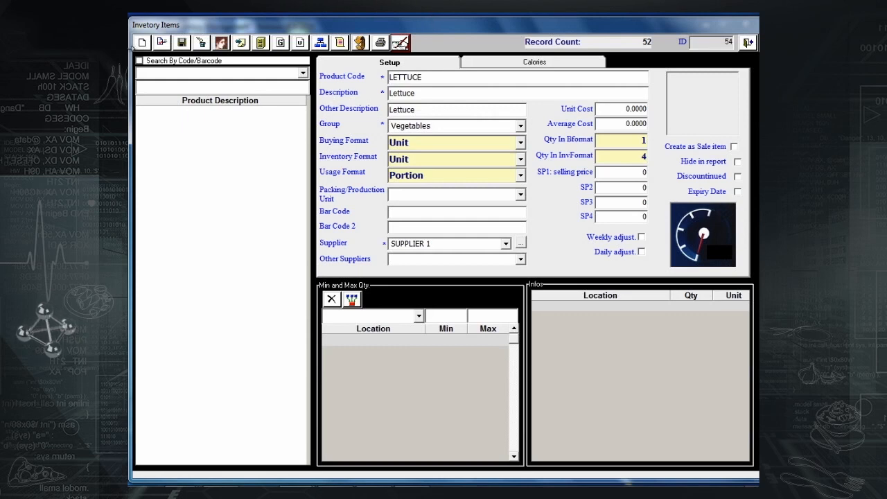
Step: Create a new inventory item with the code and description "Meat" and assign it to the Red Meat group
click(142, 43)
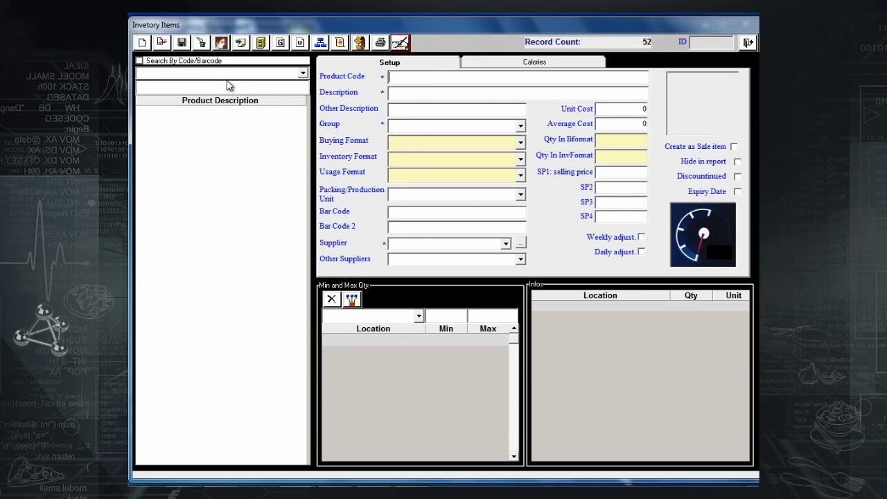
text(Meat)
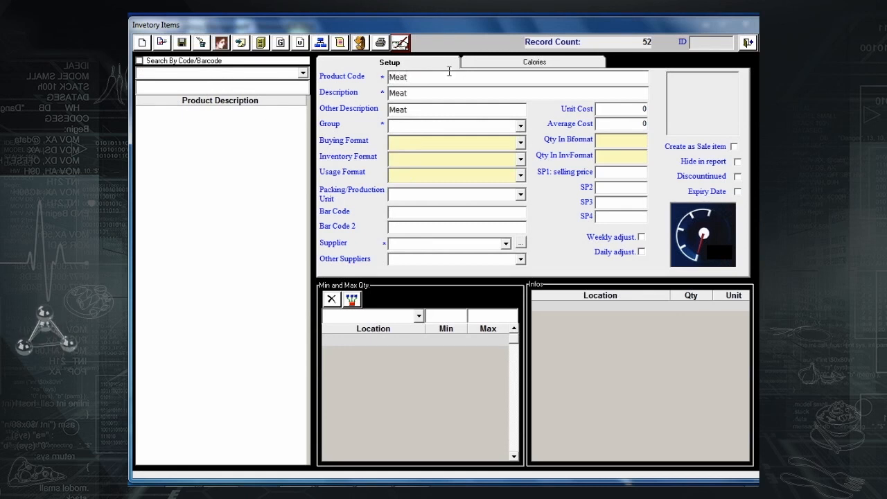
click(521, 125)
scroll(454, 187, down, 1)
text(r)
click(485, 144)
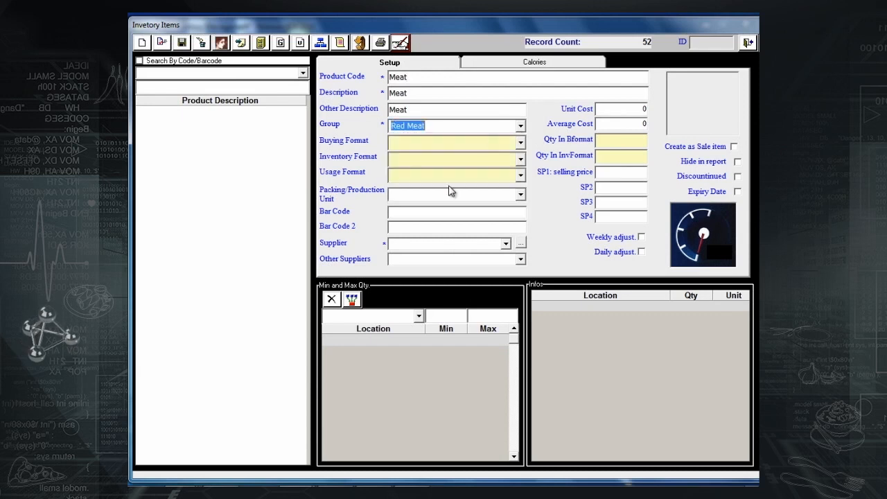
Step: Set both the buying format and the inventory format of the meat item to Kg
click(521, 145)
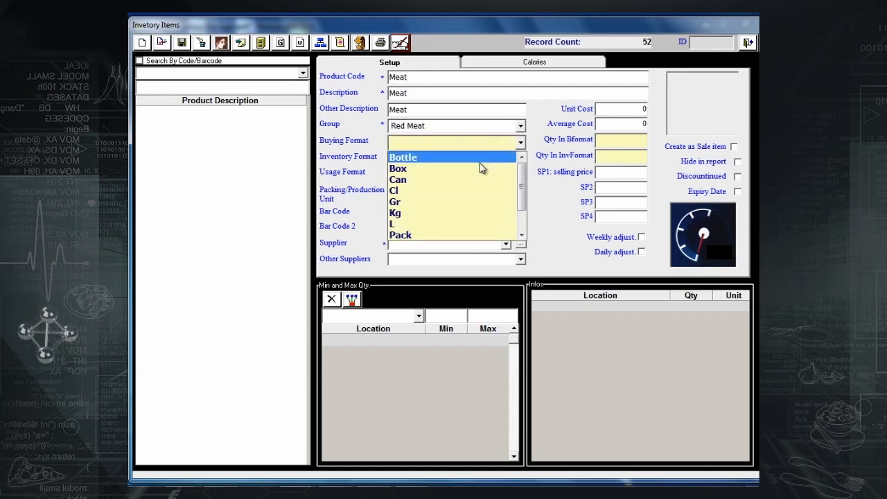
click(439, 215)
click(521, 160)
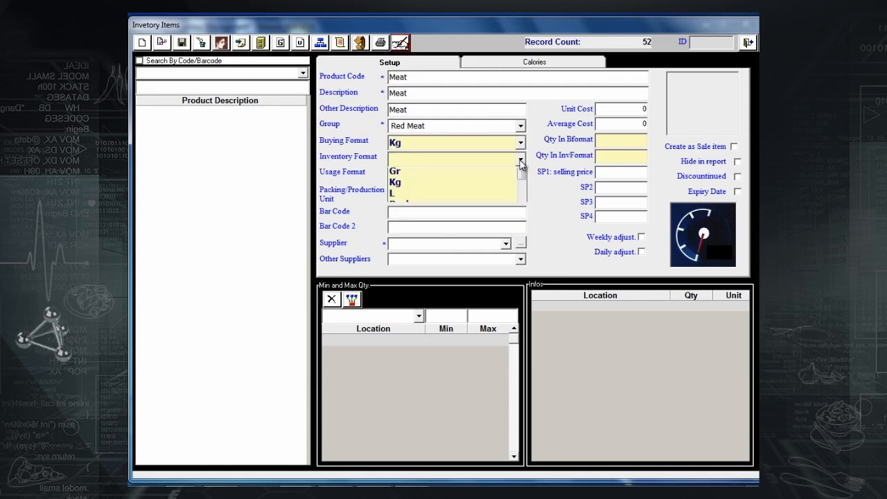
click(426, 229)
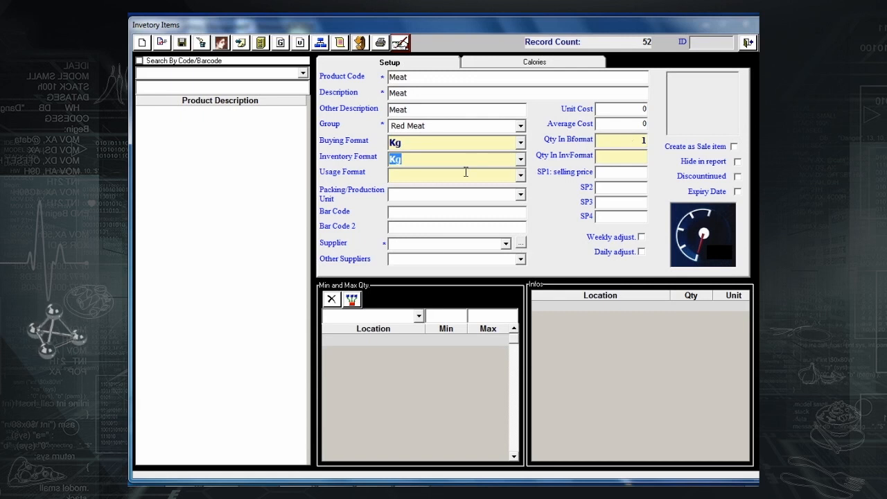
Step: Set the meat item's usage format to Gr and its quantity in inventory format to 900
click(520, 175)
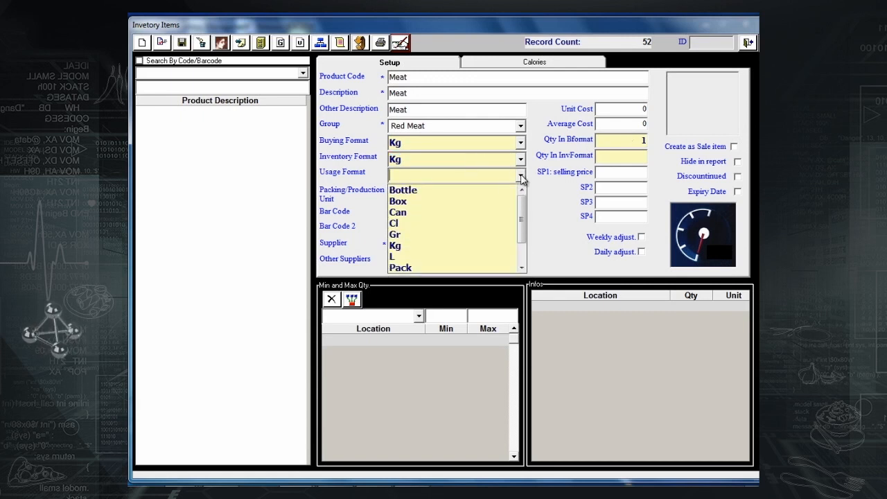
click(430, 239)
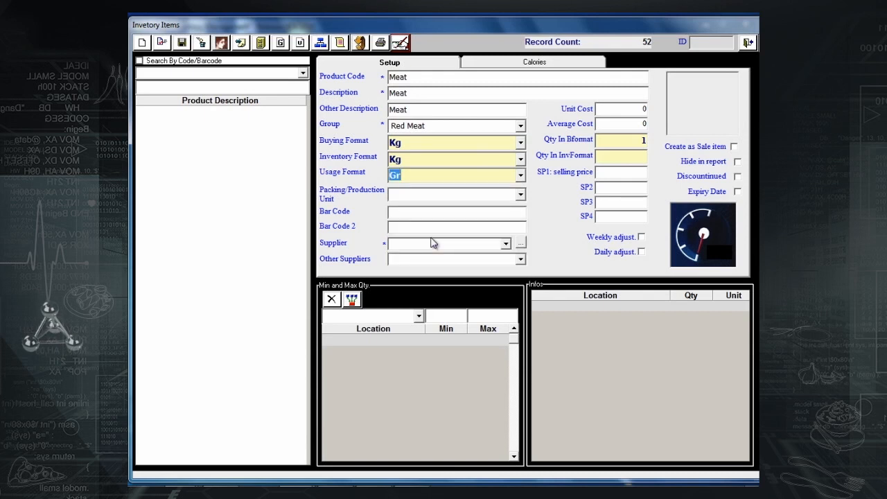
click(626, 156)
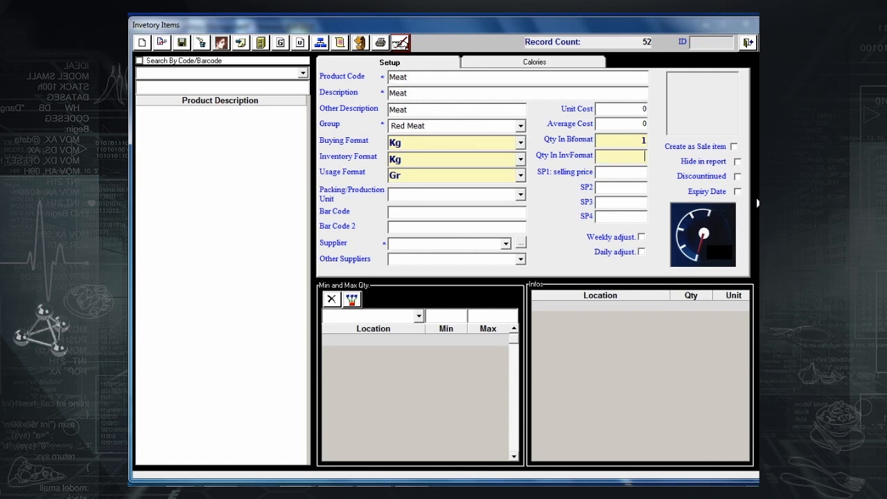
text(900)
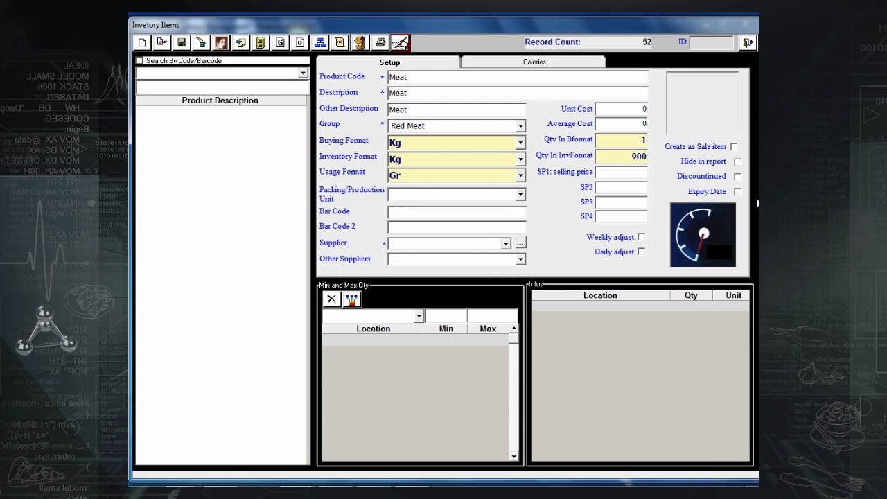
Step: Assign SUPPLIER 4 to the meat item and save it
click(506, 244)
click(443, 282)
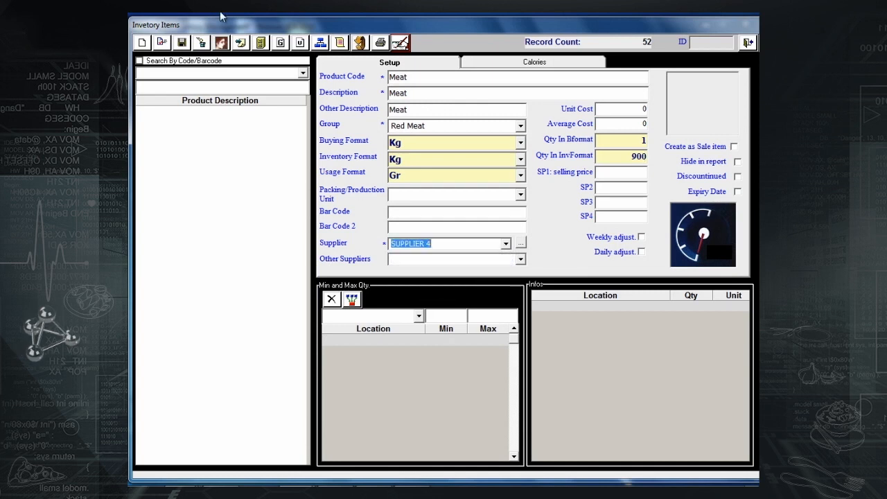
click(181, 43)
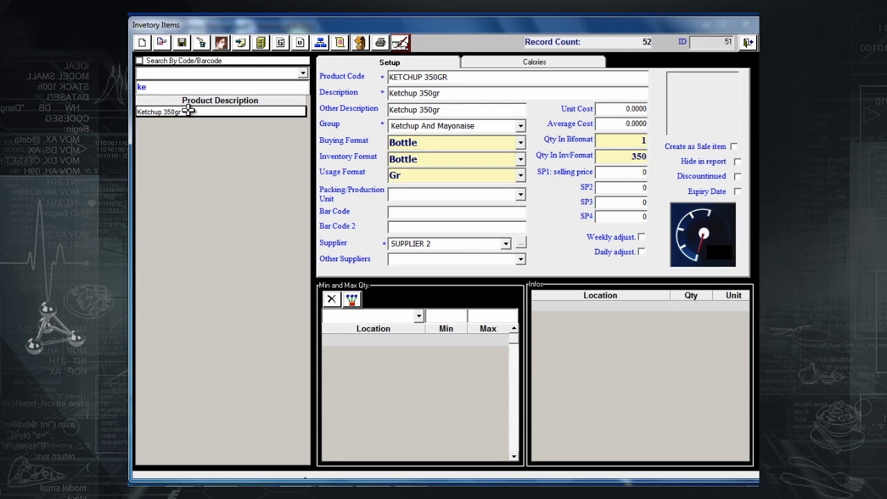
Step: Create a new inventory item with the code and description "Mayo Lemon Sauce" and assign it to the Sauce group
click(142, 43)
text(M)
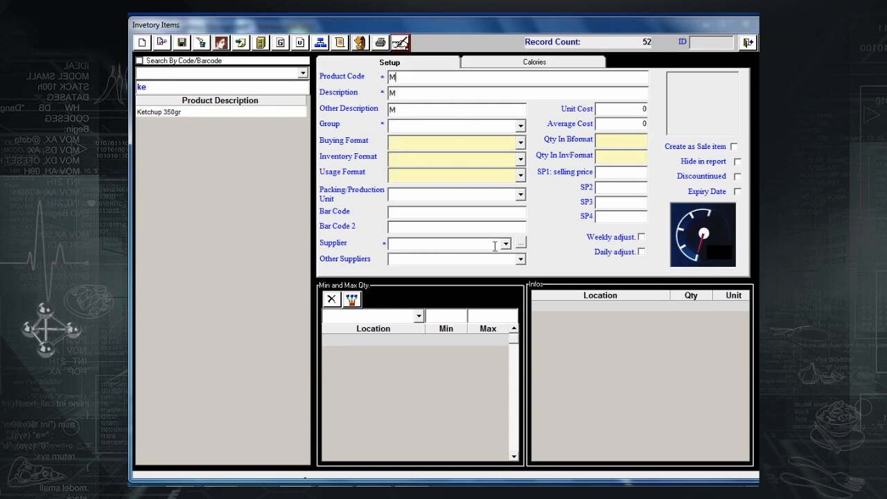
text(ayo Lemon Sauce)
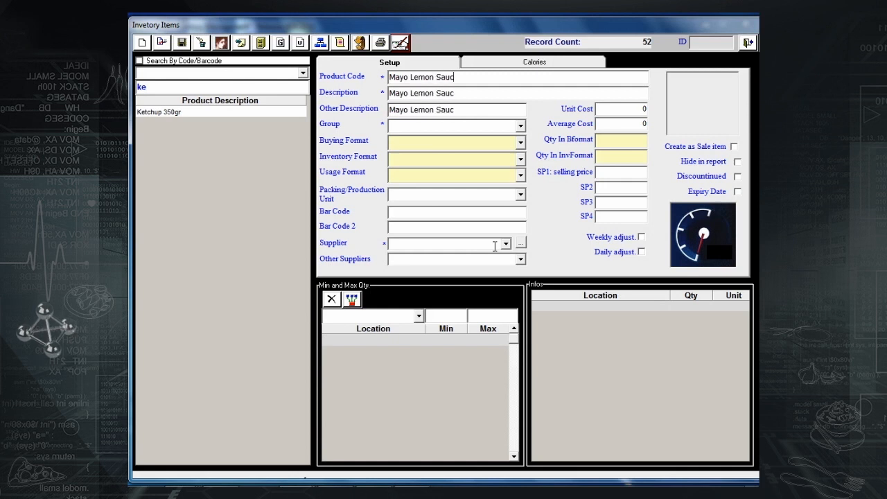
click(522, 129)
text(s)
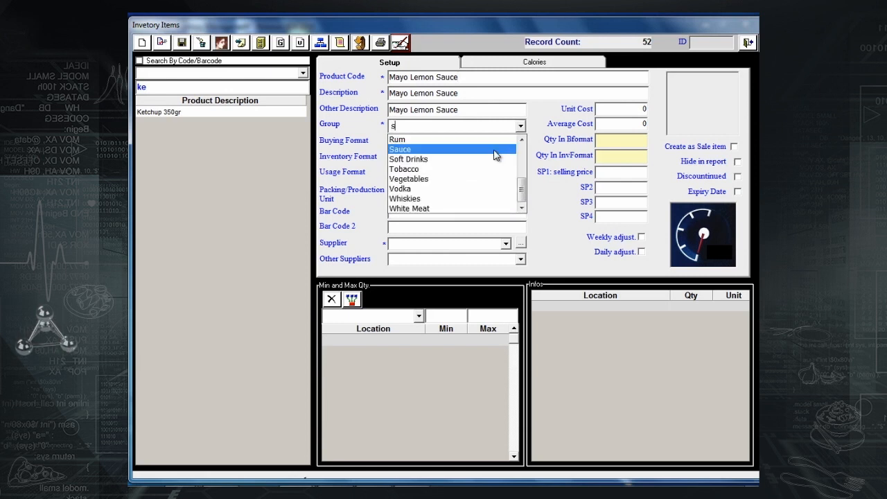
click(496, 152)
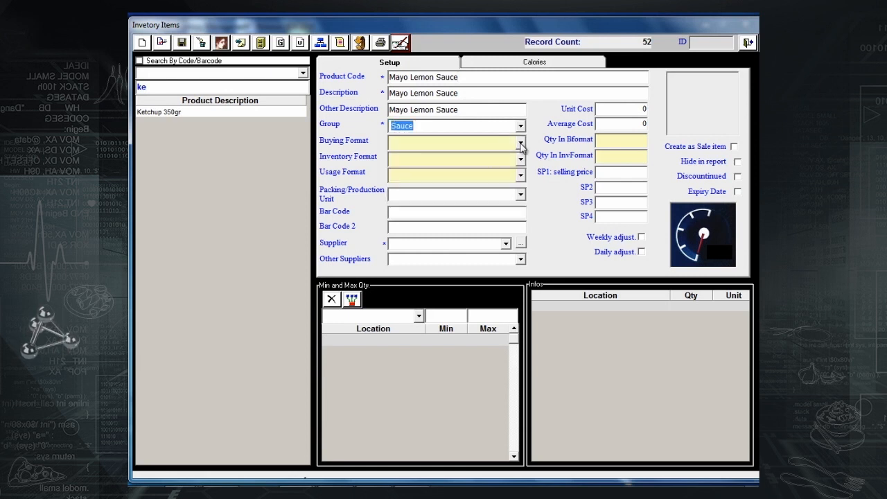
Step: Set both the buying format and the inventory format of the Mayo Lemon Sauce item to Kg
click(520, 144)
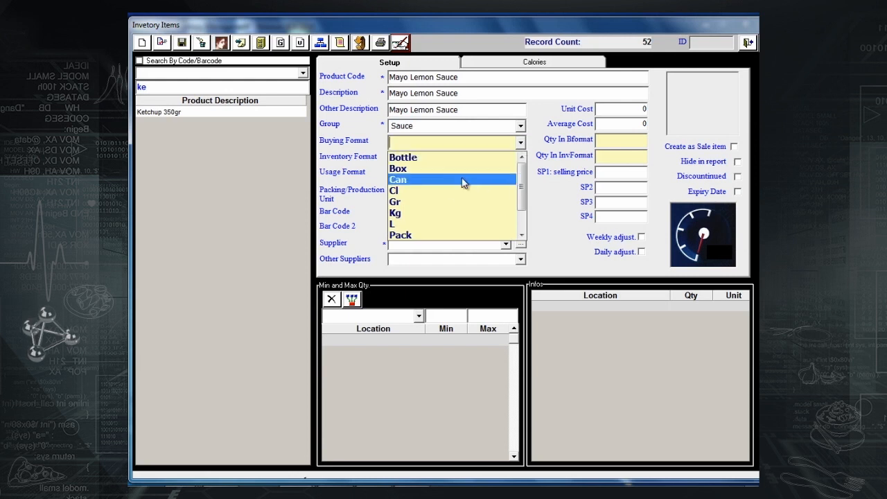
click(438, 215)
click(521, 160)
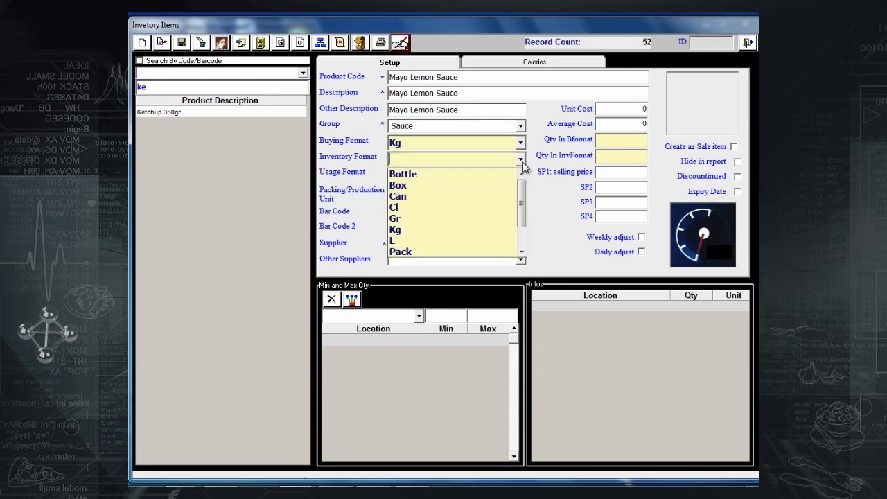
click(457, 235)
Step: Set the Mayo Lemon Sauce item's usage format to Gr and its quantity in inventory format to 1000
click(521, 177)
scroll(467, 202, down, 1)
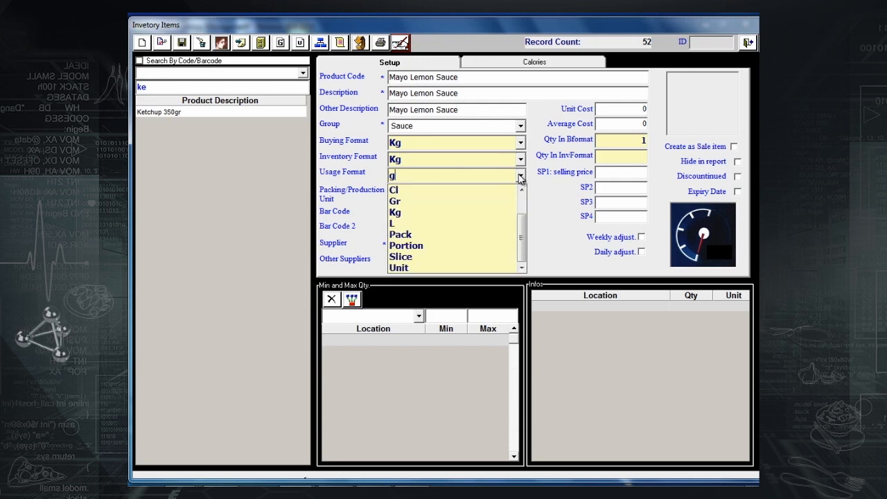
click(466, 202)
click(628, 159)
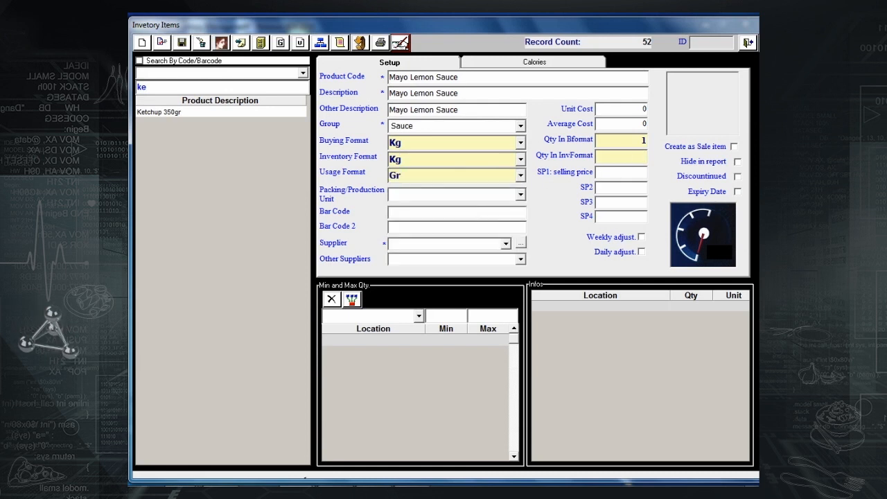
text(1000)
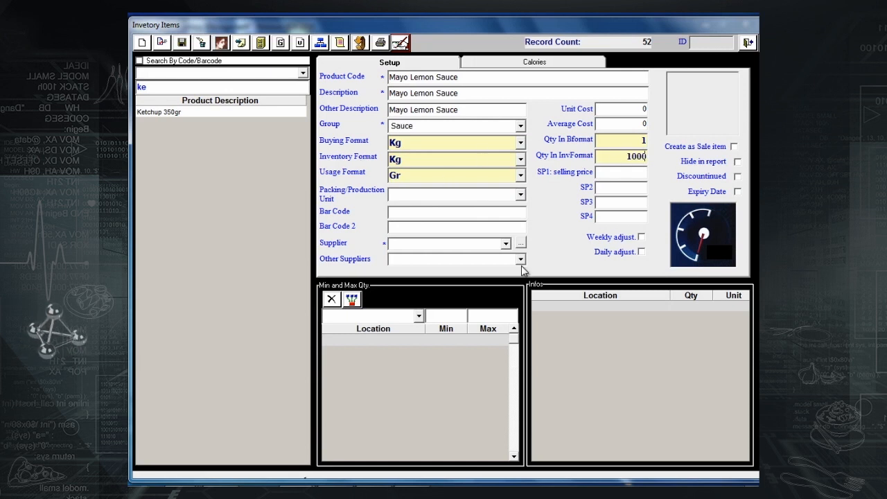
Step: Assign SUPPLIER 3 to the Mayo Lemon Sauce item and save it
click(505, 246)
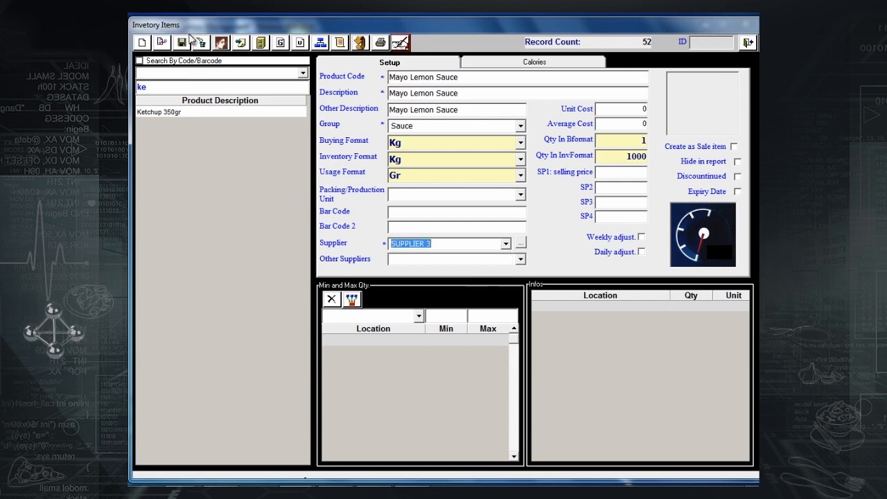
click(183, 43)
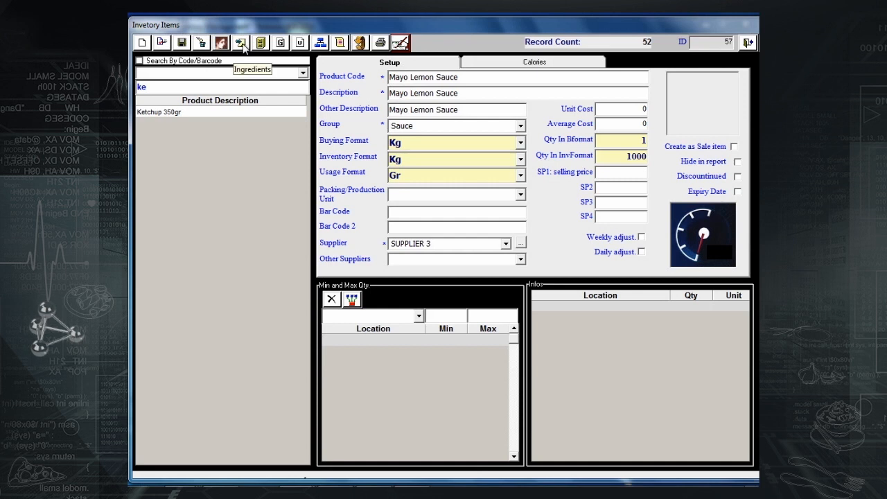
Step: Open the ingredients of Mayo Lemon Sauce and set the total quantity to prepare to 2 Kg
click(241, 43)
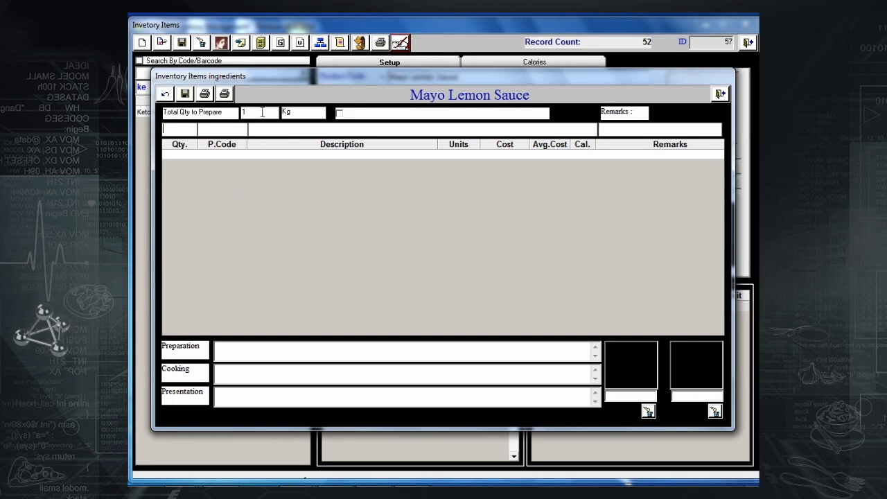
key(BackSpace)
text(2)
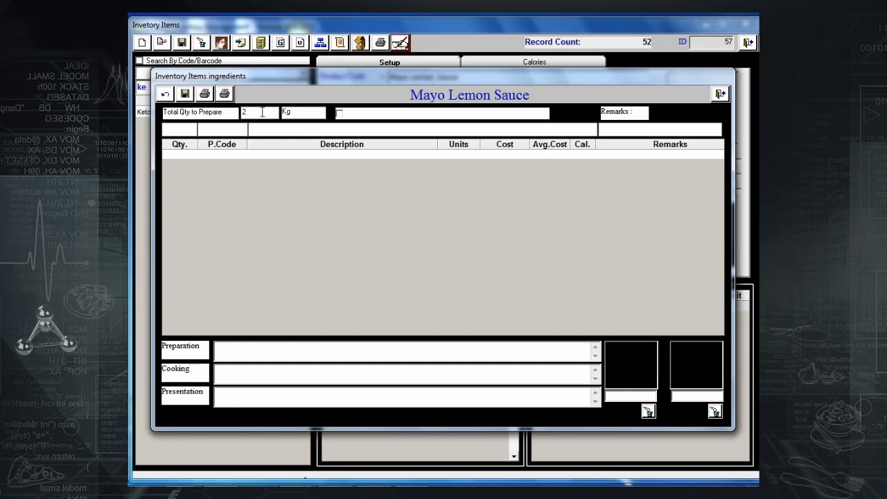
Step: Add 1000 Gr of Lemon to the Mayo Lemon Sauce ingredients
click(169, 153)
click(181, 130)
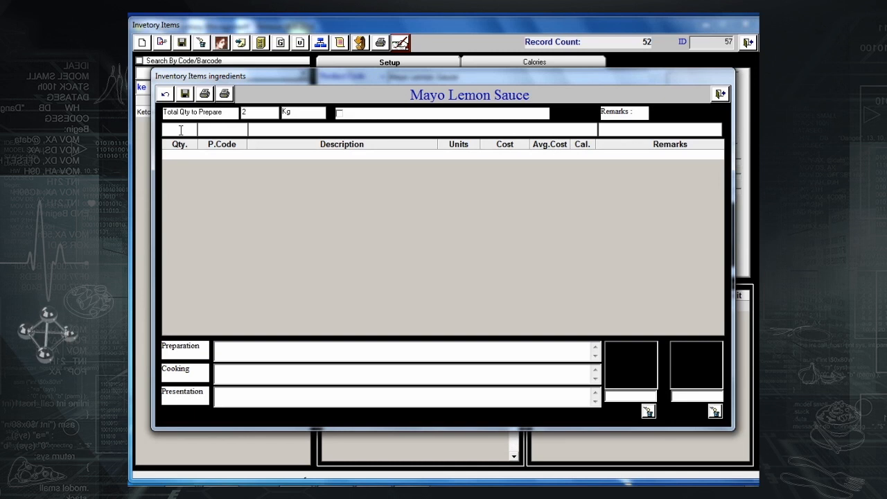
text(1000)
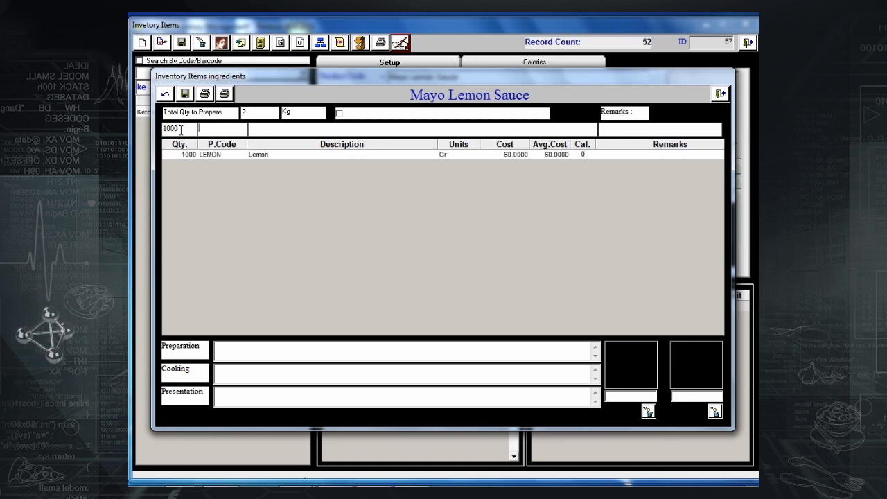
Step: Add 1000 Gr of Mayonnaise to the Mayo Lemon Sauce ingredients and save the recipe
text(may)
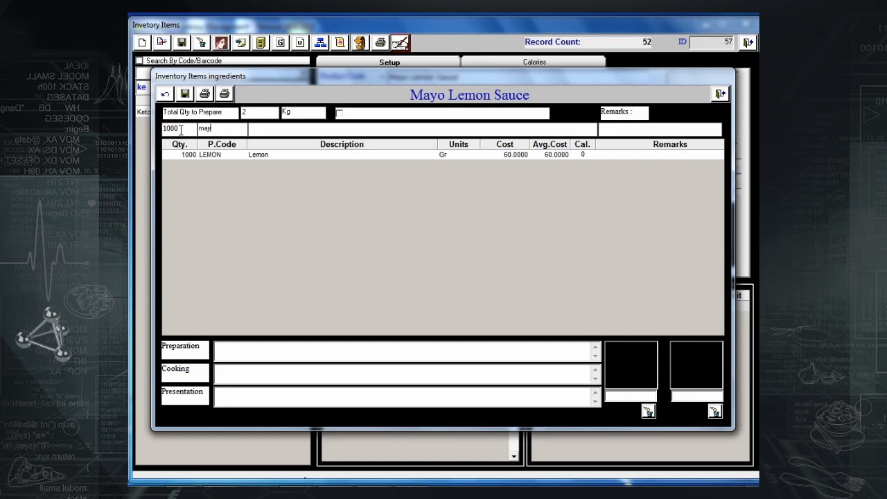
key(Return)
key(Down)
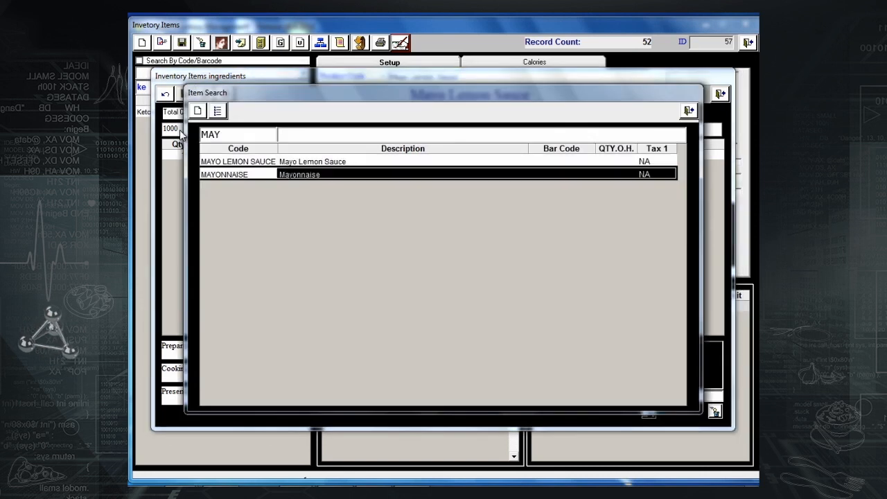
key(Return)
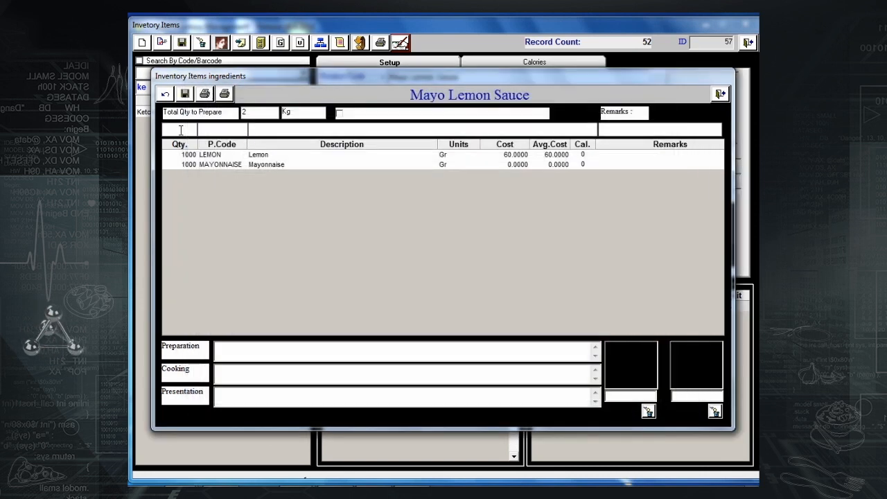
click(185, 96)
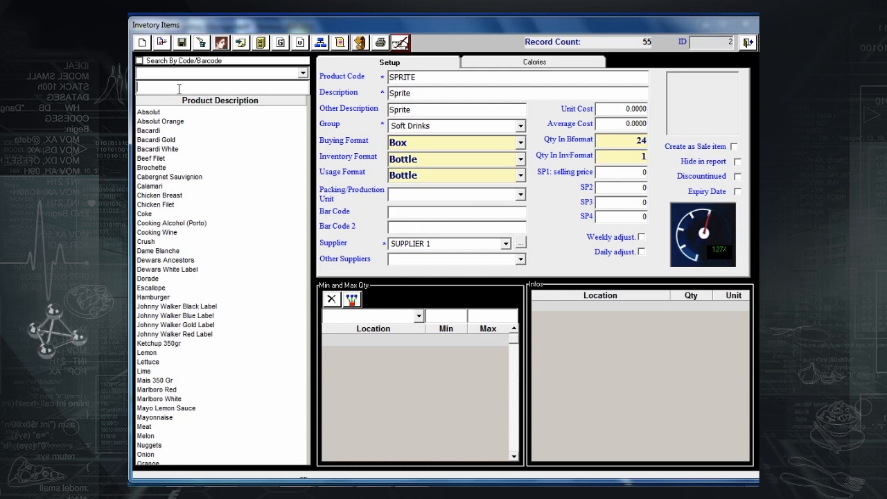
Step: Create a new inventory item with the code and description "Soft Drink" and assign it to the Soft Drinks group
click(141, 42)
text(Soft Drink)
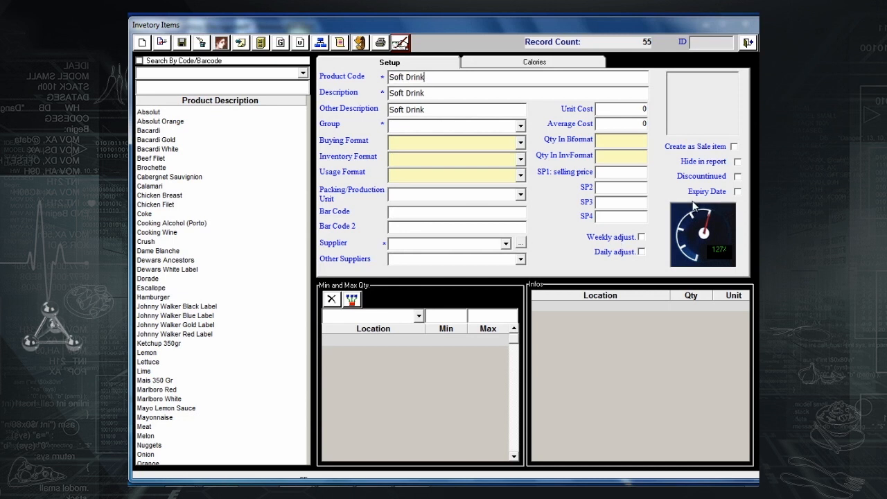
click(520, 127)
text(s)
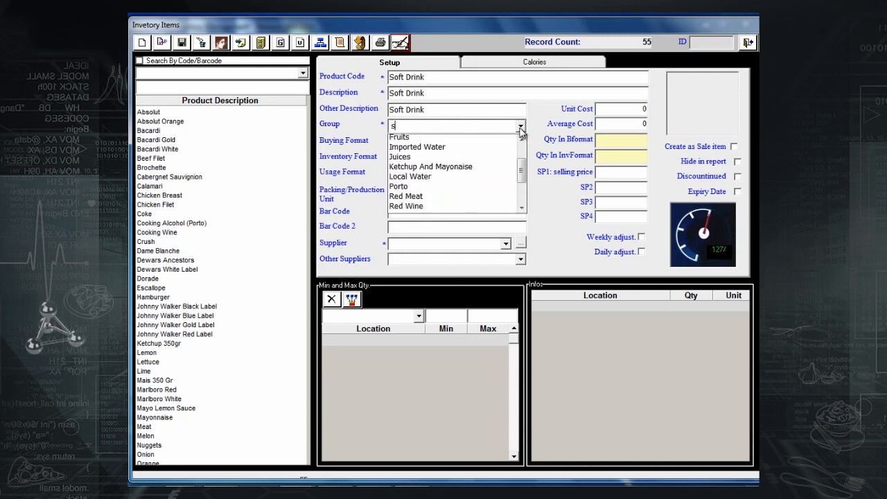
click(457, 157)
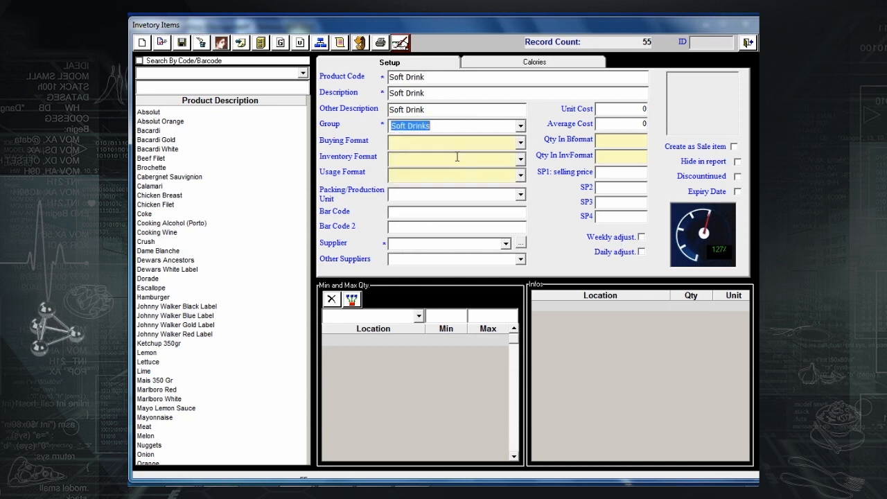
Step: Set the Soft Drink item's buying format to Box with a quantity of 24 in that format
click(521, 142)
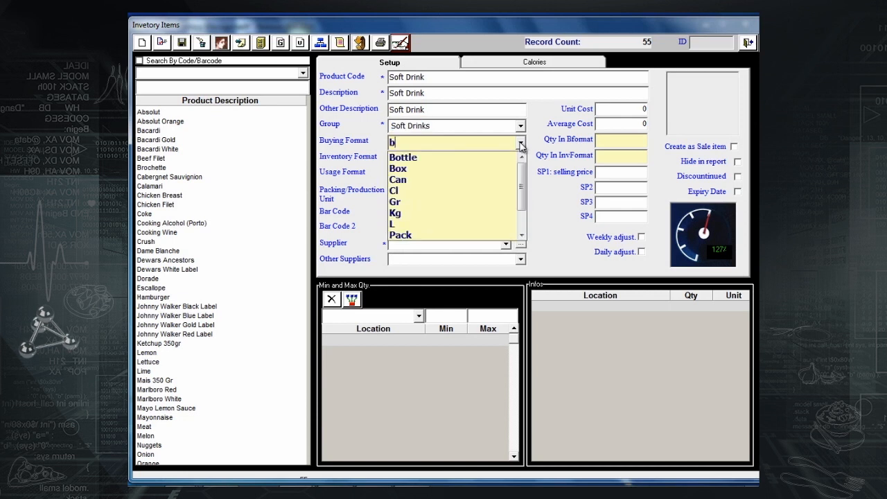
click(466, 164)
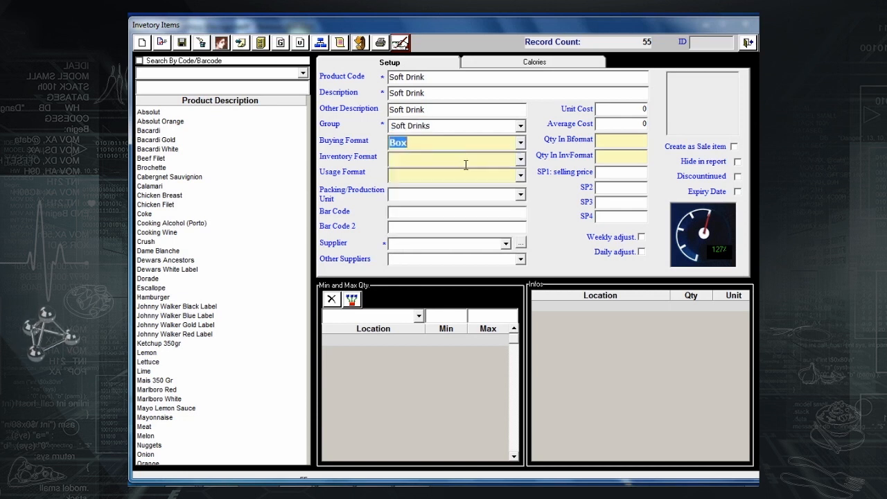
click(602, 139)
text(24)
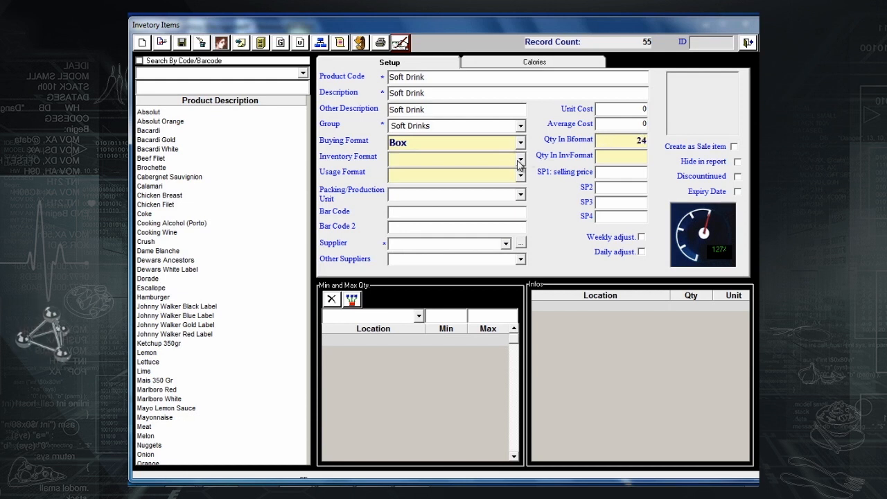
Step: Set both the inventory format and the usage format of the Soft Drink item to Bottle
click(521, 159)
click(462, 176)
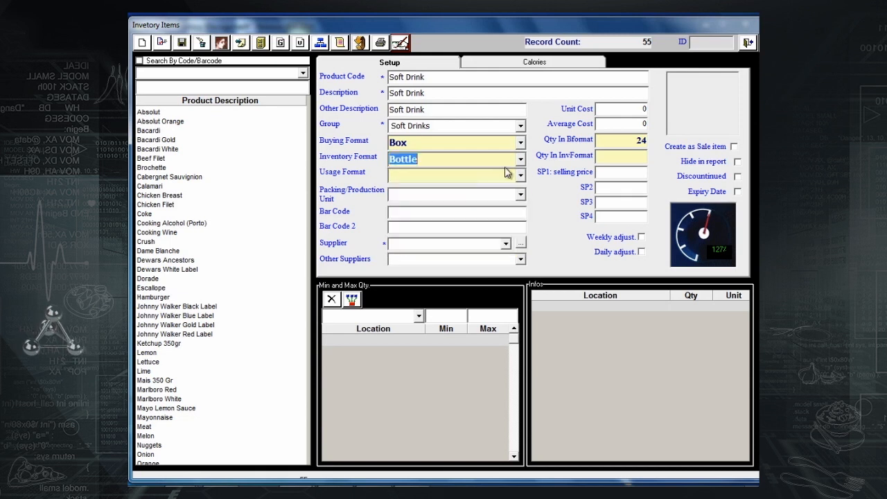
click(520, 175)
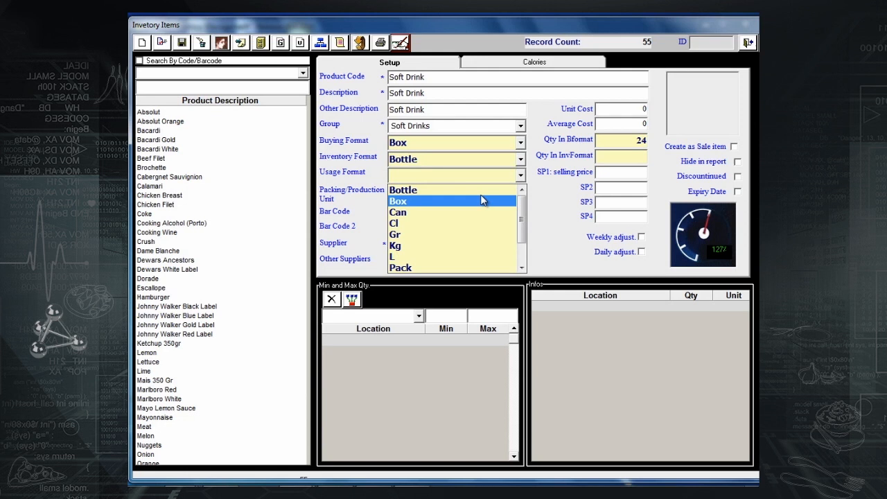
click(495, 190)
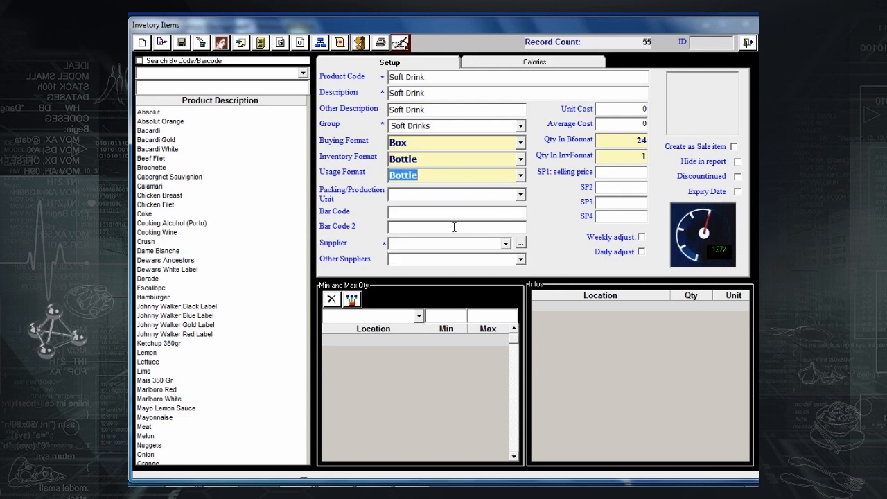
Step: Assign SUPPLIER 5 to the Soft Drink item and save it
click(505, 243)
click(454, 289)
click(181, 43)
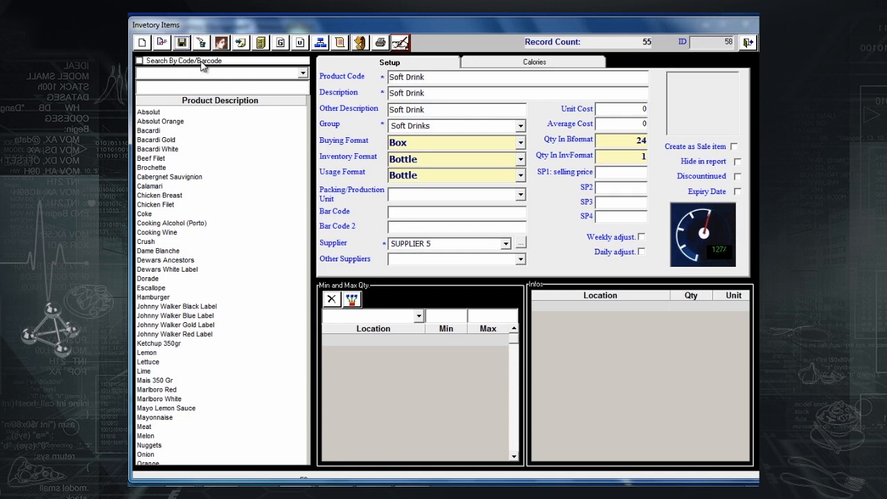
Step: Mark the Soft Drink item as a master item and save the change
click(469, 64)
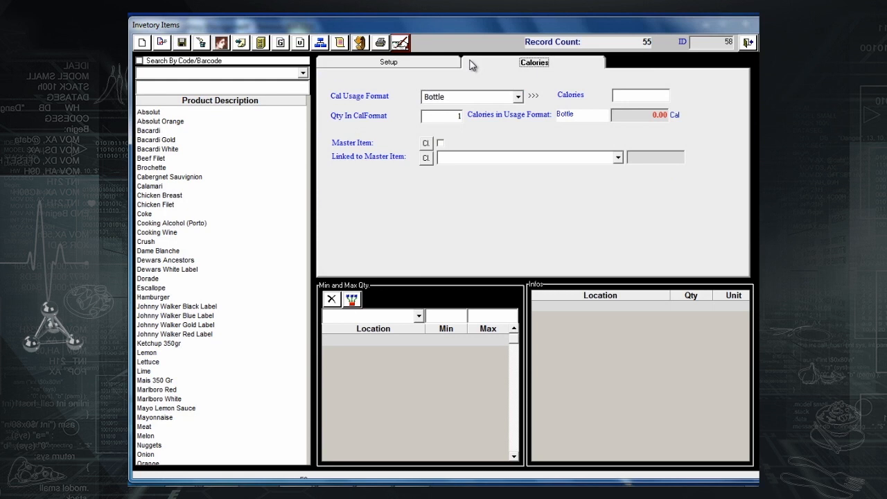
click(440, 144)
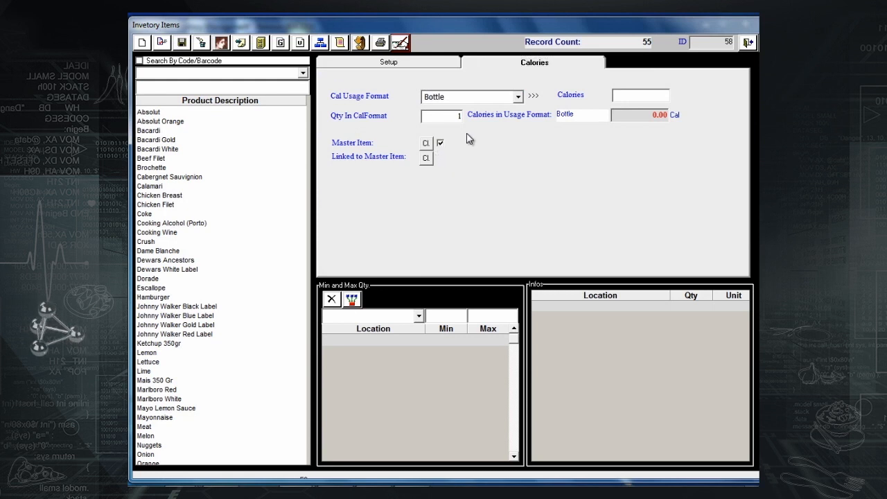
click(182, 43)
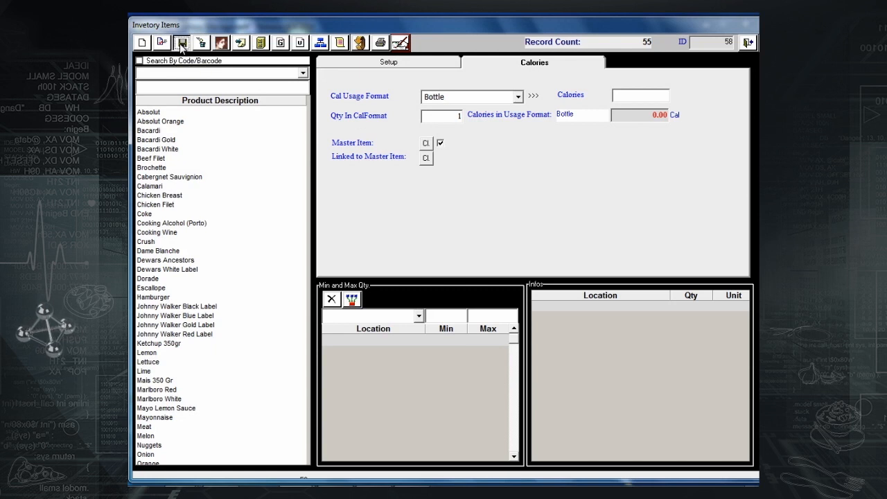
Step: Find the Coke item, link it to the Soft Drink master item, and save it
click(162, 89)
text(co)
click(146, 112)
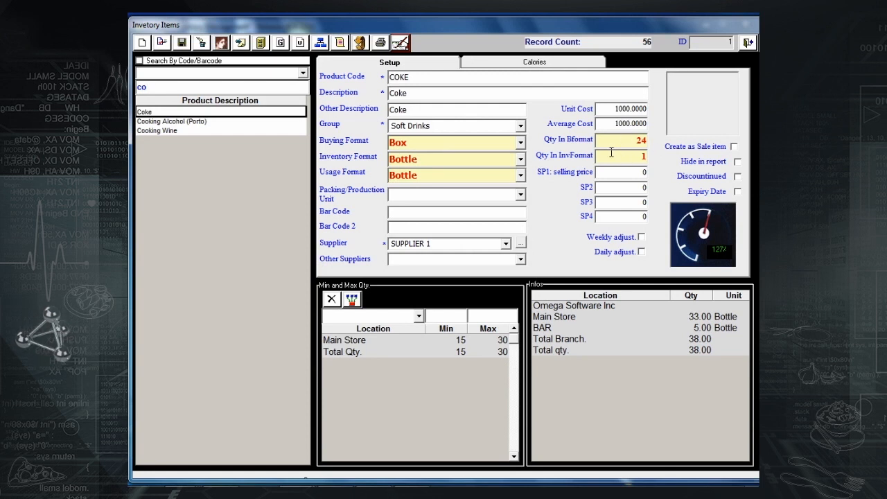
click(539, 64)
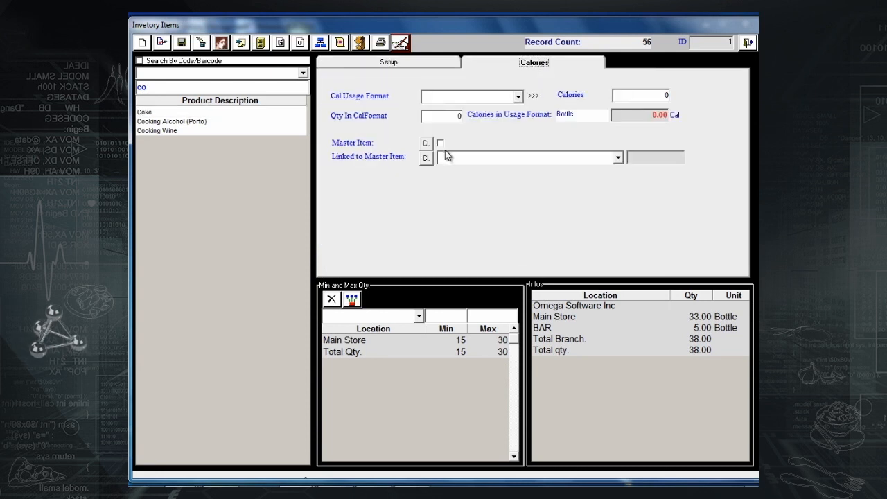
click(618, 158)
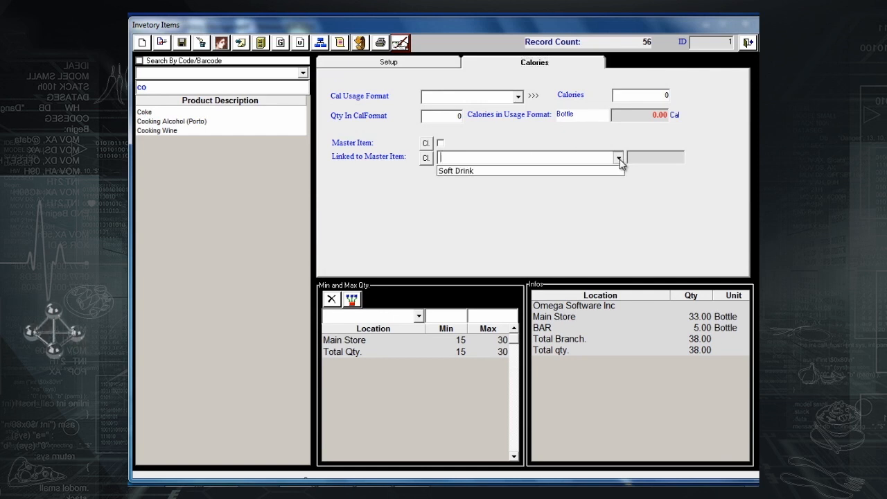
click(604, 173)
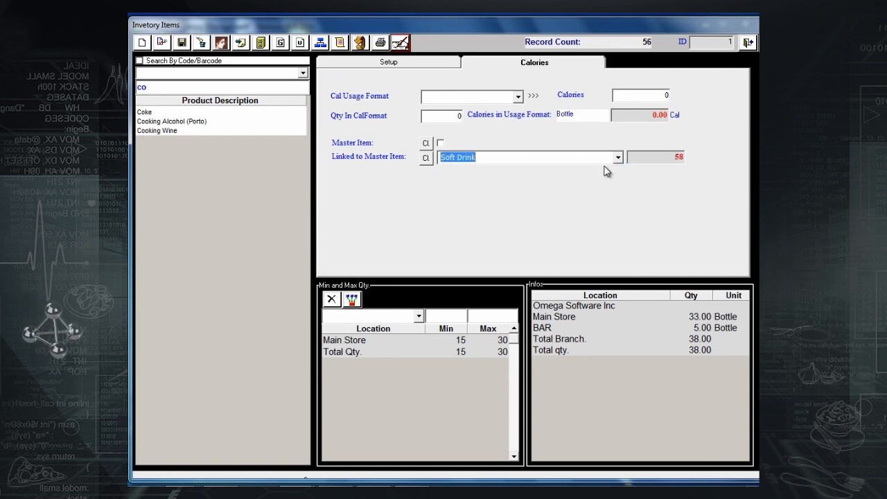
click(183, 42)
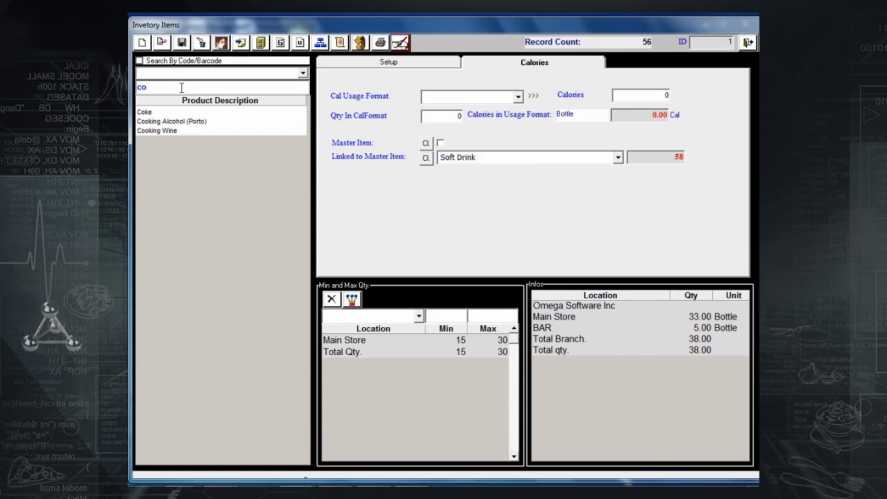
Step: Find the Crush item, link it to the Soft Drink master item, and save it
key(BackSpace)
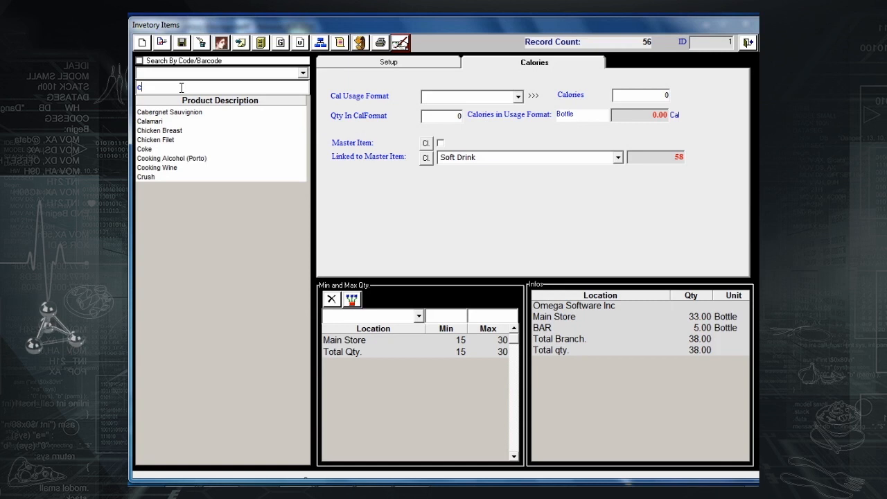
click(198, 167)
click(196, 177)
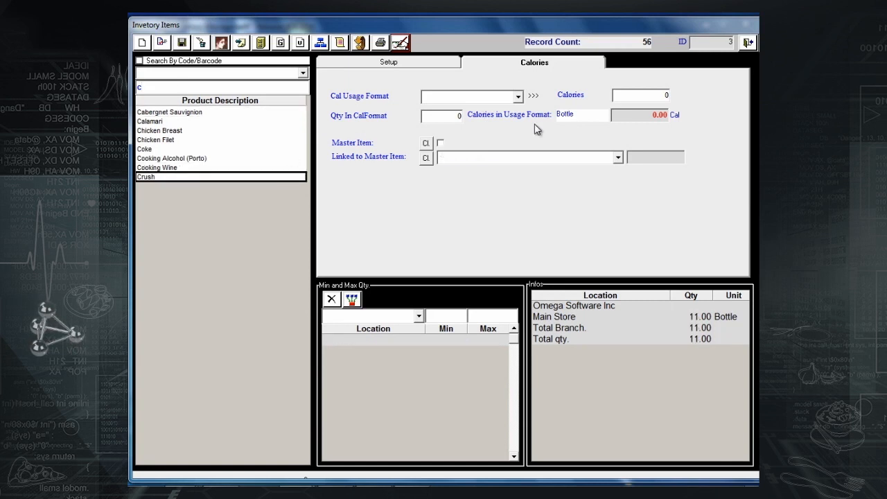
click(617, 158)
click(604, 170)
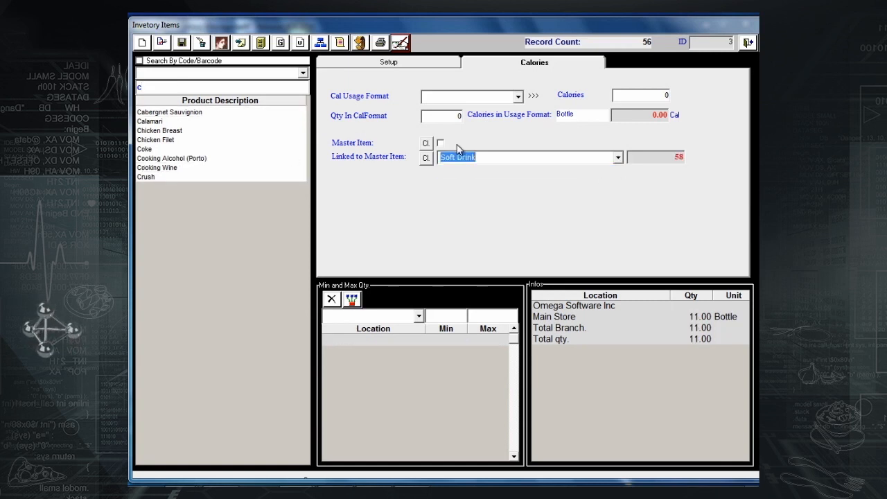
click(182, 43)
click(170, 87)
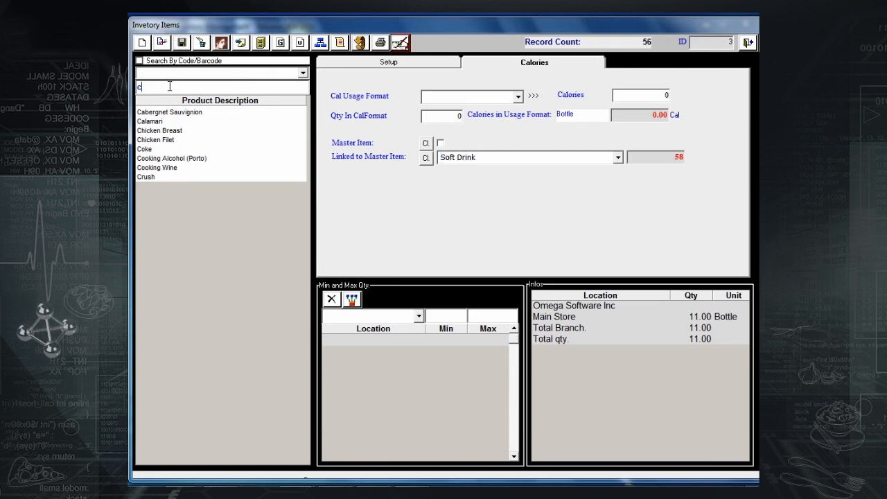
Step: Find the Sprite item, link it to the Soft Drink master item, and save it
key(BackSpace)
text(sp)
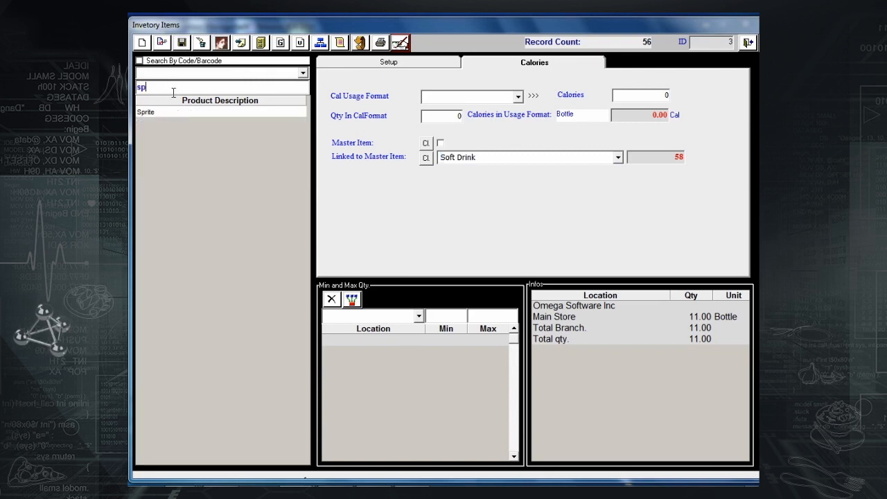
click(194, 112)
click(468, 160)
click(617, 157)
click(610, 171)
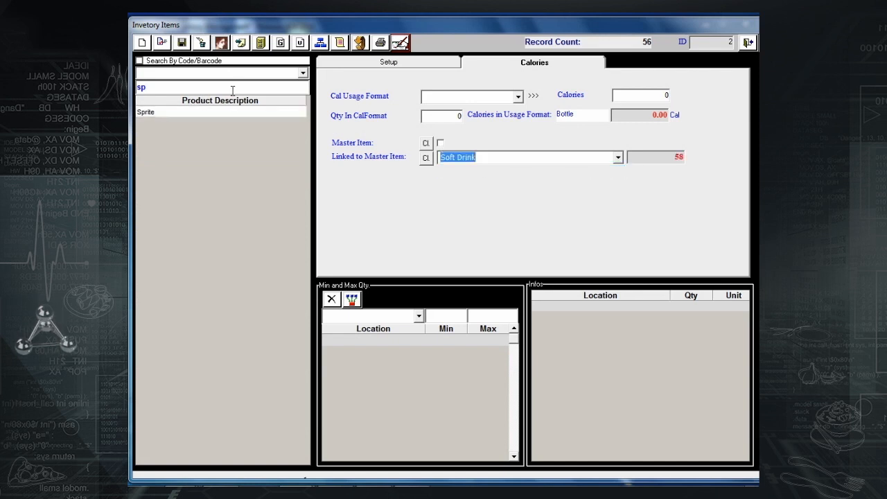
click(183, 45)
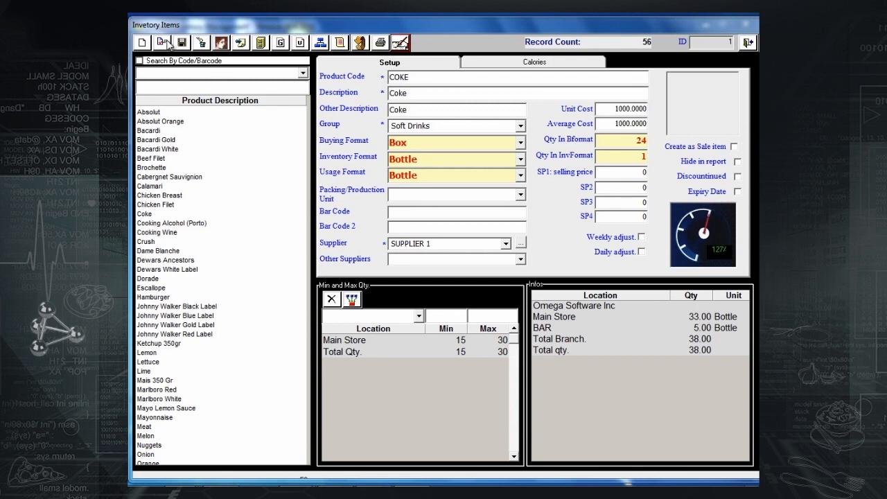
Step: Review the Coke item's stock movement history for all locations and close it
click(165, 44)
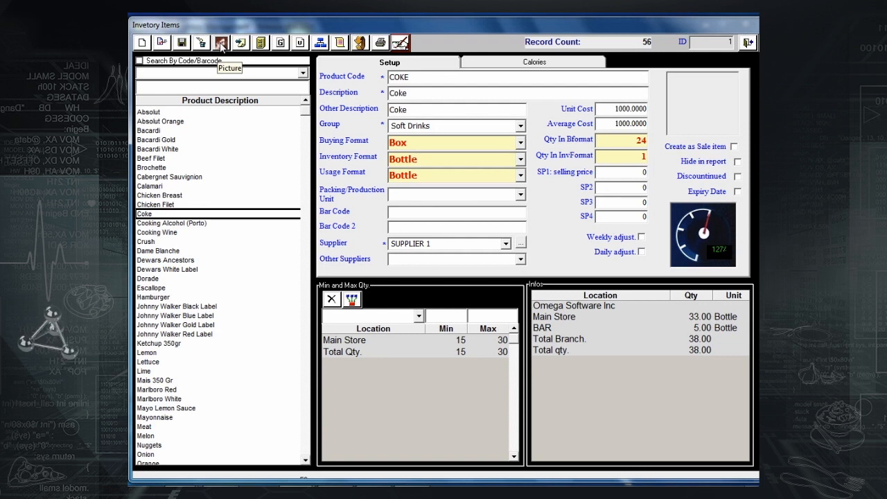
click(260, 44)
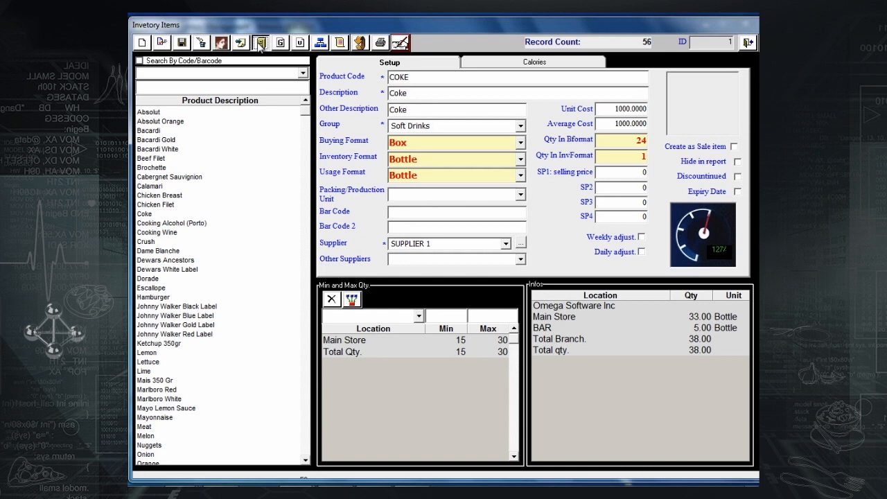
scroll(333, 151, down, 5)
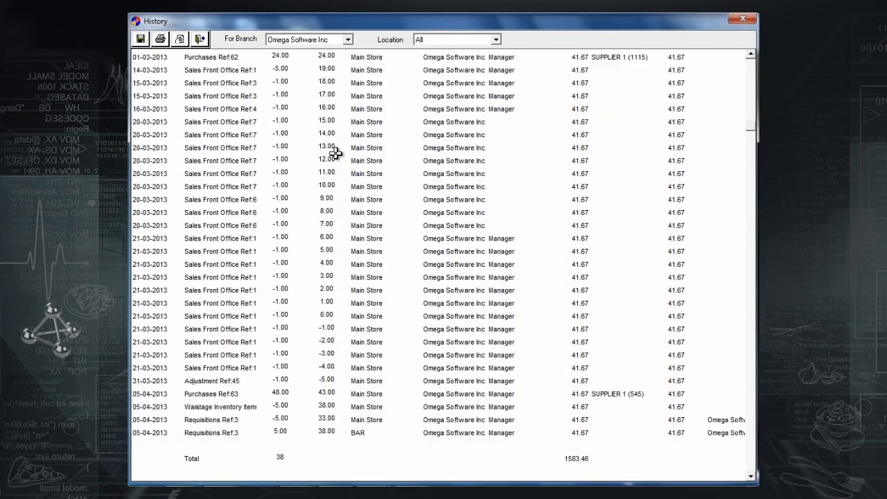
scroll(279, 311, up, 2)
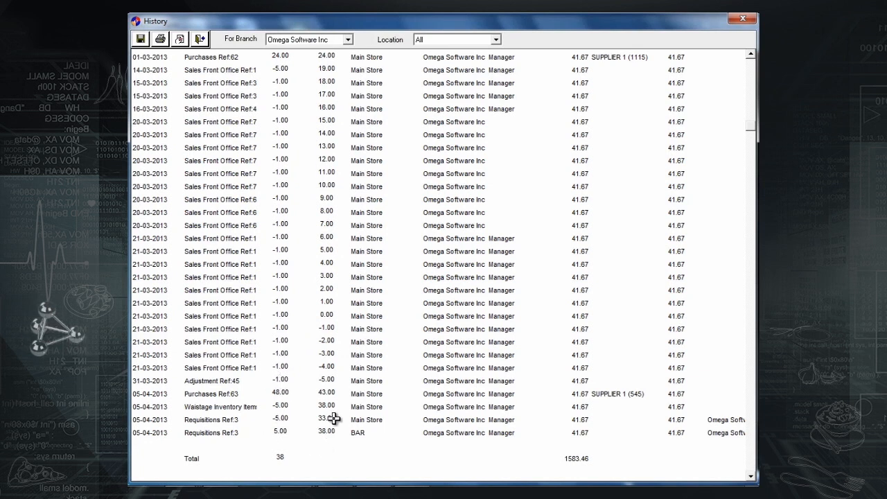
scroll(255, 454, up, 2)
scroll(254, 452, down, 2)
click(200, 40)
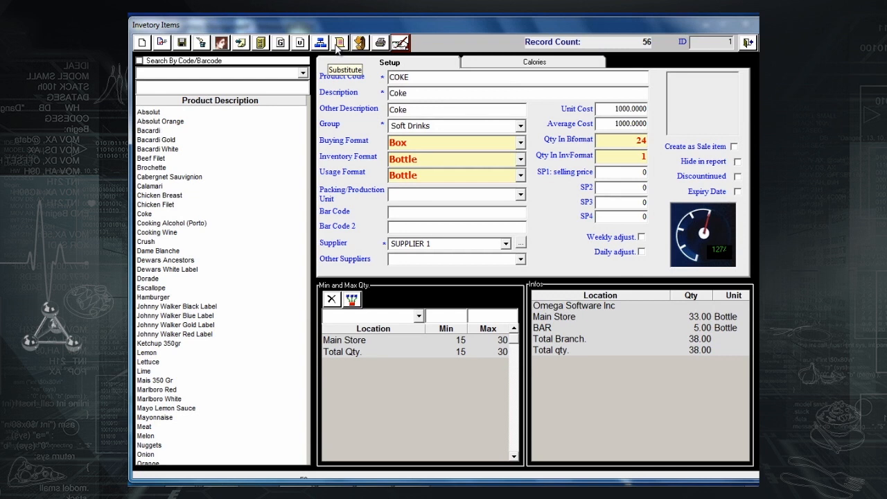
Step: Find the Mais 350 Gr item and start its ingredient substitution, confirming with YES
click(188, 88)
text(m)
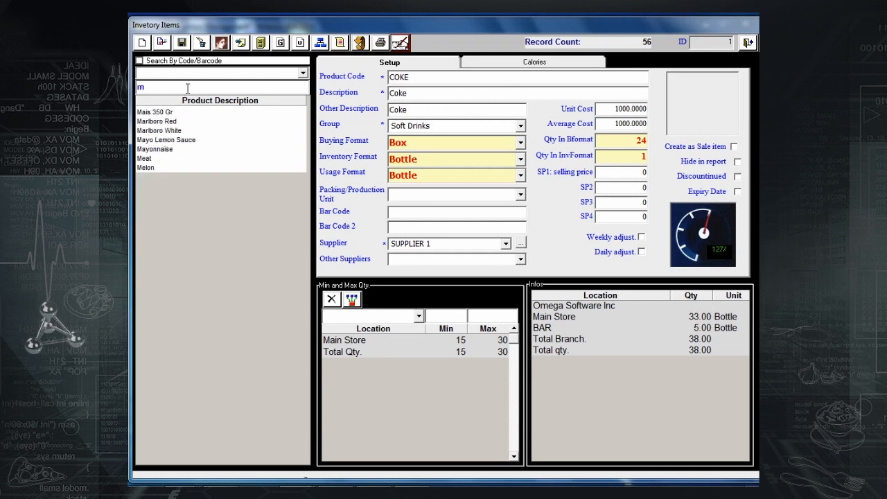
click(186, 113)
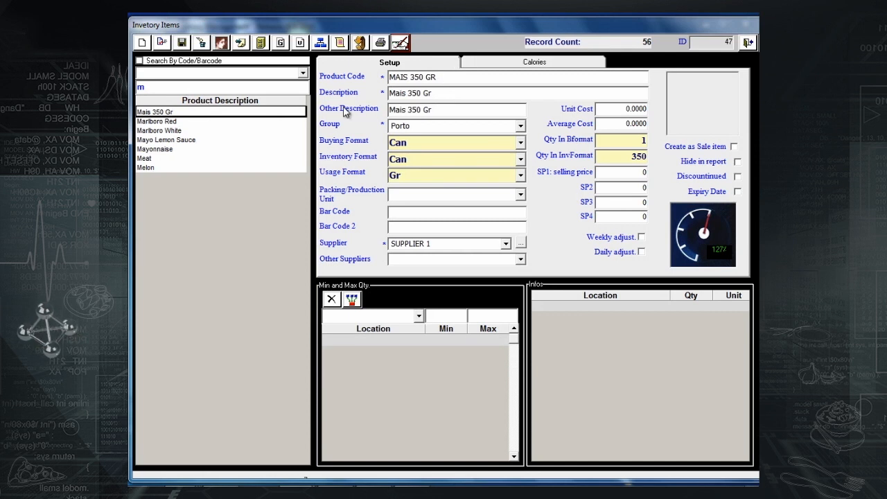
click(339, 43)
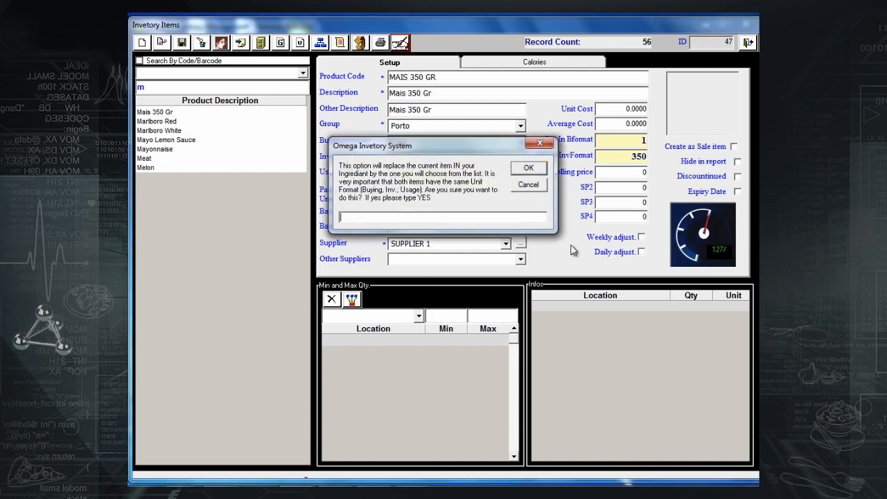
text(YES)
key(Return)
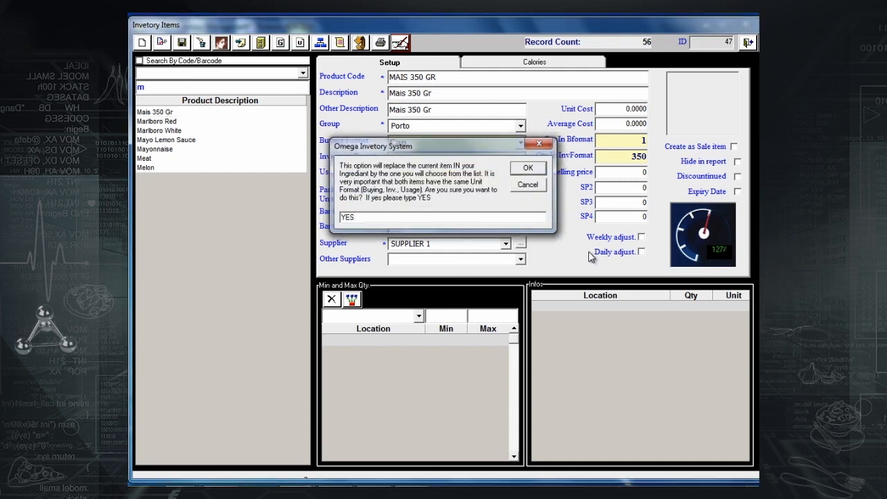
Step: Choose Mais 350 Gr as the replacement item, agree to substitute the production items, and close the item search
text(MAI)
key(Return)
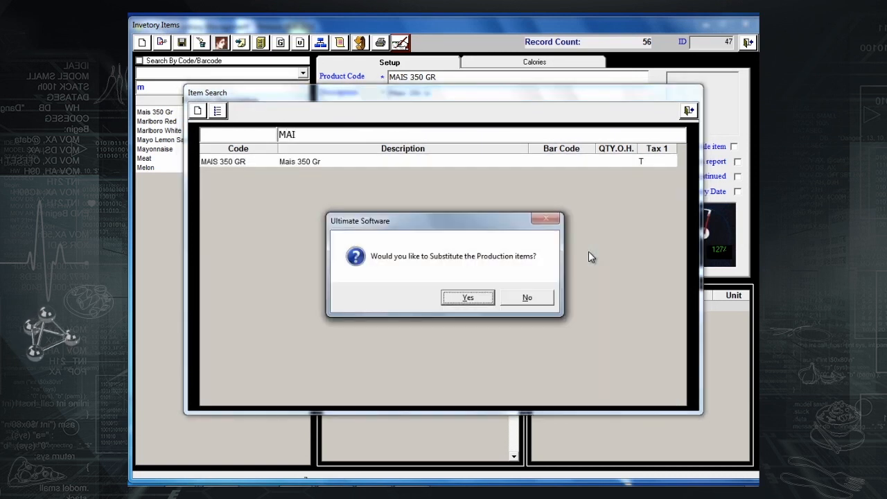
key(Return)
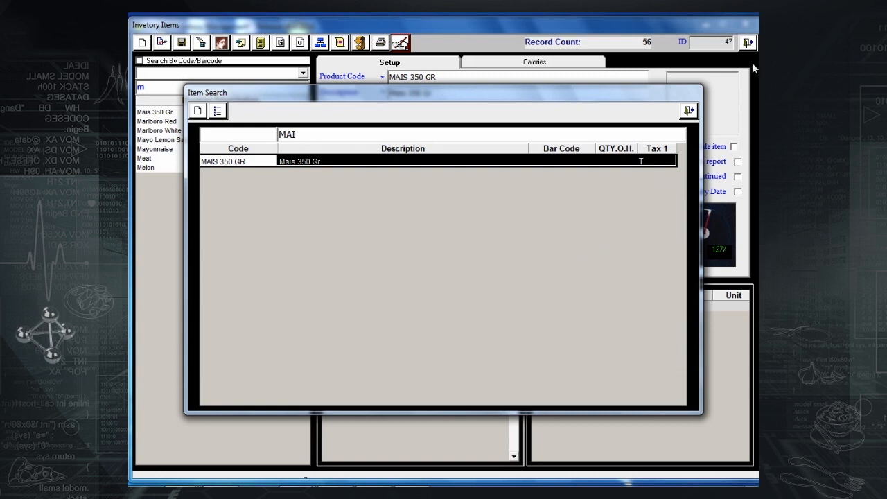
click(687, 111)
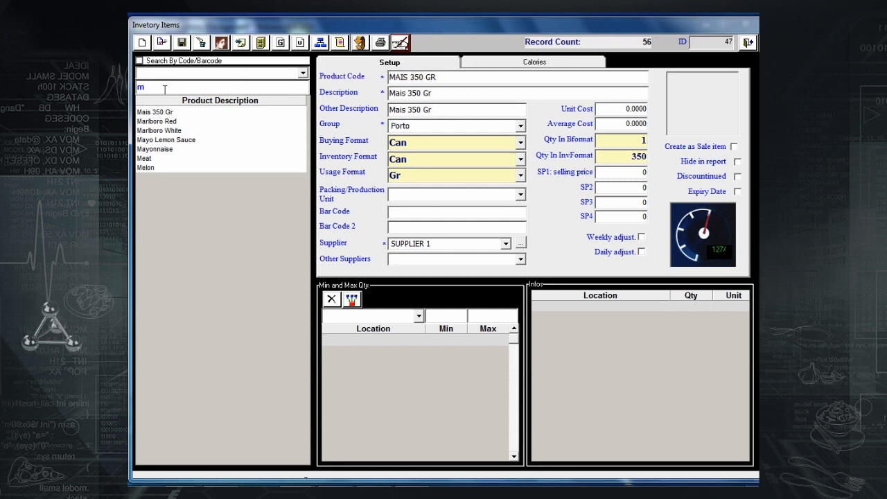
Step: Find the Mayo Lemon Sauce item, preview its inventory item ingredients report, and close the preview
key(BackSpace)
text(SA)
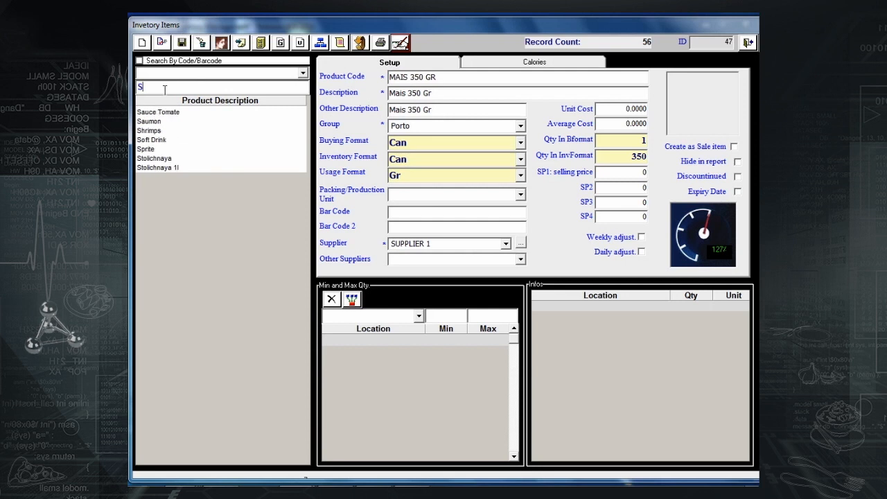
key(BackSpace)
key(BackSpace)
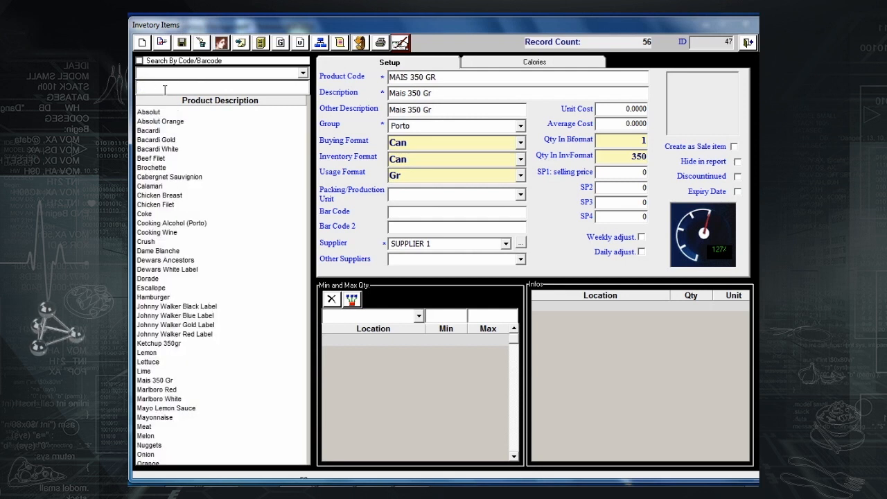
text(MAYU)
key(BackSpace)
key(Down)
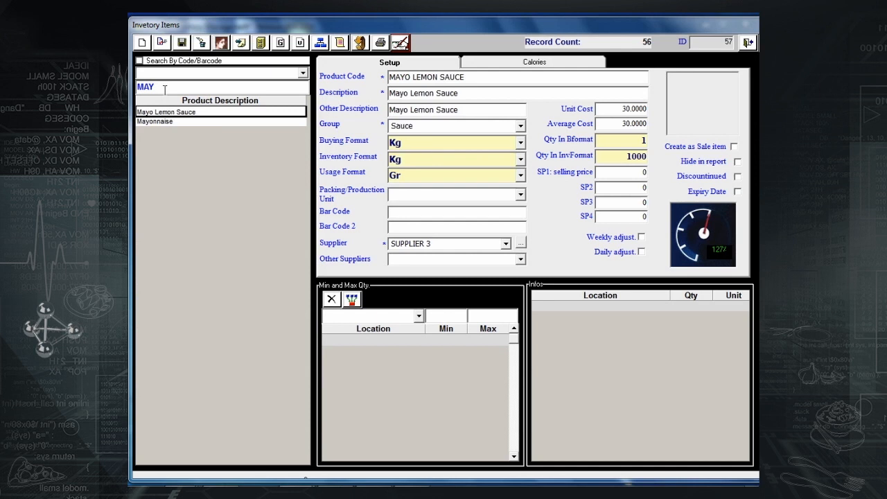
click(381, 45)
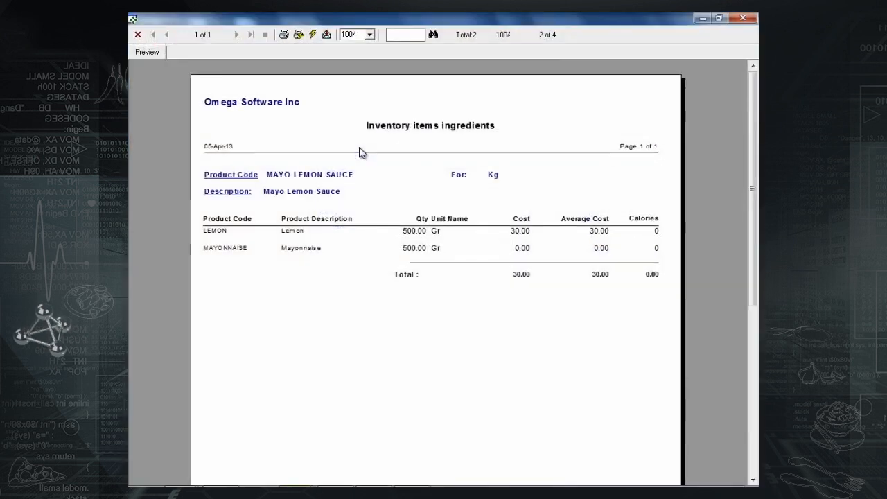
click(754, 17)
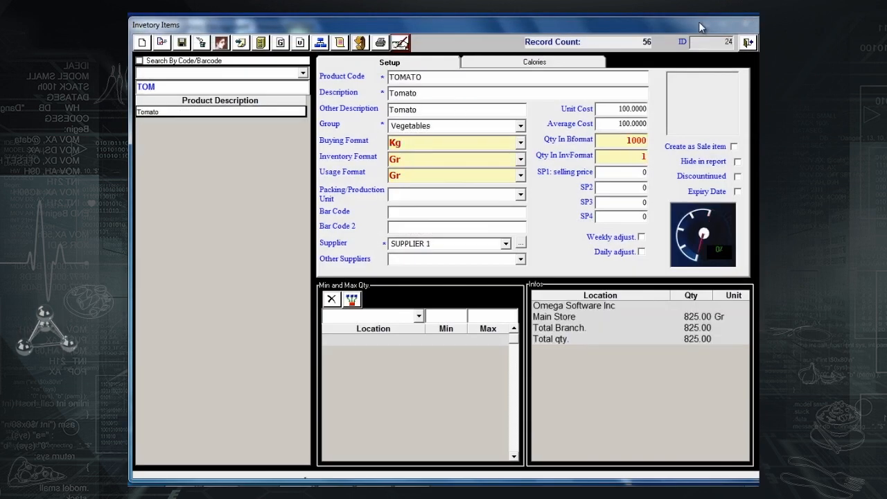
Step: Show the report of sales items that use Tomato as an ingredient with option 1, look through it, and close it
click(570, 64)
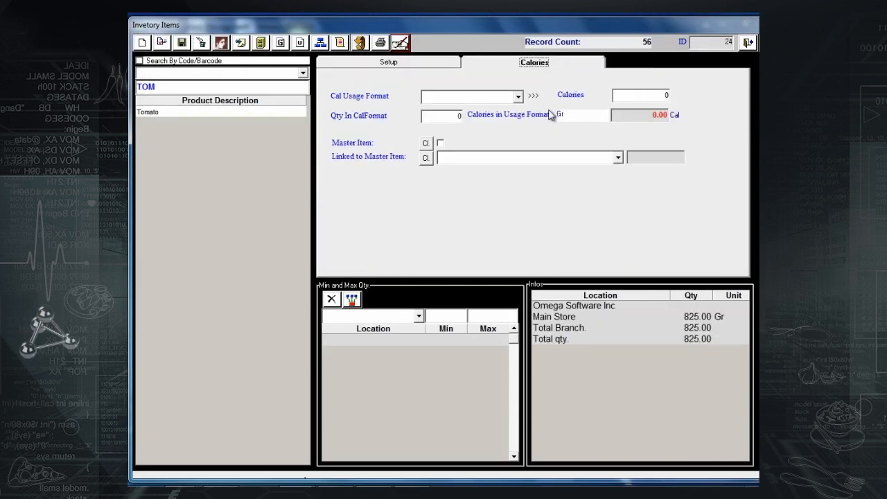
click(420, 63)
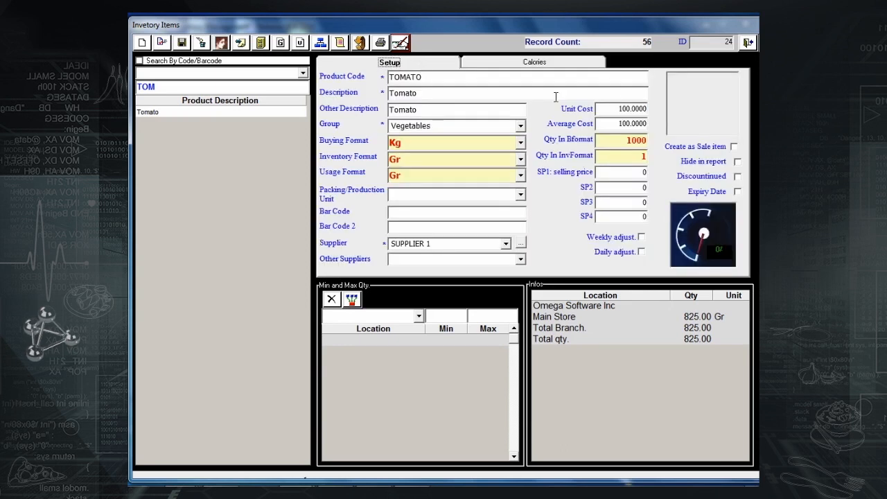
double_click(719, 43)
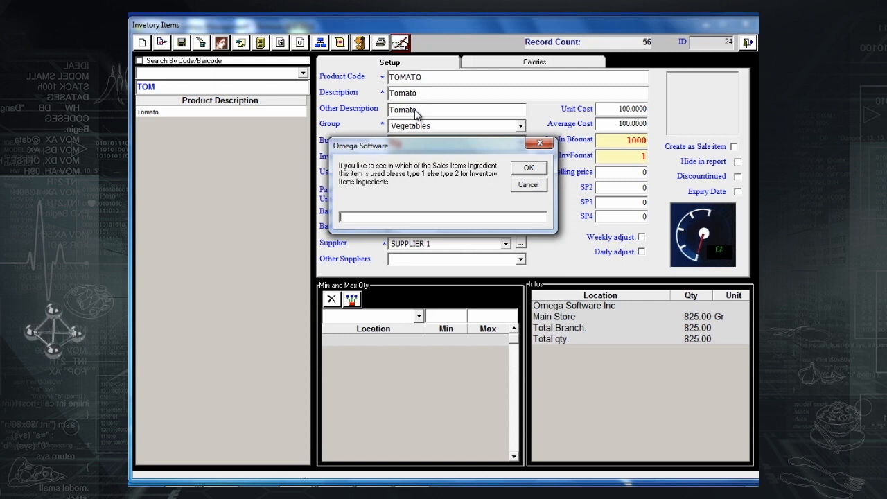
text(1)
key(Return)
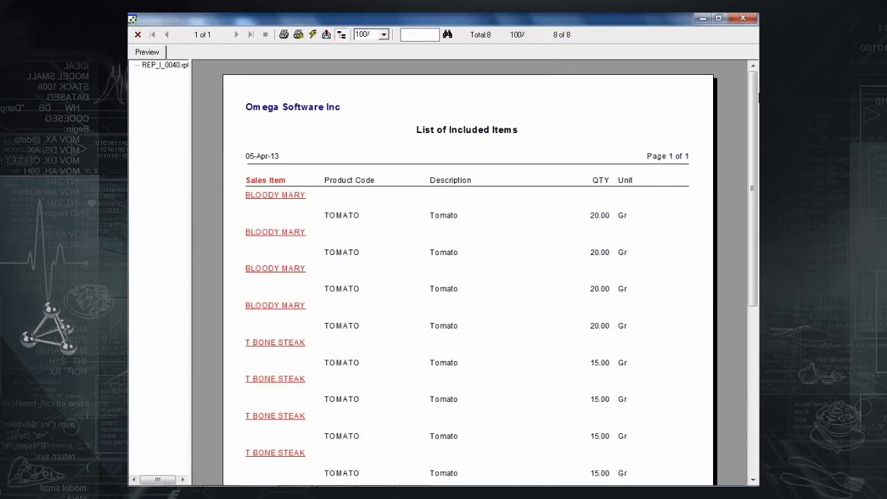
scroll(752, 159, down, 3)
scroll(752, 159, down, 5)
scroll(736, 199, up, 4)
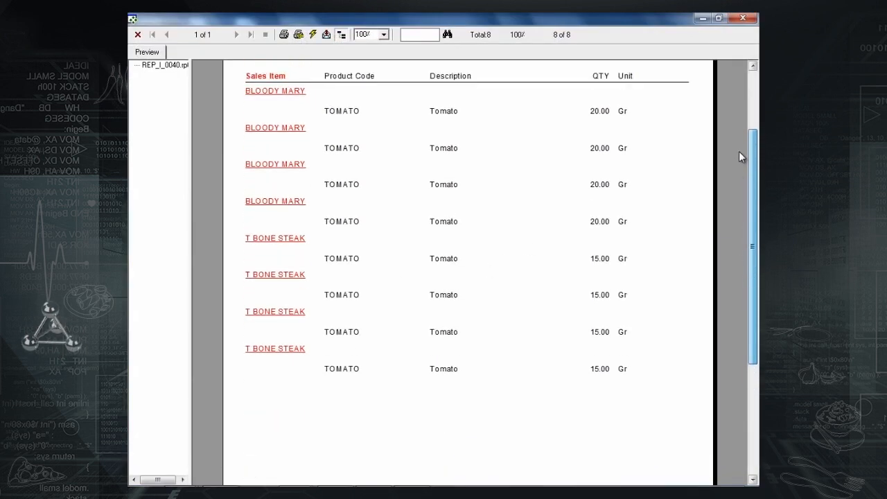
click(742, 18)
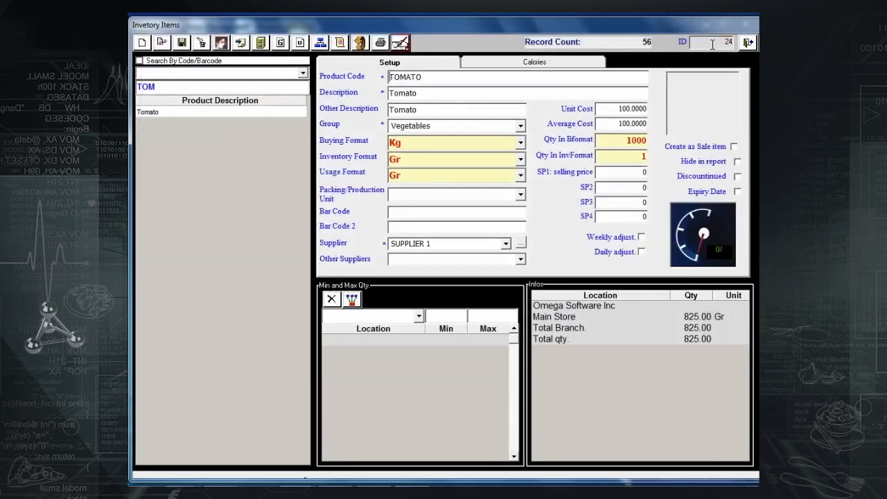
Step: Show the report of inventory items that use Tomato as an ingredient with option 2, and close it
double_click(716, 42)
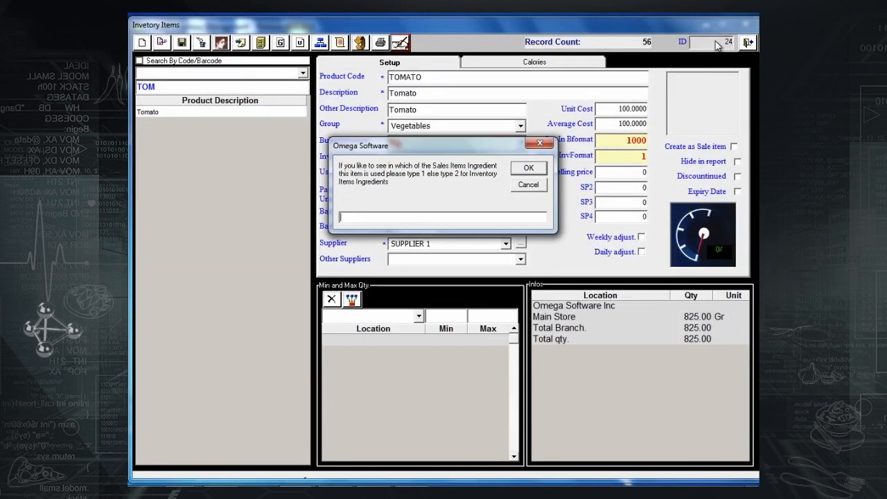
text(2)
key(Return)
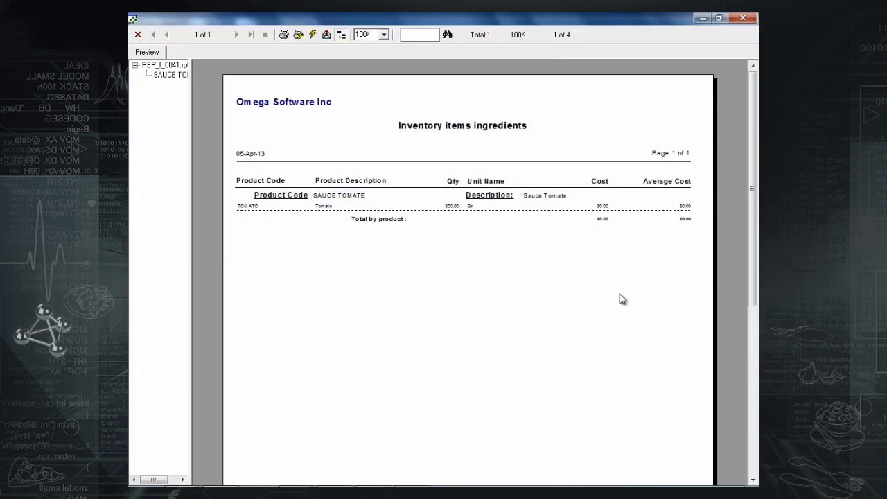
click(755, 21)
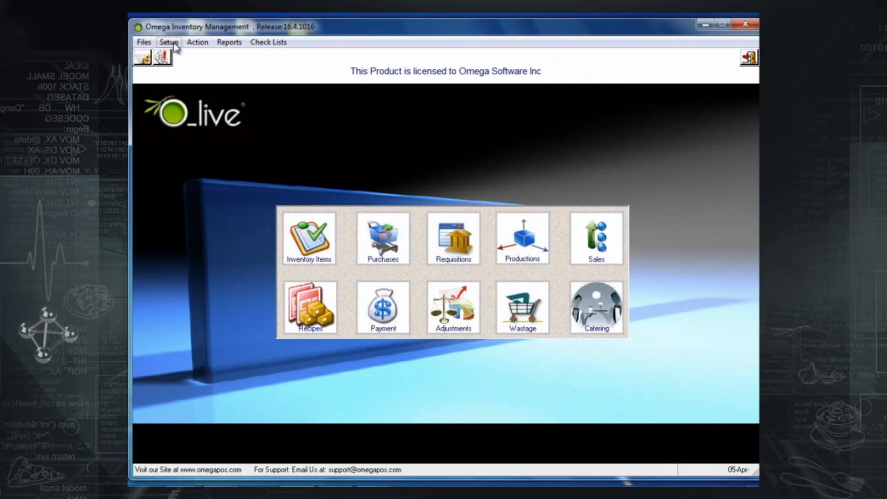
Step: Create a new supplier named SUPPLIER 6 with USD as its supplier currency, and save the record
click(169, 42)
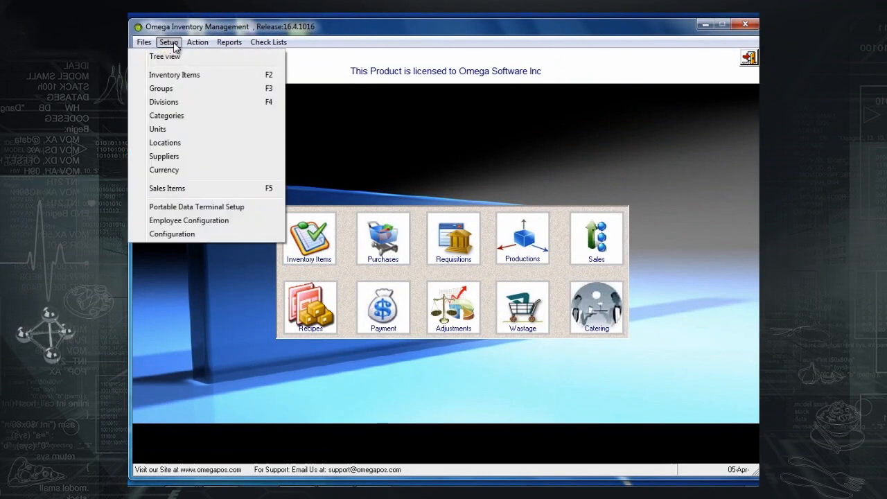
click(178, 159)
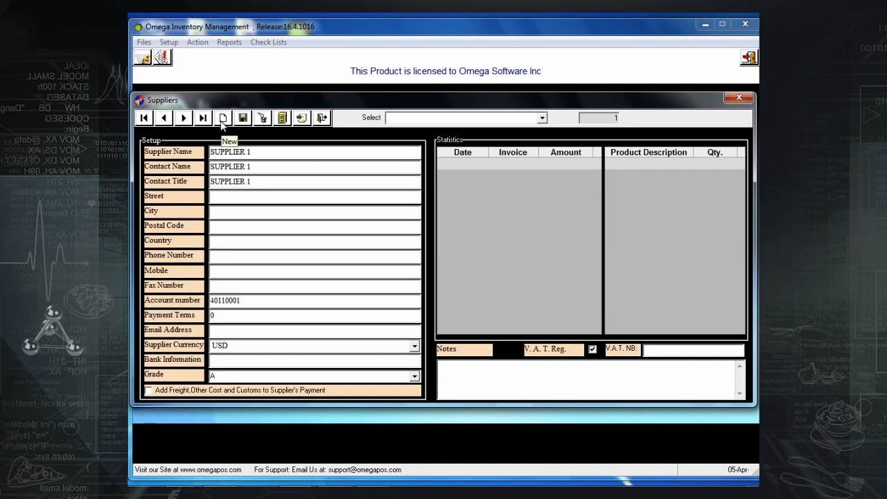
click(222, 120)
text(SUPPLIER 6)
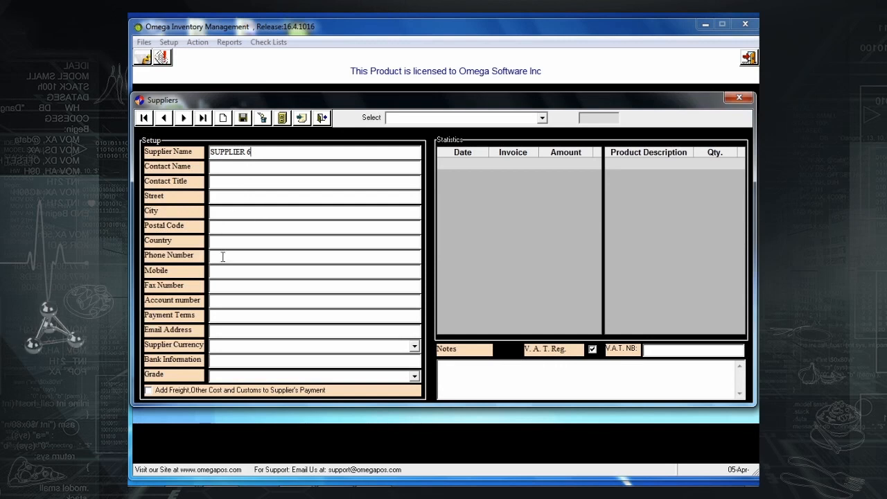
click(415, 346)
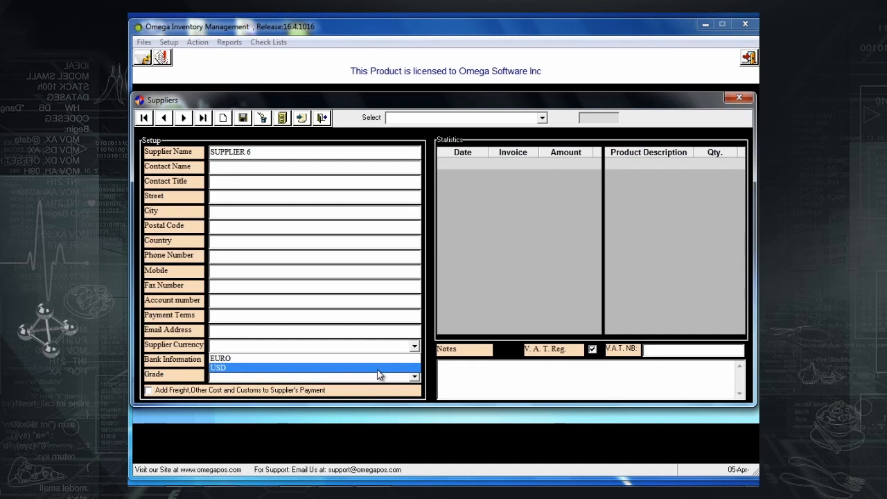
click(378, 368)
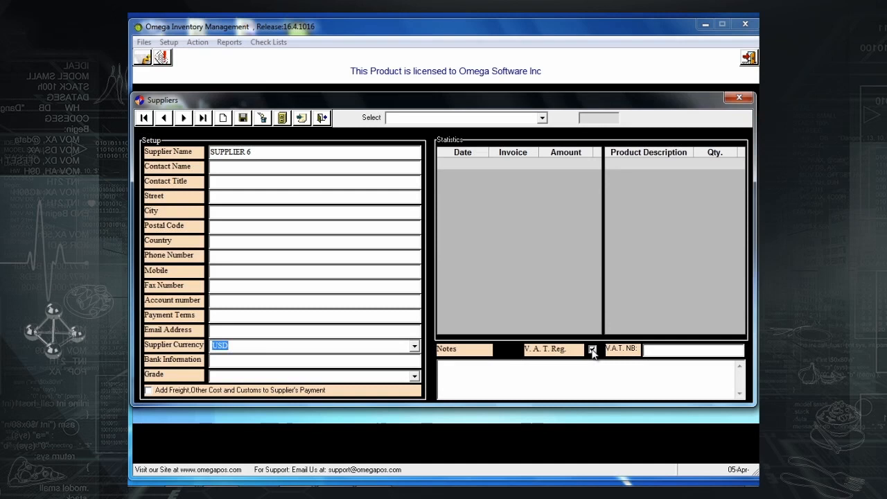
click(671, 350)
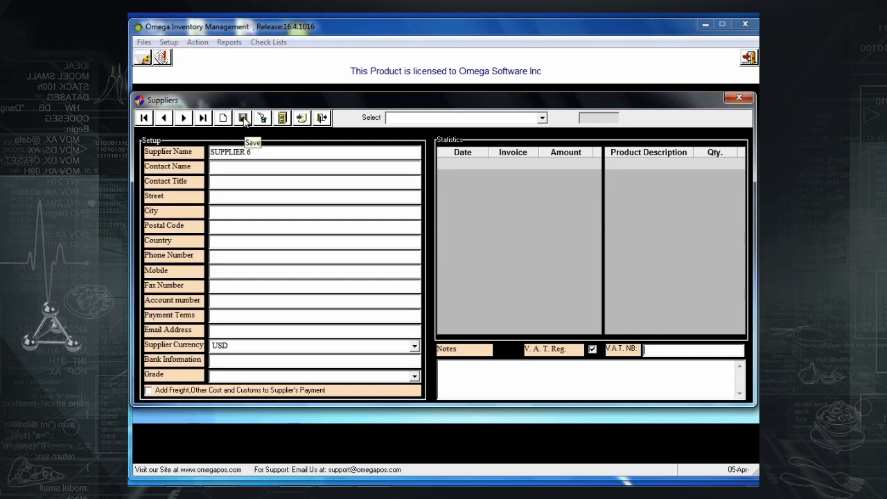
click(243, 119)
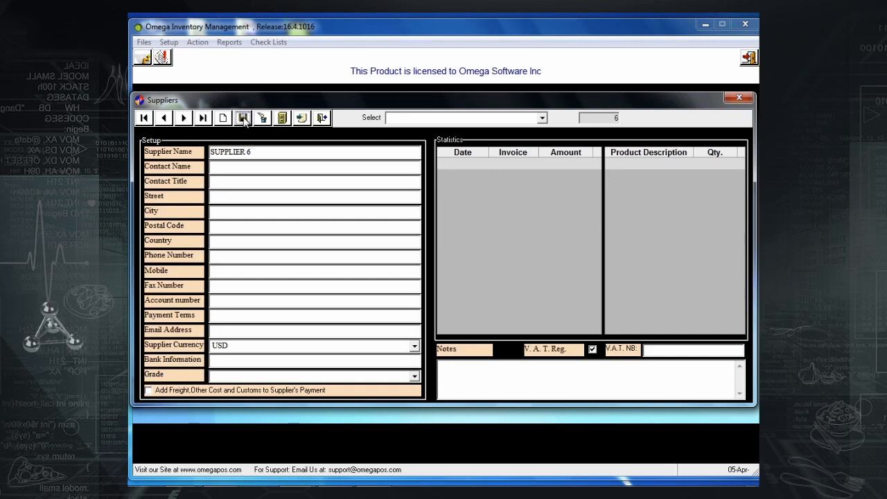
Step: Select SUPPLIER 1 and show its purchase statistics with invoices and products
click(542, 118)
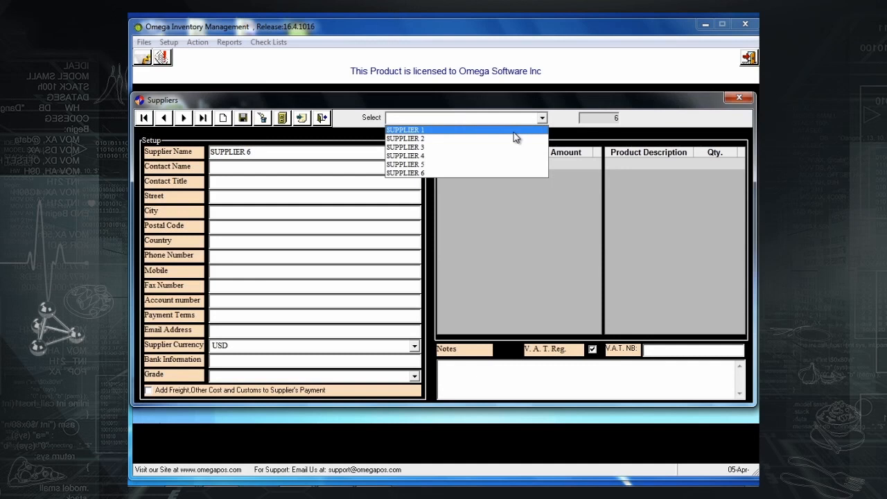
click(515, 133)
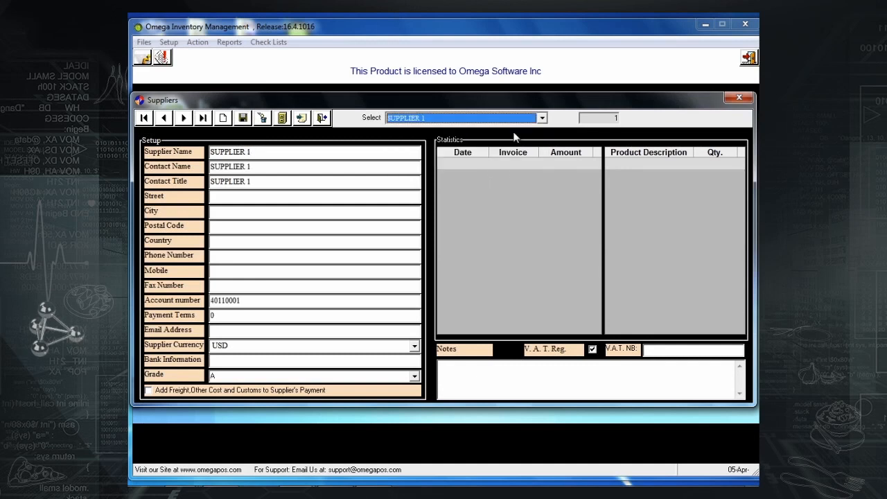
click(283, 120)
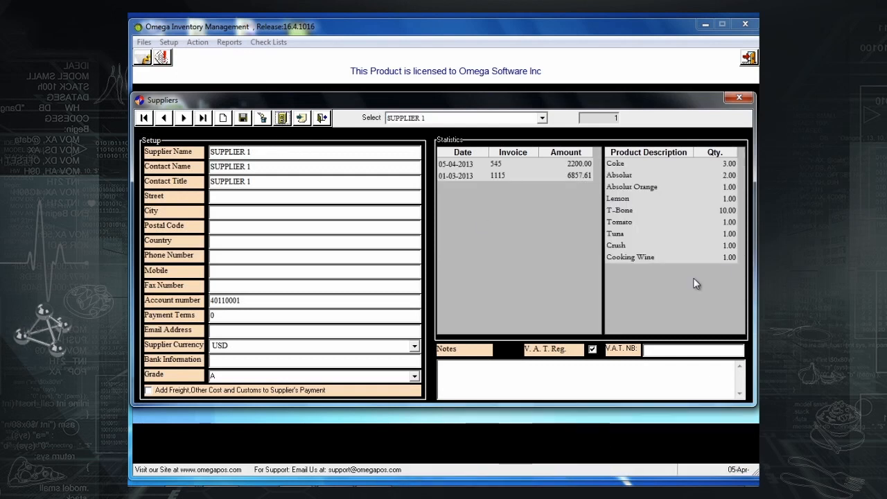
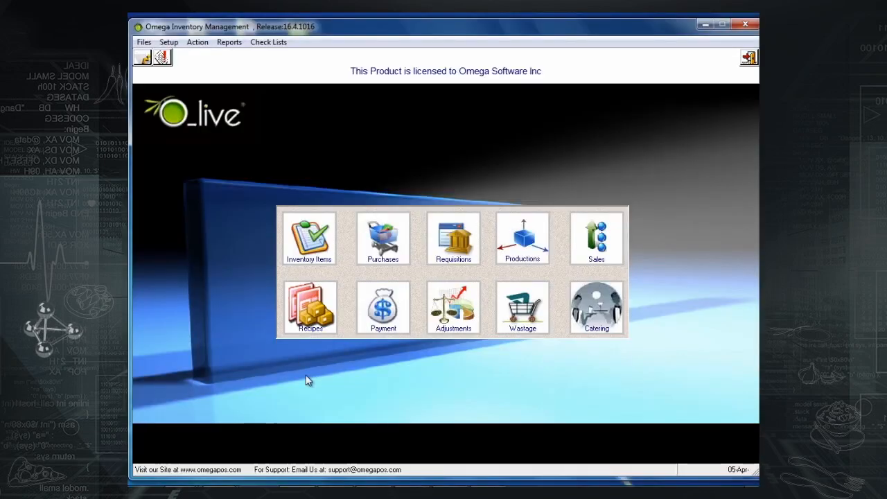
Step: Open a stock adjustment and set its location to MAIN STORE
click(447, 334)
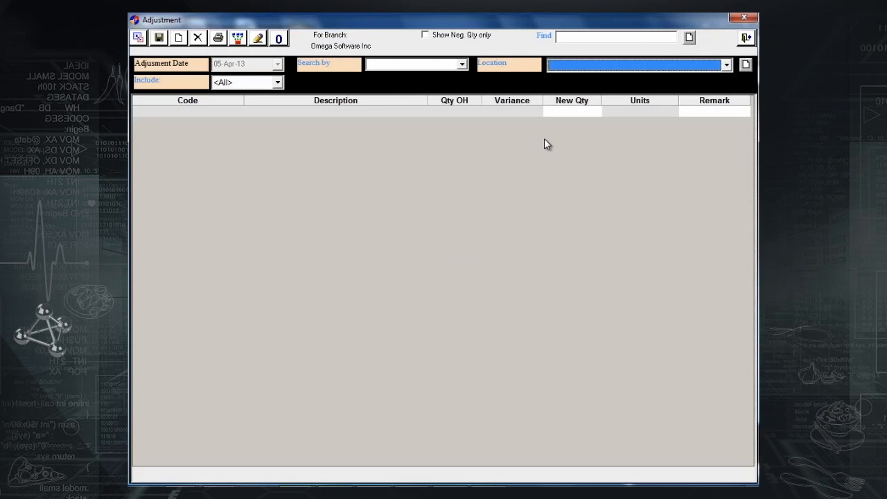
click(571, 64)
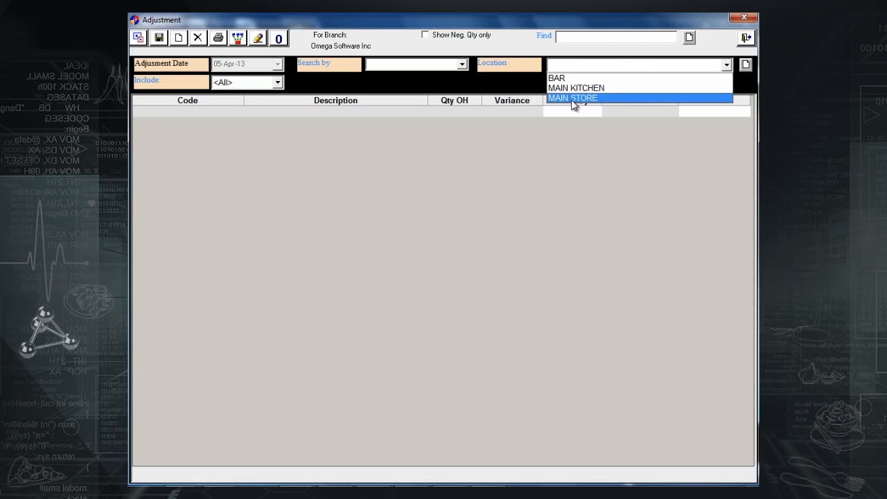
click(572, 98)
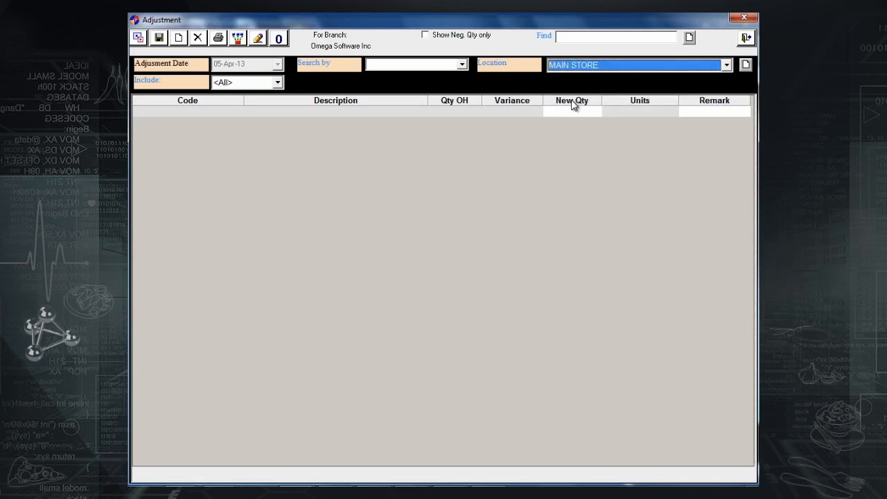
Step: Find the Tomato item with TOM, agree to add it to the adjustment, and set its new quantity to 1000 Gr
click(579, 36)
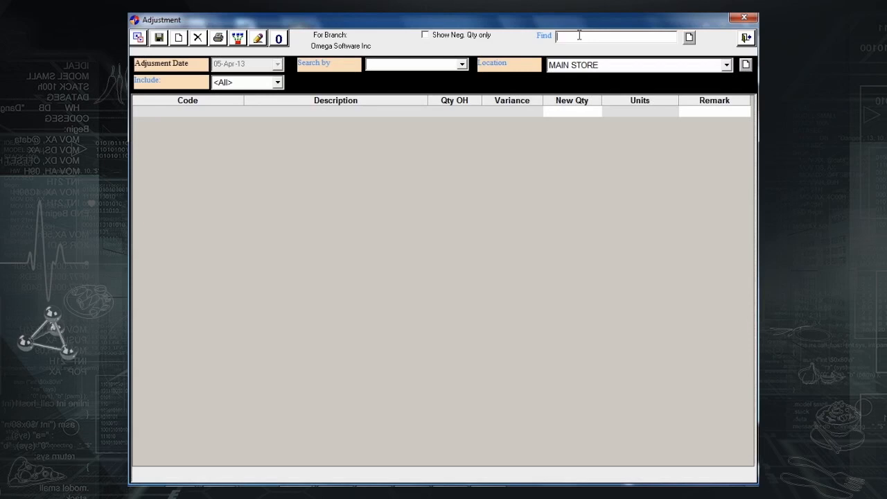
text(TOM)
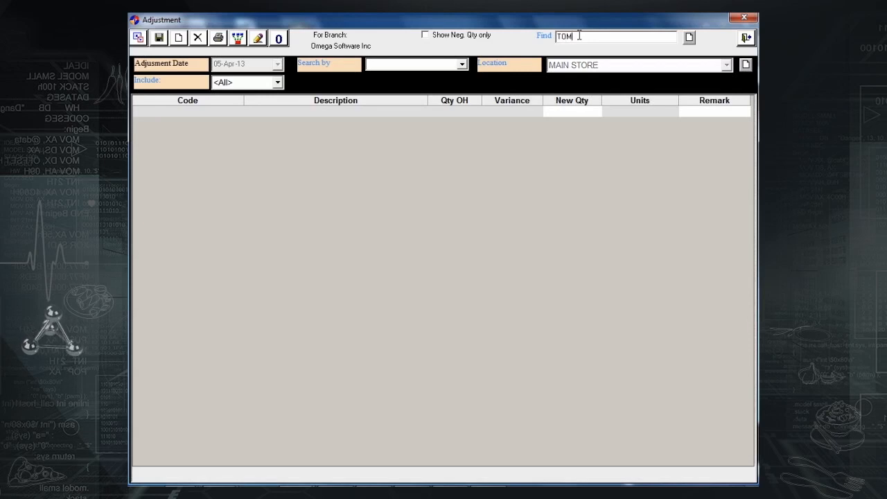
key(Return)
key(Return)
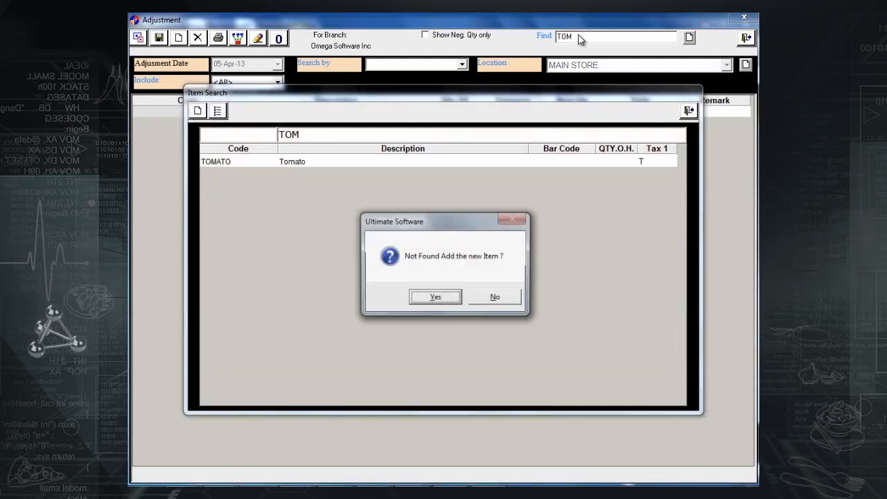
key(Return)
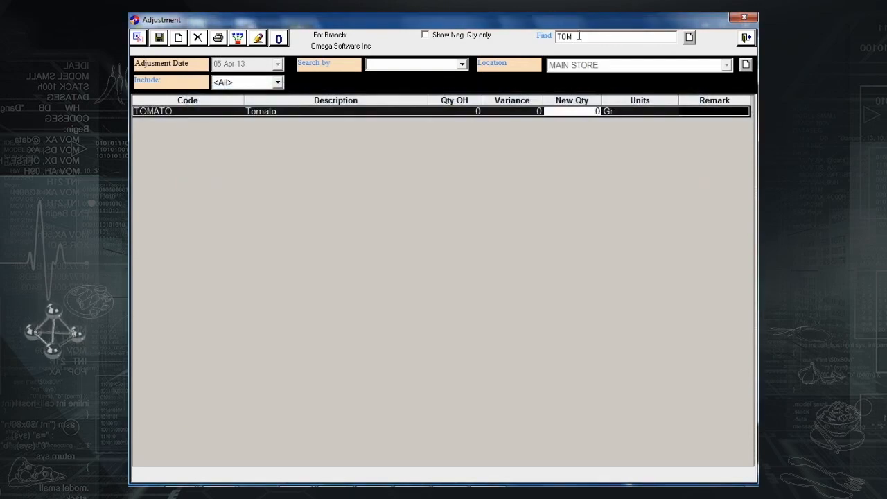
click(592, 111)
text(1000)
key(Return)
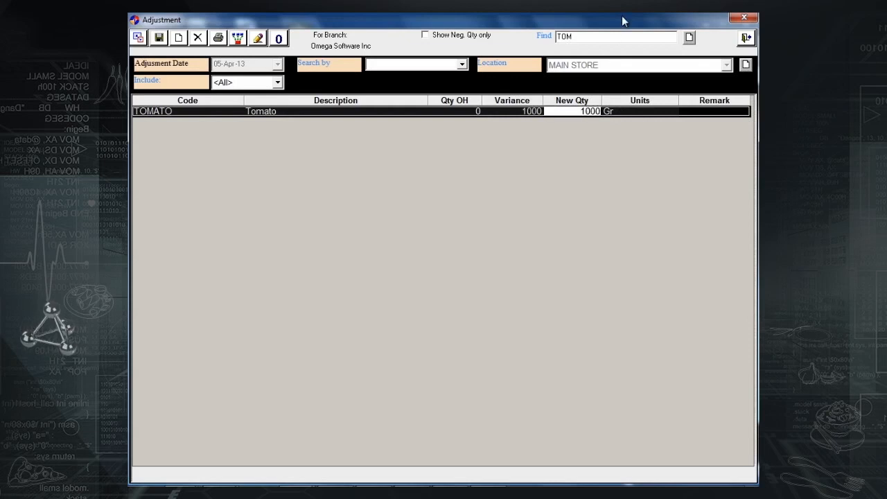
Step: Find and add the Coke item to the adjustment, and set its new quantity to 56 bottles
click(609, 36)
text(COKE)
key(Return)
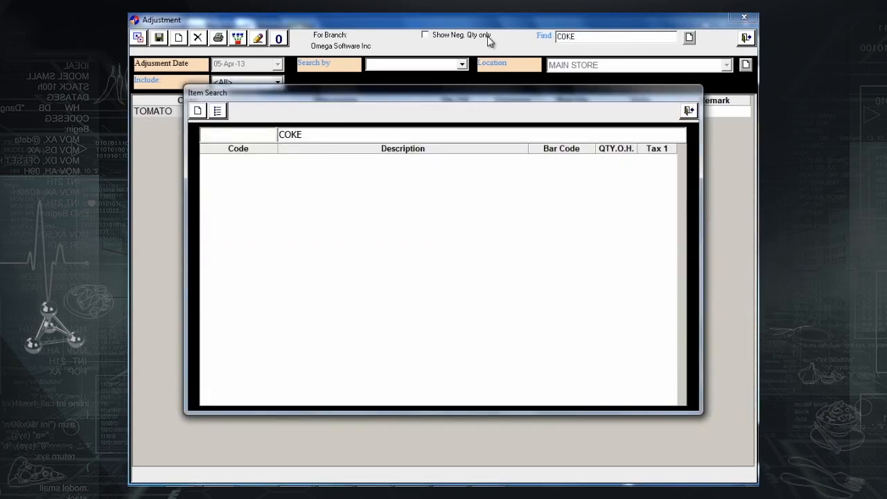
key(Return)
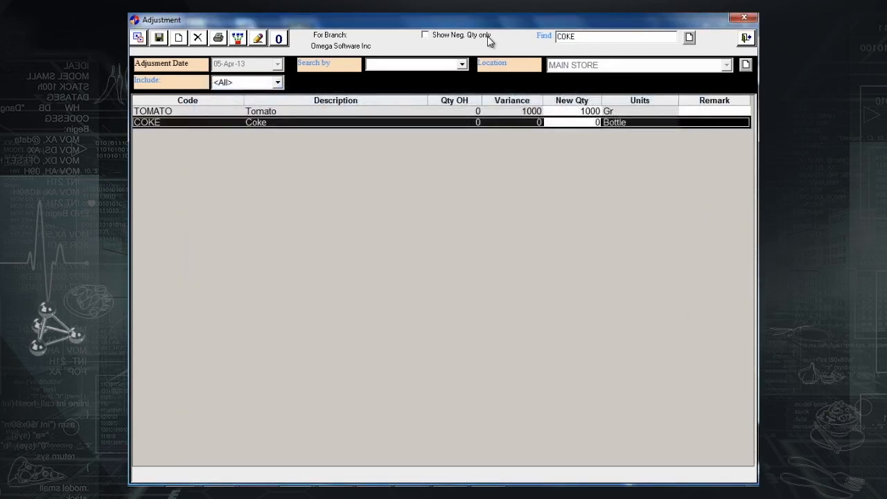
text(56)
key(Return)
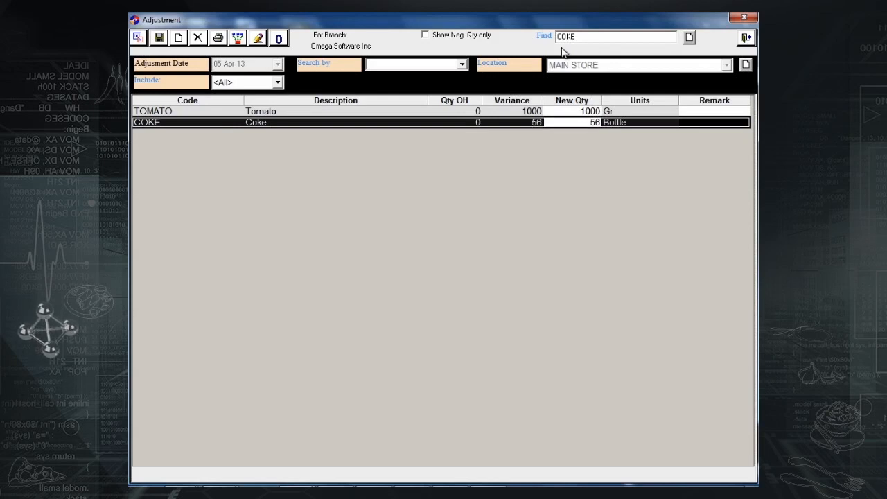
Step: Find and add the Meat item with MEA, set its new quantity to 5 Kg, and save the adjustment
click(586, 38)
key(BackSpace)
key(BackSpace)
key(BackSpace)
key(BackSpace)
text(MEA)
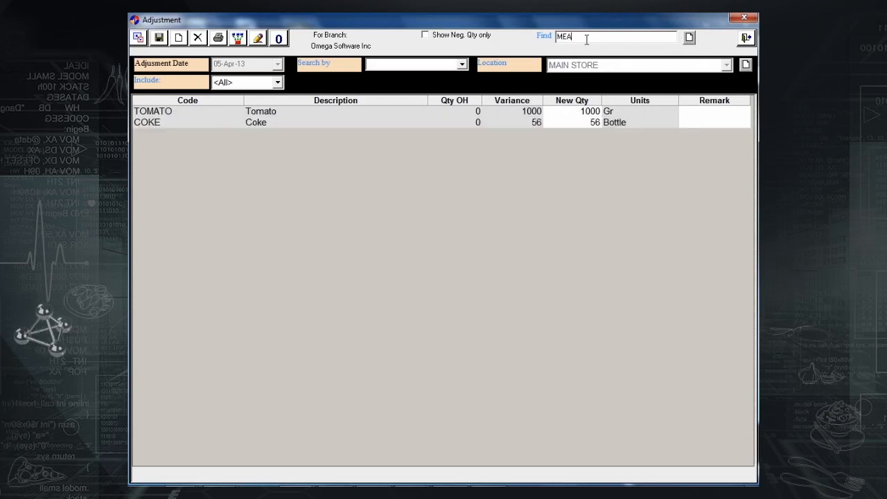
key(Return)
key(Return)
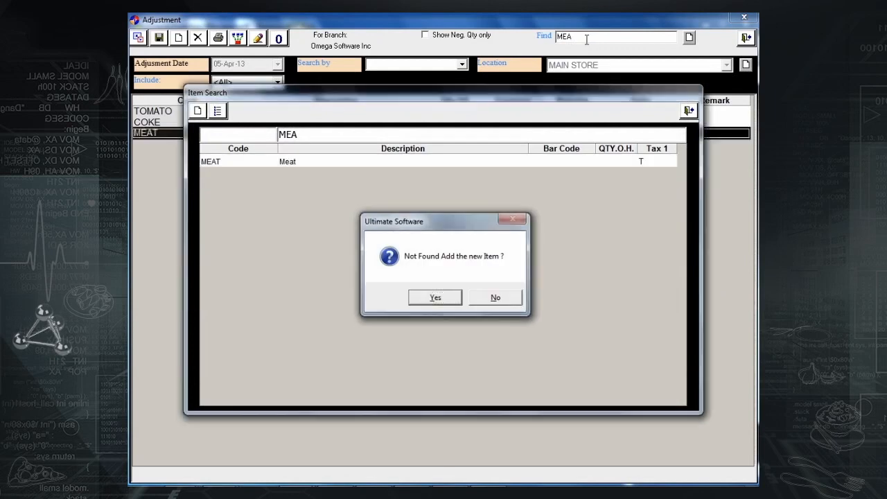
text(5)
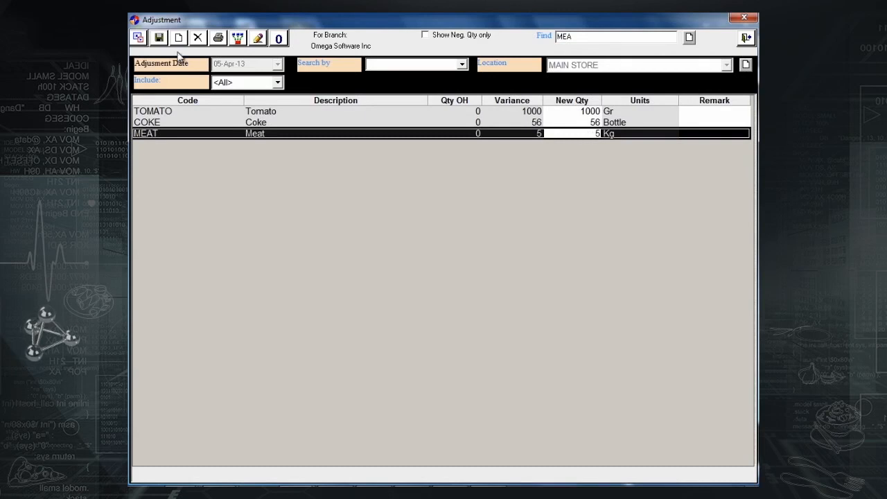
click(159, 38)
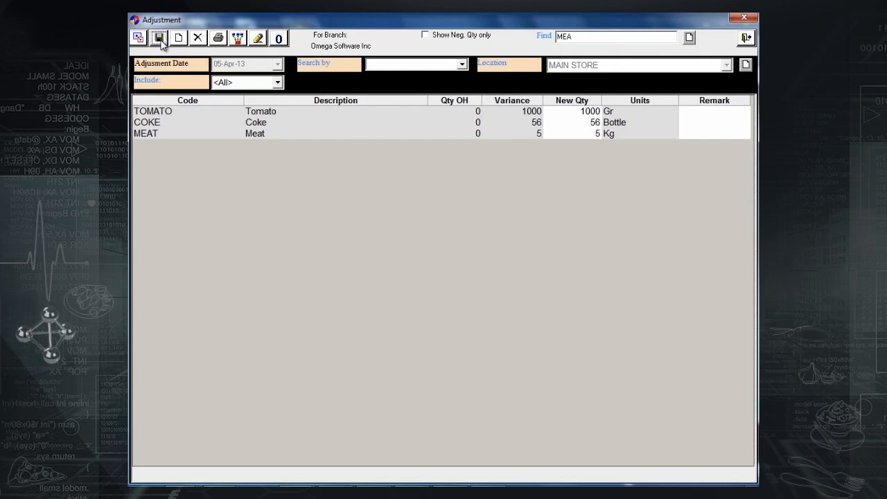
click(436, 297)
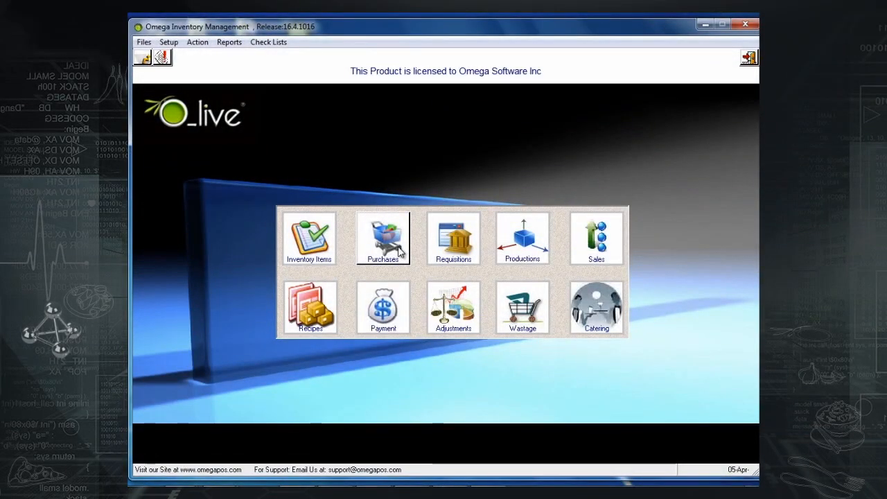
Step: Start a purchase invoice from SUPPLIER 1 and set its location to MAIN STORE
click(401, 253)
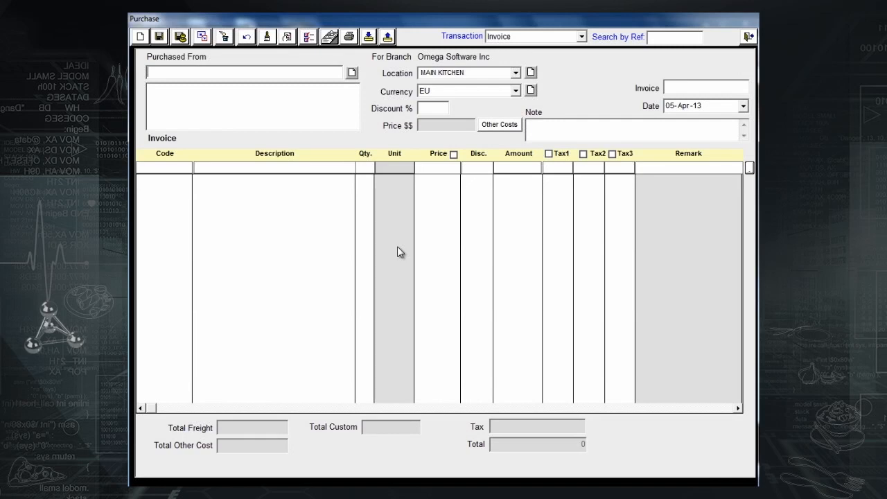
click(192, 72)
text(sup)
key(Return)
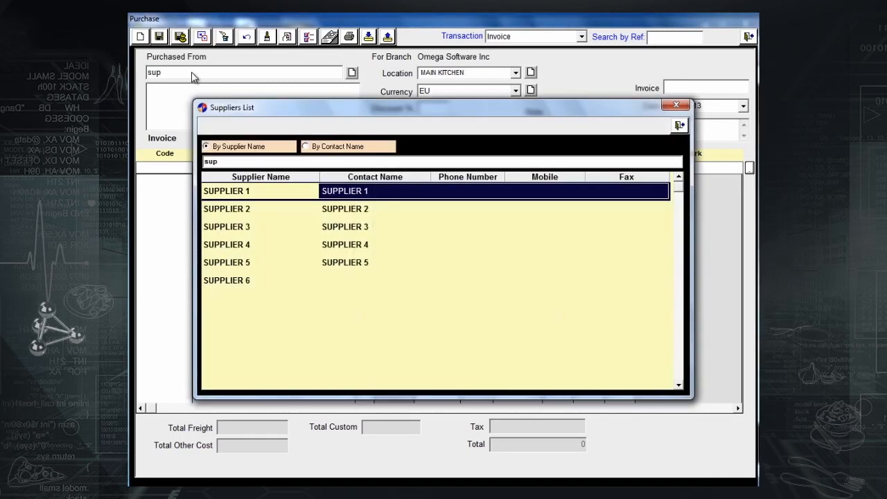
key(Return)
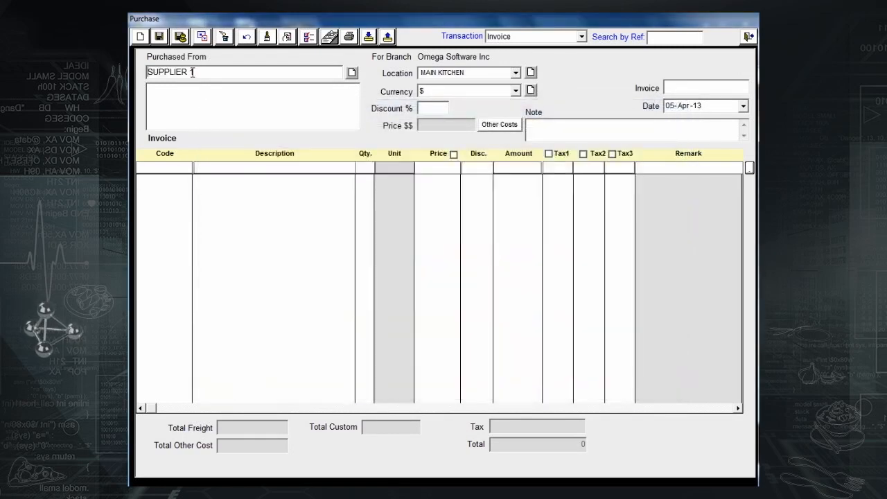
click(515, 74)
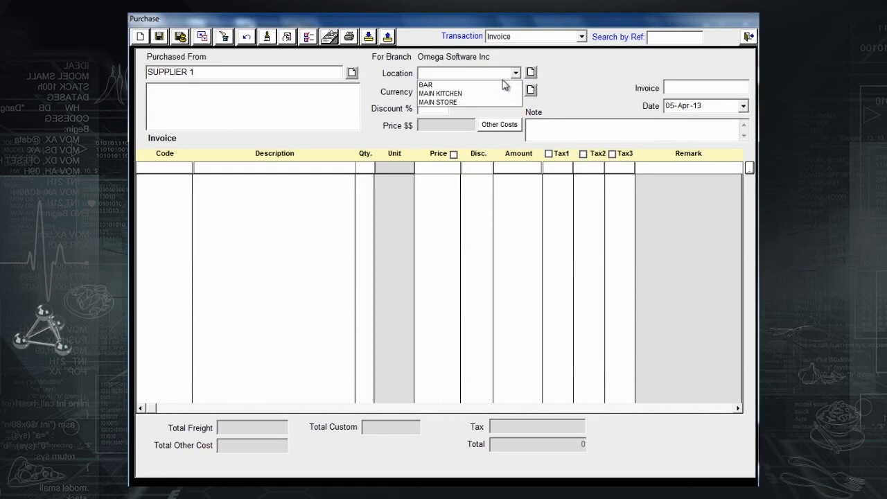
click(463, 104)
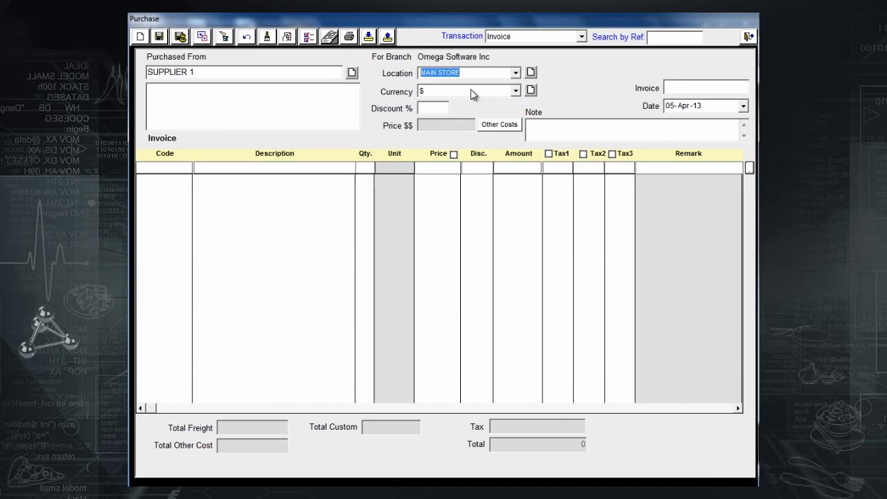
Step: Enter the invoice number on the purchase and set the invoice date to 01-Apr-13
click(679, 89)
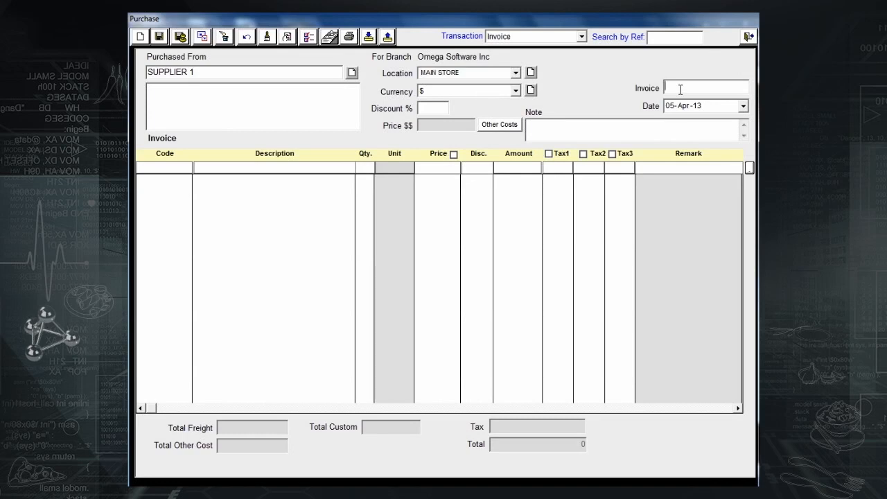
text(12)
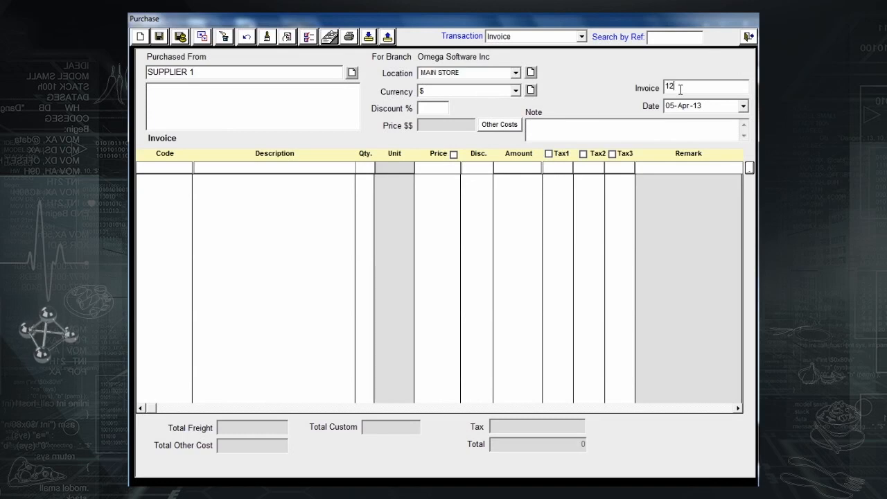
text(3456)
click(669, 106)
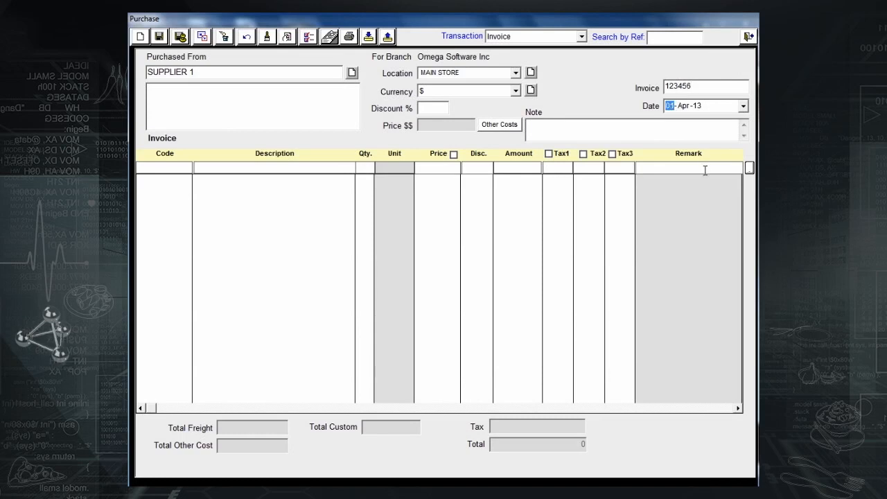
Step: Find the Coke item with cok and add it to the invoice with quantity 2 boxes at the default price and no discount
click(213, 168)
text(cok)
key(Return)
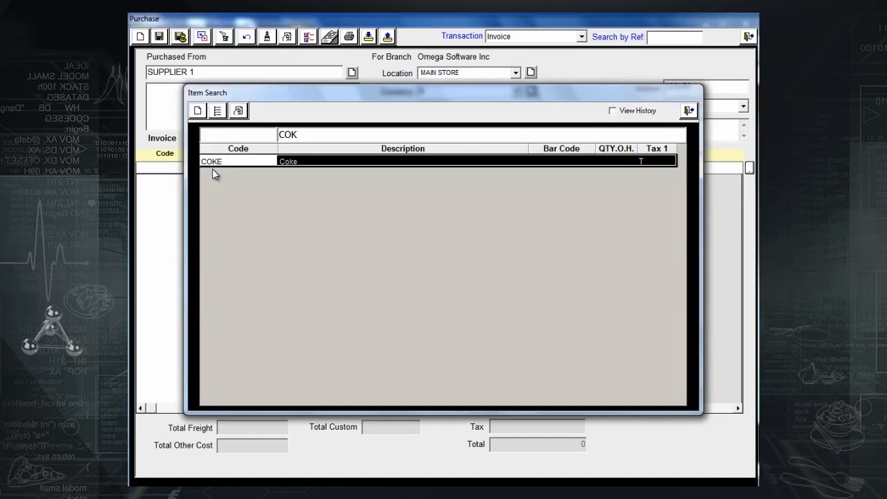
key(Return)
text(2)
key(Return)
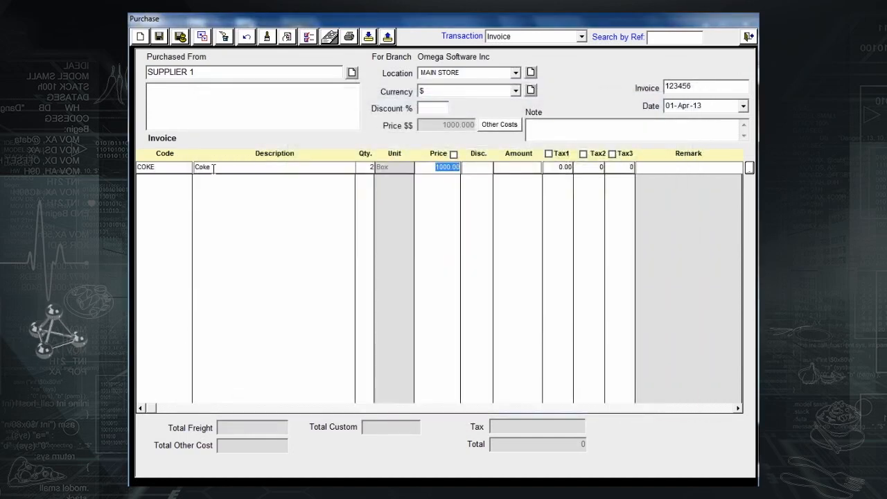
key(Return)
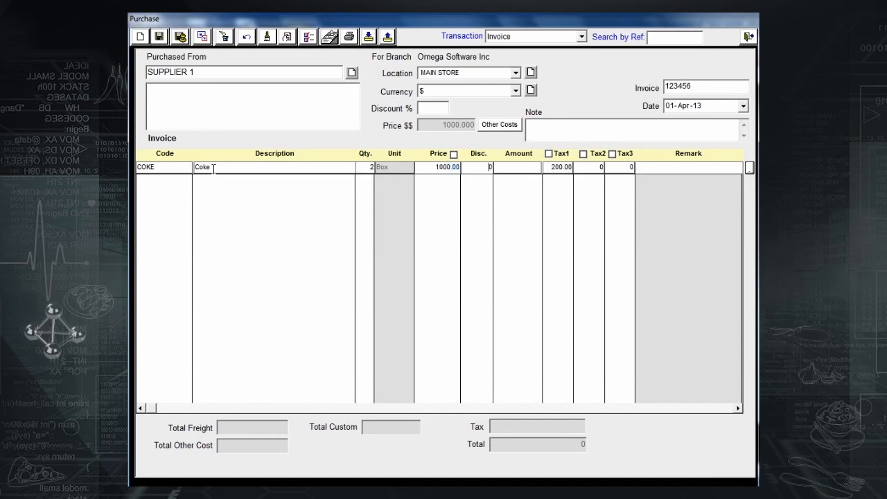
key(Return)
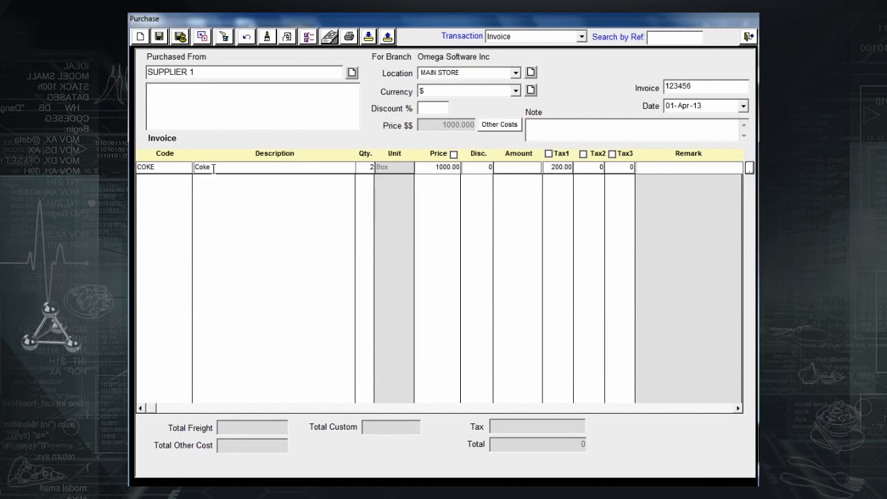
key(Return)
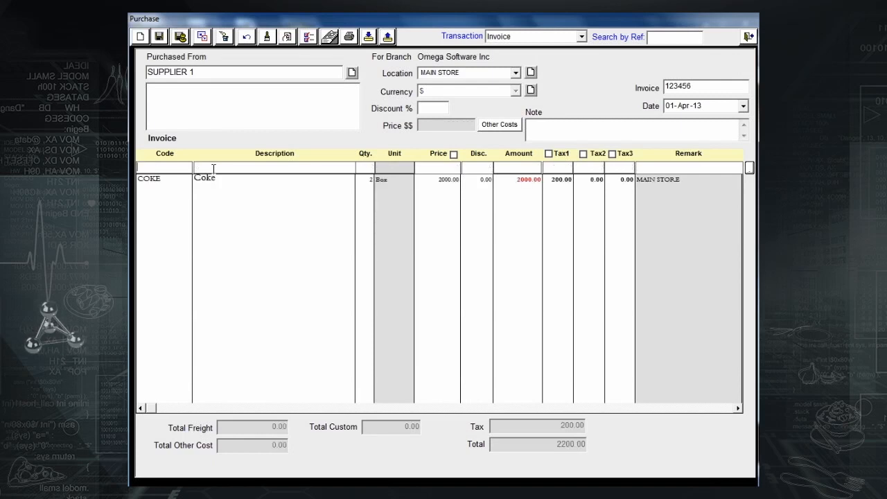
Step: Find the Crush item with crus and add it to the invoice with quantity 2 boxes at the default price
text(cru)
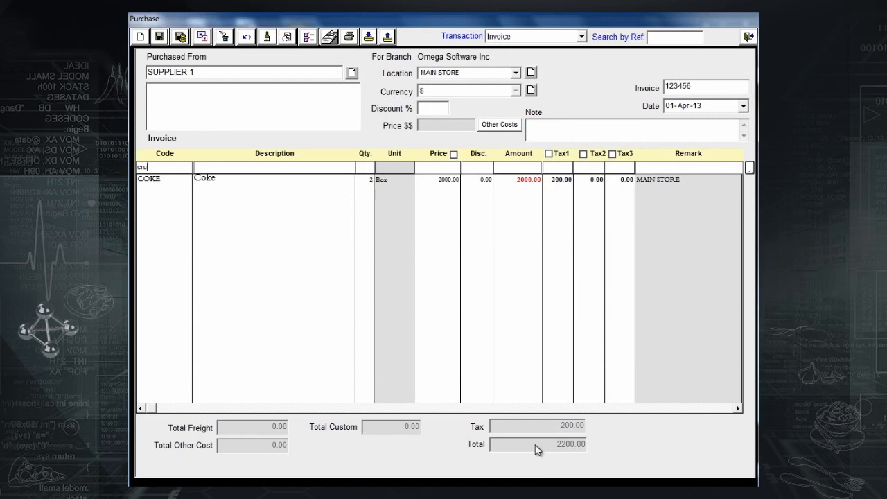
text(s)
key(Return)
key(Return)
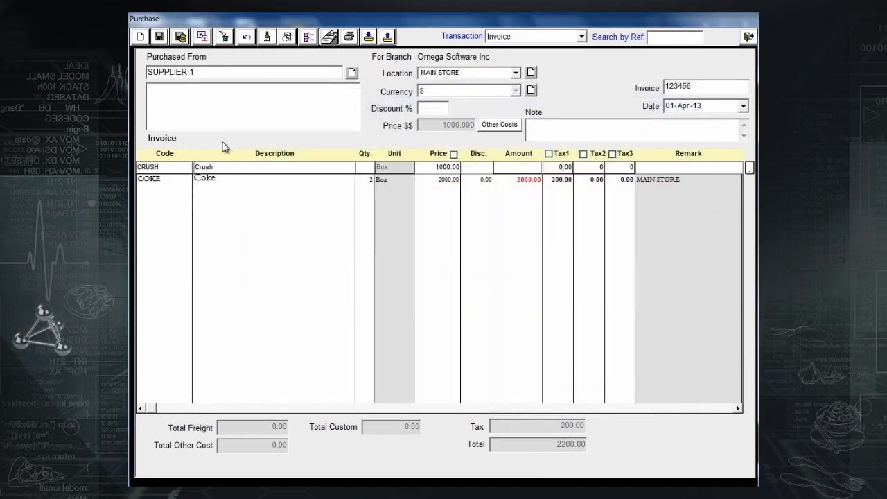
text(2)
key(Return)
key(Return)
key(Return)
key(Return)
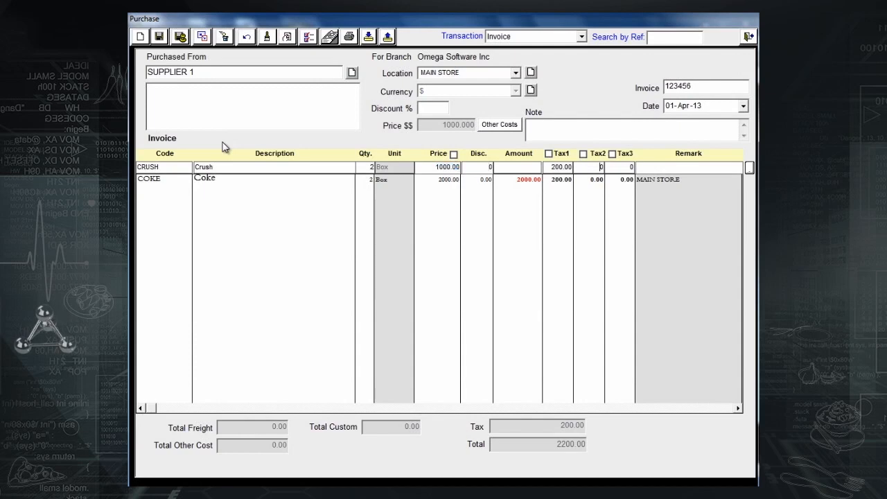
key(Return)
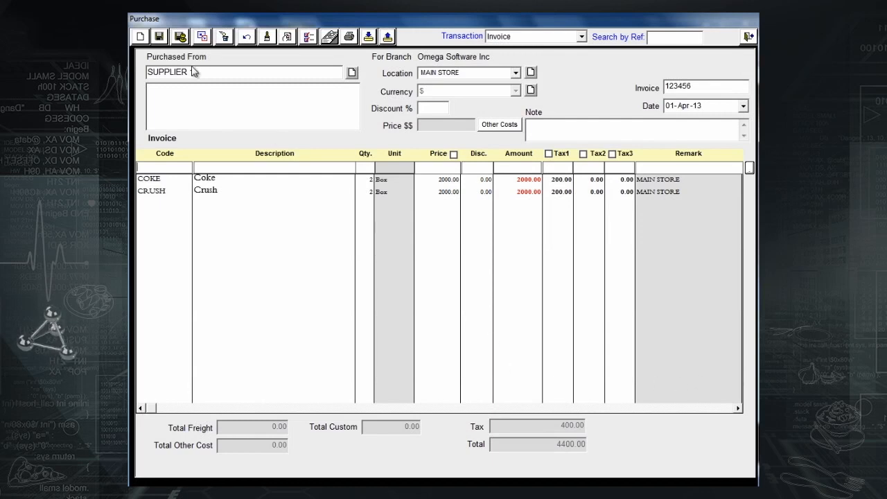
Step: Save the SUPPLIER 1 purchase invoice and post it, confirming the posting
click(159, 41)
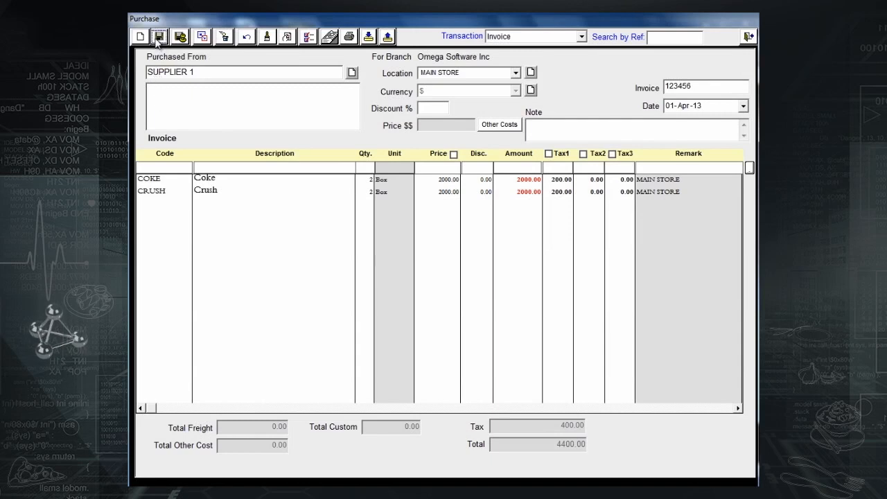
click(179, 38)
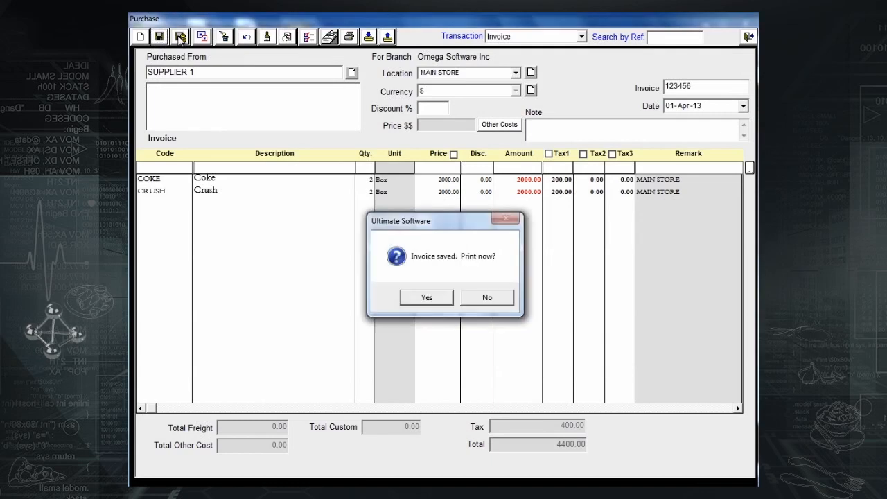
click(446, 297)
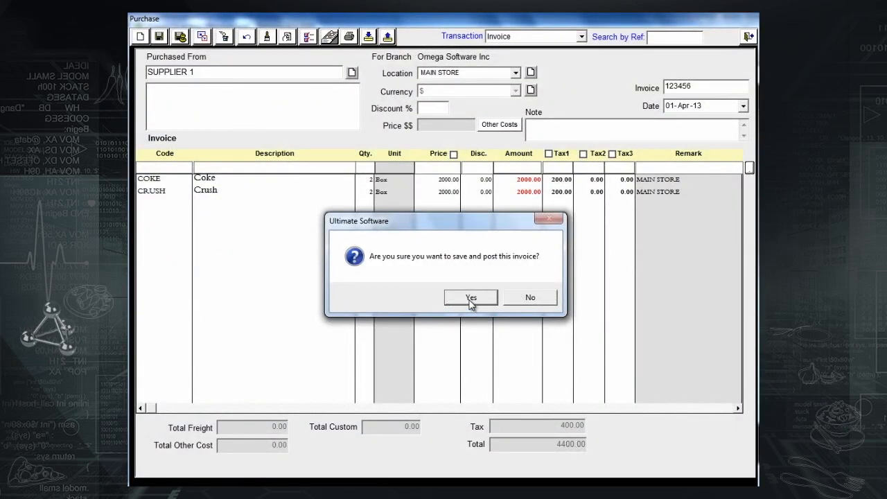
click(470, 300)
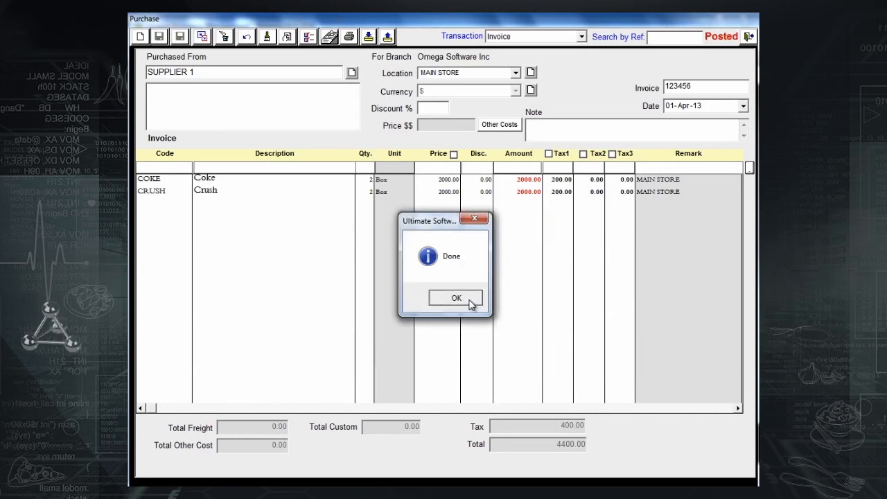
click(468, 302)
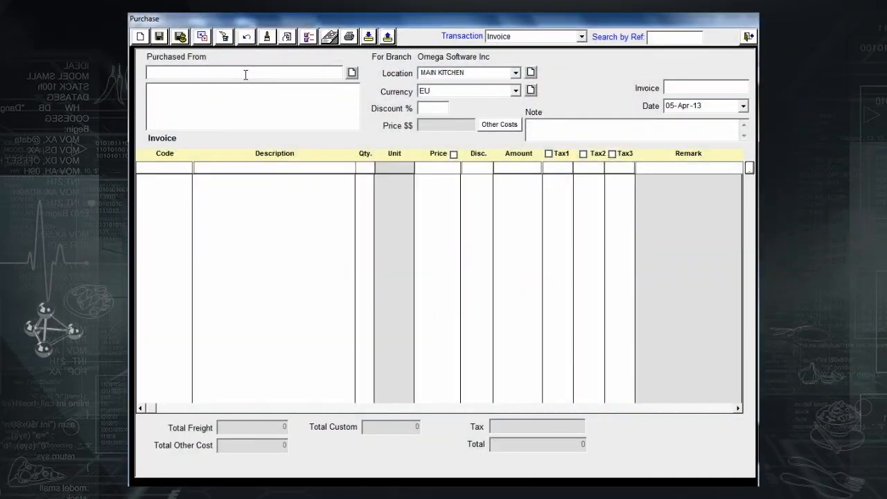
Step: Find the supplier with su and choose SUPPLIER 2 for a new purchase invoice
text(su)
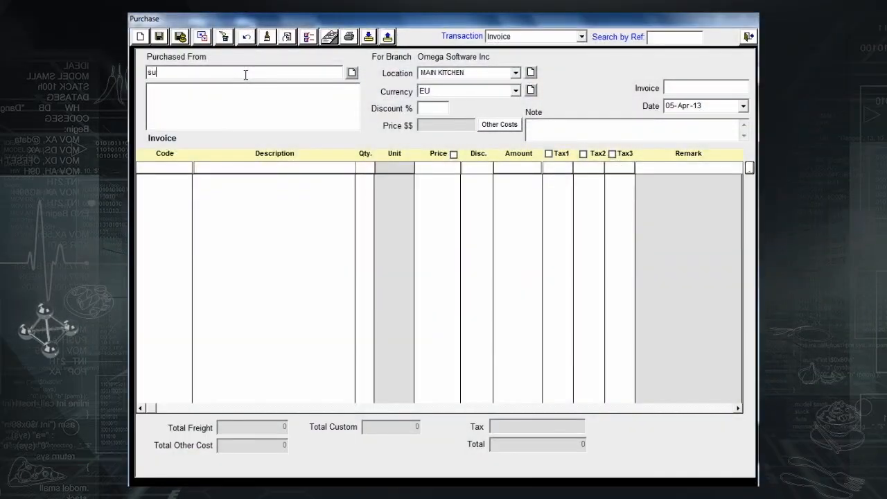
key(Return)
key(Down)
key(Down)
key(Return)
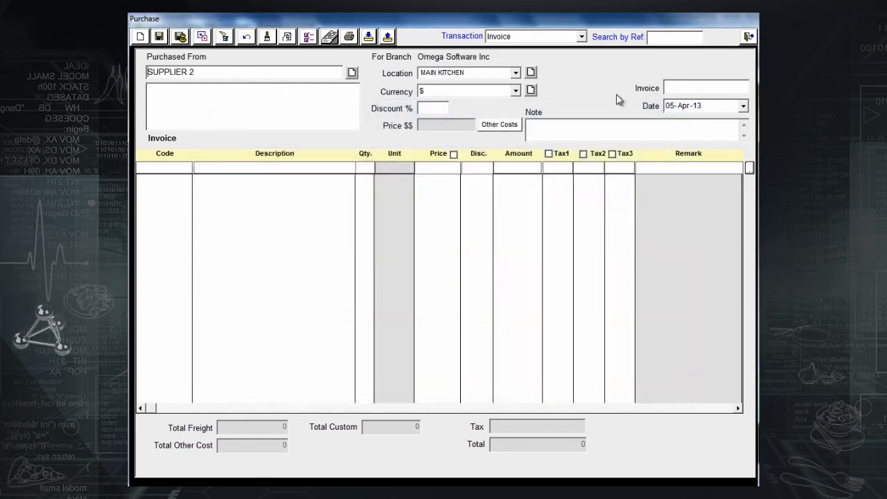
Step: Enter the invoice number on the SUPPLIER 2 purchase, with location MAIN STORE and date 03-Apr-13
click(693, 86)
text(45123)
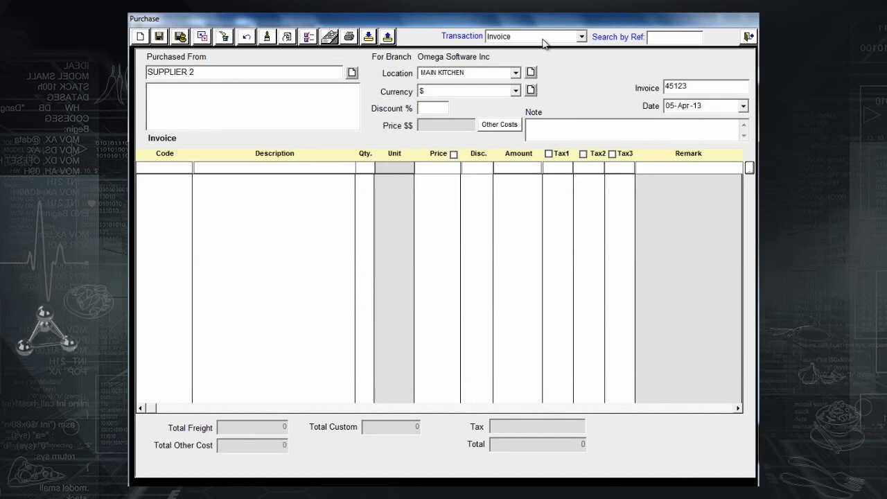
click(516, 72)
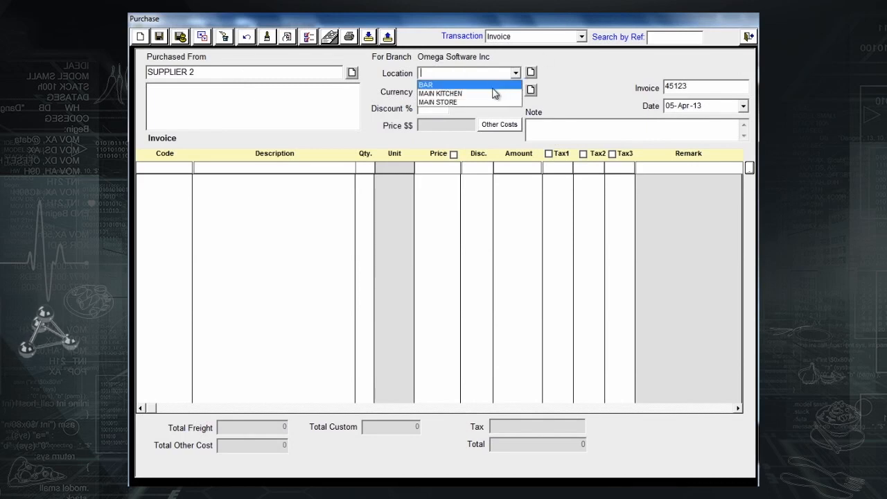
click(494, 101)
click(668, 110)
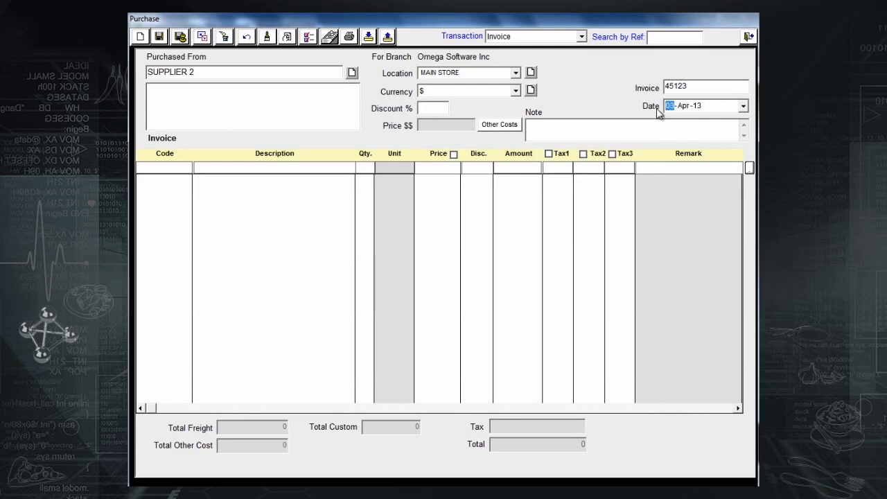
Step: Find the Coke item with cok and enter quantity 2 boxes, price 1100 and discount 30 for its invoice line
click(326, 166)
text(cok)
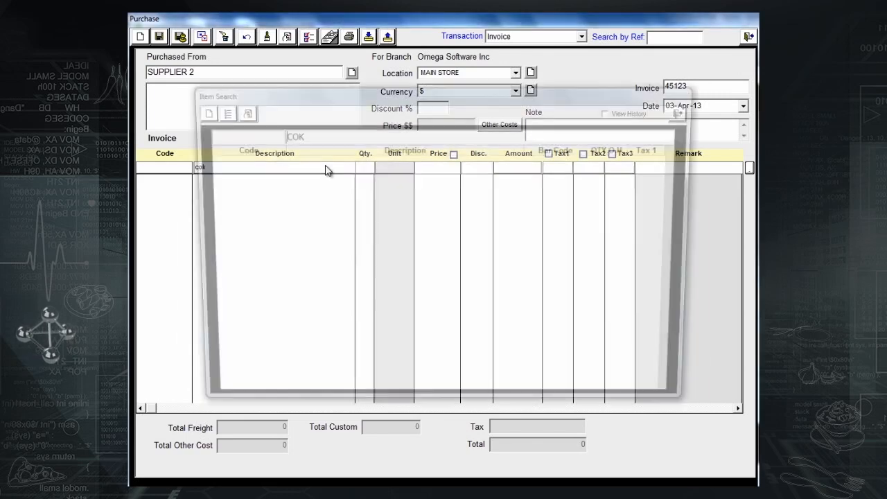
key(Return)
text(2)
key(Return)
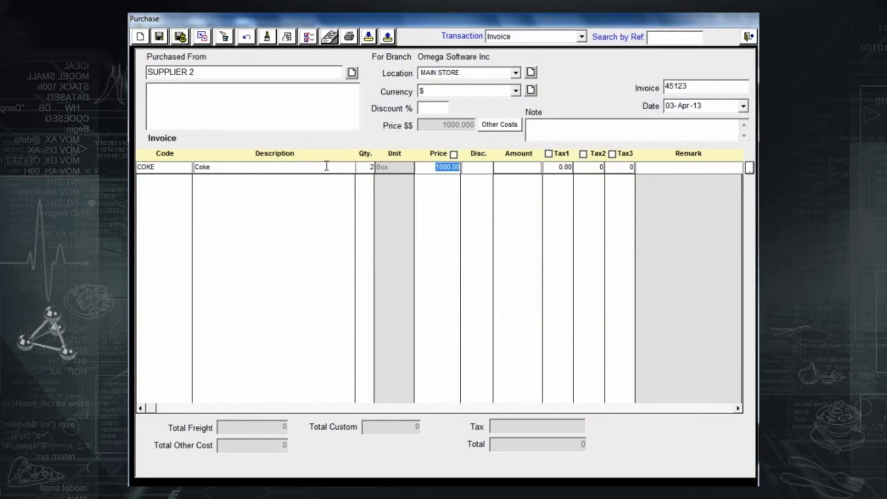
text(1100)
key(Return)
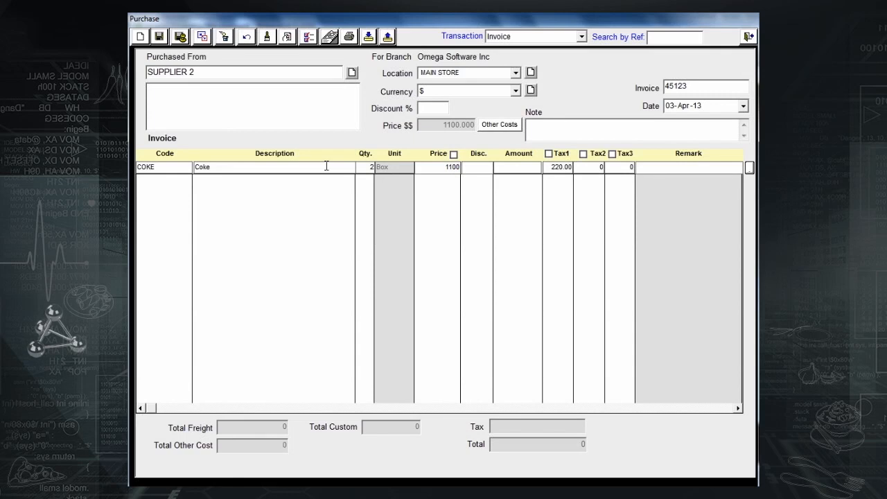
text(30)
key(Return)
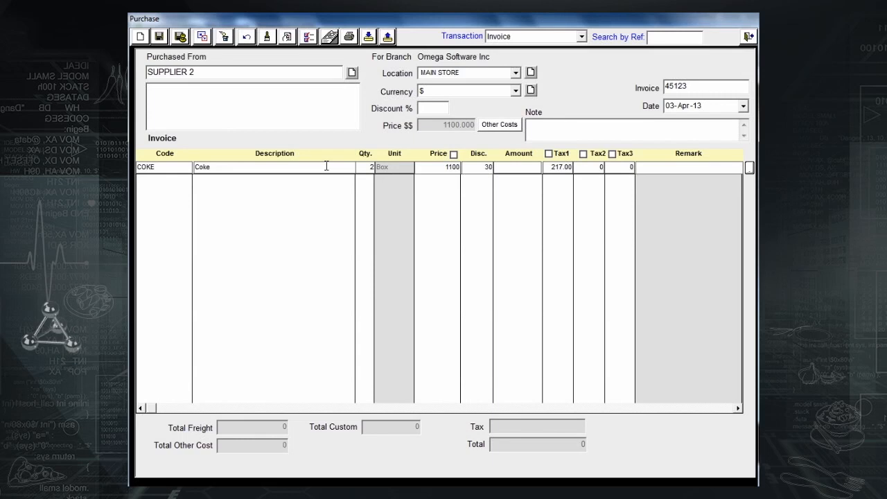
Step: Check the list of supplier prices for Coke, close it, and add the Coke line to the invoice
click(750, 170)
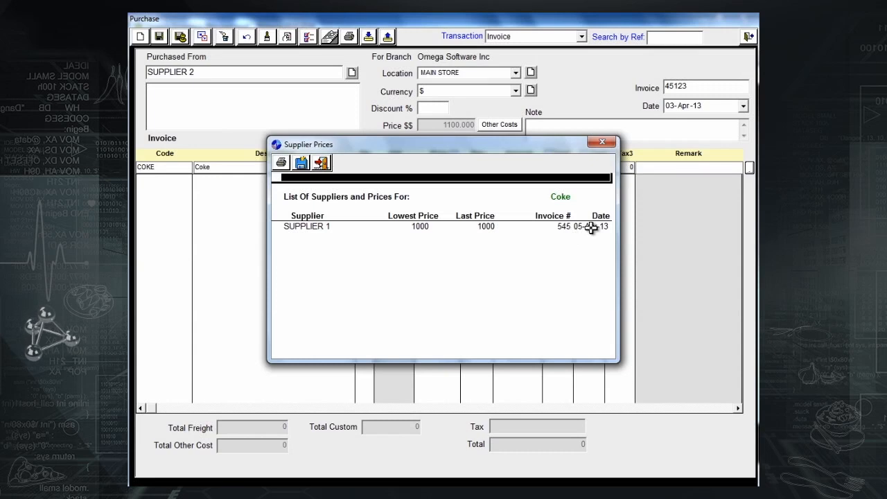
click(321, 164)
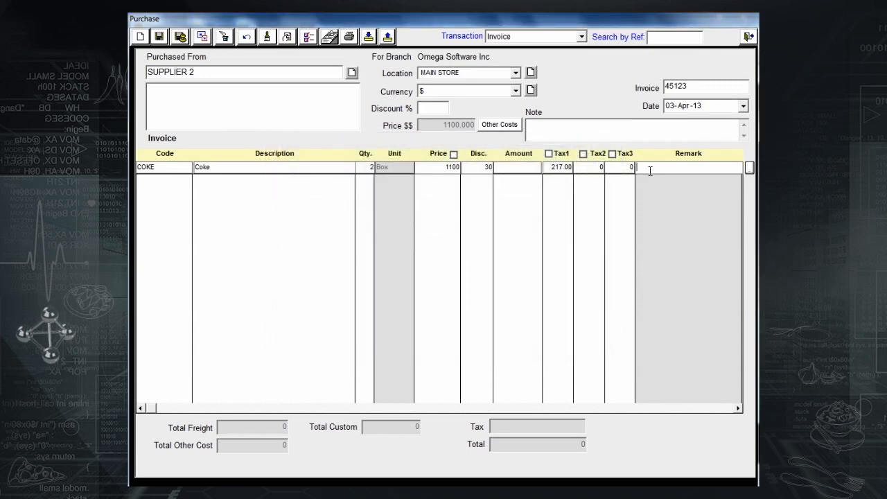
key(Return)
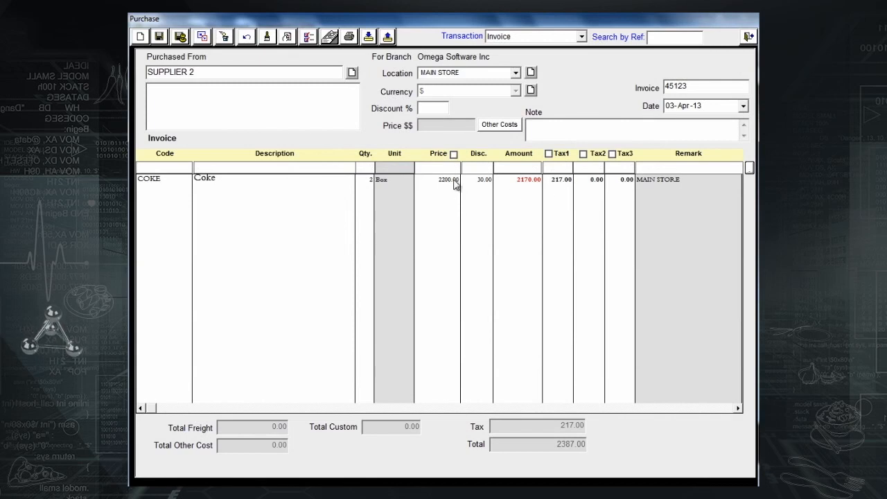
Step: Apply a 10 % discount to the whole SUPPLIER 2 invoice
click(440, 111)
text(10)
key(Return)
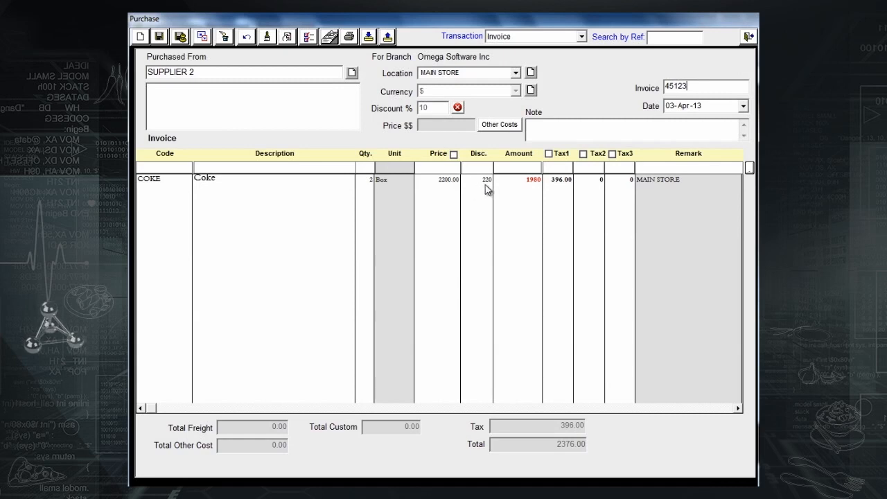
Step: Find the Crush item with cru for the next invoice line and set its quantity to 10 boxes
click(298, 168)
text(cru)
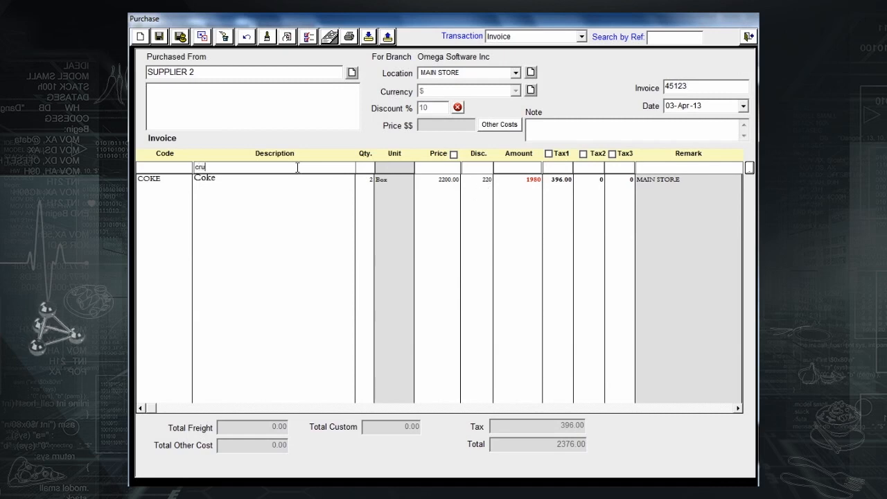
key(Return)
key(Return)
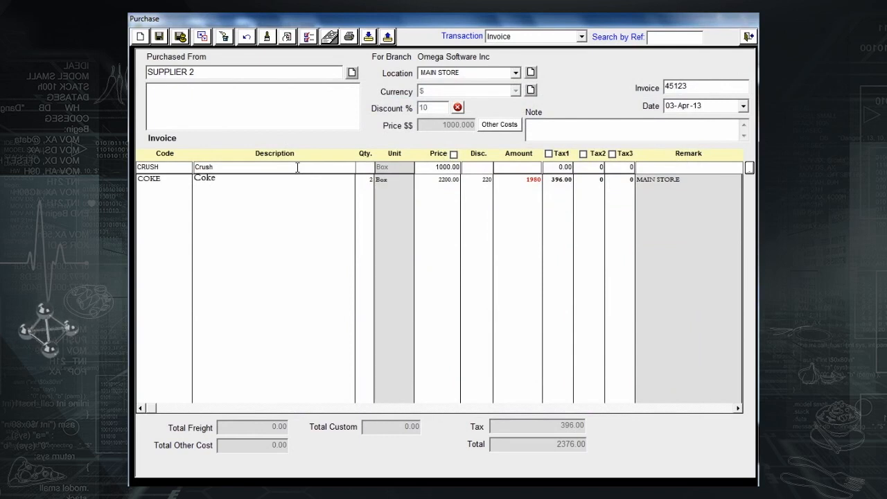
text(10)
key(Return)
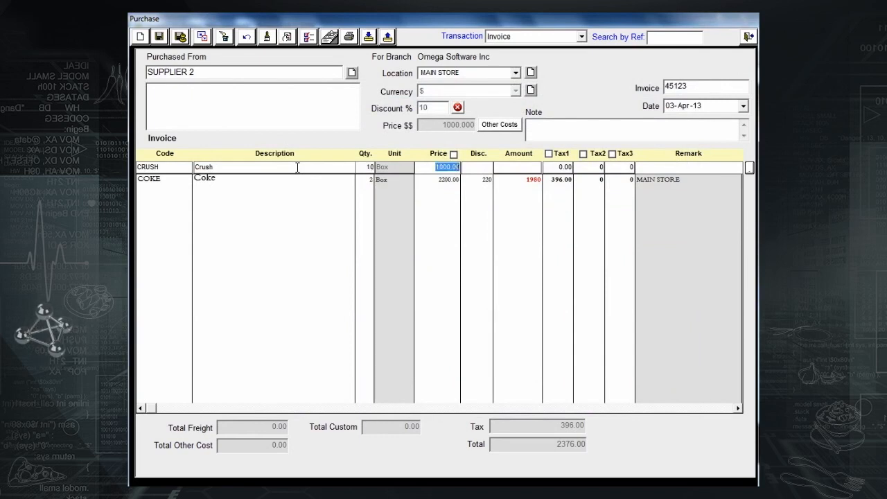
Step: Enable the Price column's checkbox and enter 12000 as the price for the Crush line
text(12000)
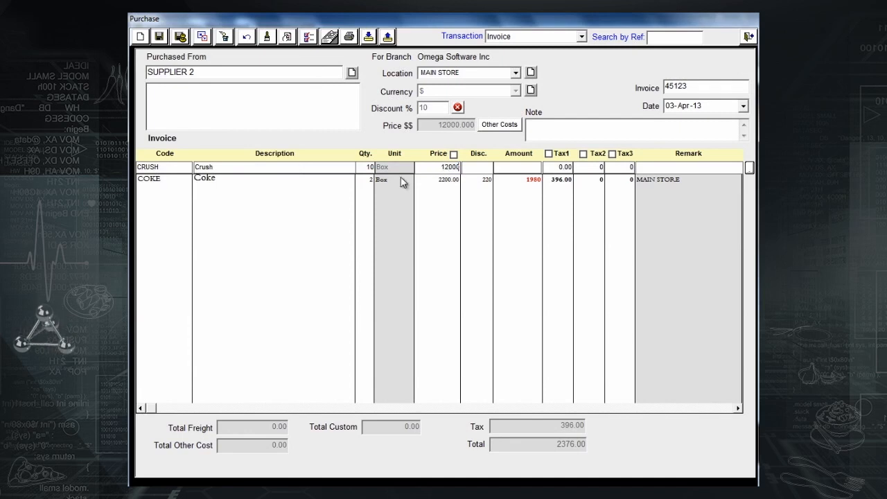
drag(439, 169, 486, 171)
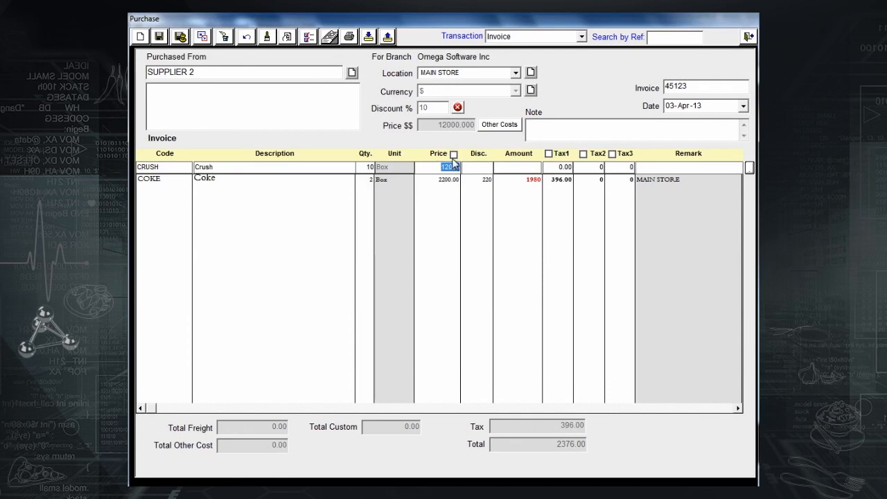
click(454, 154)
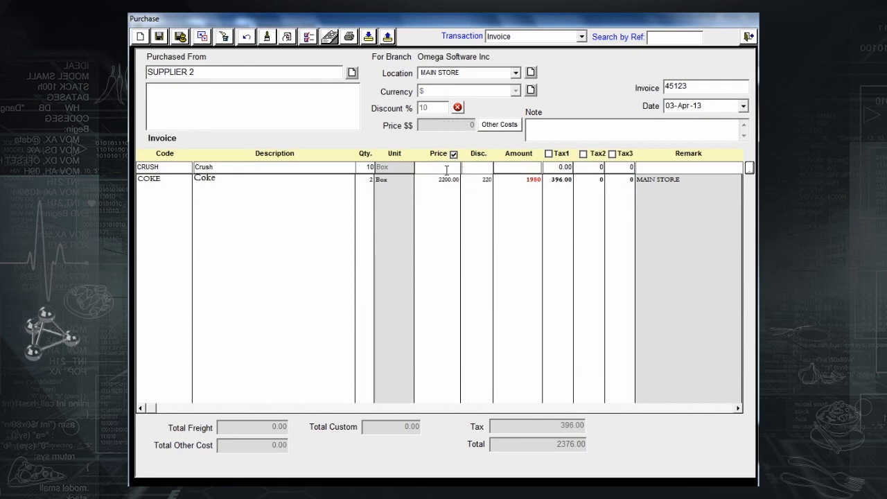
text(12000)
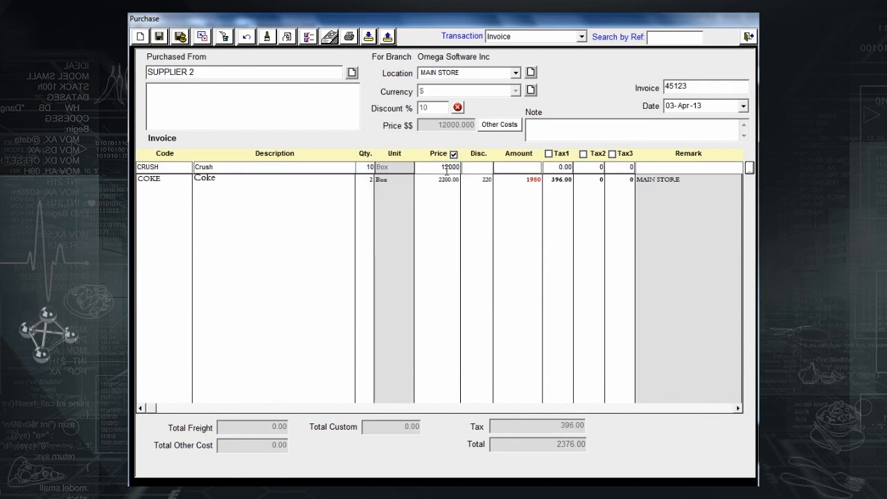
key(Tab)
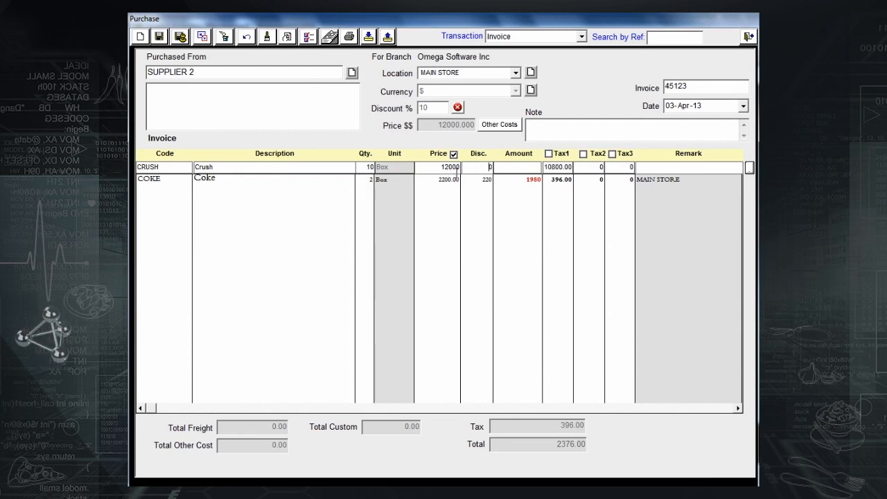
Step: Add the Crush line, clear the invoice's overall discount and open the invoice's other costs
key(Return)
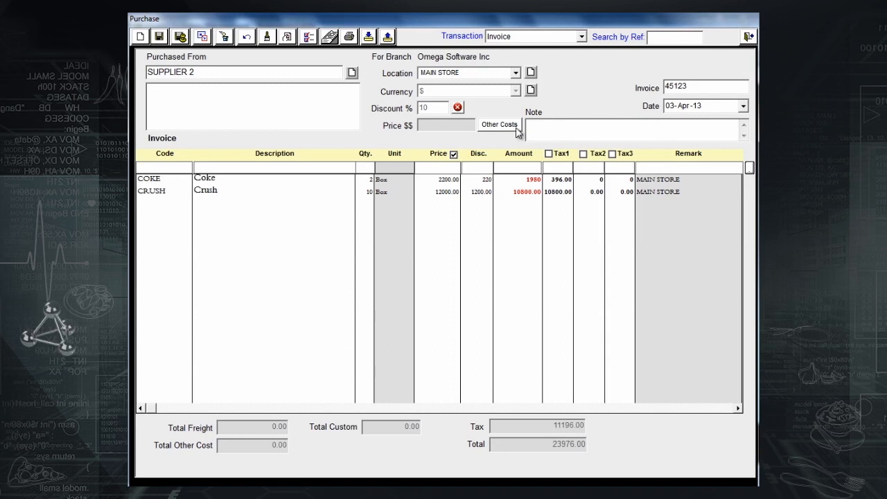
click(458, 108)
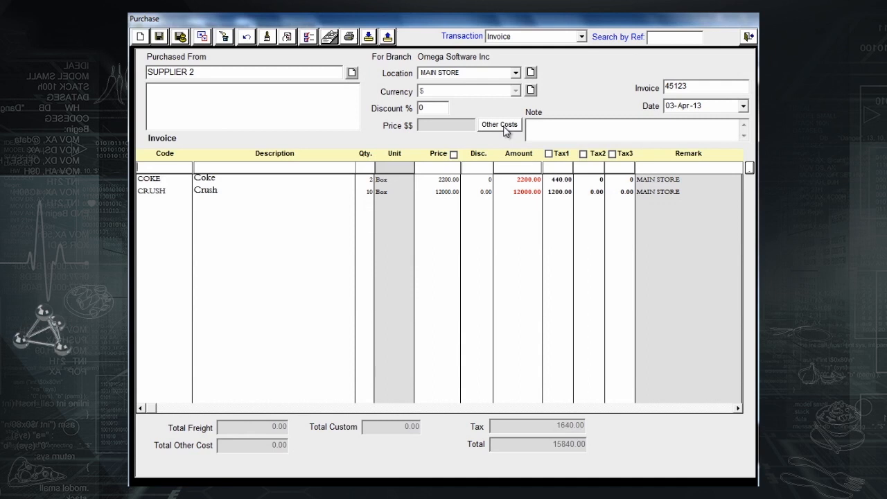
click(502, 126)
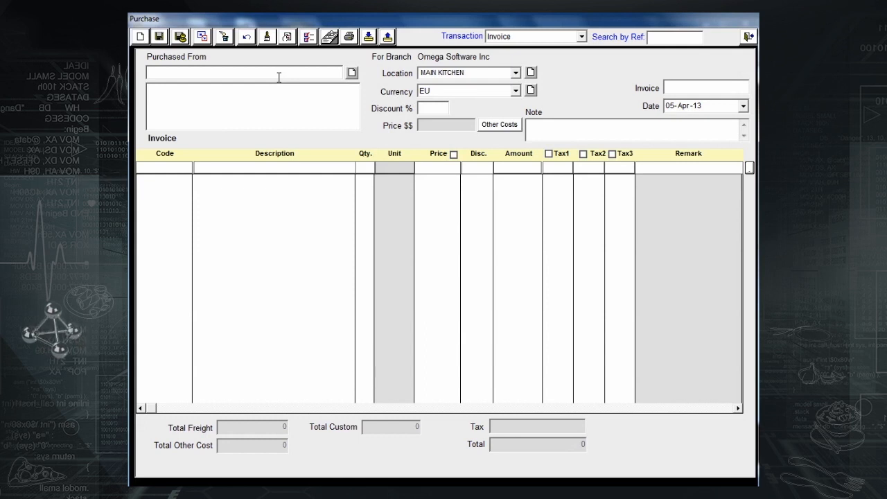
Step: Search the suppliers with sup and choose SUPPLIER 1 as the supplier purchased from
text(sup)
key(Return)
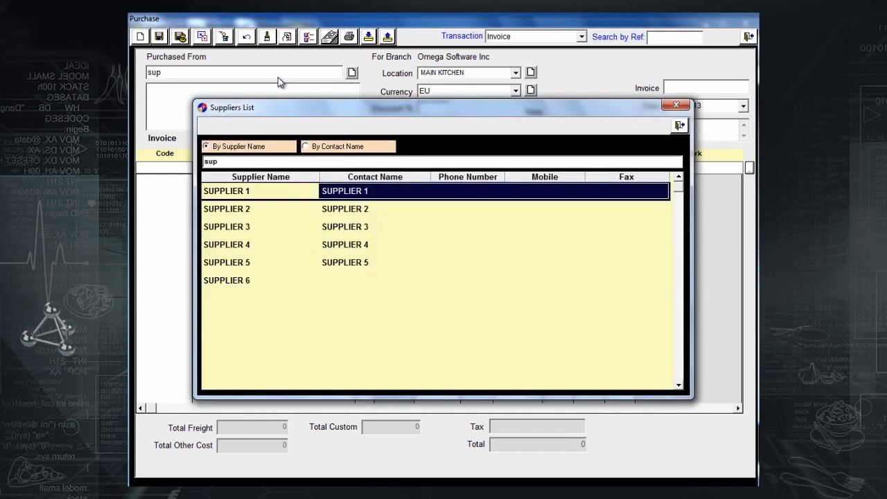
key(Return)
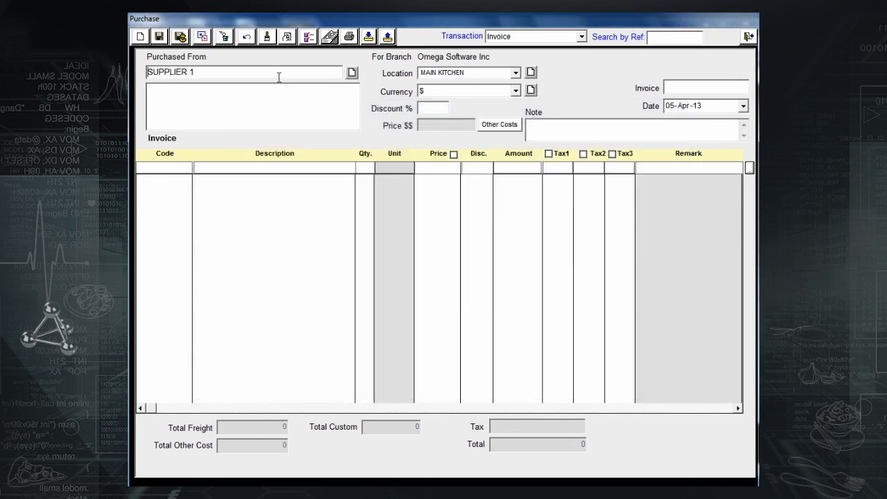
Step: Open the posted SUPPLIER 1 invoice 545 from the list of invoices and examine it
click(201, 42)
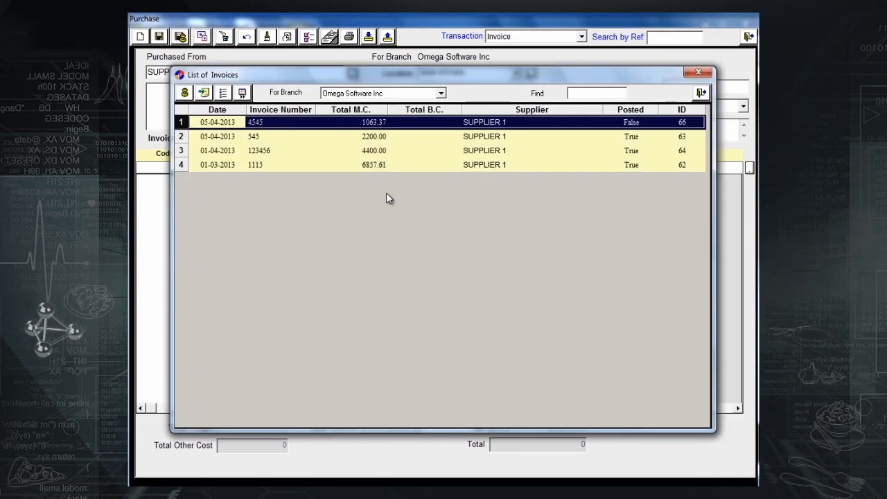
click(405, 121)
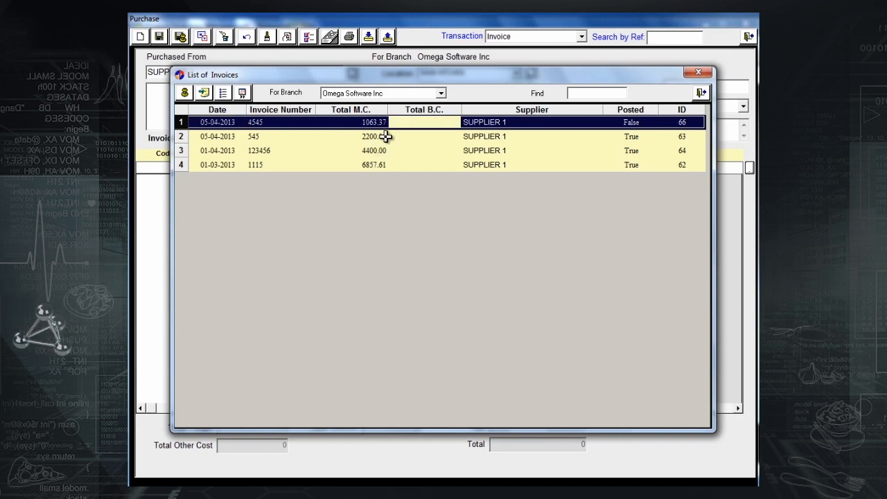
double_click(386, 137)
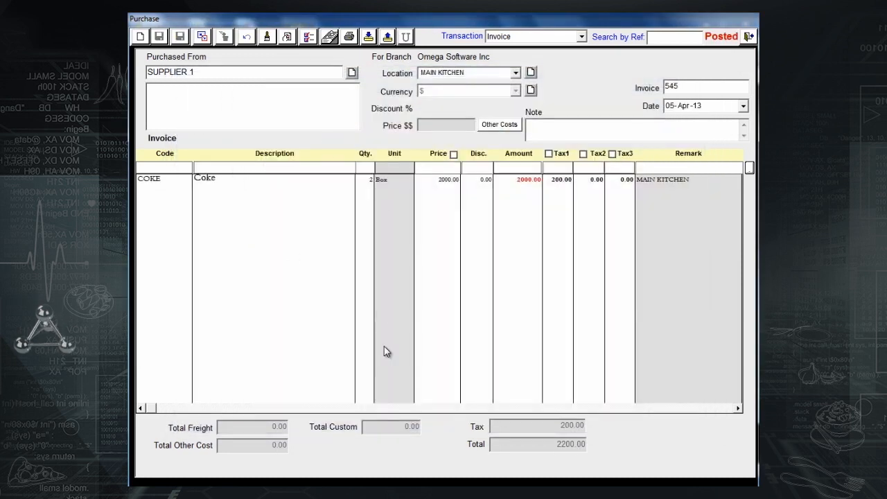
click(201, 36)
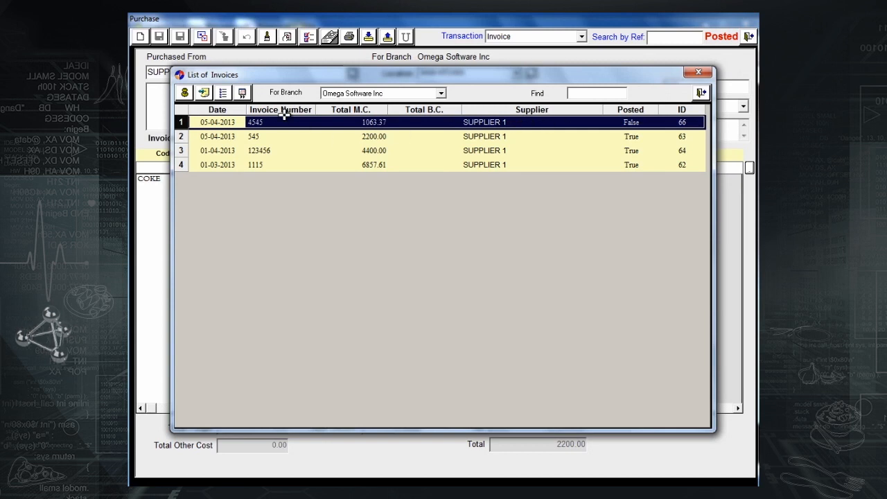
double_click(632, 136)
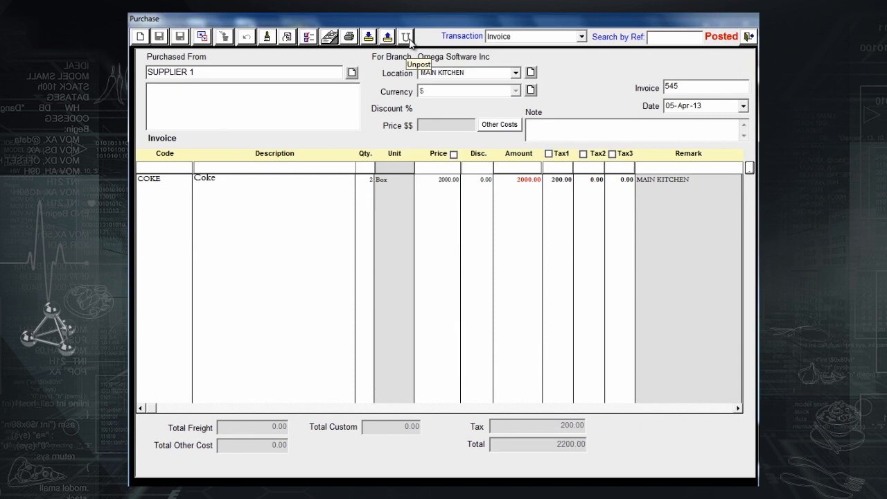
Step: Open the unposted SUPPLIER 1 invoice 4545 and set the Beef Filet quantity to 12 kg
click(202, 36)
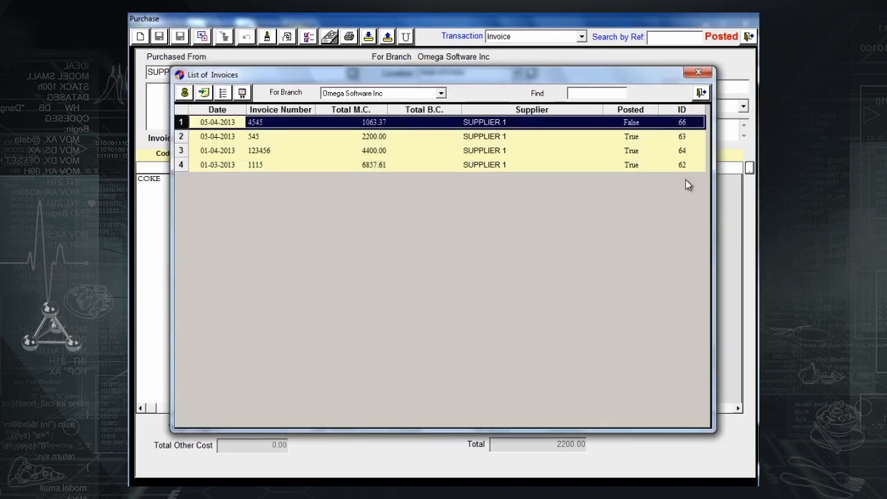
double_click(627, 123)
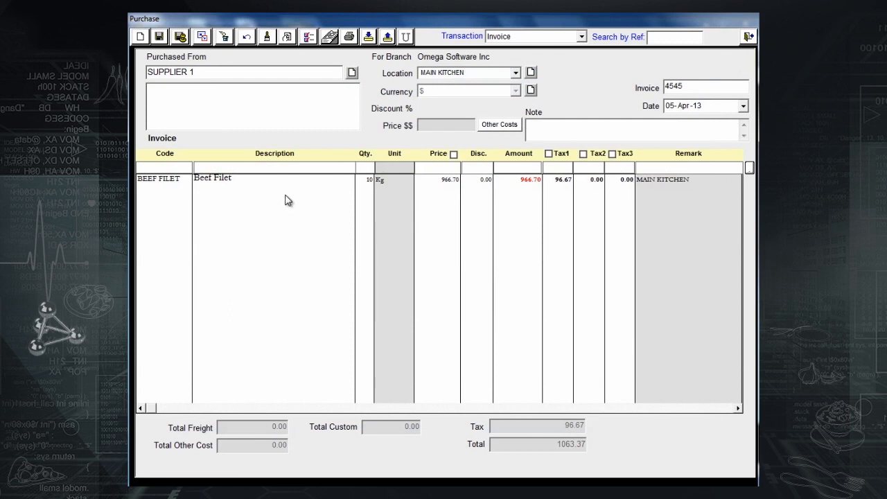
double_click(306, 177)
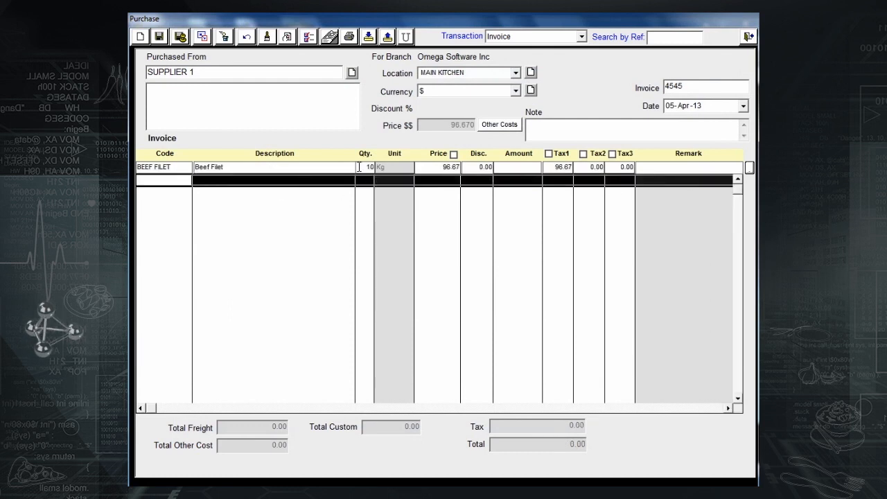
double_click(368, 167)
text(12)
key(Tab)
key(Tab)
key(Tab)
key(Return)
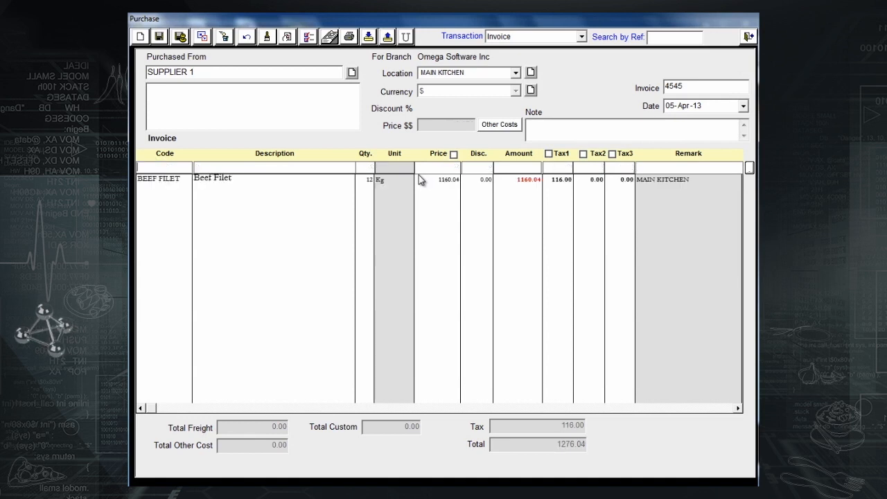
Step: Save invoice 4545 without printing it and post it from the list of invoices
click(161, 36)
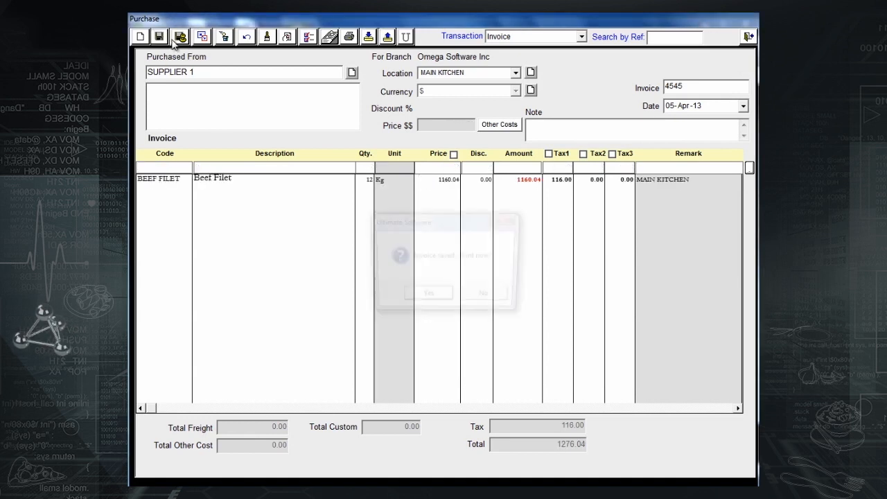
click(494, 300)
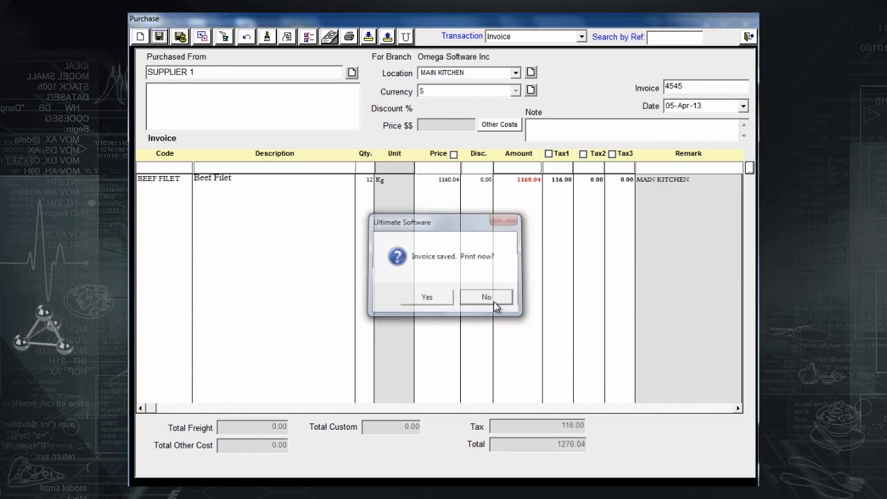
click(203, 40)
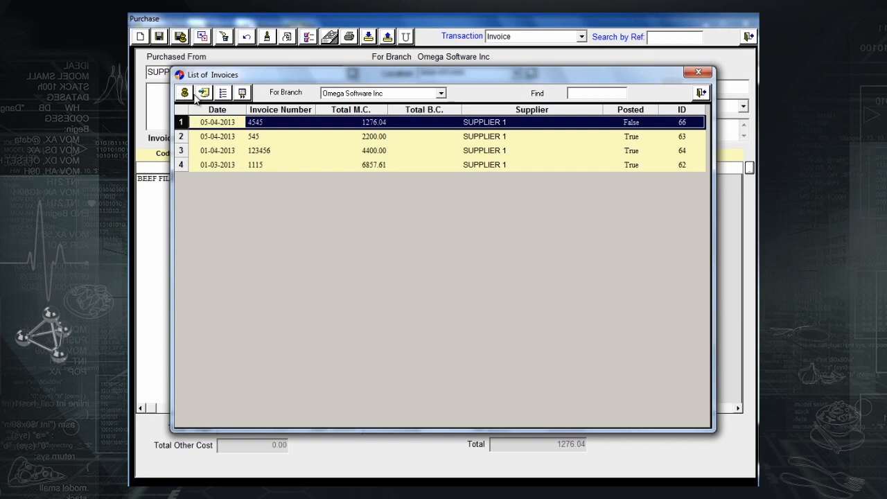
click(187, 95)
click(469, 297)
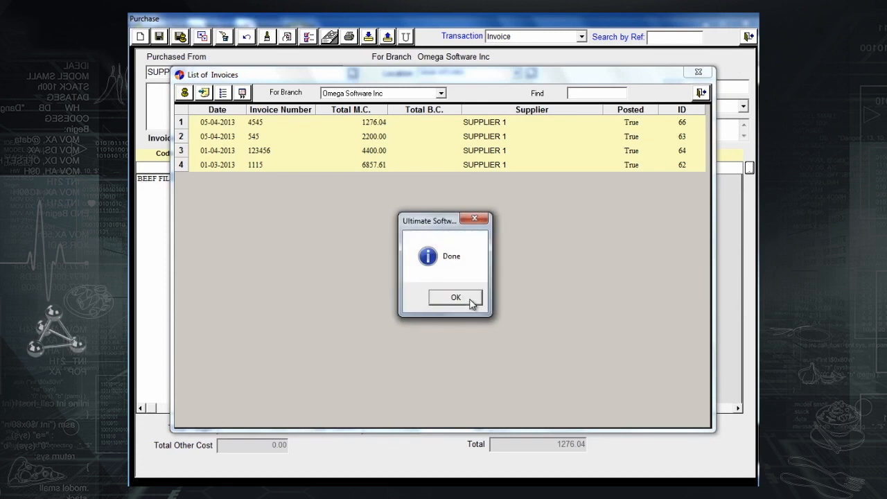
click(469, 299)
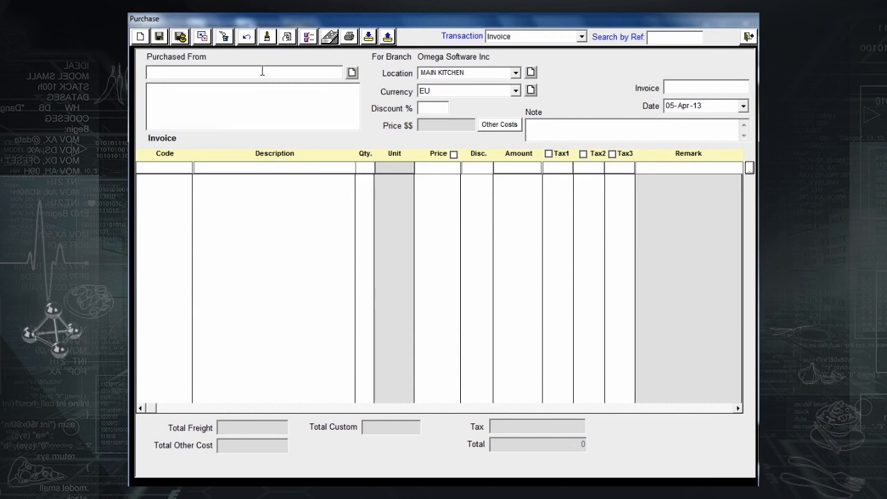
Step: Search the suppliers with supp and select SUPPLIER 1 for the new purchase invoice
text(supp)
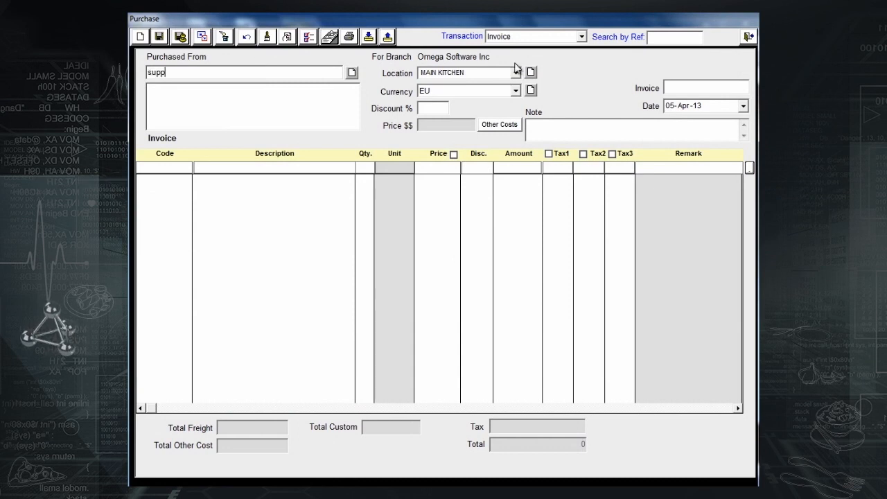
key(Return)
key(Down)
key(Return)
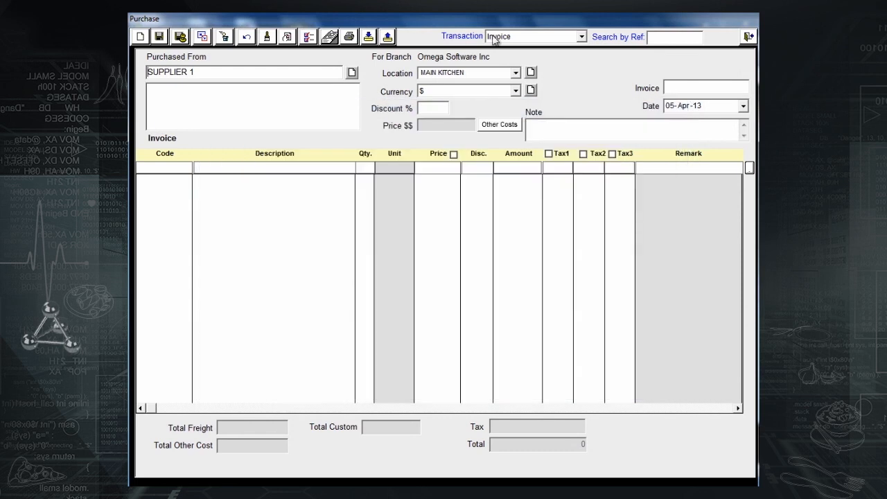
Step: Open SUPPLIER 1's item list and enter 10 boxes of Pepsi at a price of 100
click(310, 38)
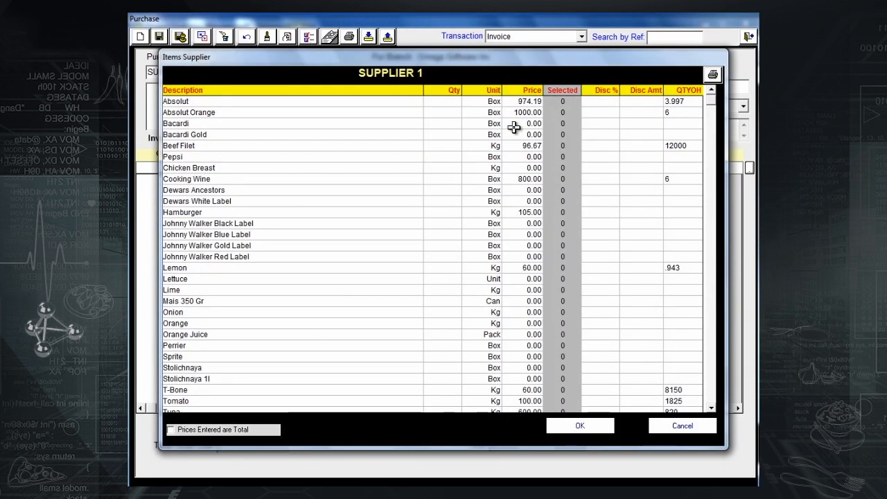
scroll(454, 108, down, 5)
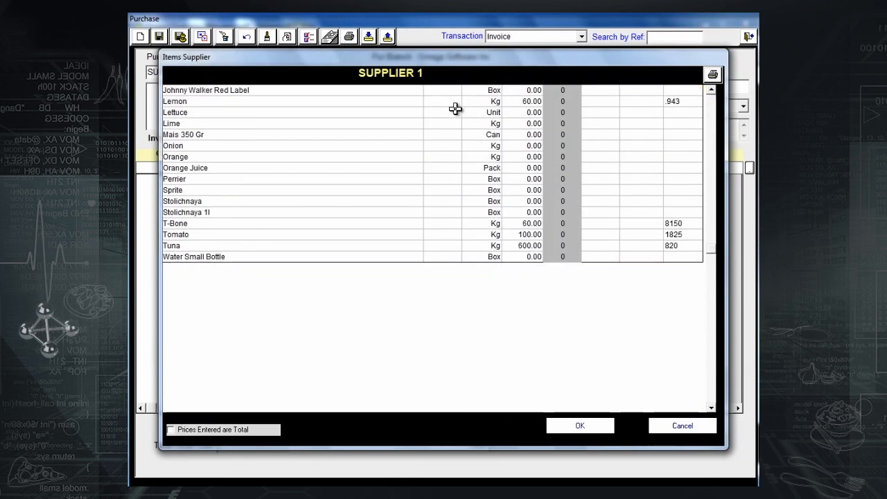
scroll(455, 139, down, 1)
scroll(463, 234, up, 2)
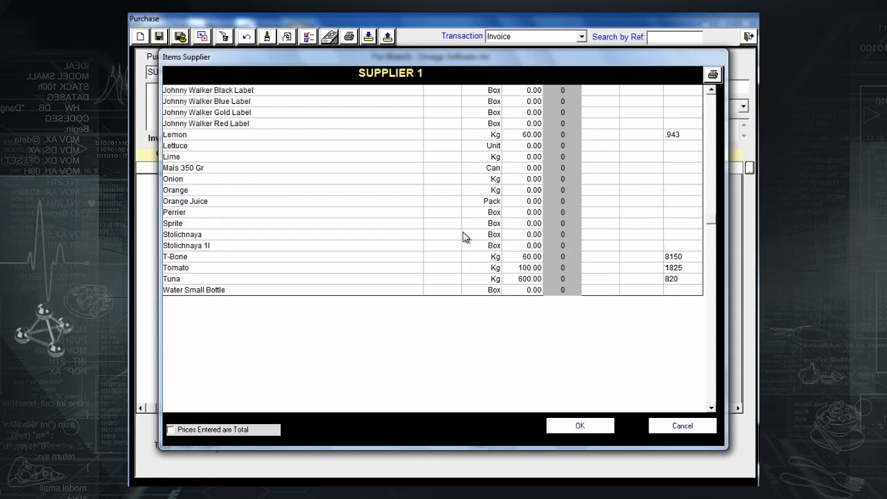
scroll(464, 237, up, 3)
click(452, 114)
click(451, 124)
text(10)
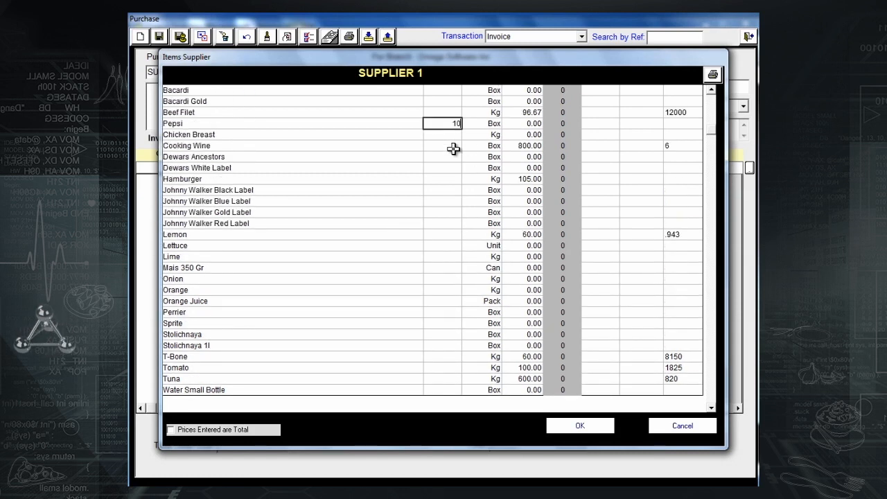
click(534, 123)
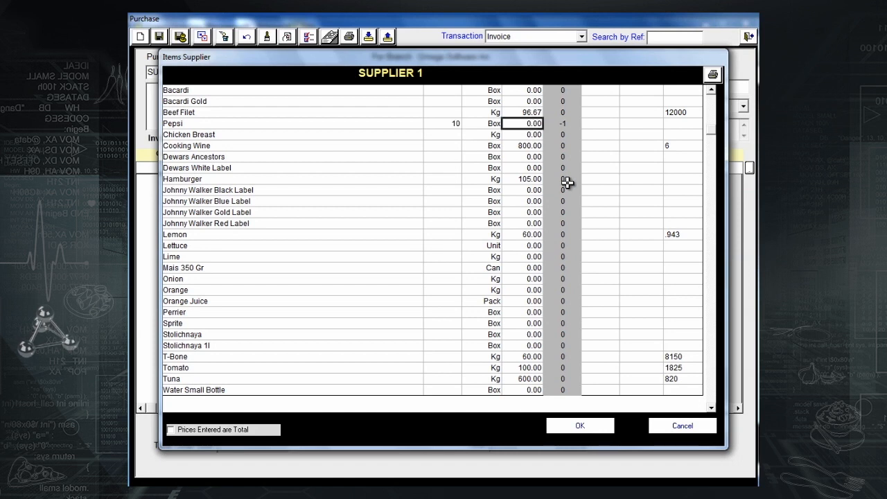
text(100)
Step: Enter 2 kg of Chicken Breast at a price of 50 in the supplier's item list
click(455, 134)
text(2)
click(527, 135)
text(50)
Step: Enter 5 kg of Lemon in the supplier's item list and transfer the selected items to the invoice
click(454, 147)
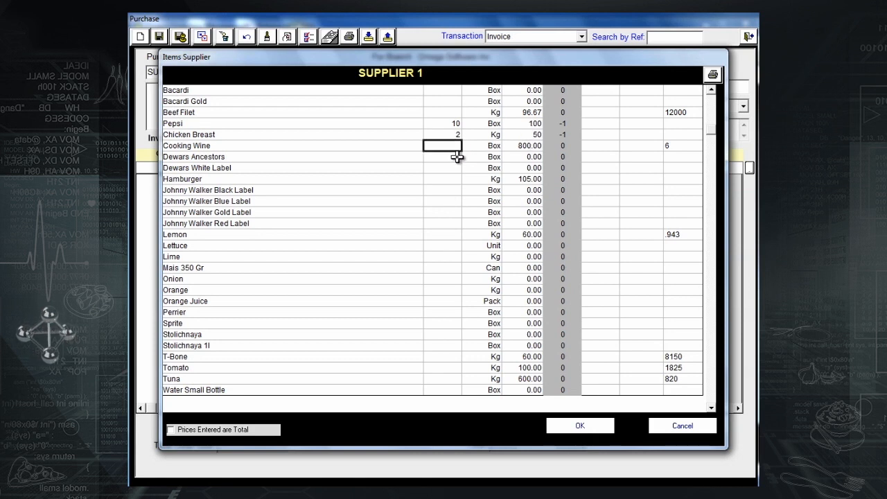
click(439, 234)
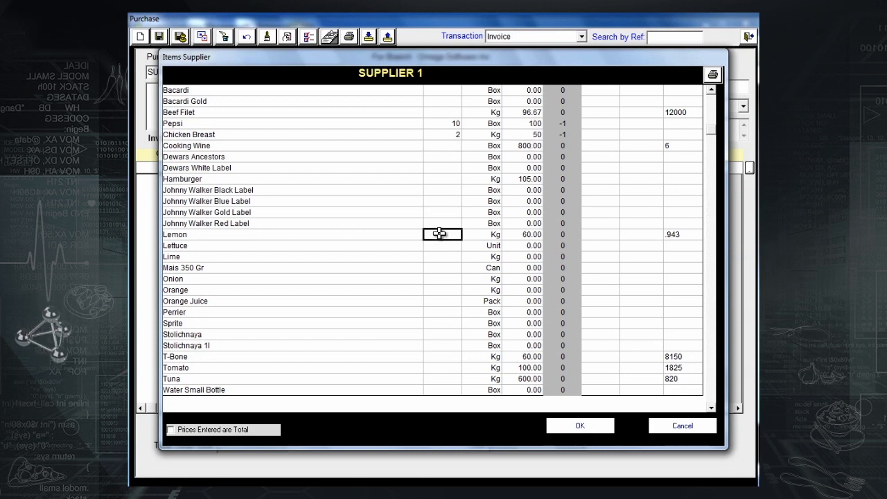
text(3)
click(537, 279)
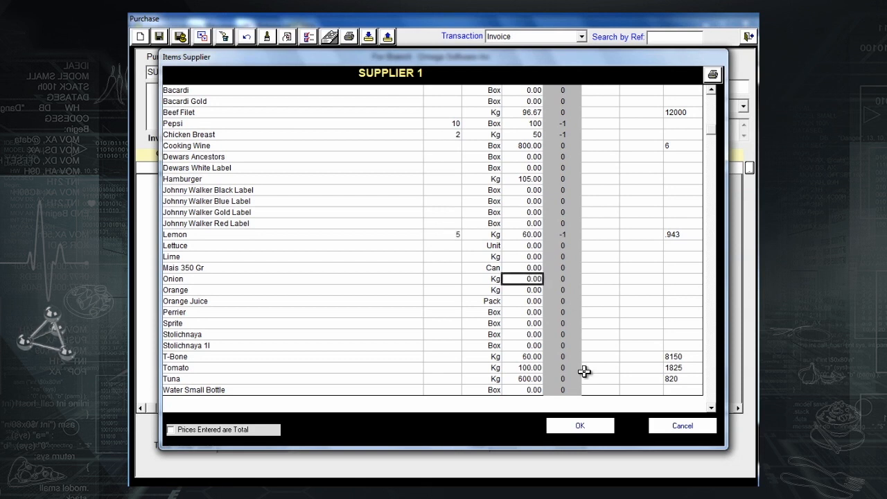
click(599, 427)
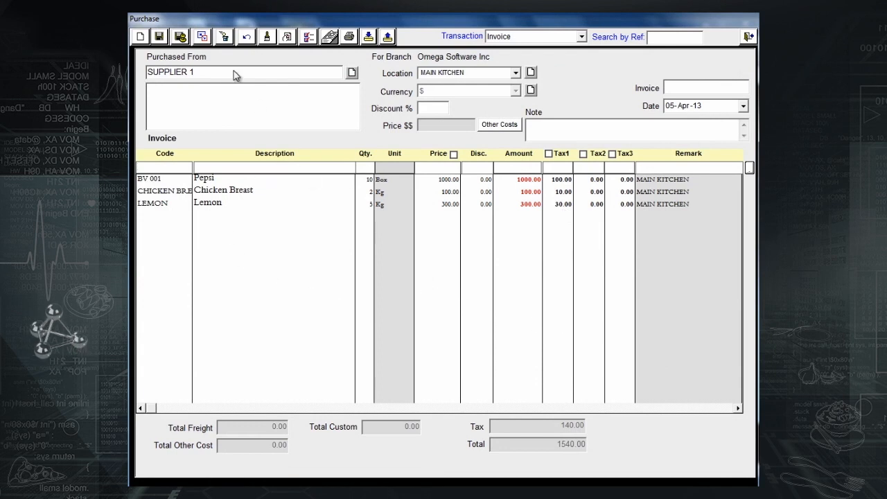
Step: Set the invoice number to 1245 and save the invoice without printing it
click(159, 36)
click(485, 296)
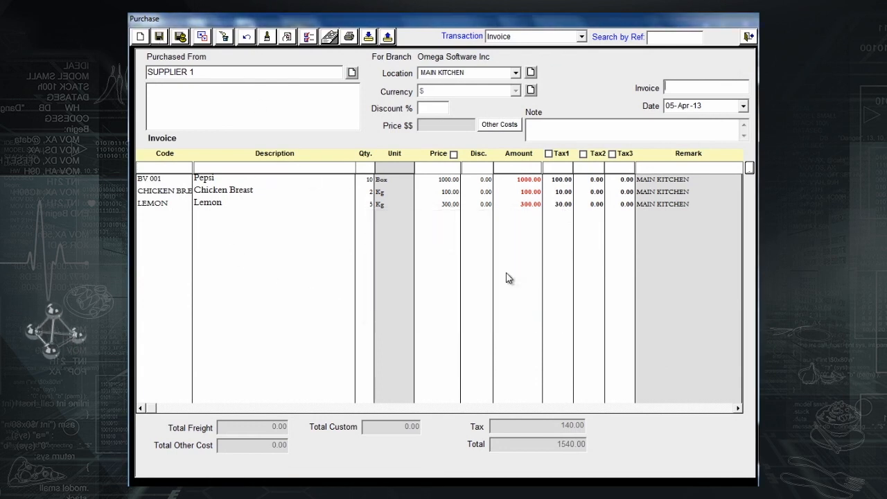
text(1245)
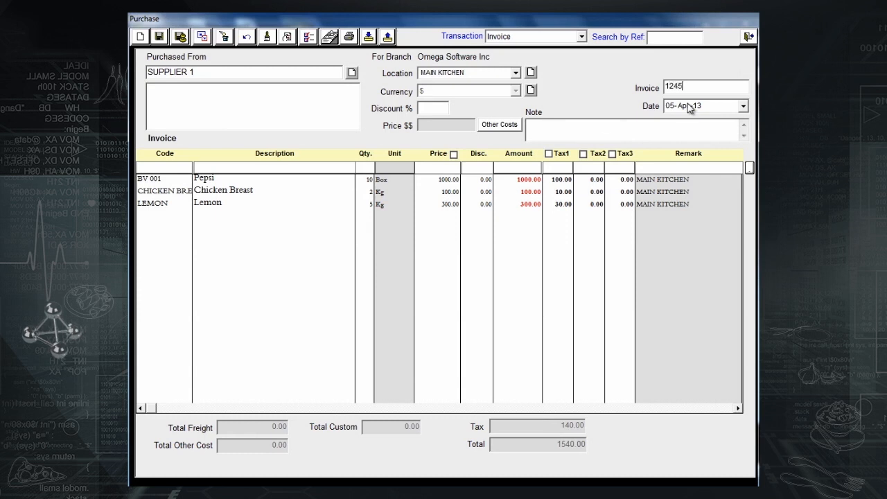
click(159, 38)
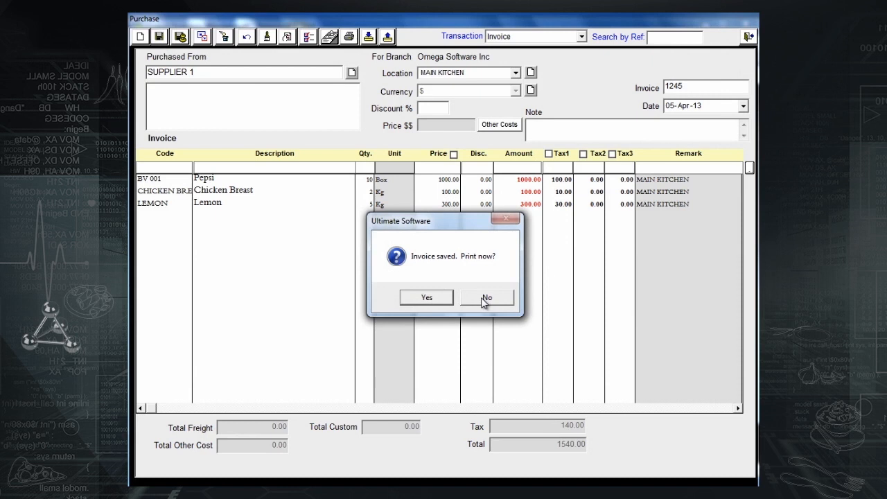
click(485, 298)
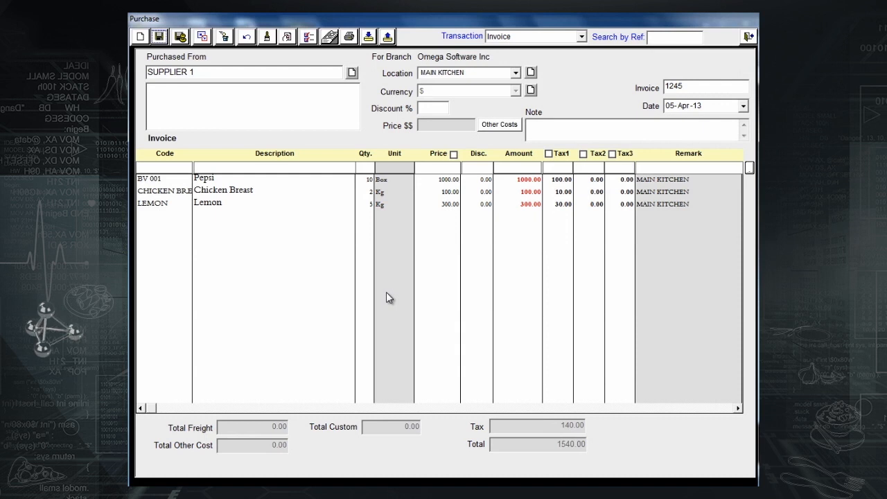
Step: Save the purchase invoice as a recurring transaction named "invoice 1"
click(369, 37)
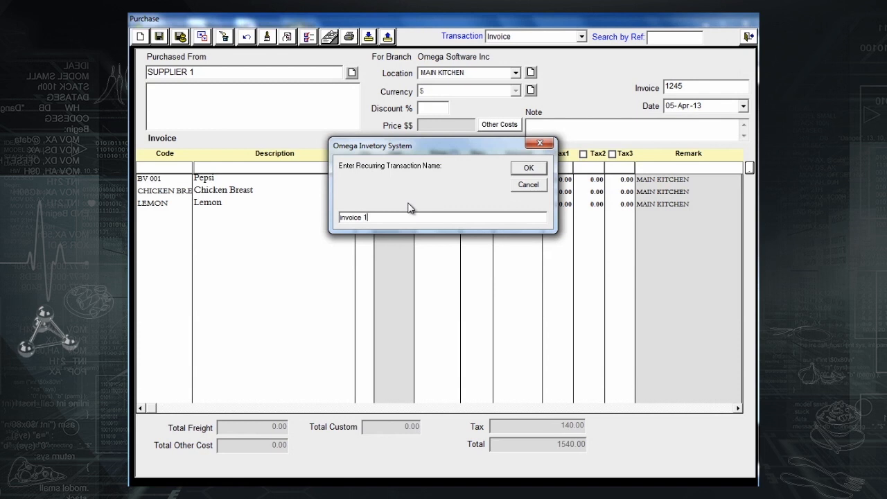
key(Return)
key(Return)
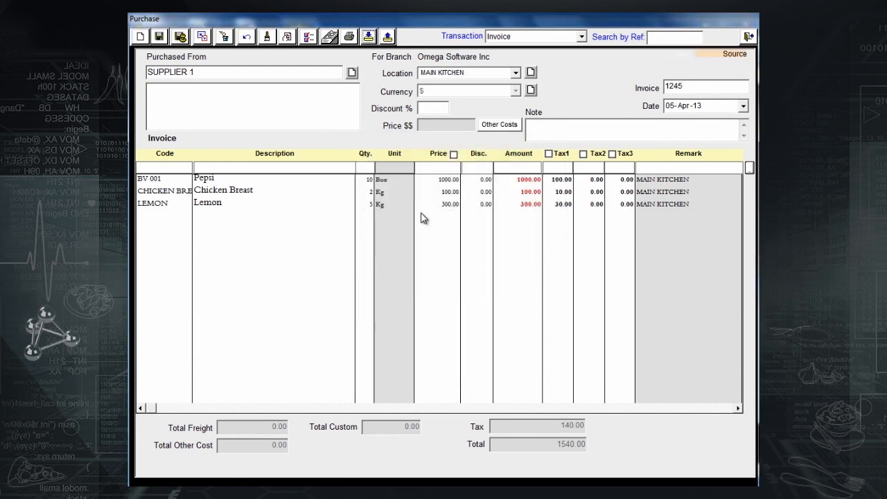
Step: Start a new purchase on a cleared screen and recall the recurring transaction INVOICE 1
click(140, 36)
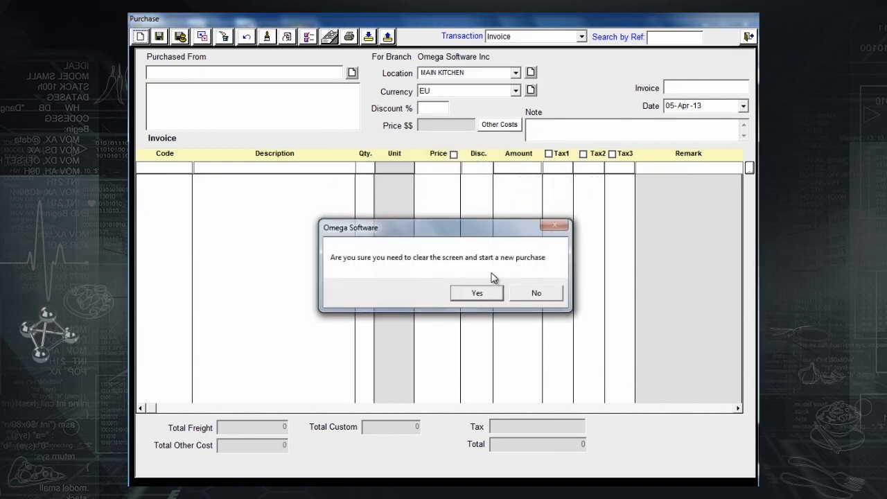
click(485, 291)
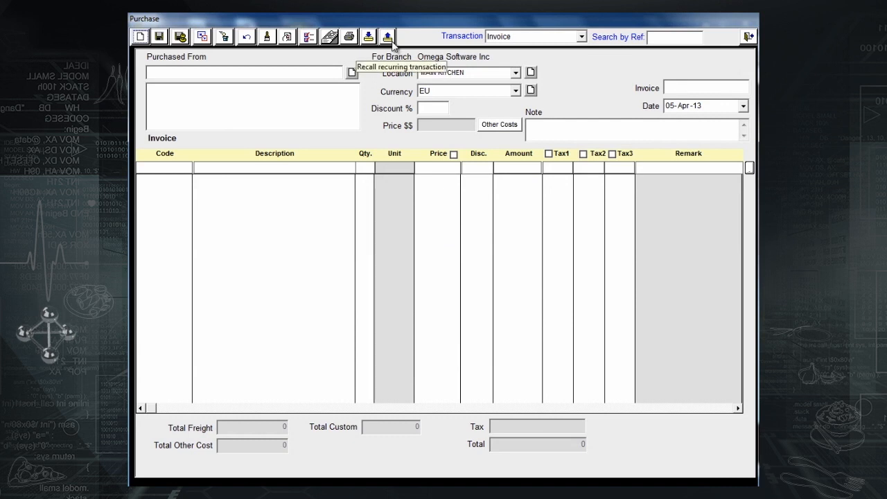
click(389, 38)
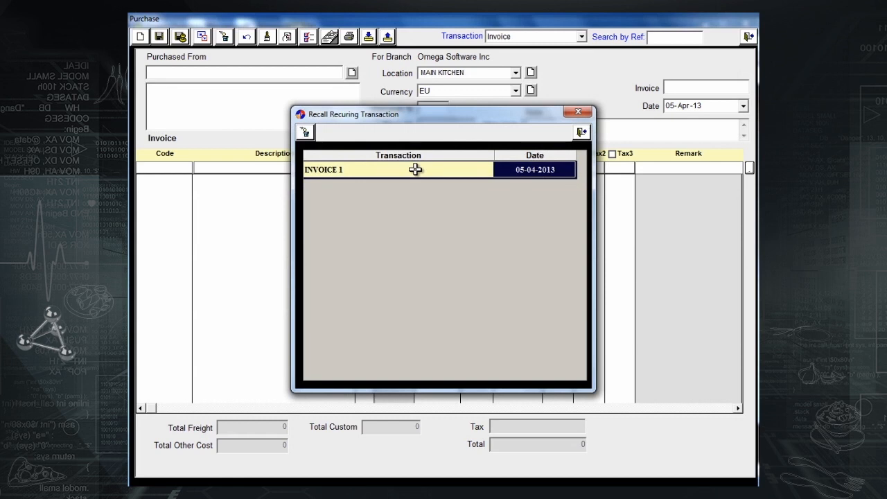
double_click(415, 170)
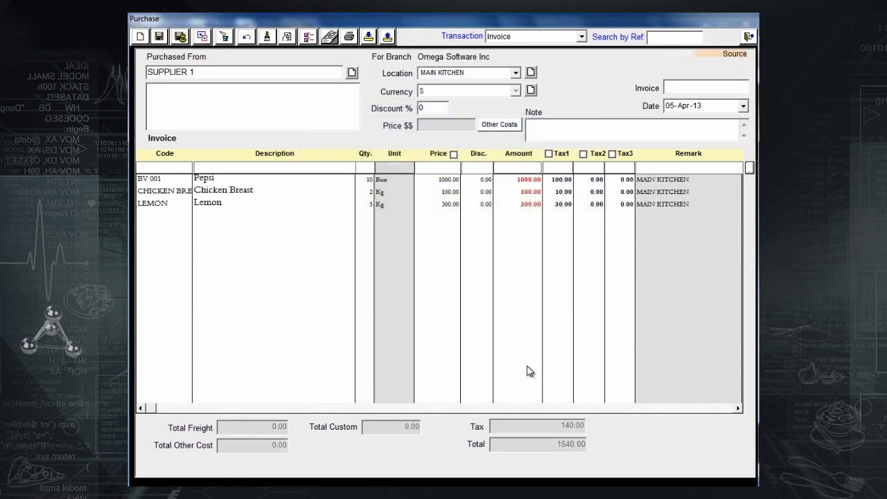
Step: Set the price of the Pepsi line to 110 in the recalled invoice
click(443, 182)
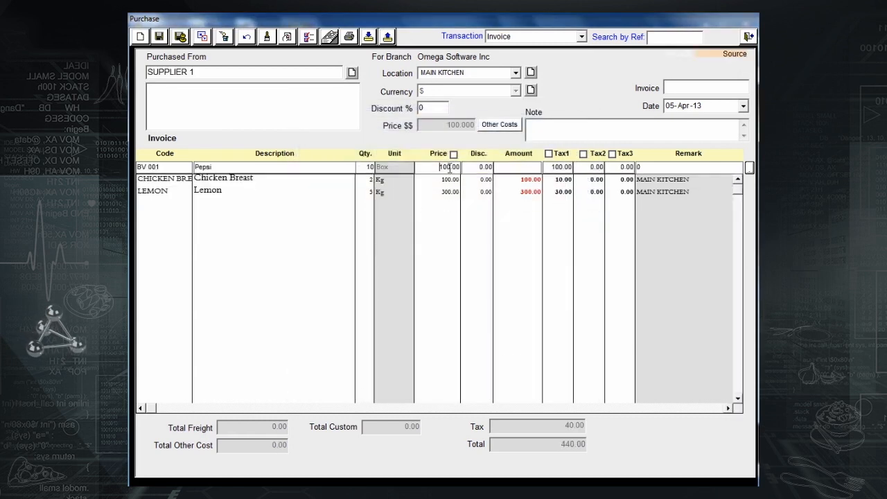
click(447, 167)
text(110)
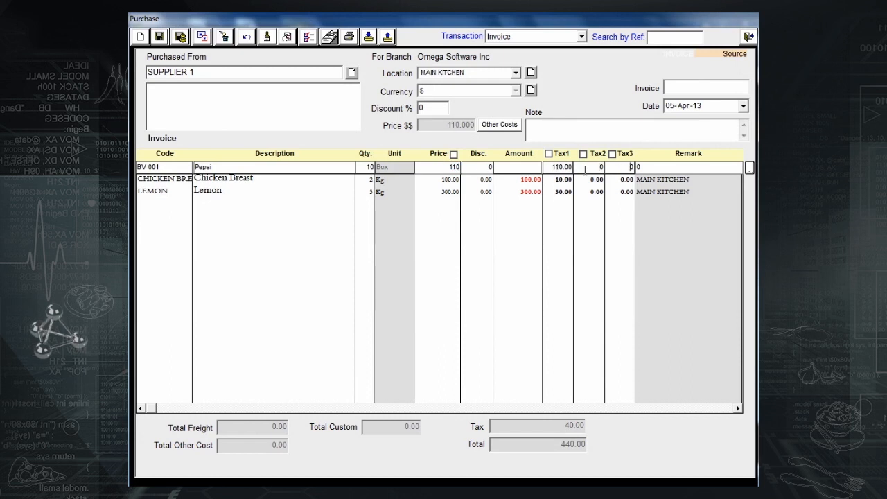
key(Return)
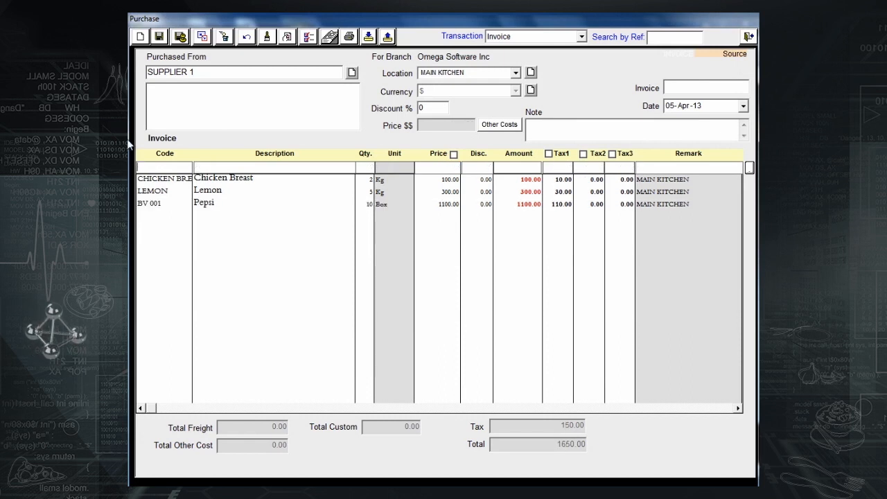
Step: Give the invoice the number 4582 and the date 07-Apr-13, and save it without printing
click(160, 37)
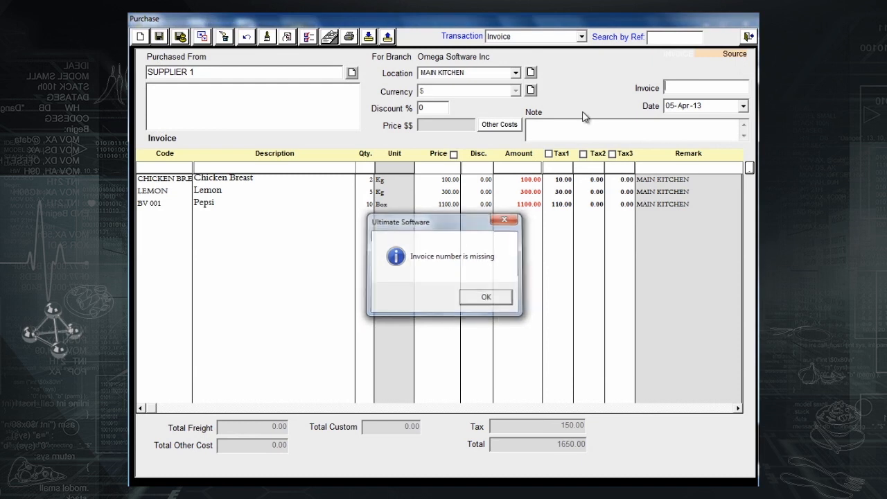
key(Return)
text(4582)
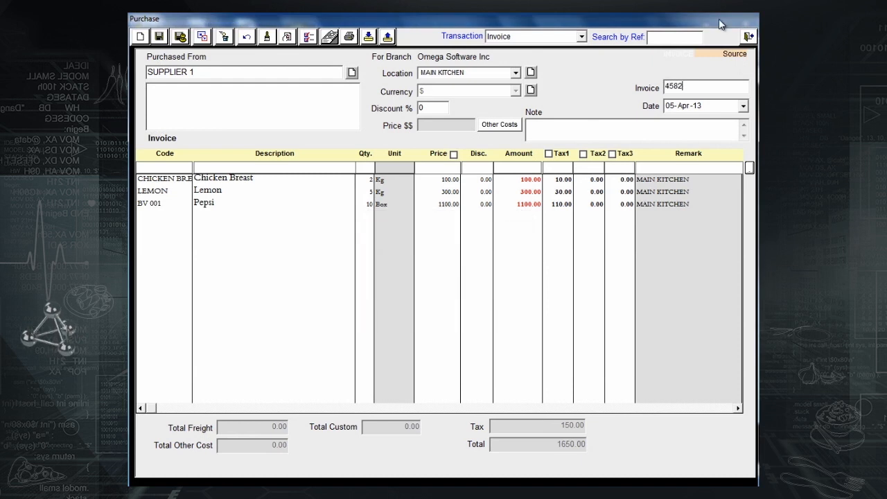
click(666, 108)
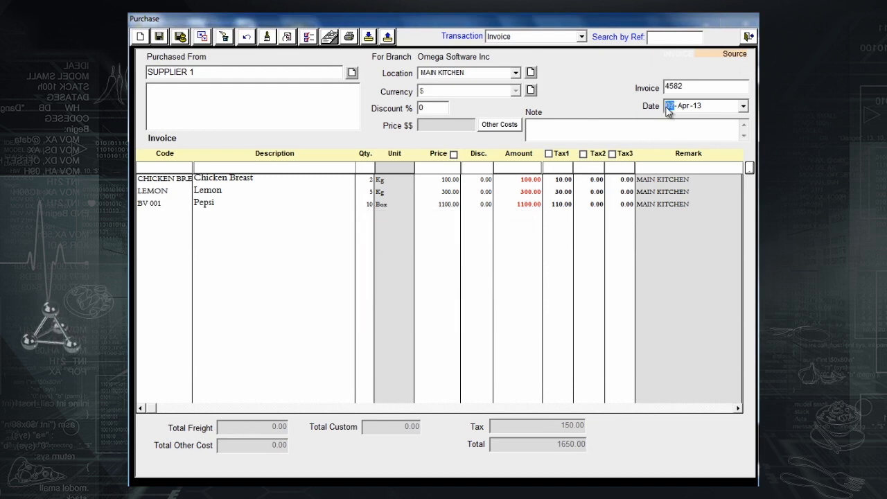
click(160, 37)
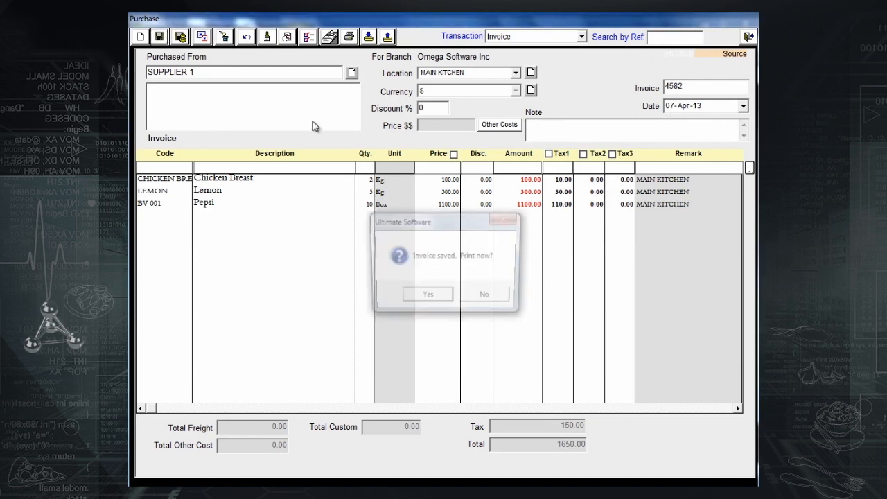
click(497, 297)
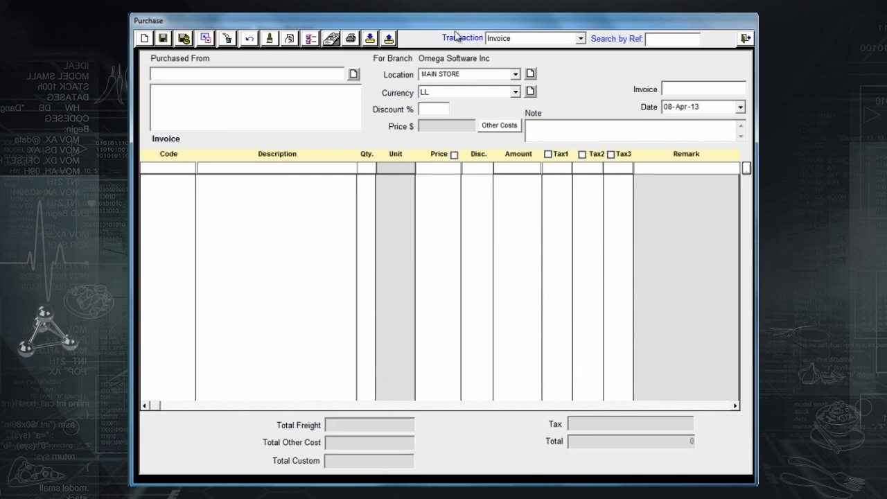
Step: Switch the transaction type to Purchase order and set its supplier to SUPPLIER 1 and its date to 07-Apr-13
click(570, 39)
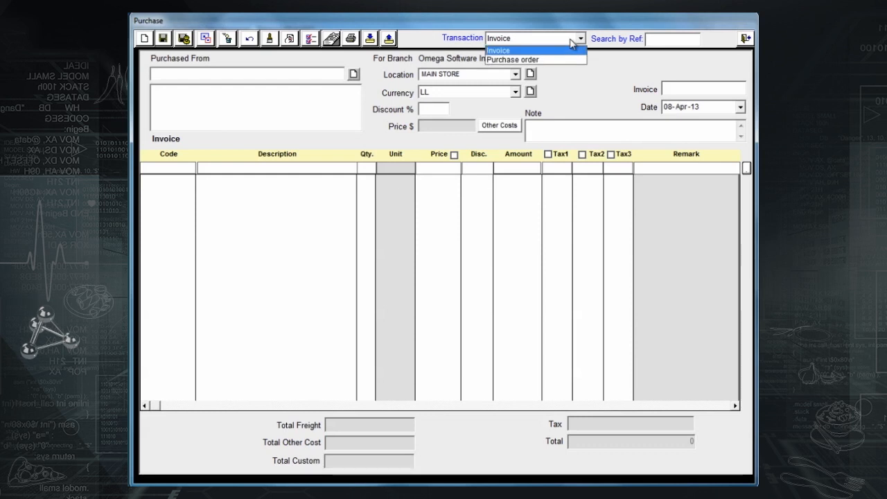
click(527, 59)
click(292, 77)
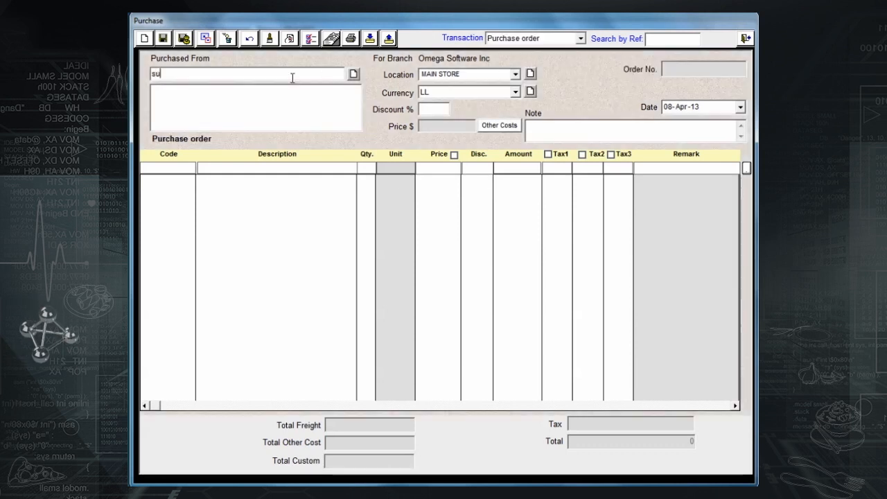
text(supp)
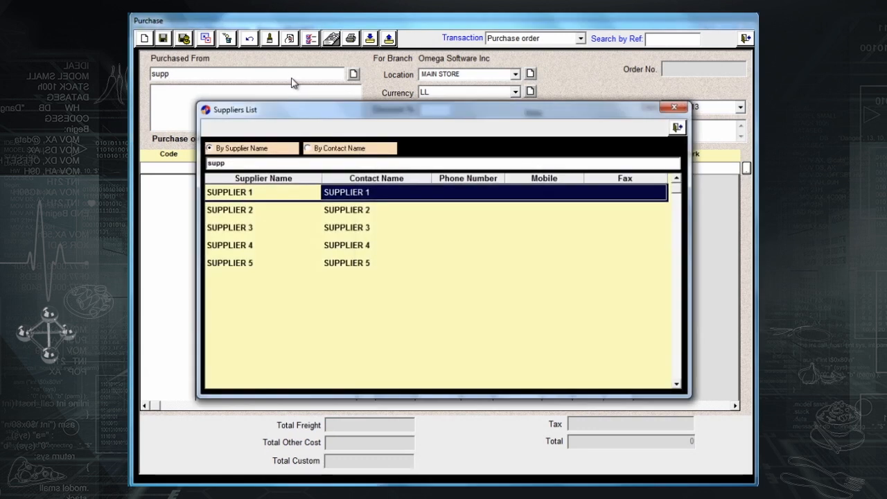
key(Return)
click(667, 109)
key(Down)
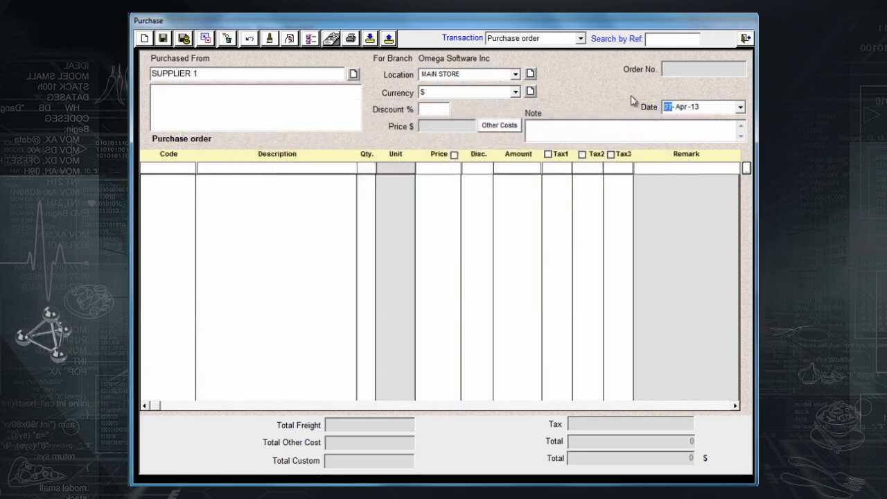
Step: Add 10 boxes of Pepsi at a price of 100 to the purchase order
click(249, 168)
text(peps)
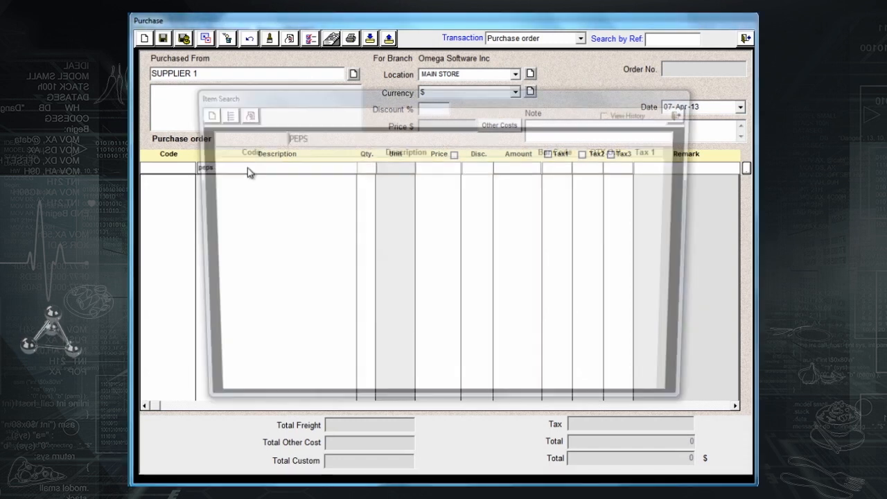
key(Return)
key(Return)
text(100)
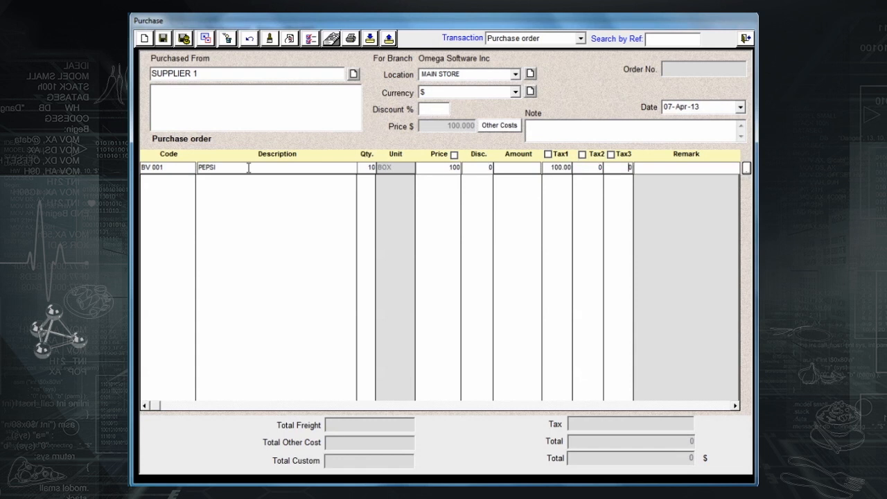
key(Return)
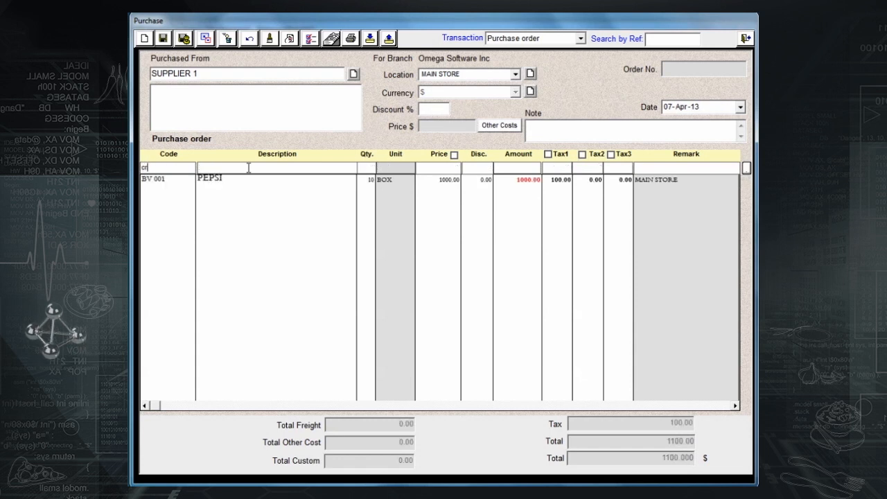
Step: Add 10 boxes of Crush to the purchase order at the default price
key(Return)
key(Return)
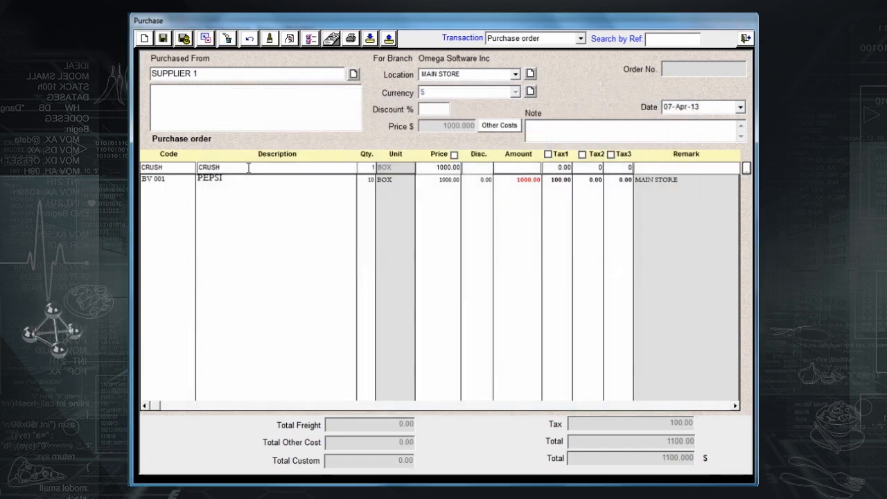
key(Return)
key(Return)
key(Return)
key(Return)
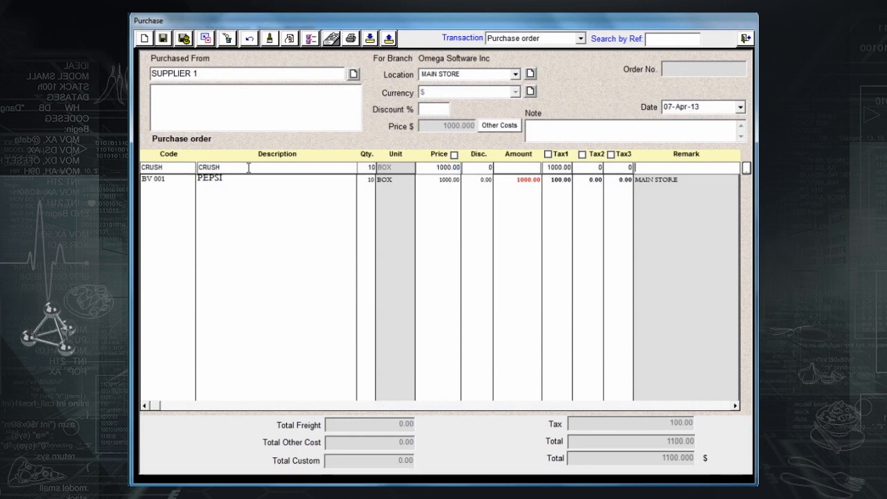
key(Return)
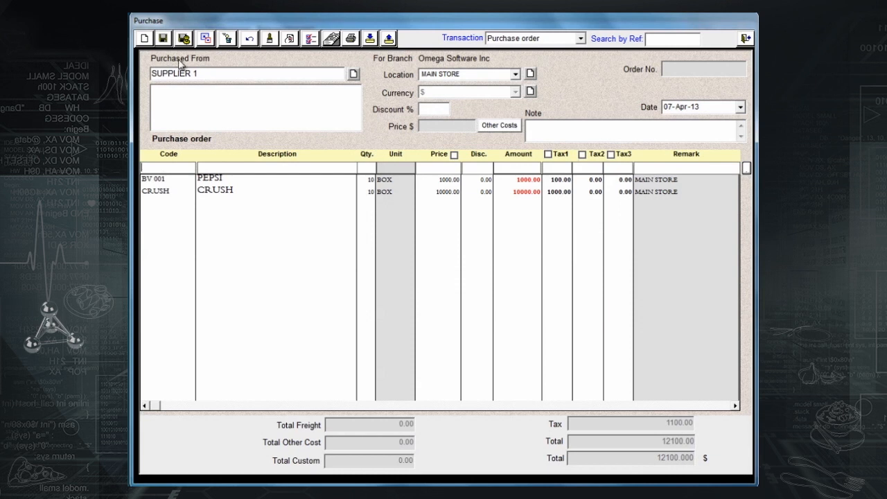
Step: Save the purchase order, generate its printout, and close the print preview
click(163, 40)
click(440, 285)
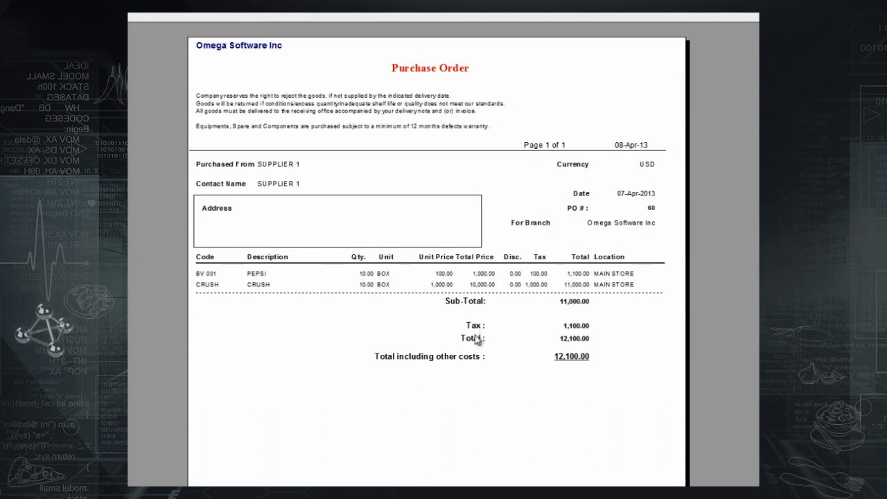
click(752, 15)
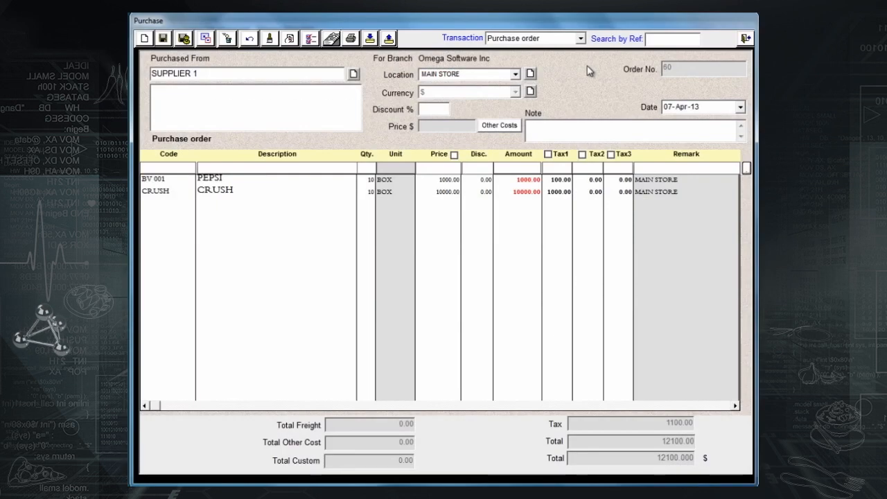
Step: View the list of saved purchase orders, and exit the Purchase window
click(205, 40)
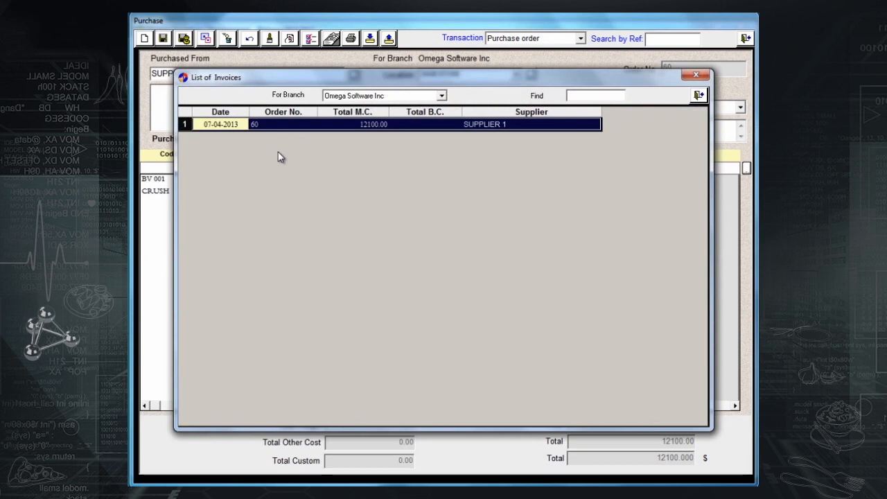
click(698, 95)
click(745, 39)
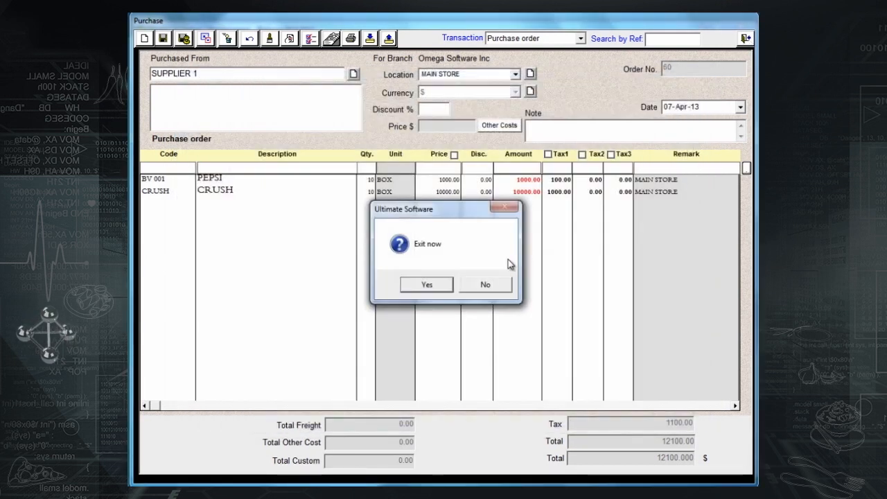
click(428, 289)
Step: Reopen the Purchase window, set the transaction type to Purchase order, and select SUPPLIER 1
click(382, 239)
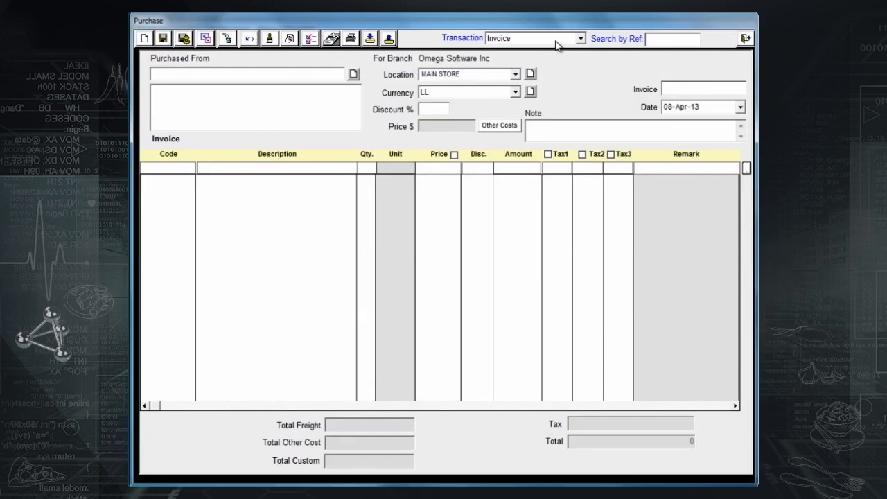
click(580, 39)
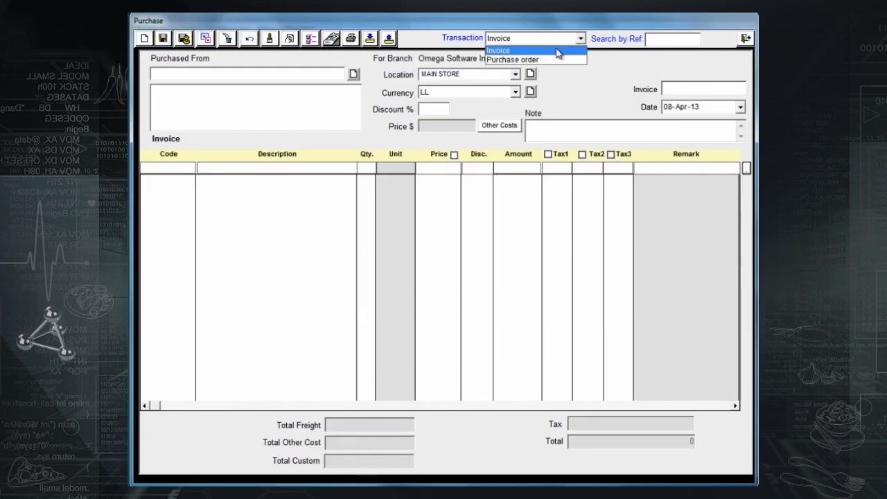
click(540, 59)
click(226, 74)
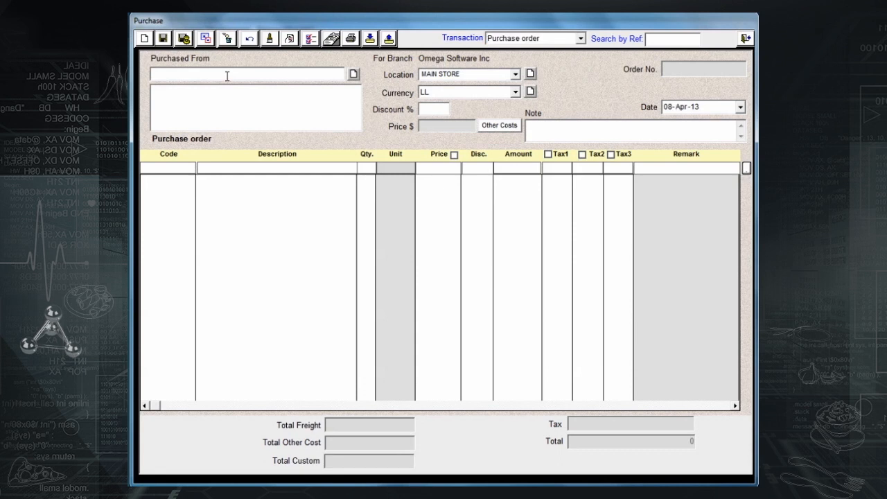
key(Return)
key(Return)
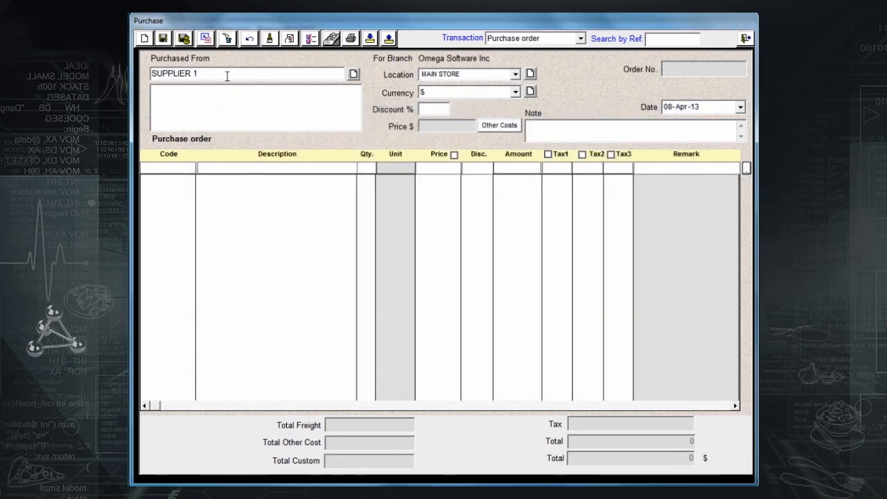
Step: Open SUPPLIER 1's saved purchase order dated 07-04-2013 from the list of orders
click(205, 38)
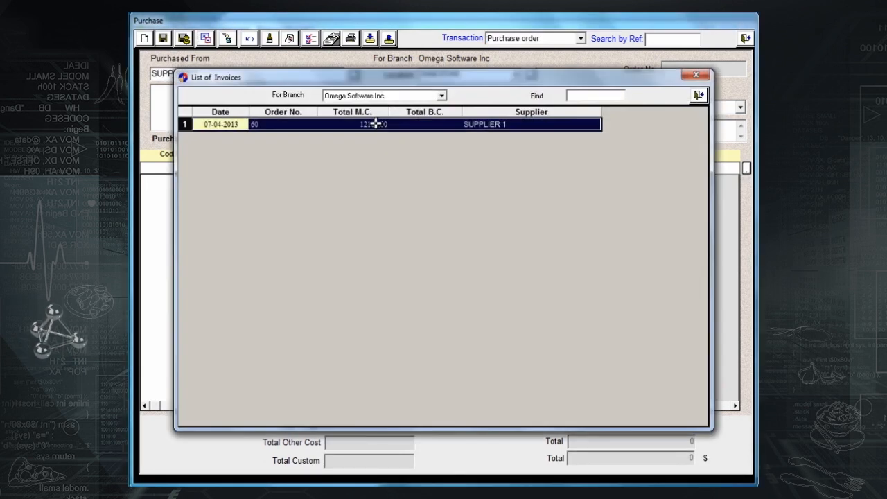
click(375, 123)
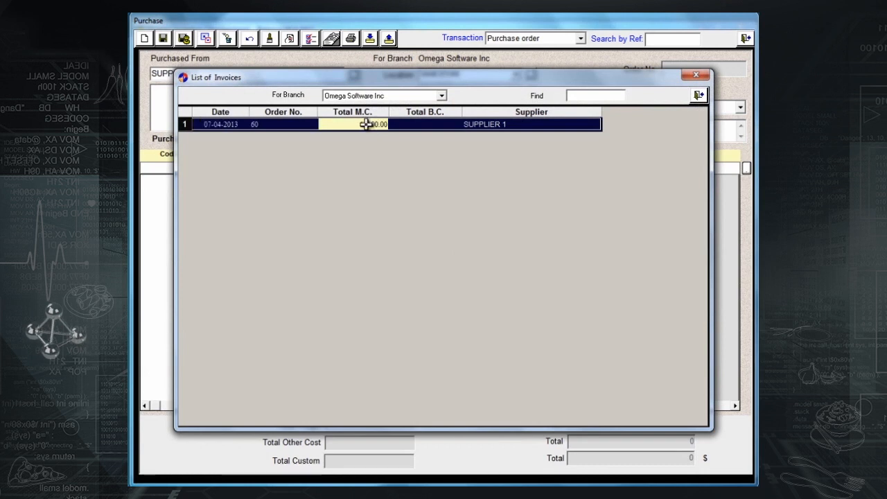
double_click(366, 124)
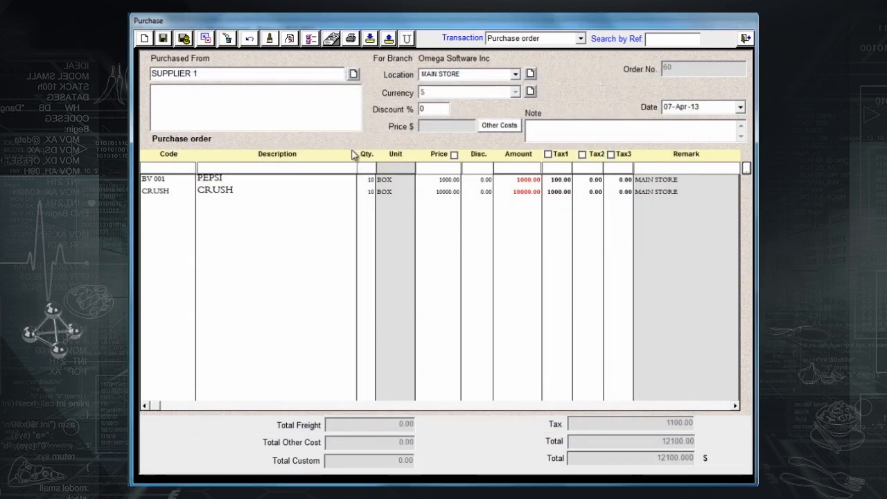
Step: Convert the recalled purchase order into an Invoice transaction with invoice number 125453, dated 08-Apr-13
click(580, 39)
click(528, 53)
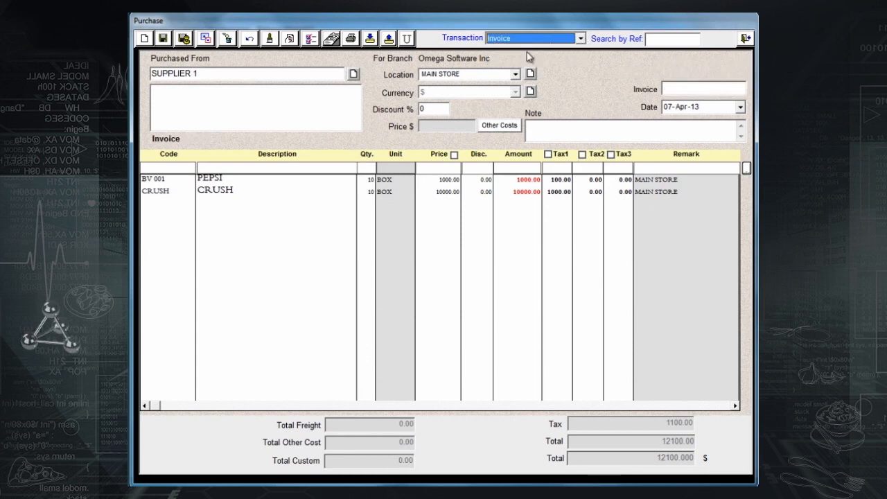
click(696, 90)
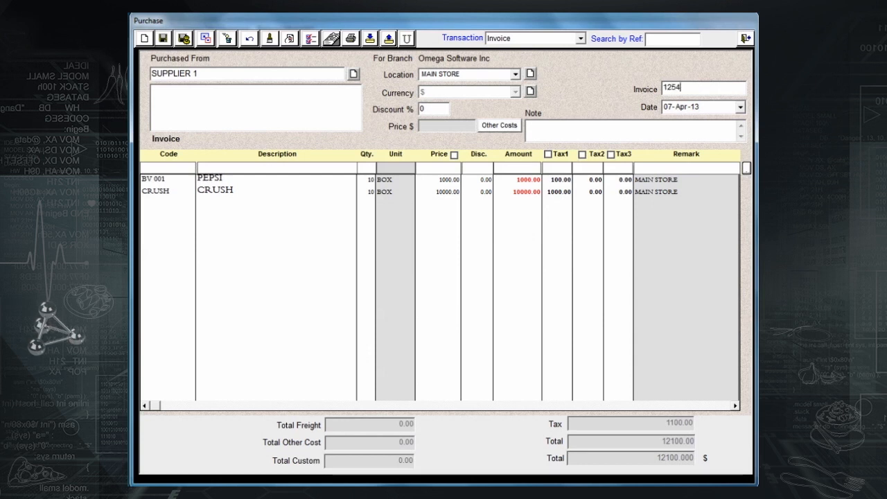
click(668, 108)
text(08)
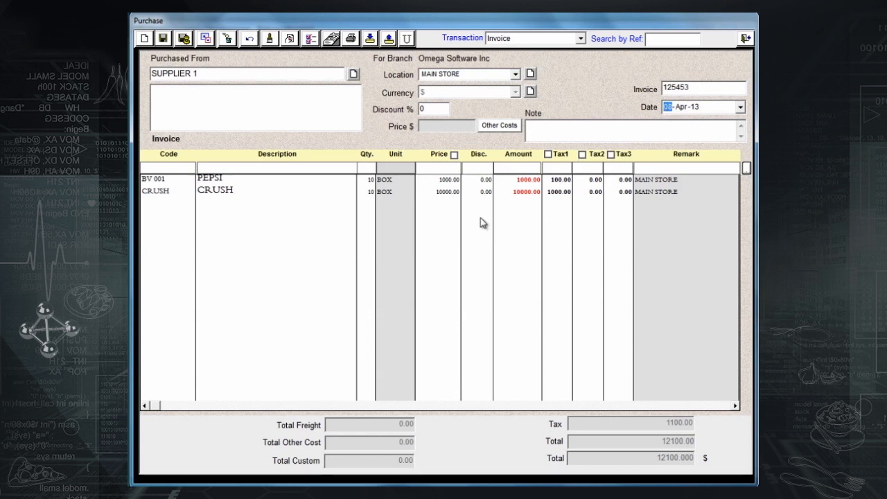
Step: Change the PEPSI line's quantity to 9 on the SUPPLIER 1 invoice
click(398, 183)
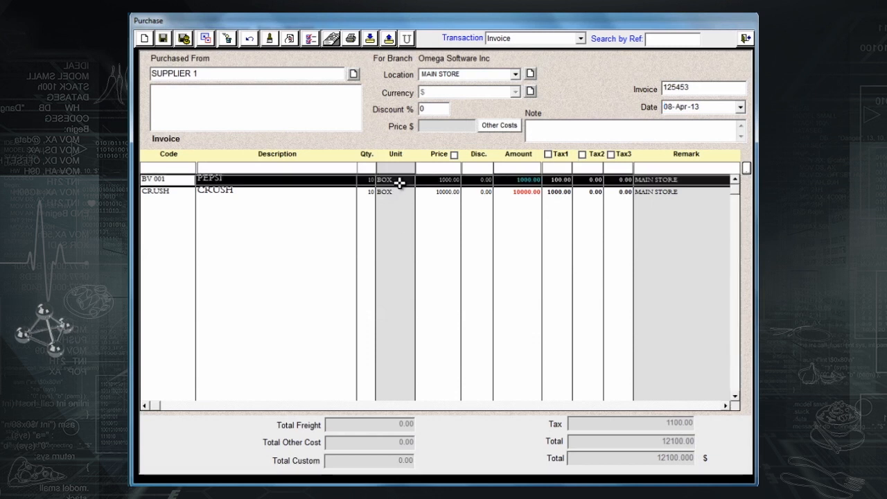
double_click(400, 183)
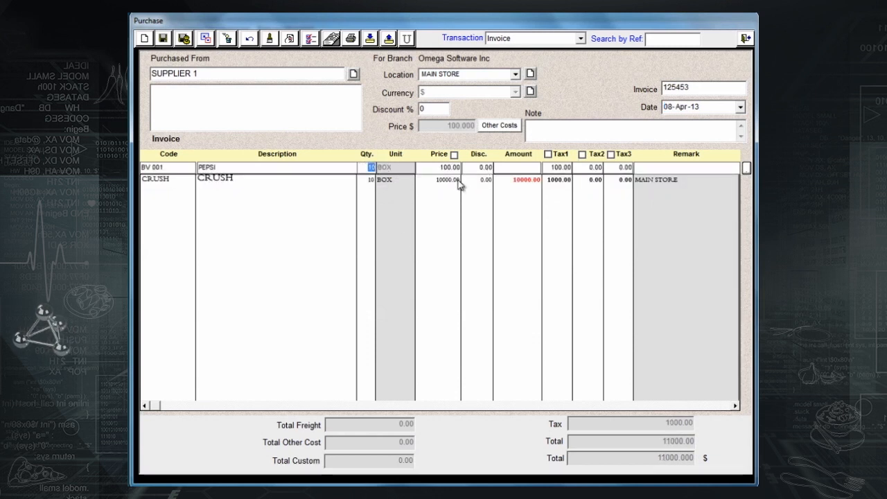
key(Return)
key(Return)
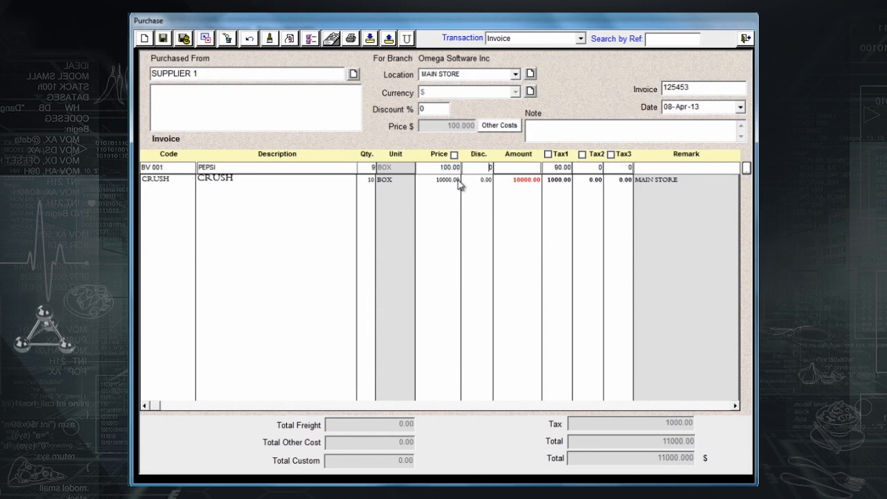
key(Return)
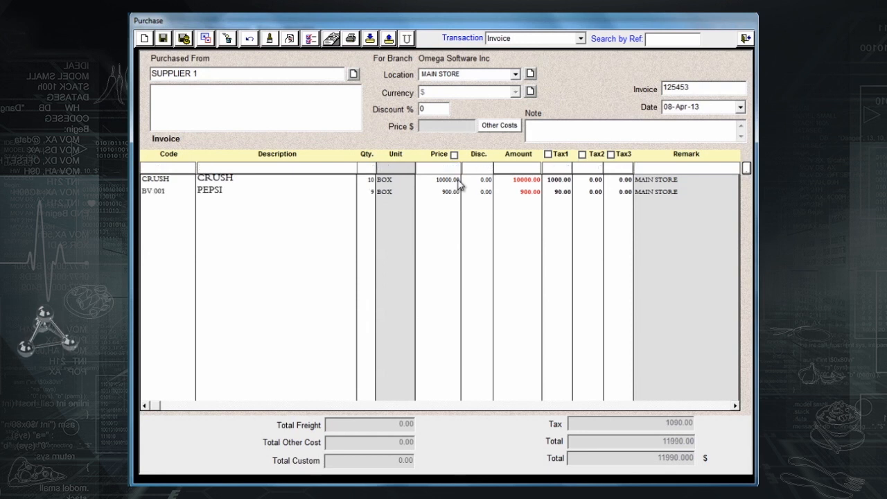
Step: Set the CRUSH line's unit price to 1200, and save the invoice with its printout
double_click(459, 180)
text(1200)
key(Return)
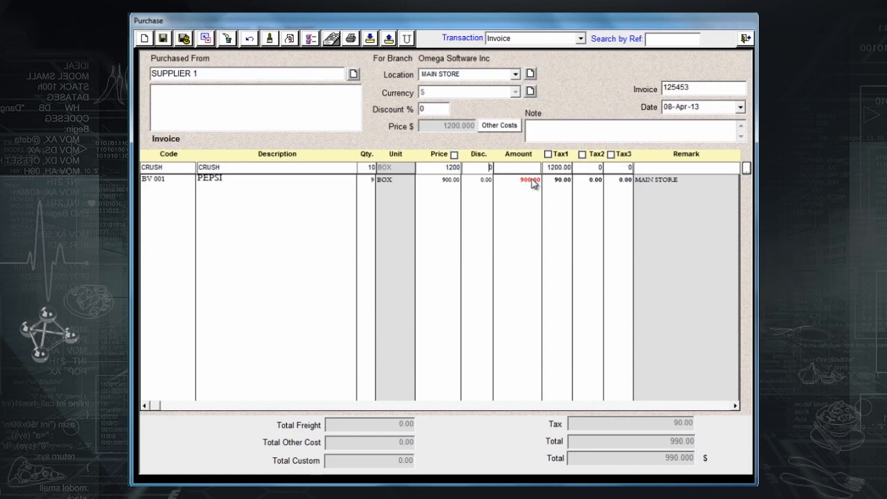
key(Return)
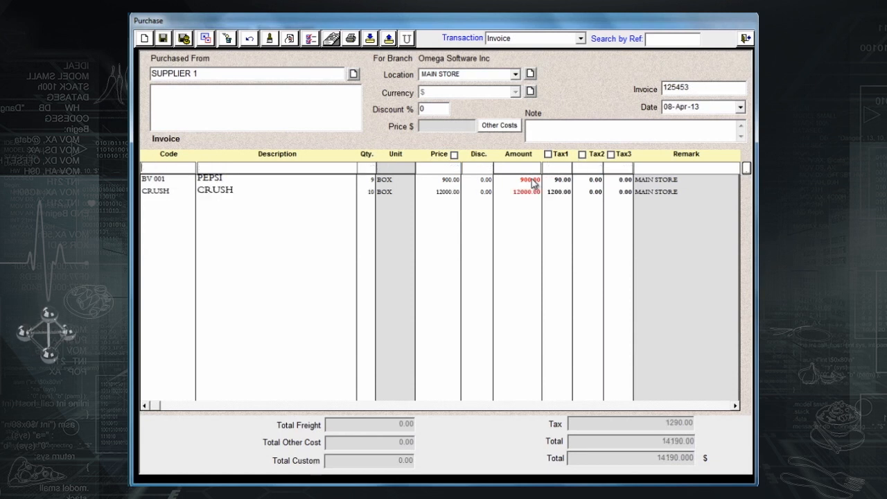
click(162, 39)
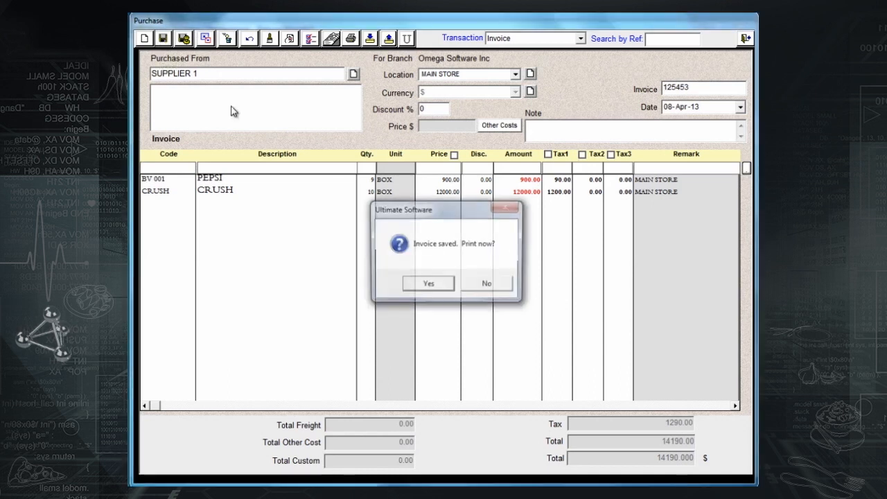
click(428, 285)
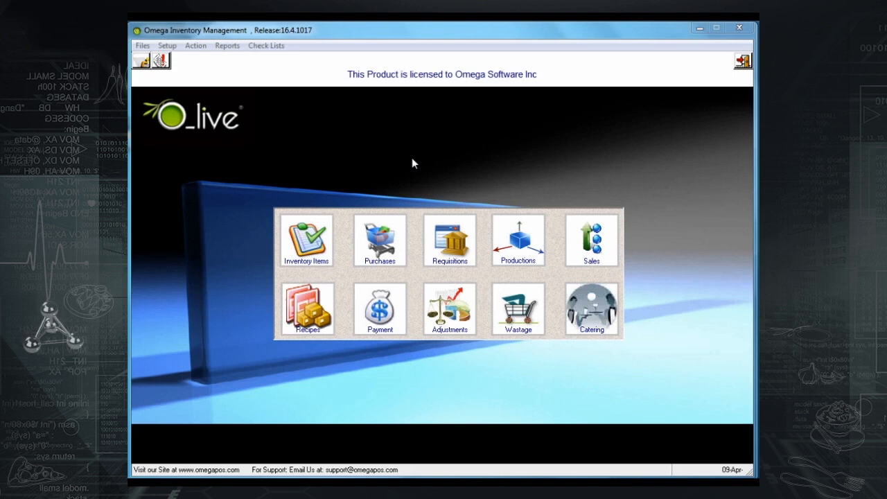
Step: Record and save a Cash supplier payment of 2000 to SUPPLIER 1
click(380, 313)
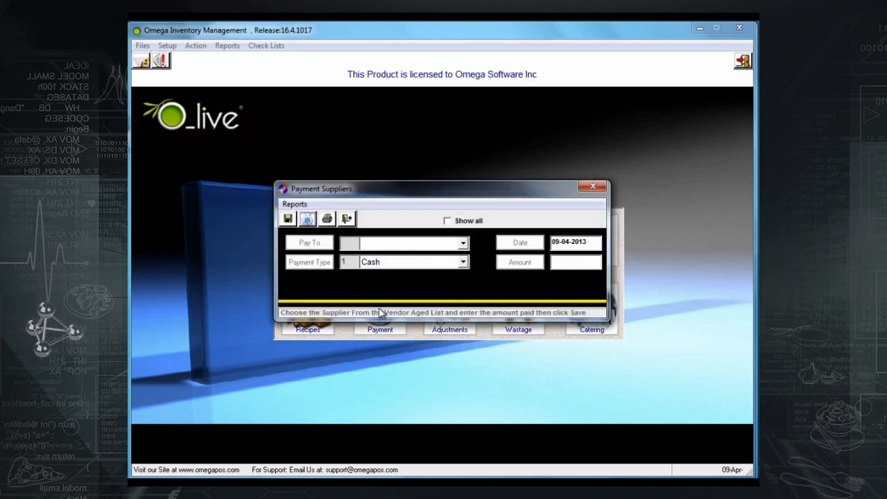
click(463, 243)
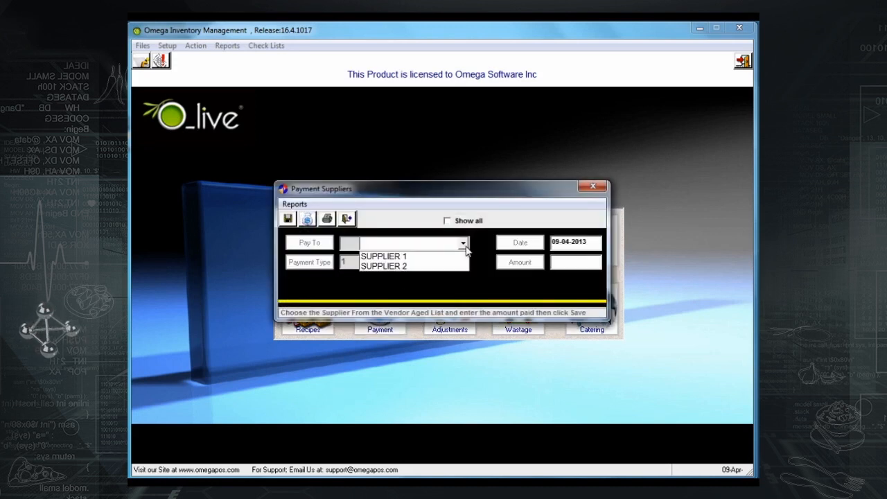
click(459, 258)
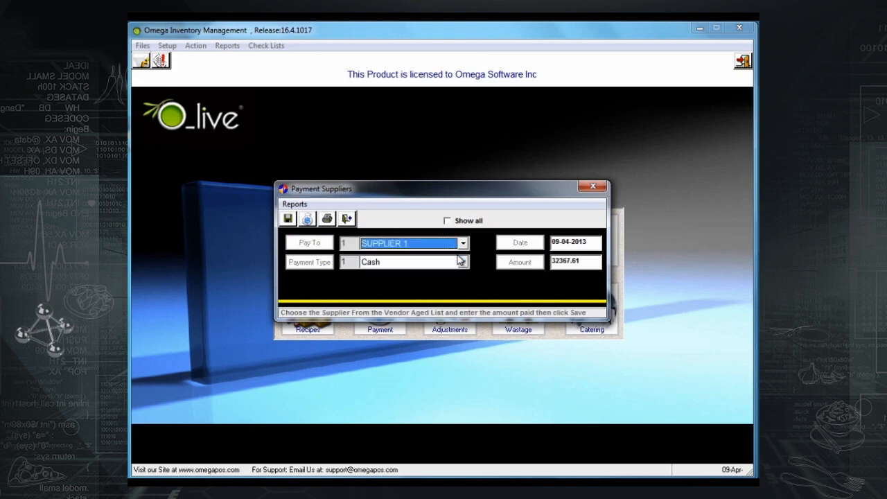
click(580, 262)
text(2000)
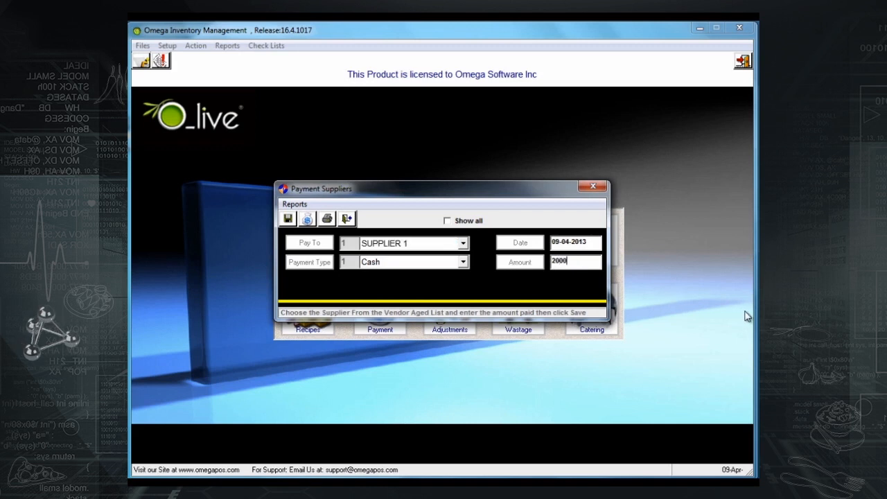
click(289, 219)
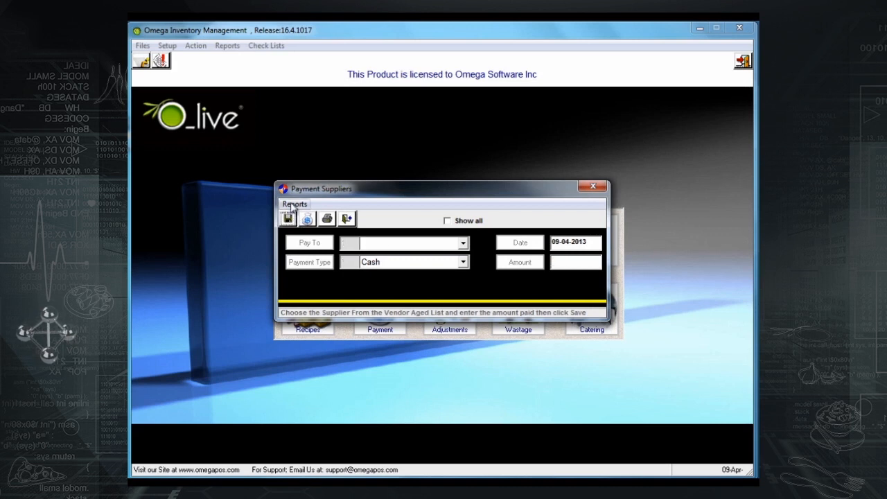
Step: Preview the Statement of Account for SUPPLIER 1 only, from 01-Apr-13 to 09-Apr-13, and close its options
click(293, 204)
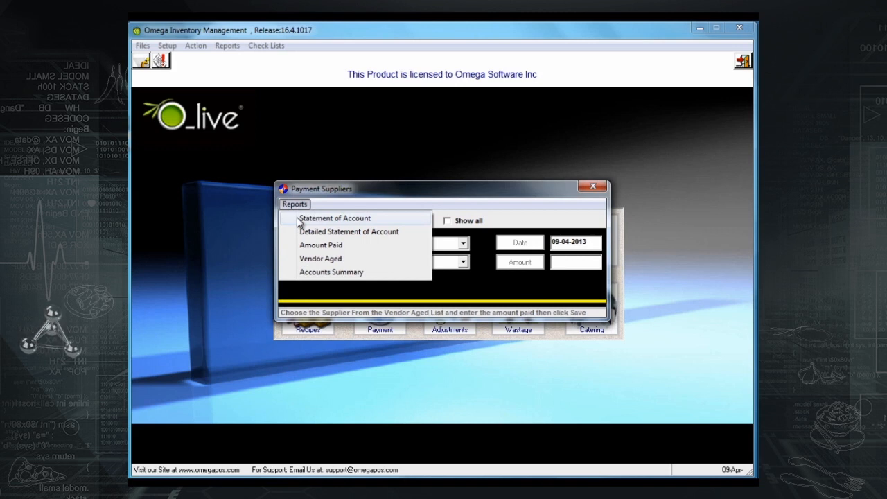
click(299, 219)
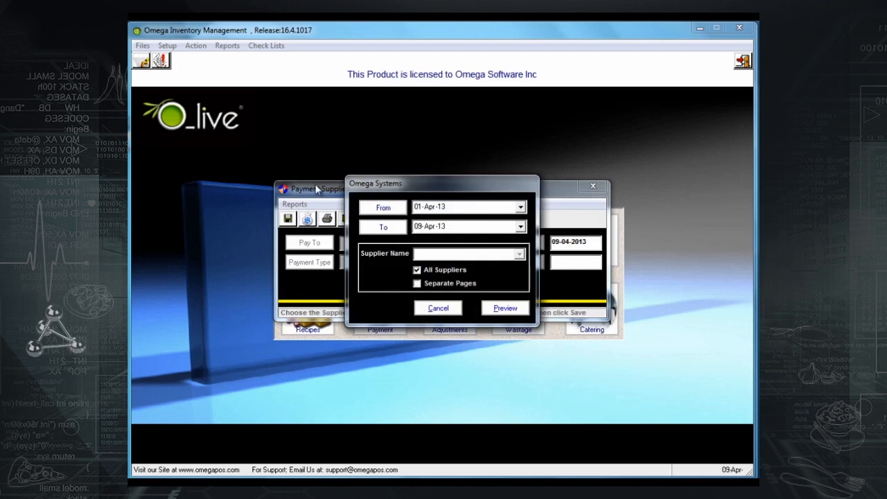
click(444, 271)
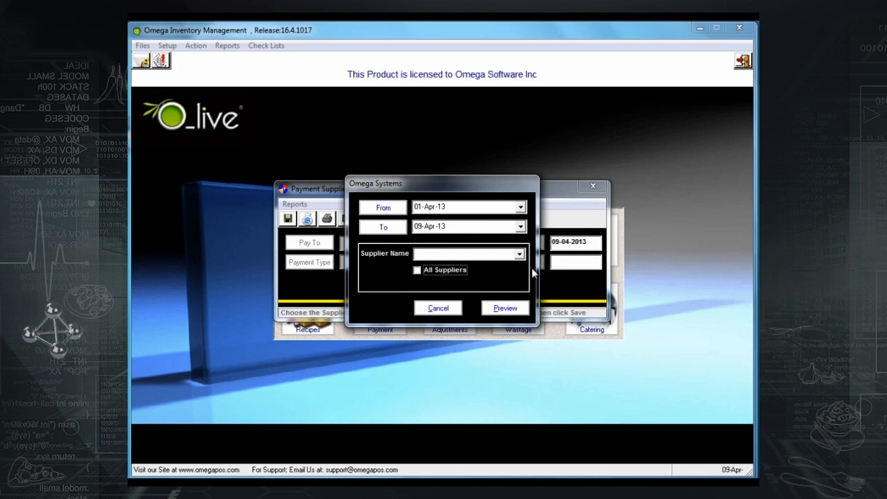
click(518, 254)
click(502, 265)
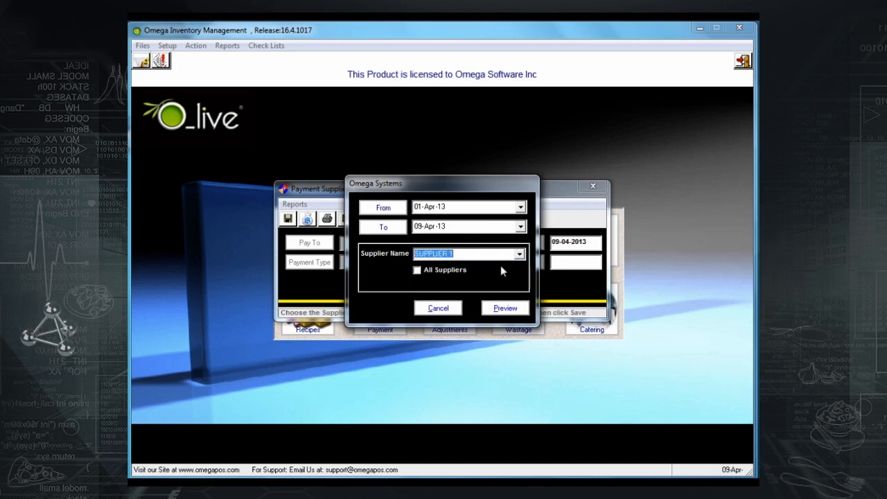
click(509, 312)
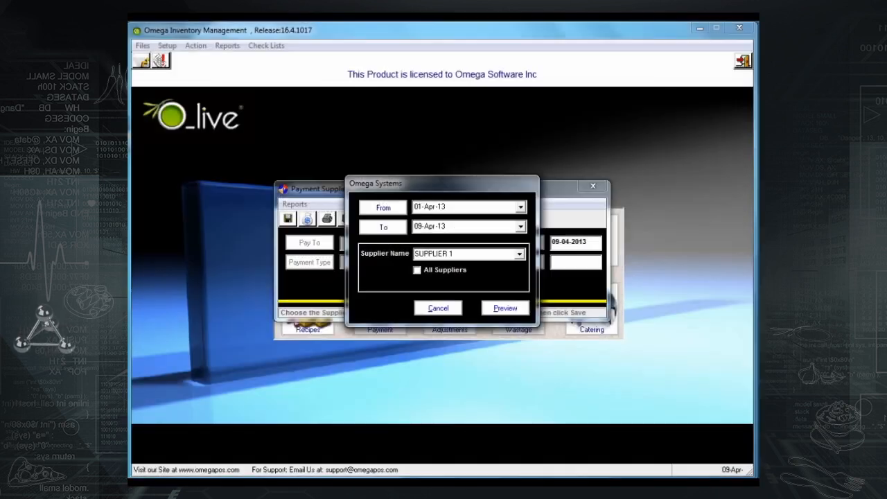
click(438, 308)
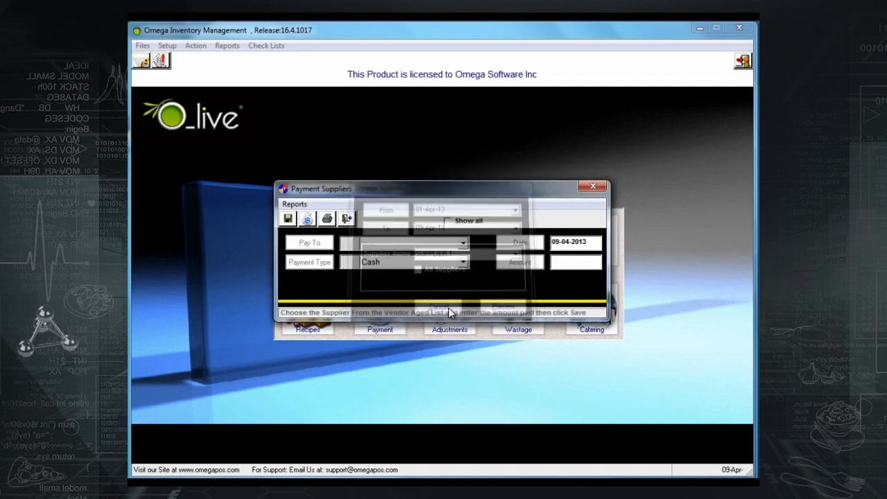
Step: View the Vendor Aged report, and preview the Amount Paid report from 01-Apr-13 to 09-Apr-13
click(295, 204)
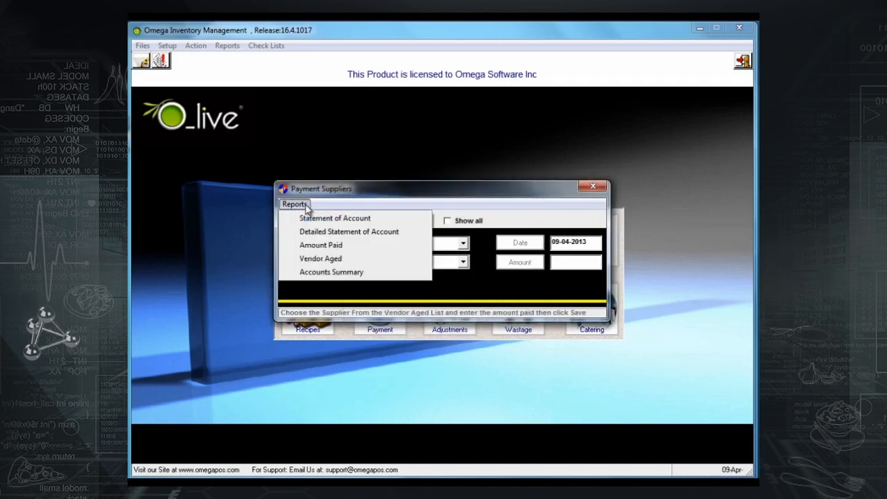
click(324, 259)
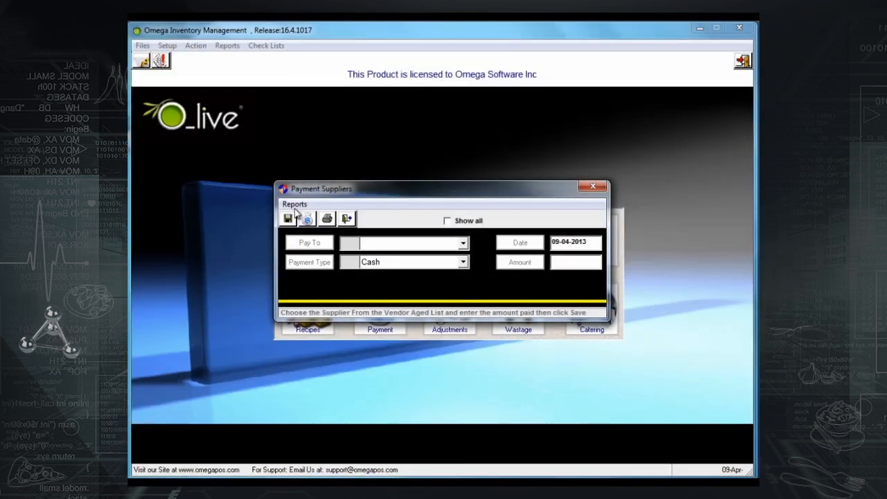
click(295, 203)
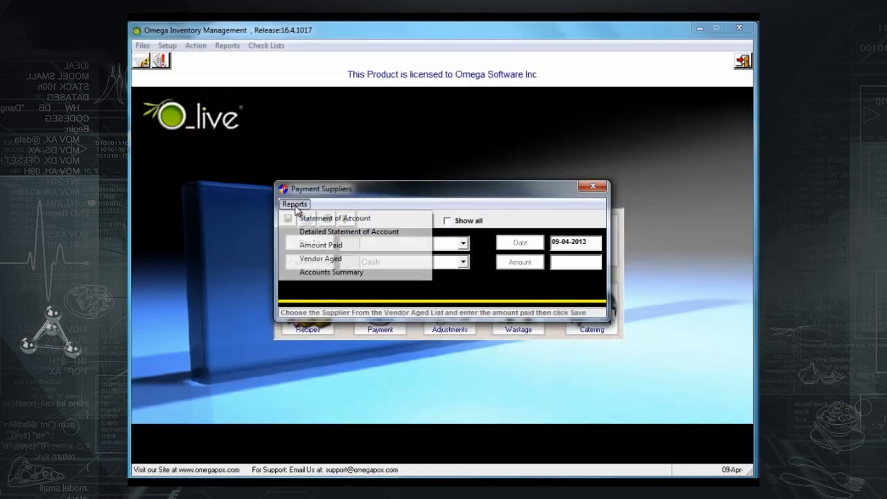
click(305, 246)
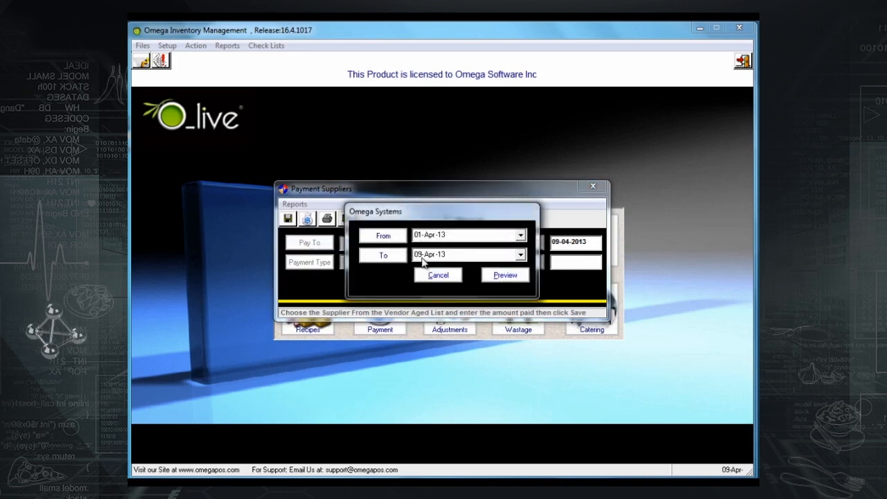
click(499, 277)
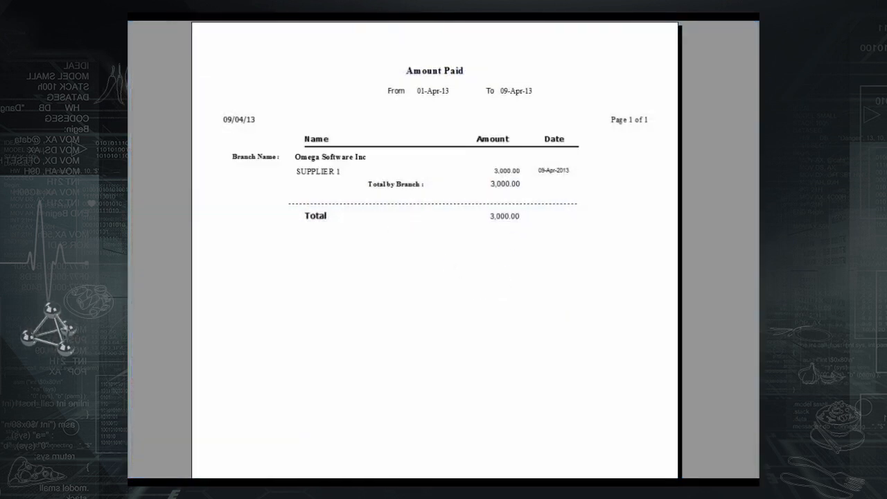
key(Escape)
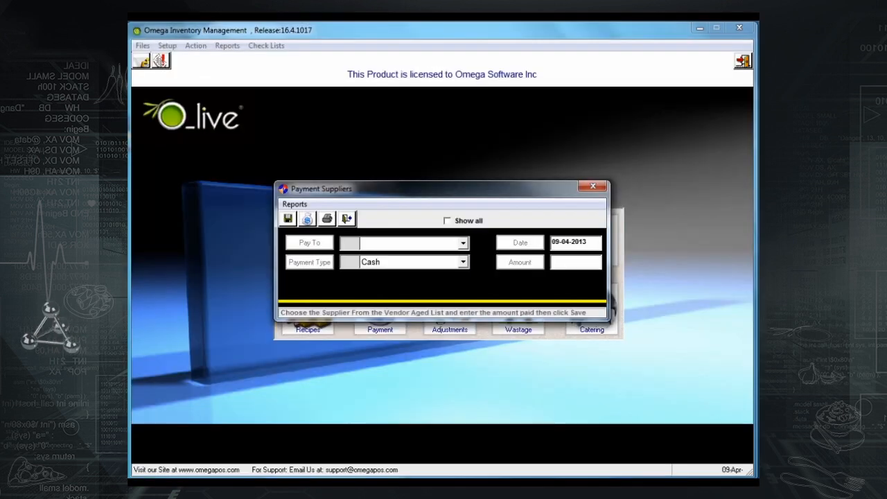
Step: Preview the suppliers' Accounts Summary report from 01-Apr-13 to 09-Apr-13
click(294, 203)
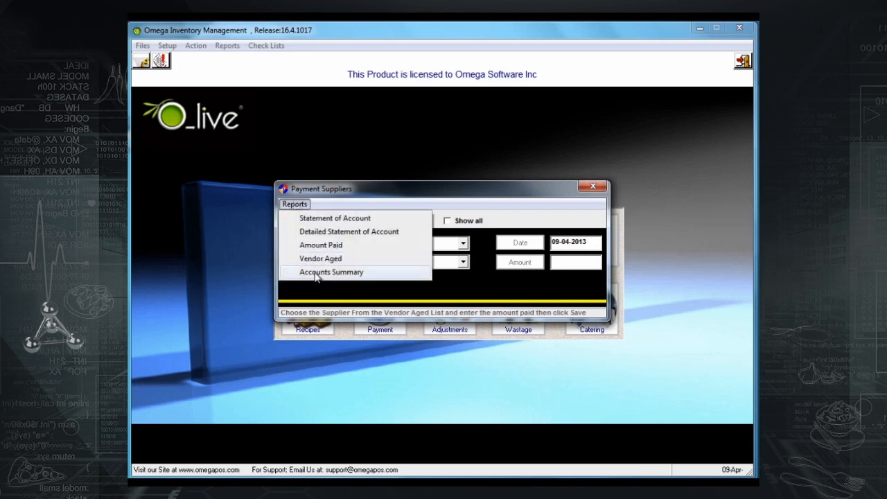
click(331, 273)
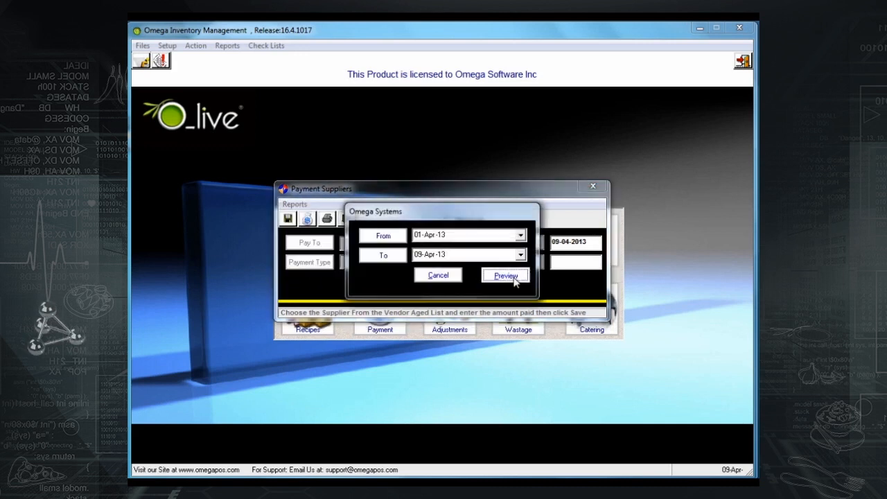
click(505, 275)
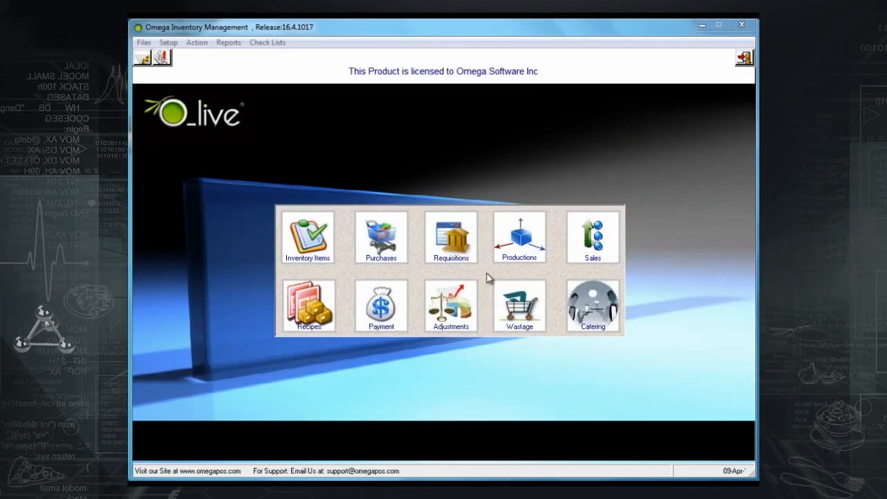
Step: Start a new requisition in the Requisitions window and open its requisition date for editing
click(468, 259)
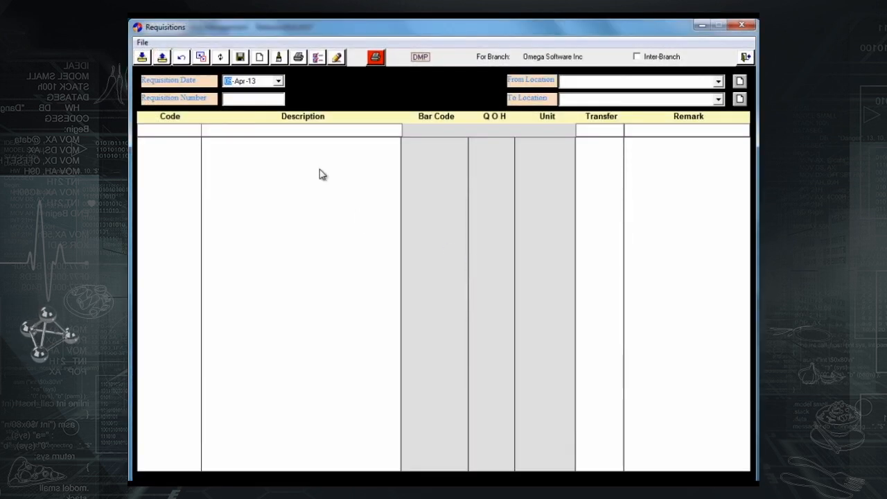
click(260, 61)
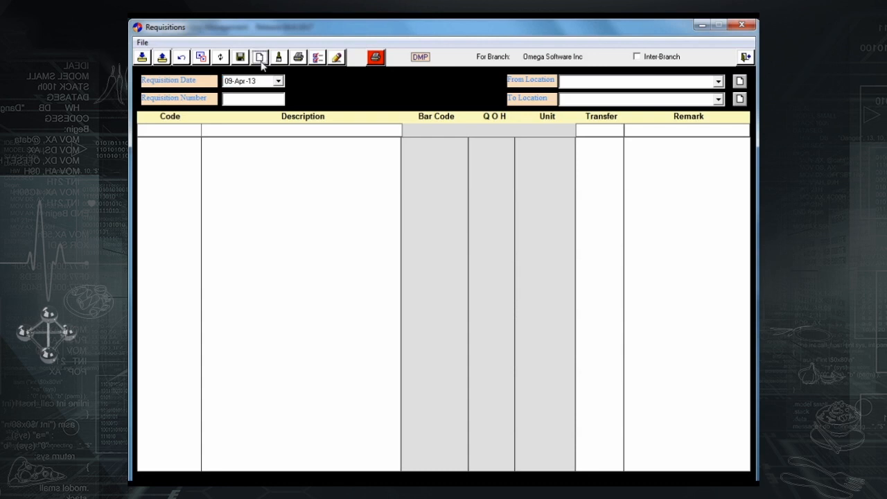
click(232, 82)
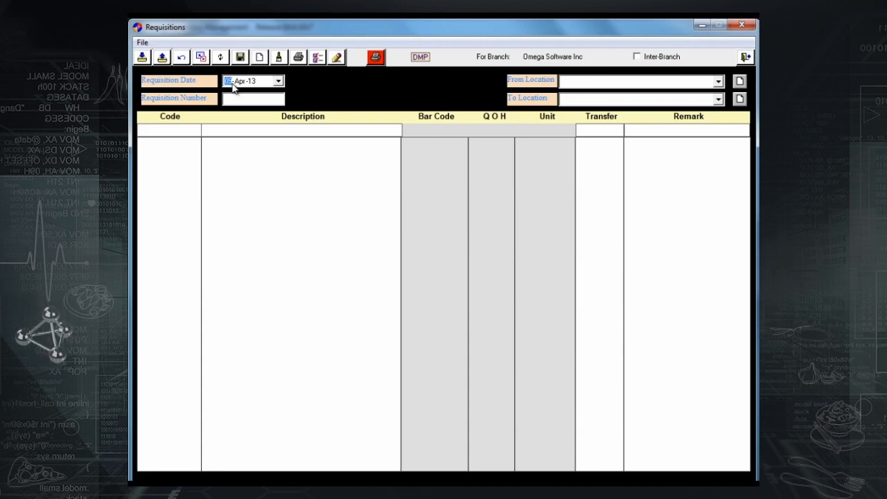
Step: Set the requisition number to 16, with MAIN STORE as the source location and BAR as the destination
click(237, 99)
text(16)
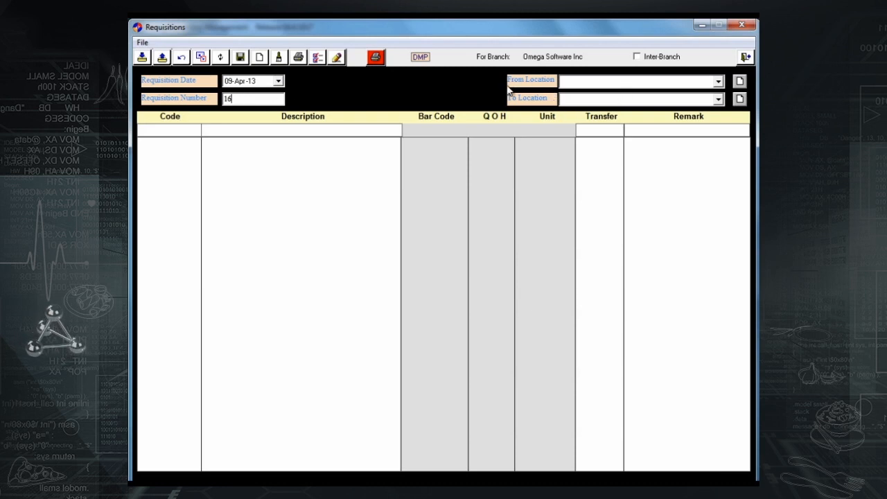
click(593, 83)
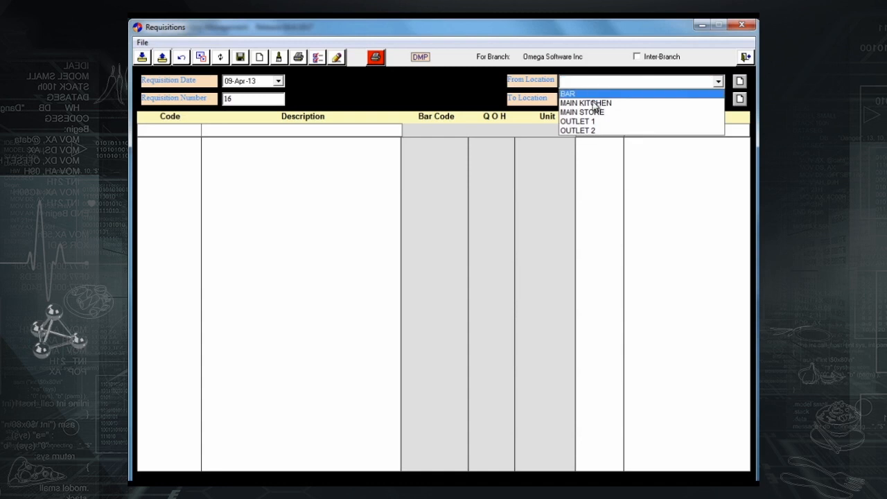
click(594, 112)
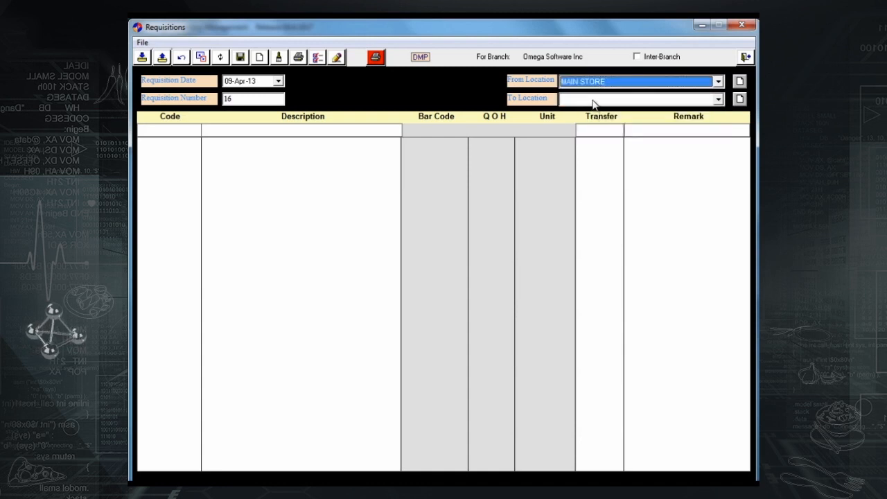
click(592, 104)
click(588, 109)
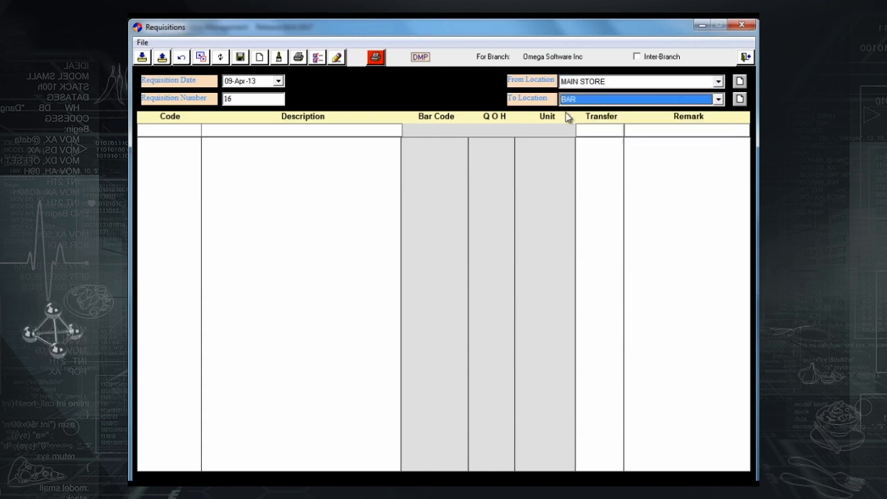
Step: Look up PEPSI and add it to the requisition with a transfer quantity of 10 and the remark "Remark"
click(369, 131)
text(peps)
key(Return)
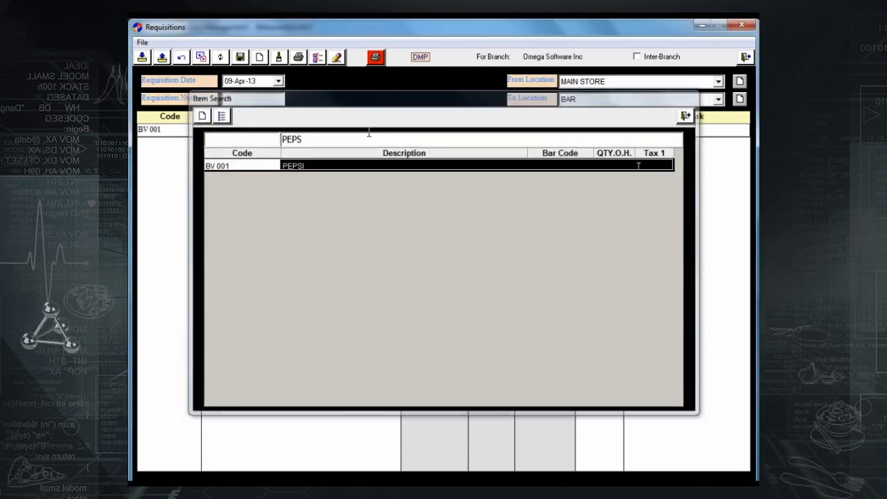
key(Return)
text(0)
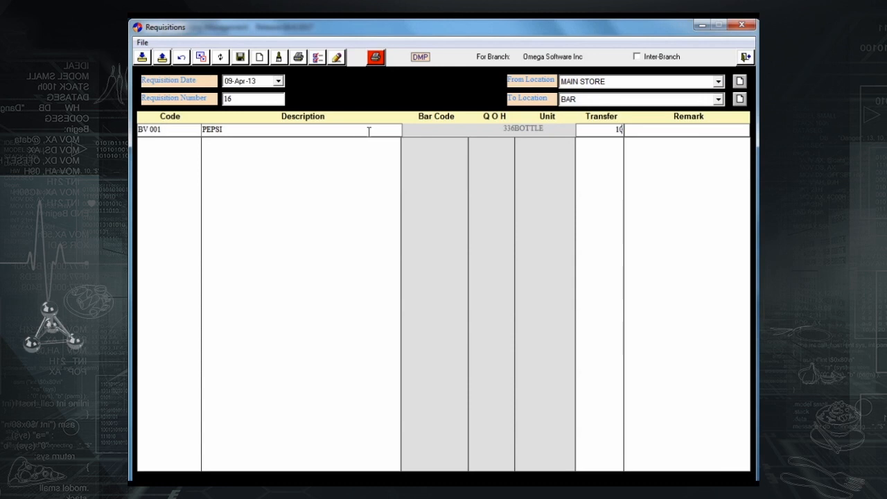
key(Return)
text(R)
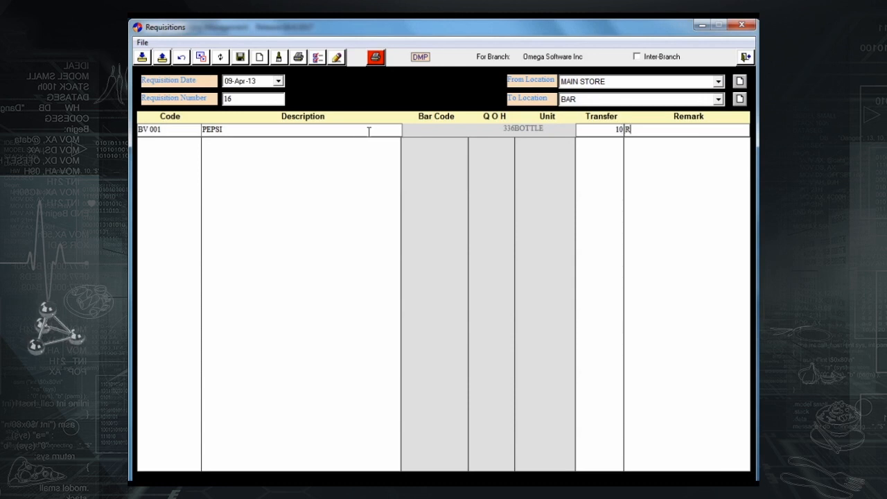
text(emark)
key(Return)
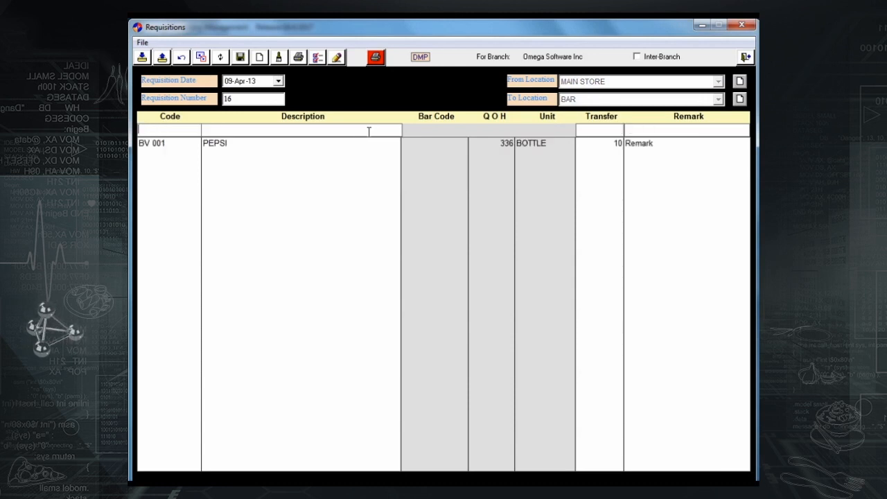
Step: Add the CRUSH item to the requisition with a transfer quantity of 10
text(cru)
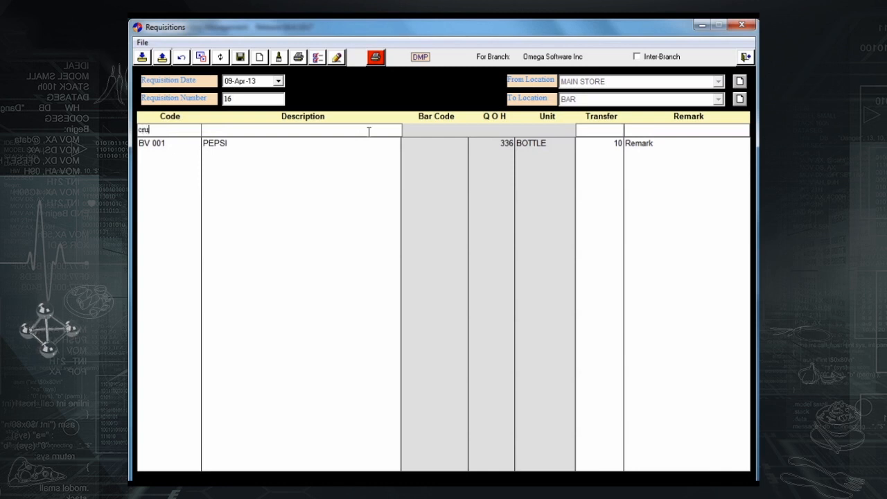
key(Return)
key(Return)
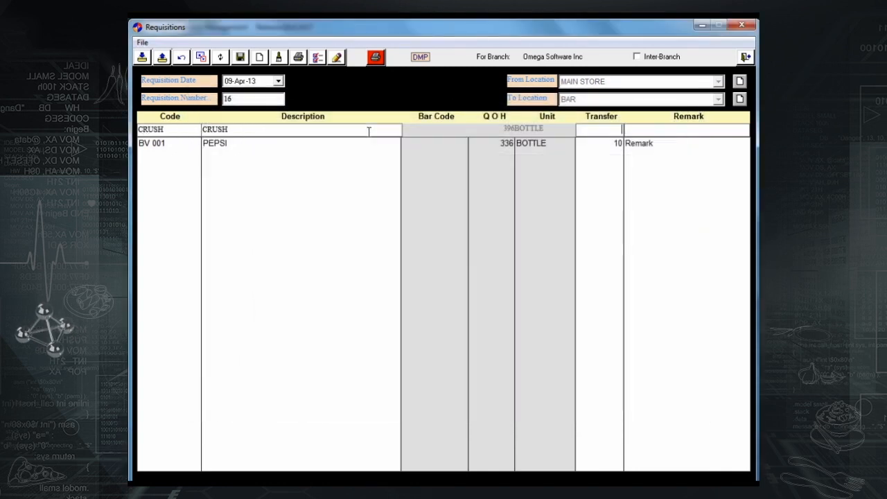
text(10)
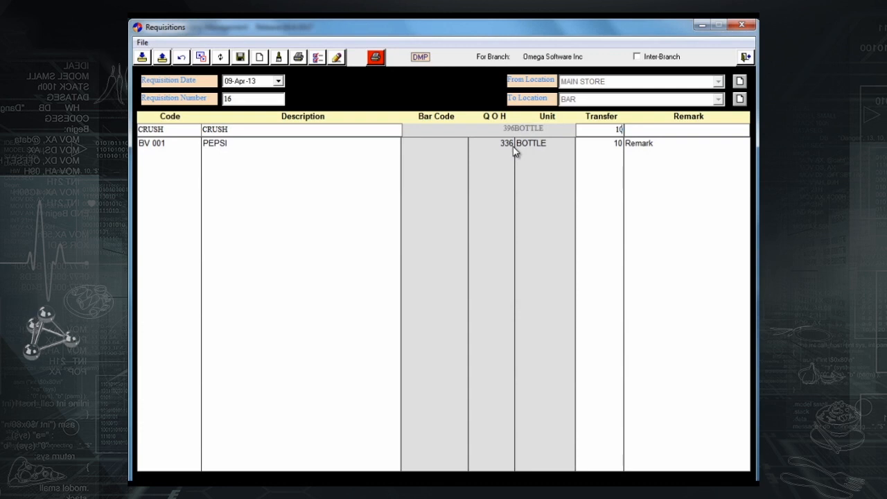
key(Return)
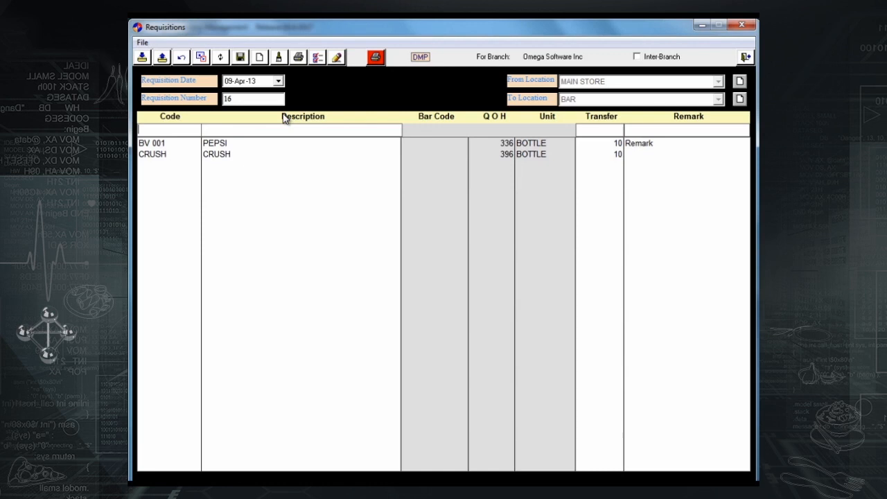
Step: Save the requisition, generate its printed requisition report and close the report
click(243, 61)
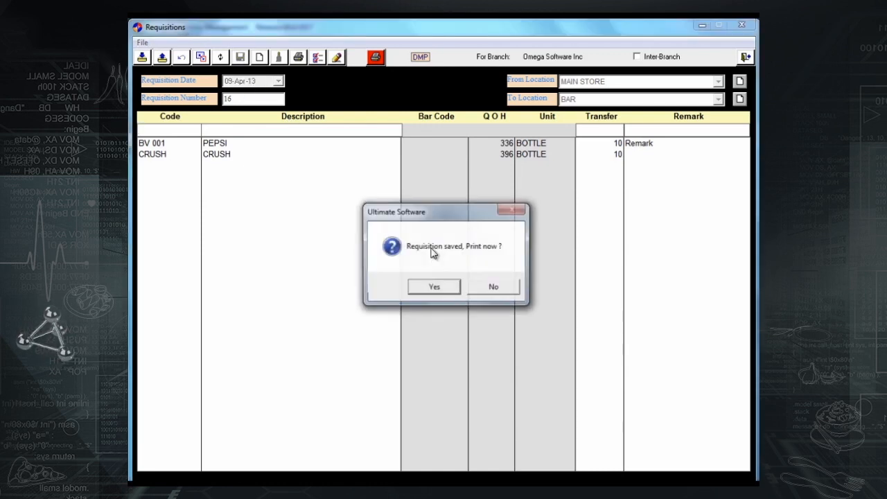
click(434, 287)
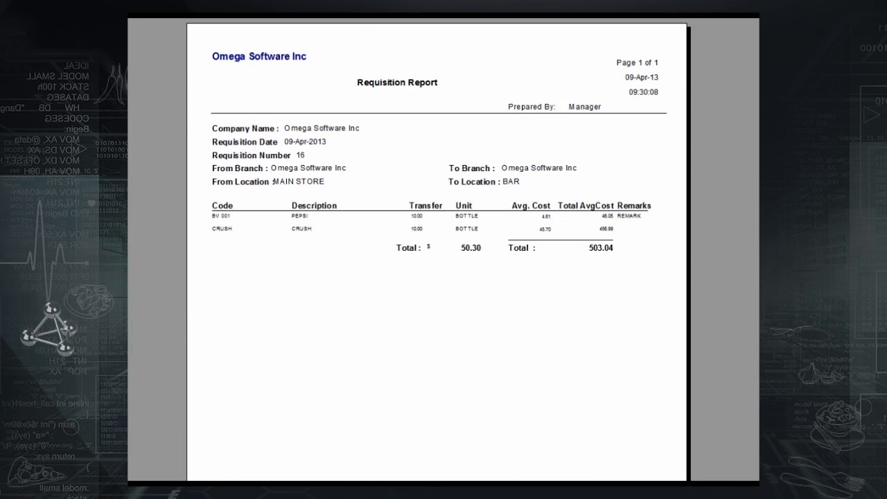
click(752, 15)
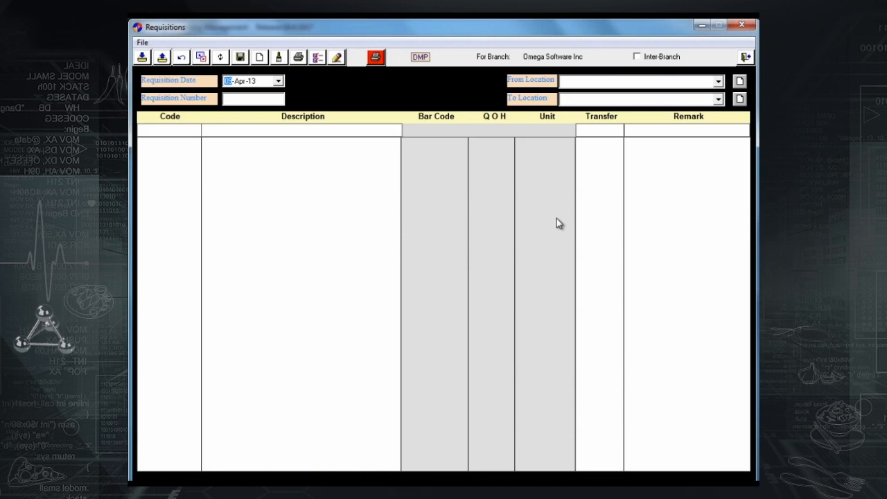
Step: List the saved requisitions, search for requisition number 5 and recall it
click(201, 57)
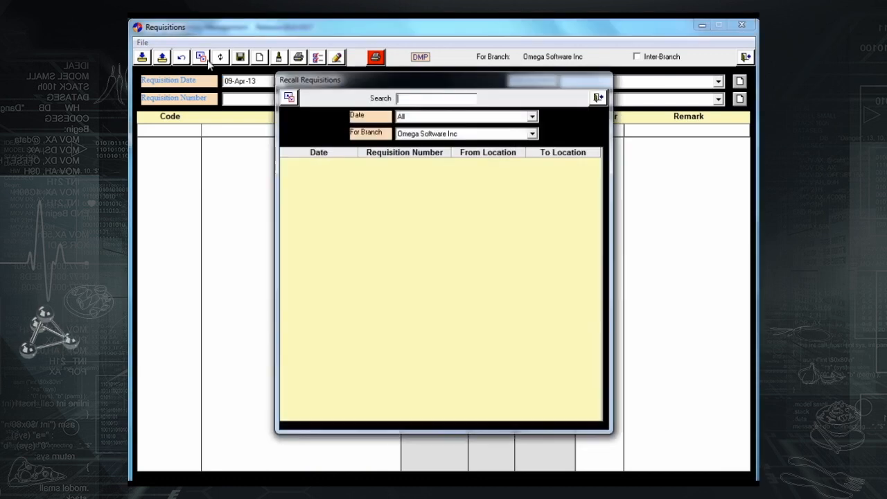
click(295, 97)
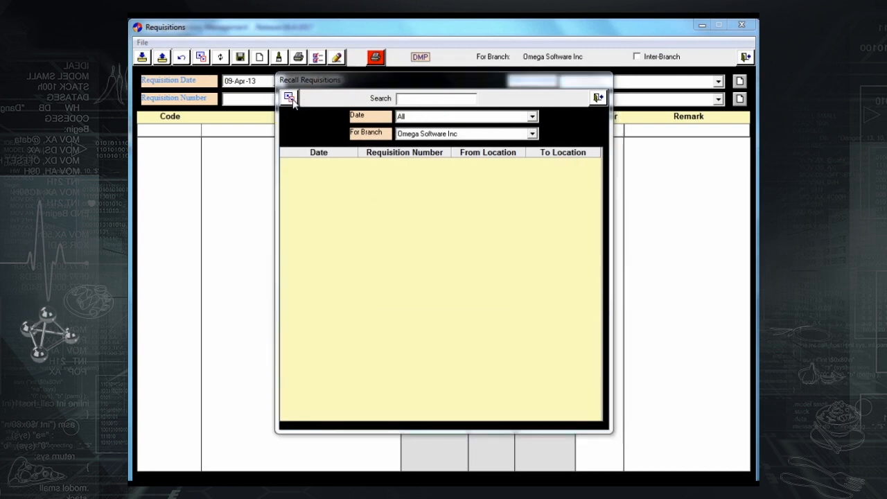
click(427, 288)
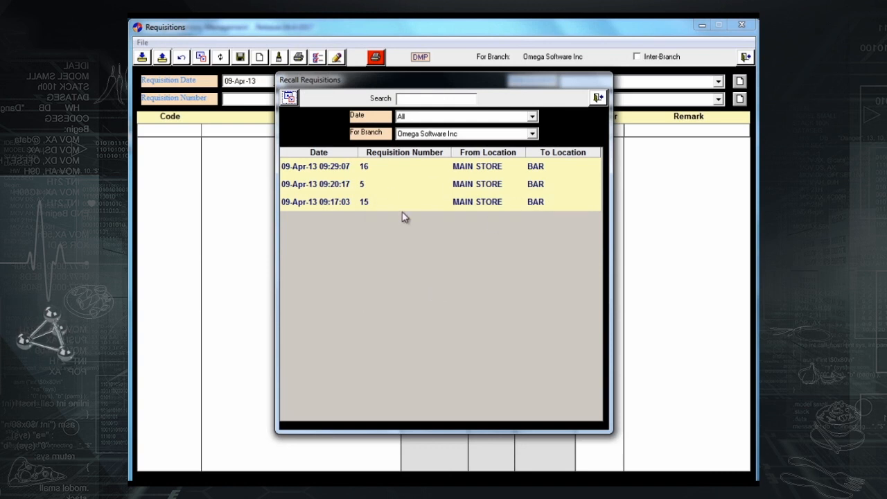
click(433, 98)
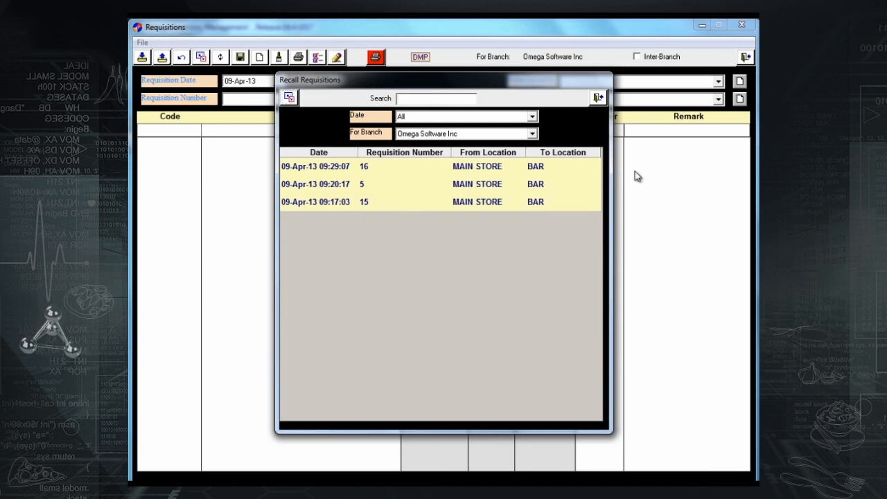
text(5)
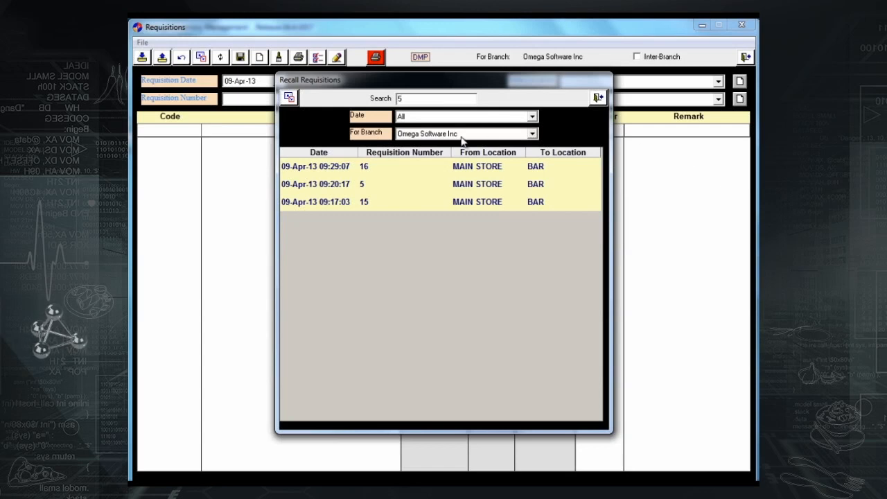
click(290, 97)
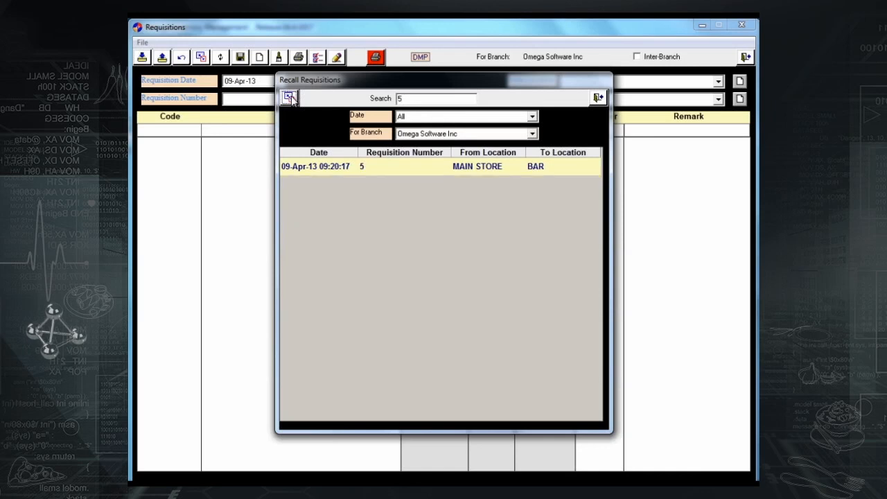
click(463, 167)
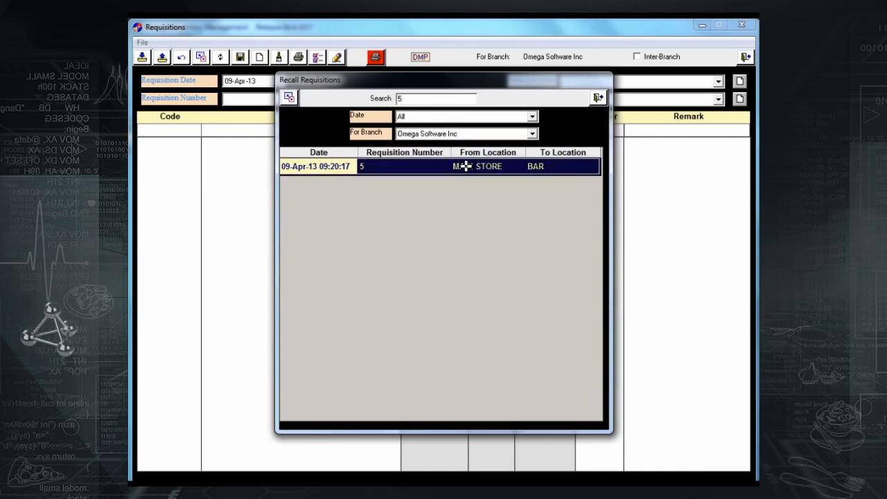
double_click(463, 166)
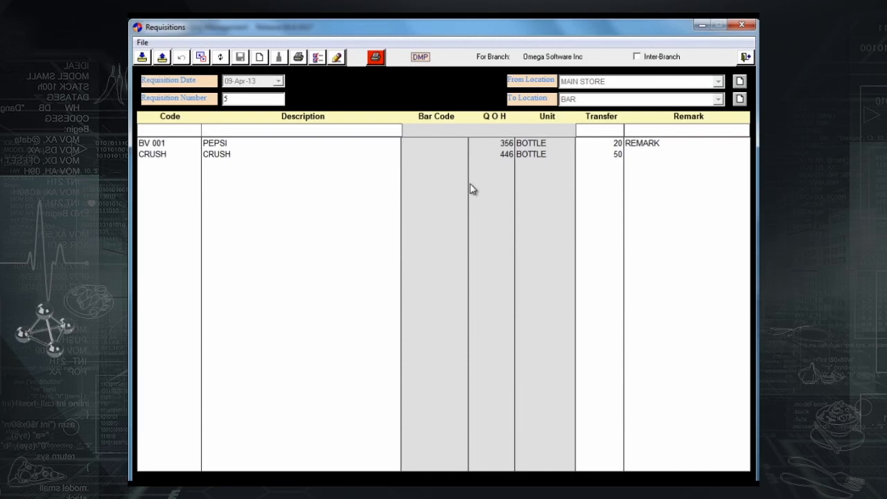
Step: Reverse requisition number 5, finding it in the reversal list and confirming the reversal
click(221, 57)
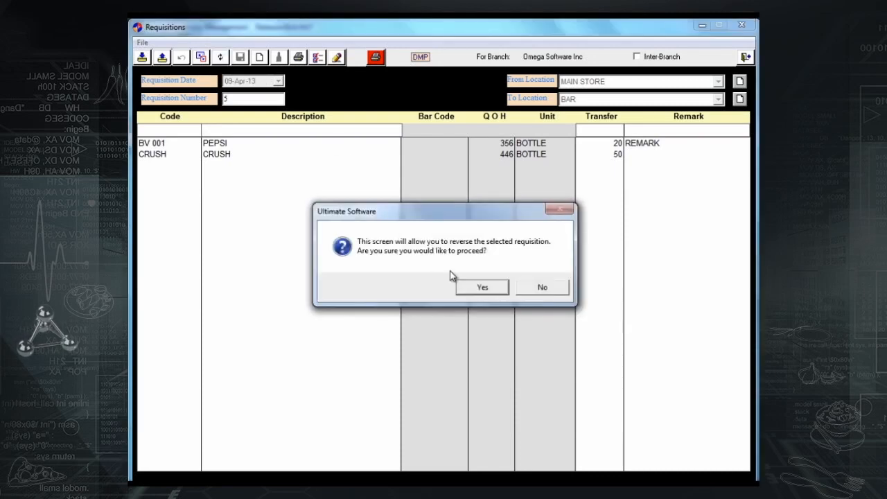
click(484, 288)
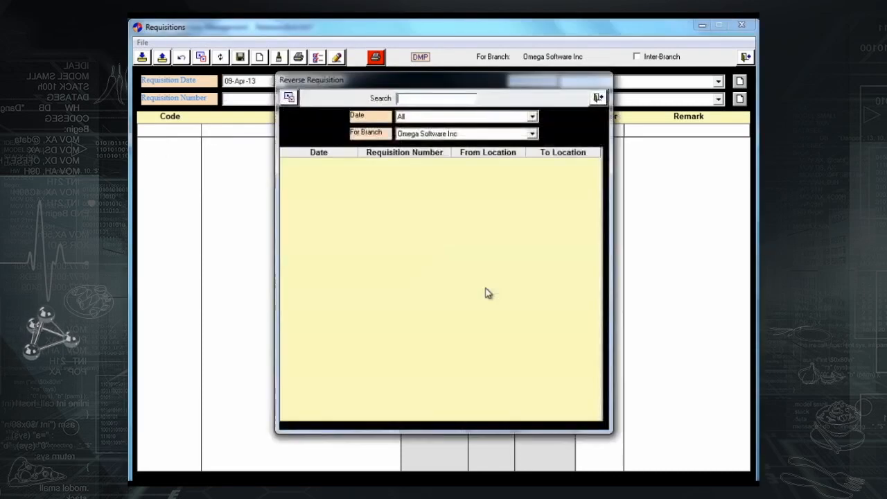
click(416, 100)
text(5)
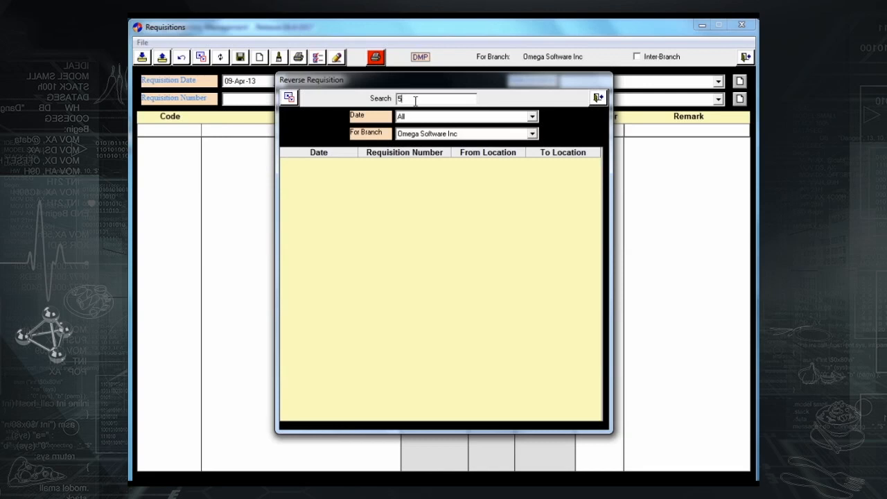
click(289, 97)
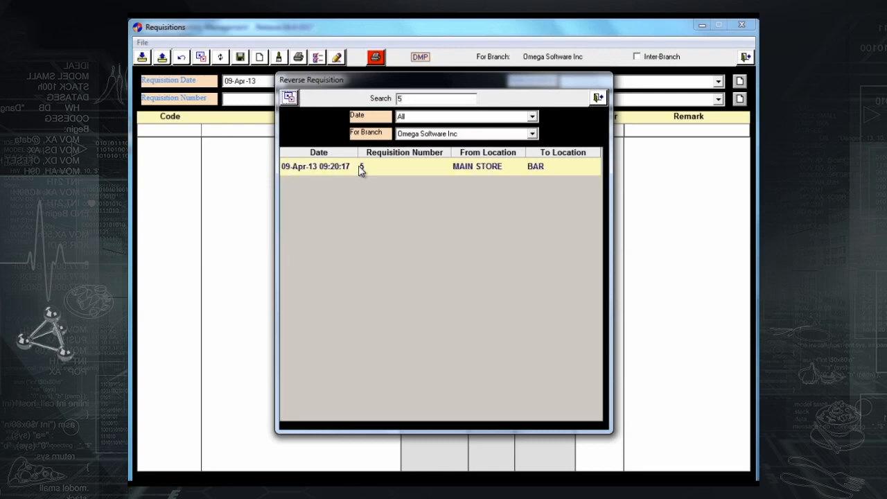
click(374, 167)
double_click(375, 167)
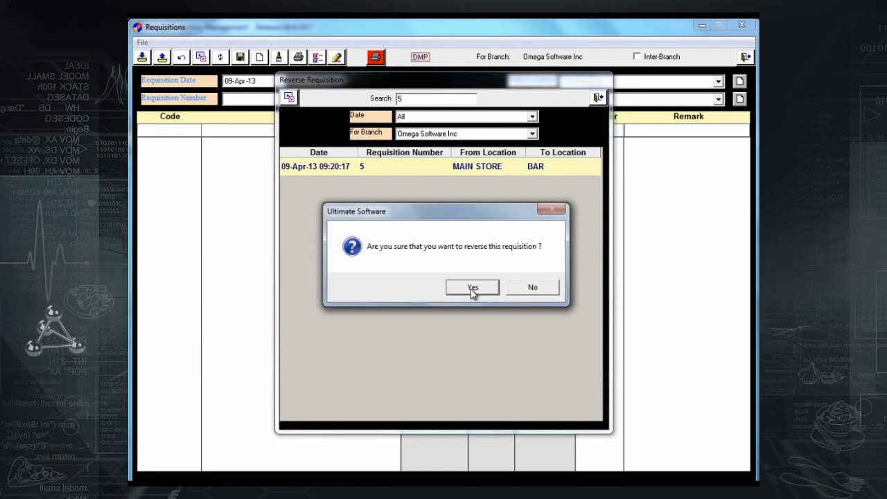
click(471, 290)
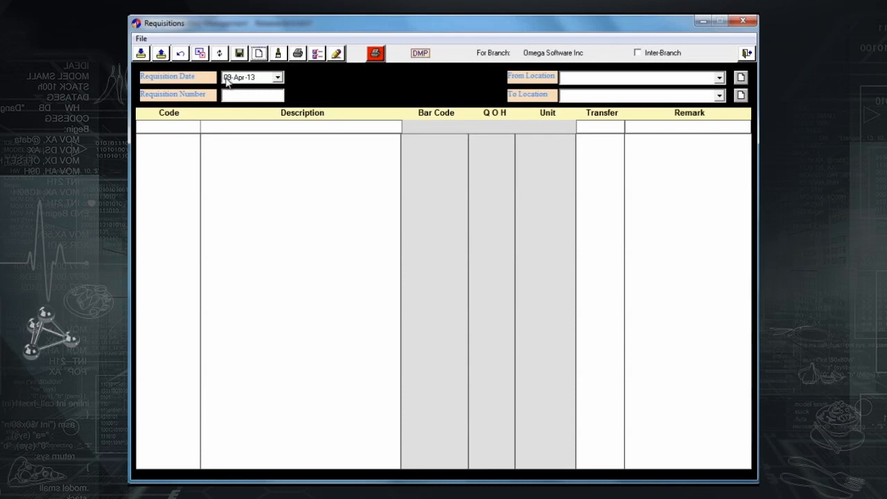
Step: Start a new requisition from MAIN STORE to BAR
click(672, 78)
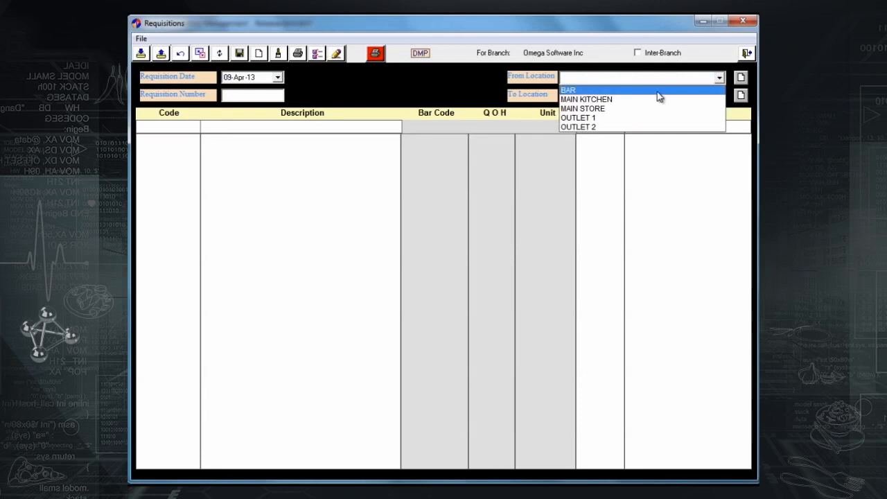
click(643, 110)
click(628, 96)
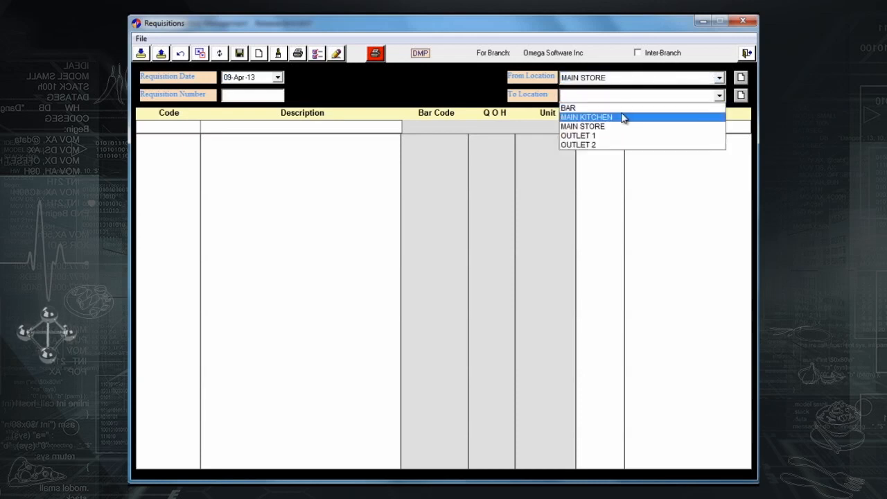
click(626, 108)
Step: Look up PEPSI and add it to the new requisition with a transfer quantity of 10 and no remark
click(338, 125)
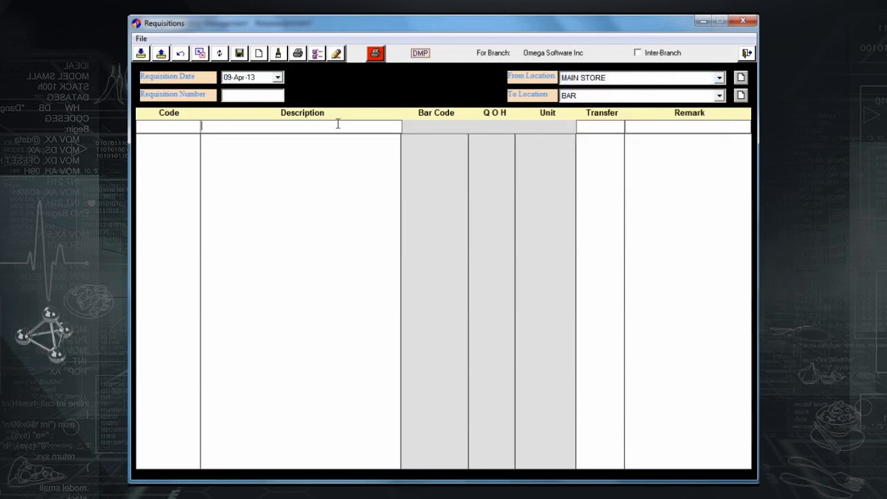
text(peps)
key(Return)
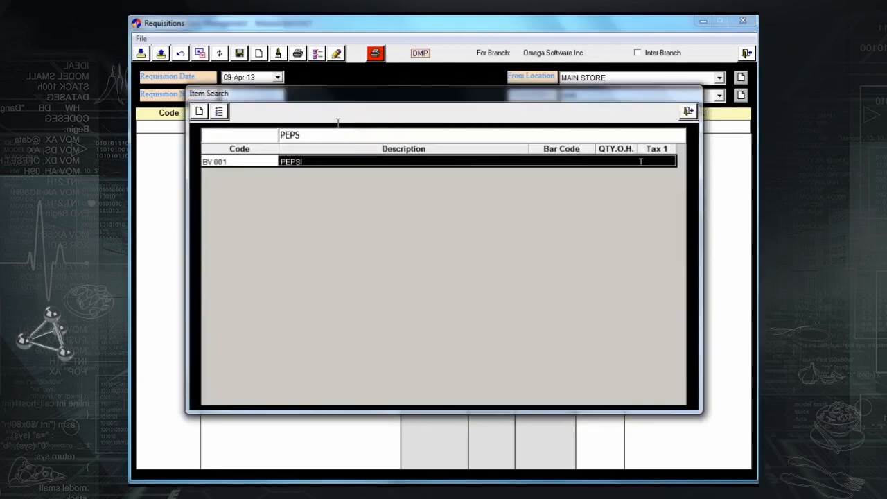
key(Return)
text(10)
key(Return)
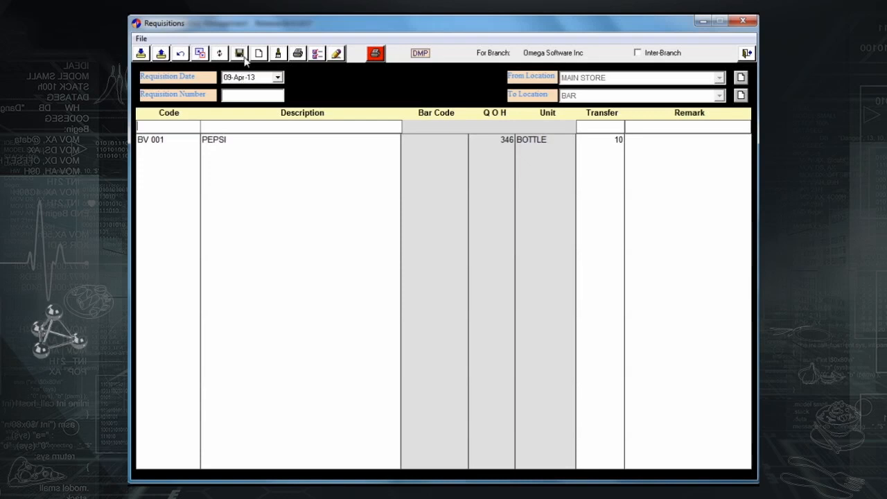
Step: Put the PEPSI requisition on hold with the description Req4 and clear the form
click(141, 54)
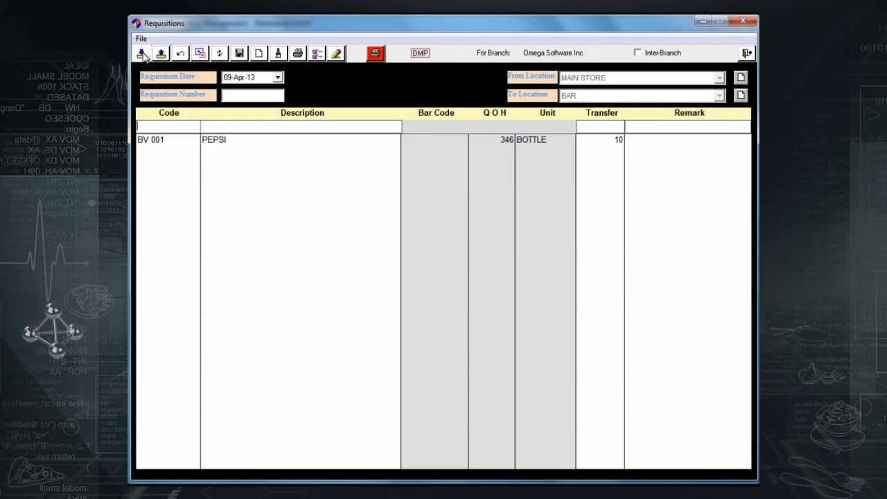
text(R)
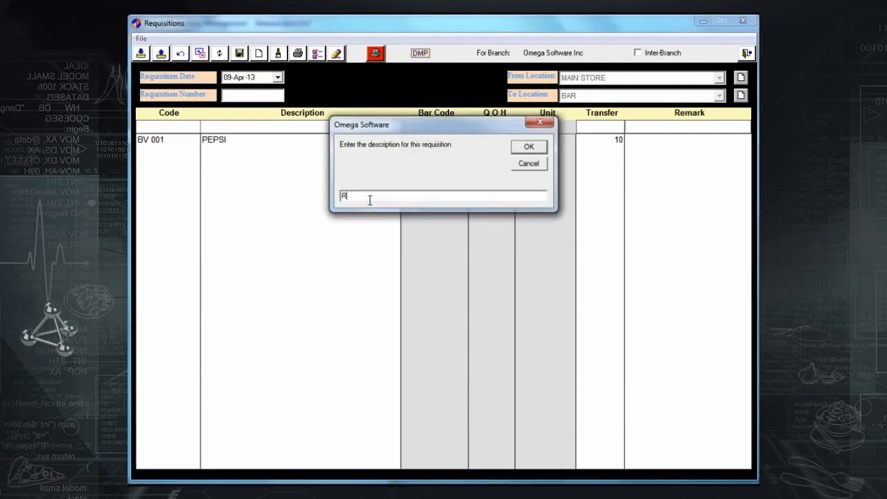
text(eq)
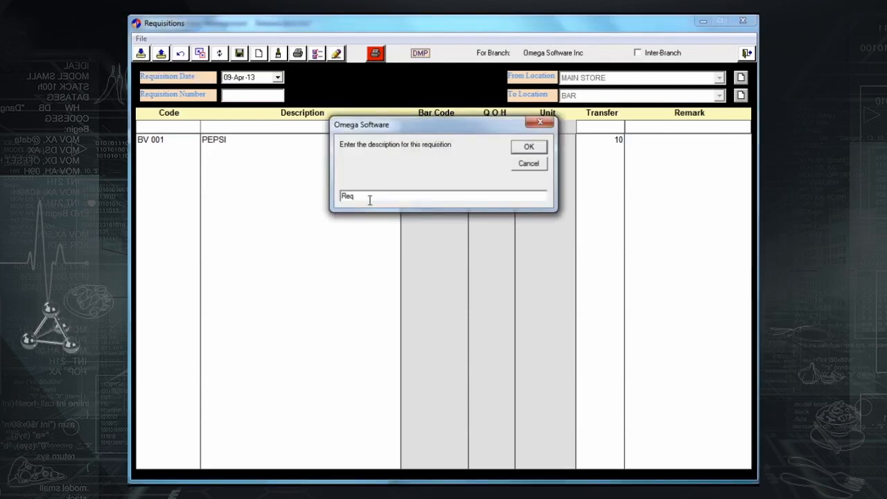
text(1)
key(Return)
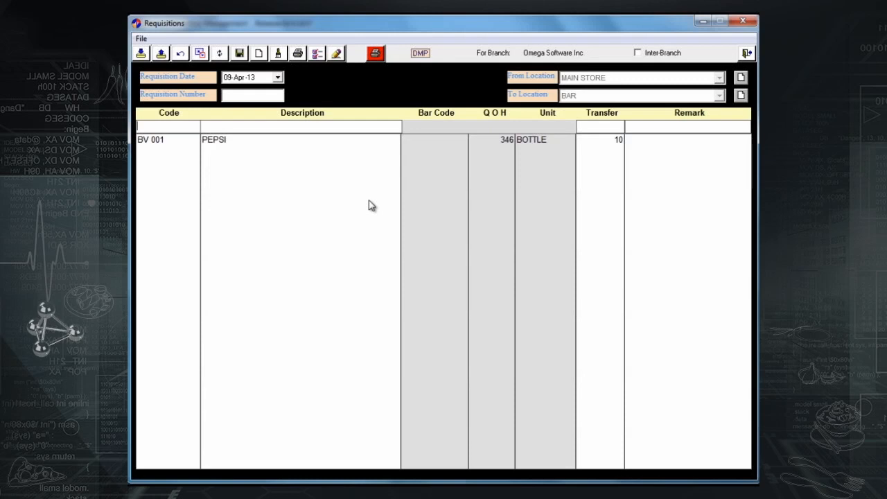
click(375, 54)
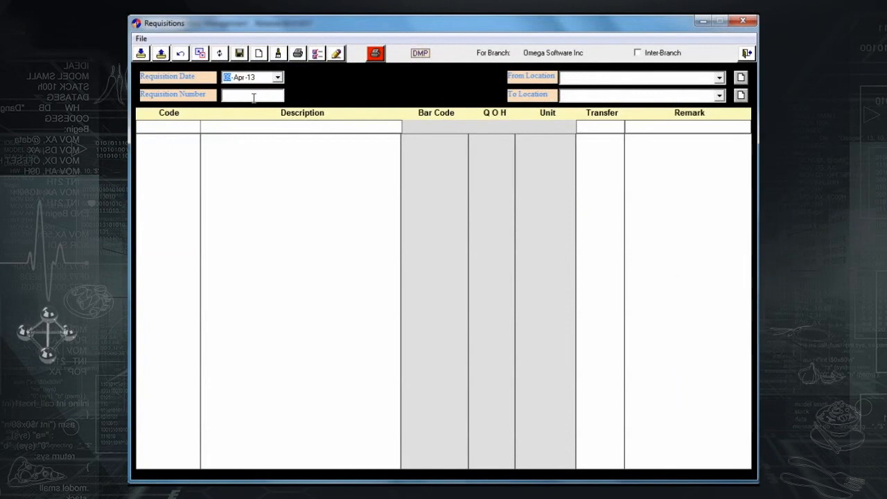
Step: Recall the held requisition Req4 from the list of requisitions
click(160, 57)
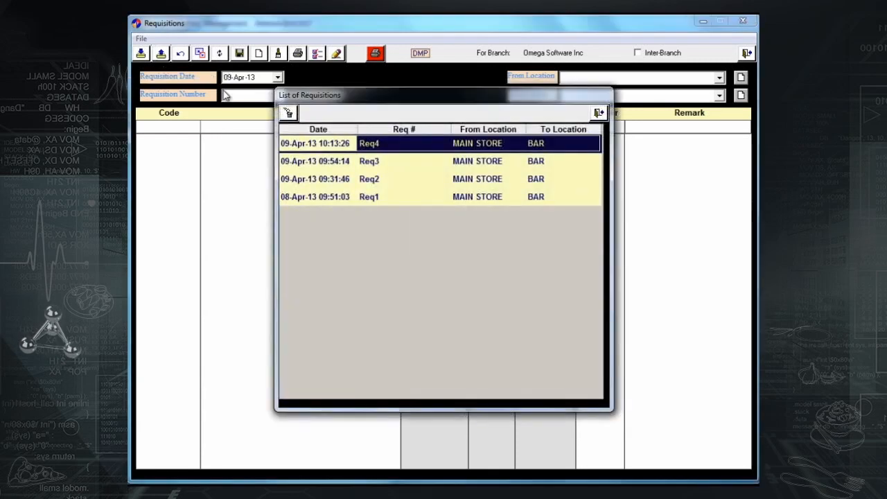
click(397, 143)
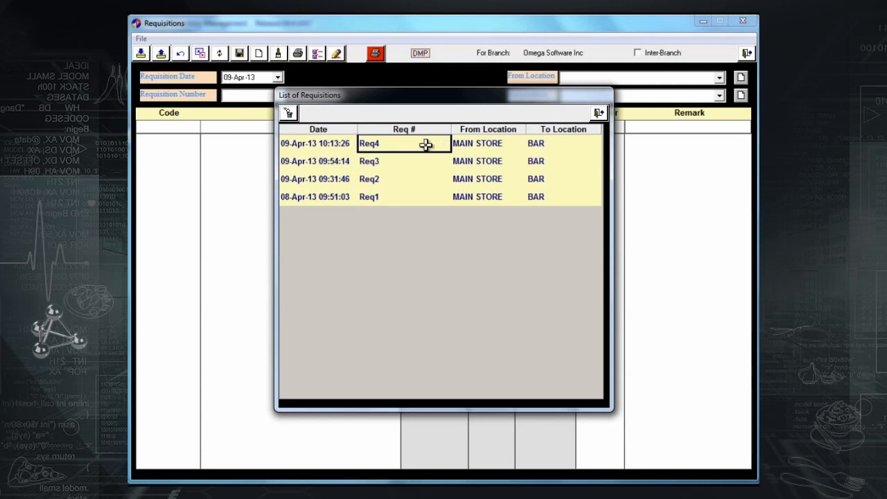
double_click(426, 143)
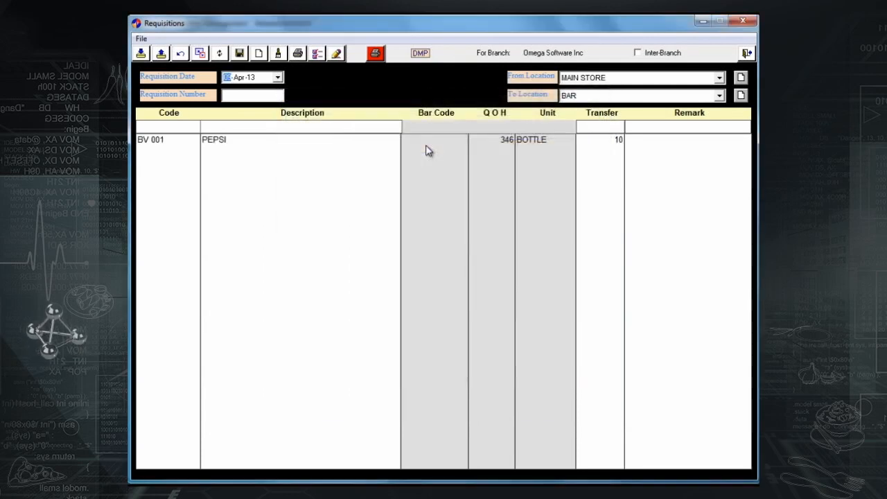
Step: Change the PEPSI line's transfer quantity to 9 in the recalled requisition
click(320, 138)
click(599, 124)
text(9)
key(Return)
Step: Look up CRUSH and add it to the requisition with a transfer quantity of 10 and no remark
click(382, 132)
text(cru)
key(Return)
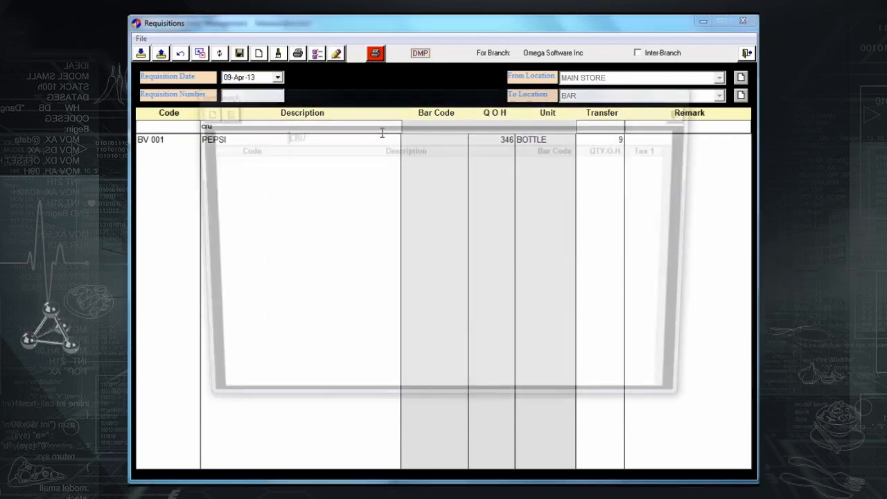
key(Return)
text(10)
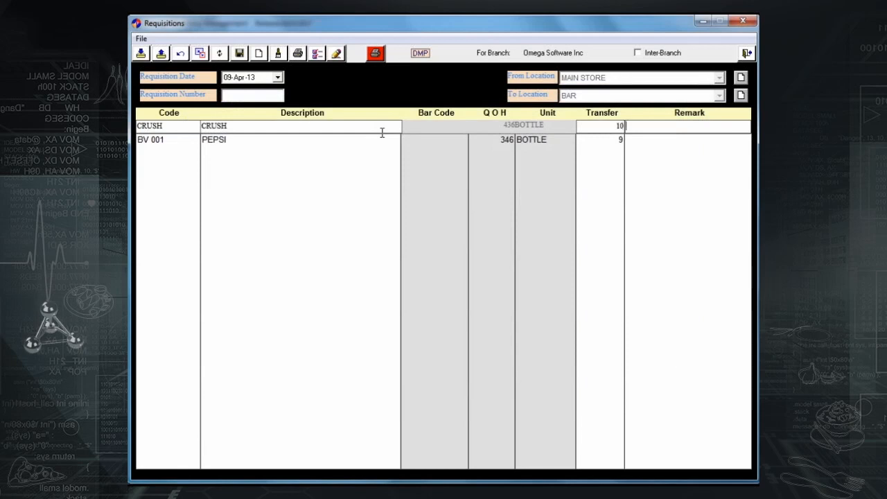
key(Return)
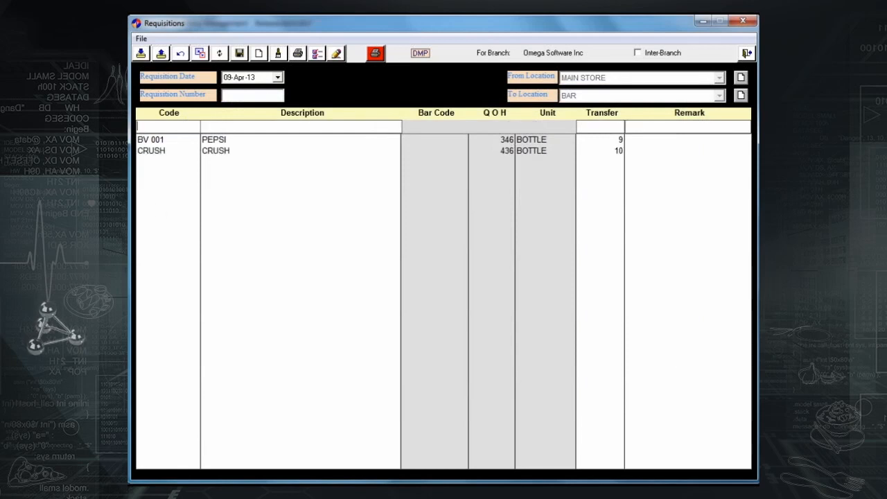
Step: Set the requisition number to 26 and save the requisition without printing it
click(235, 98)
text(26)
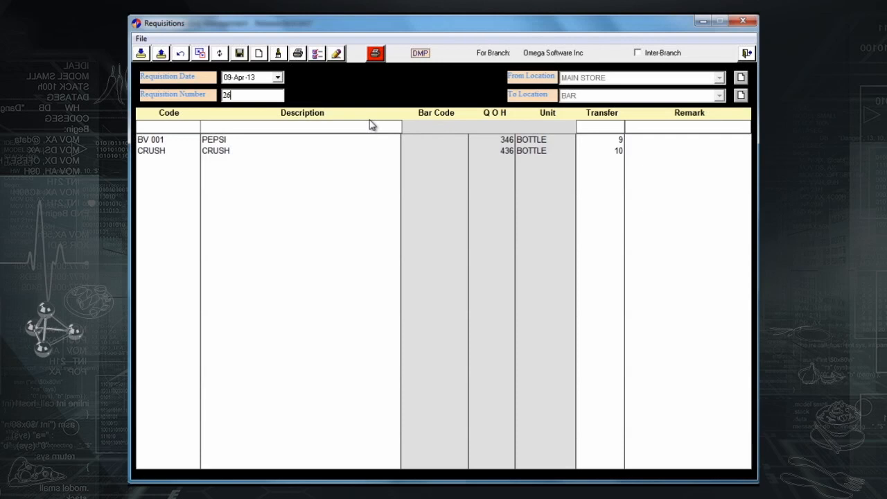
click(239, 54)
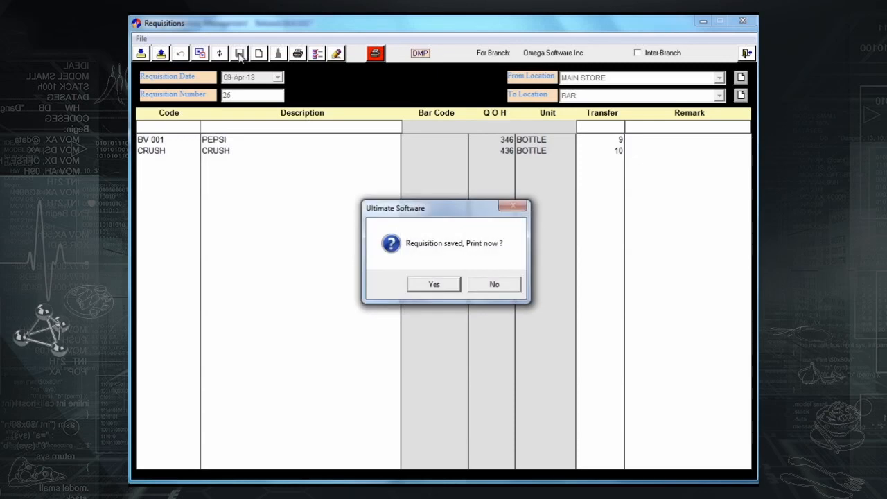
click(480, 287)
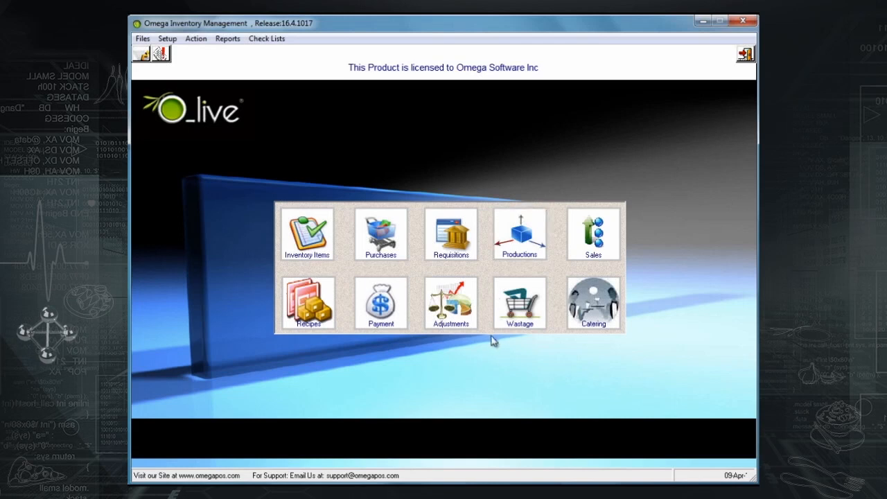
Step: Open the Wastage module and start a new wastage record of type Inventory Item
click(511, 327)
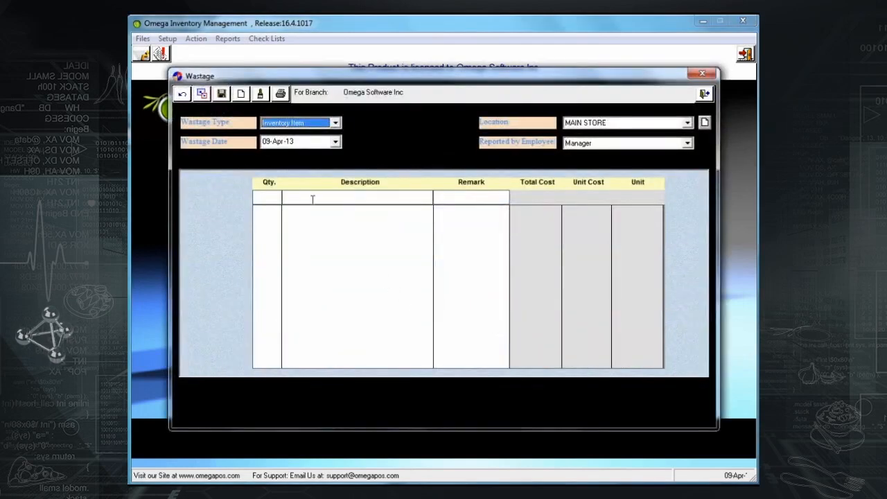
click(239, 97)
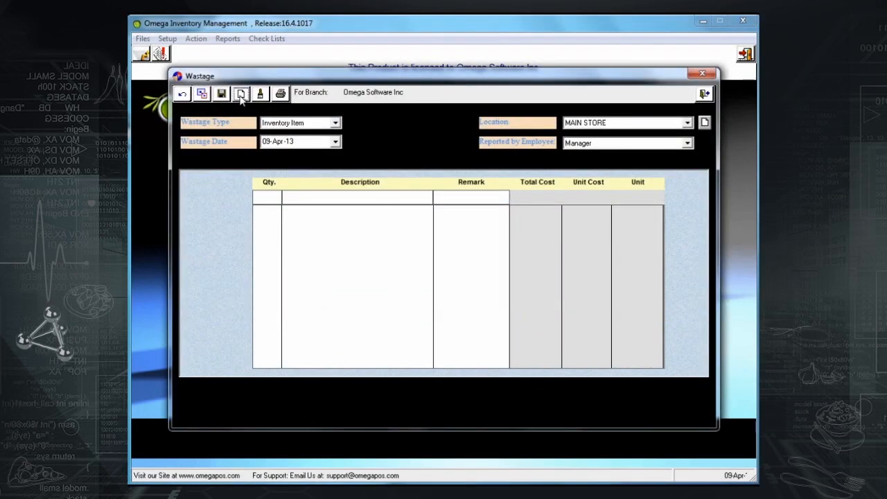
click(277, 128)
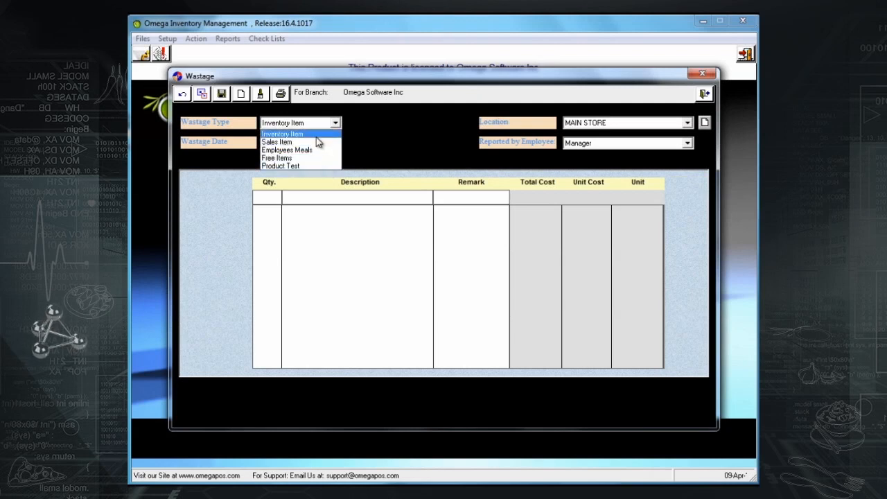
click(316, 137)
Step: Add a wastage line for 500 of TOMATO with no remark
click(273, 196)
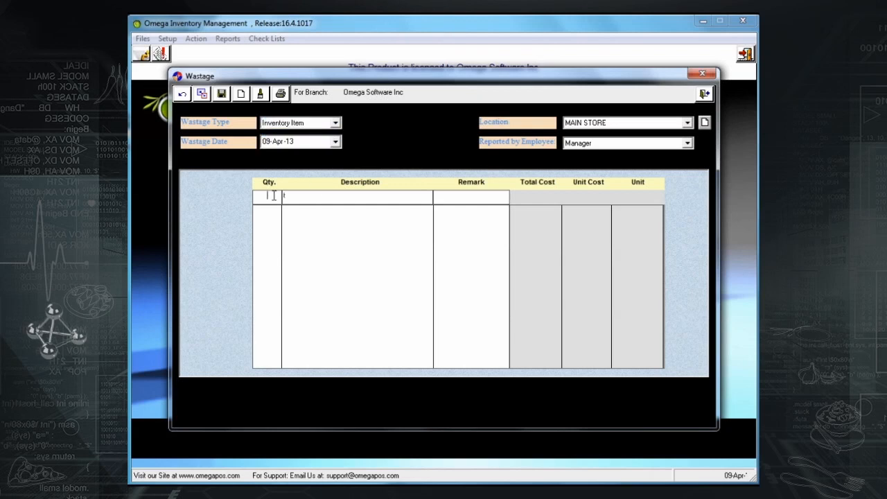
text(500)
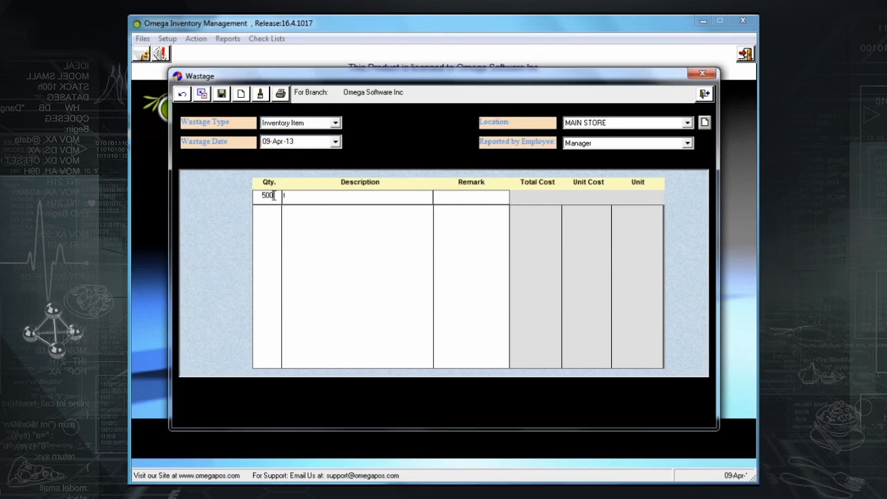
click(299, 194)
text(tom)
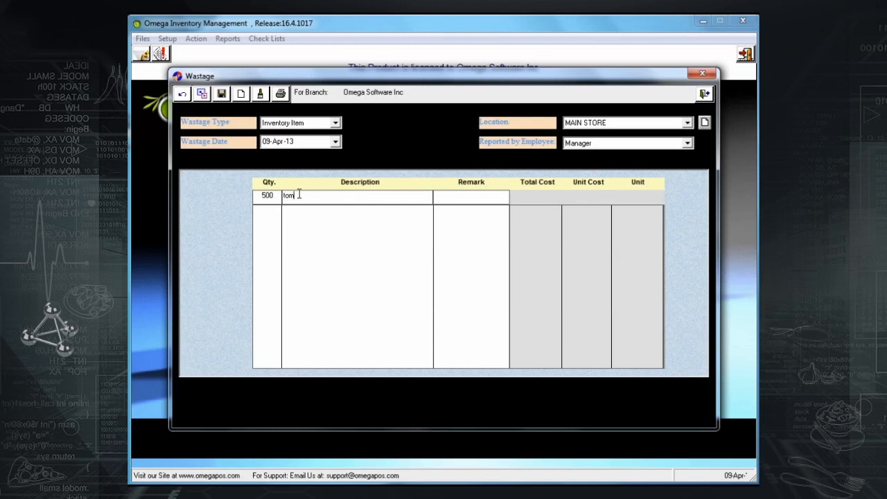
key(Return)
key(Return)
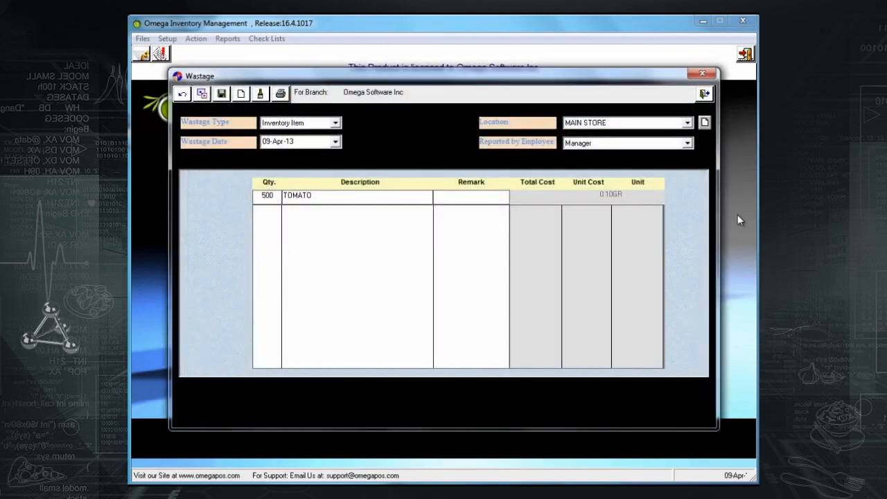
key(Return)
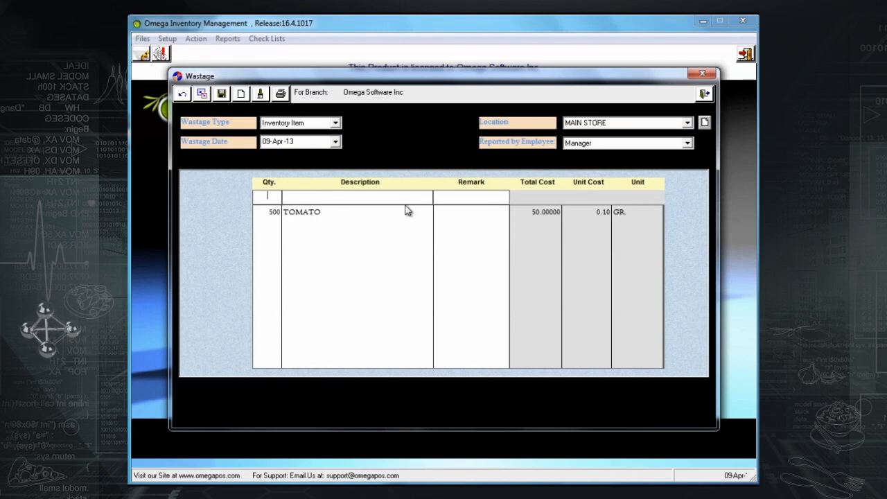
Step: Add a wastage line for 2 of MAIS 350 GR with the remark "Expiry date" and save the wastage record
text(2)
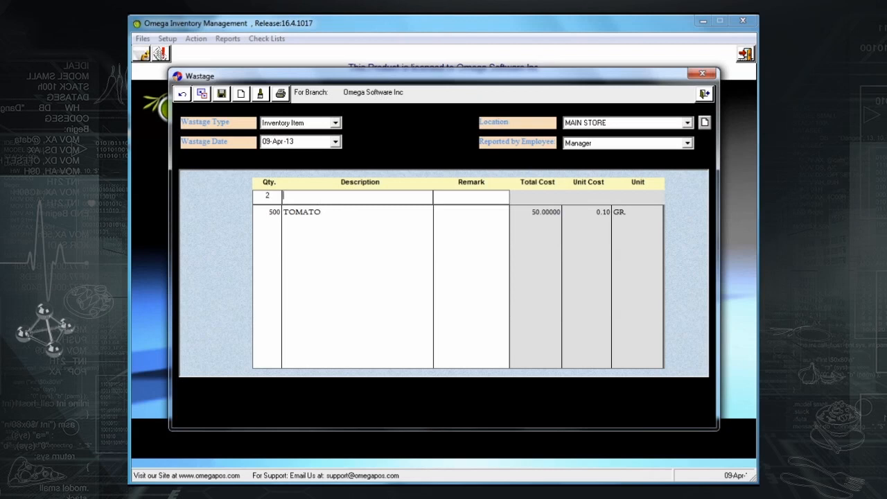
text(mai)
key(Return)
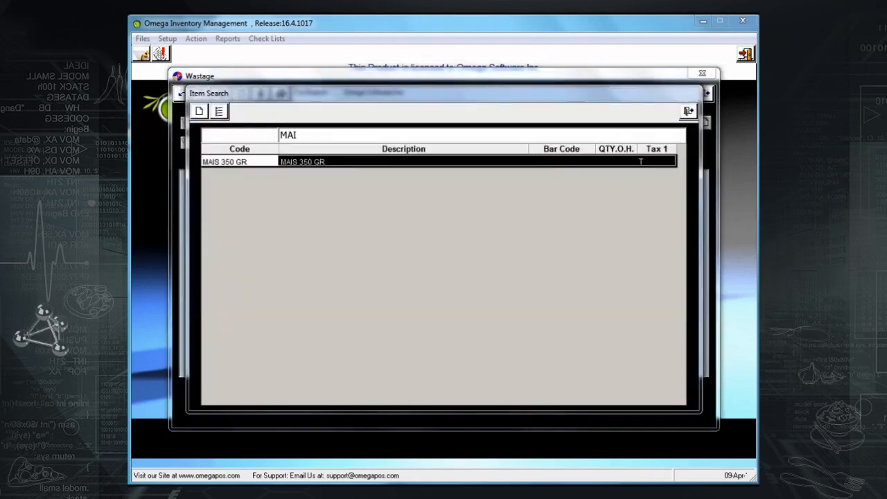
key(Return)
text(Expiry date)
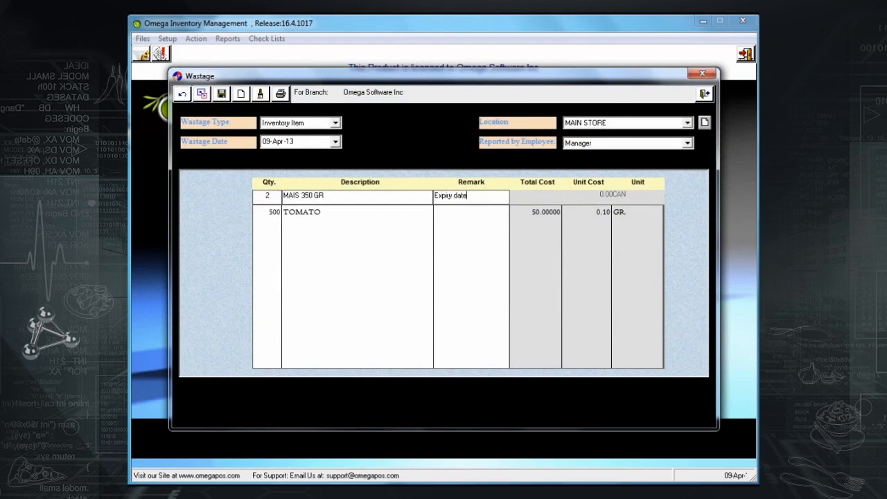
key(Return)
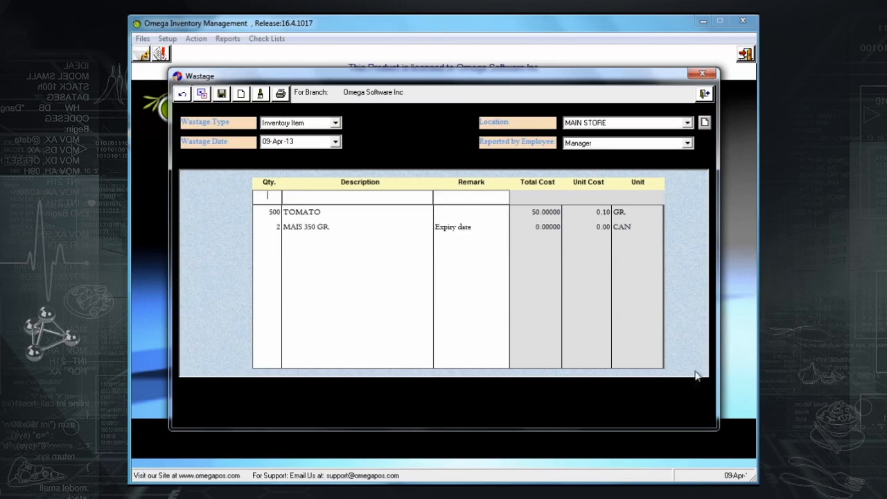
click(221, 97)
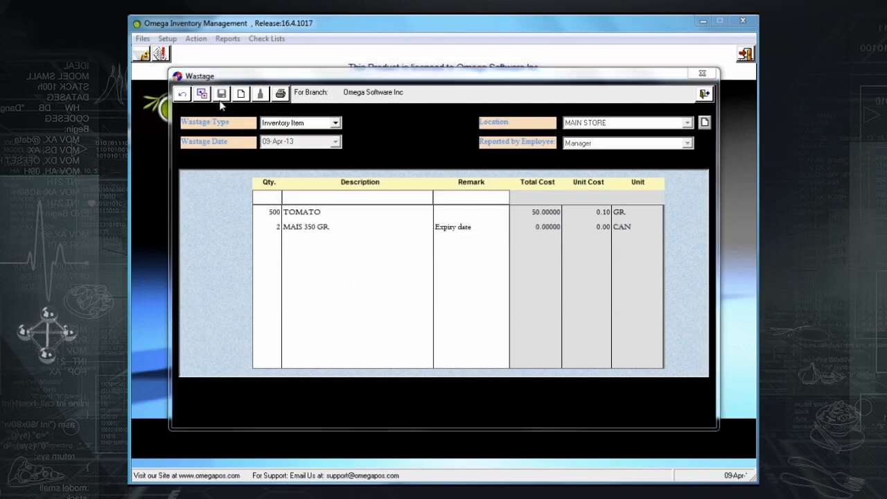
click(437, 286)
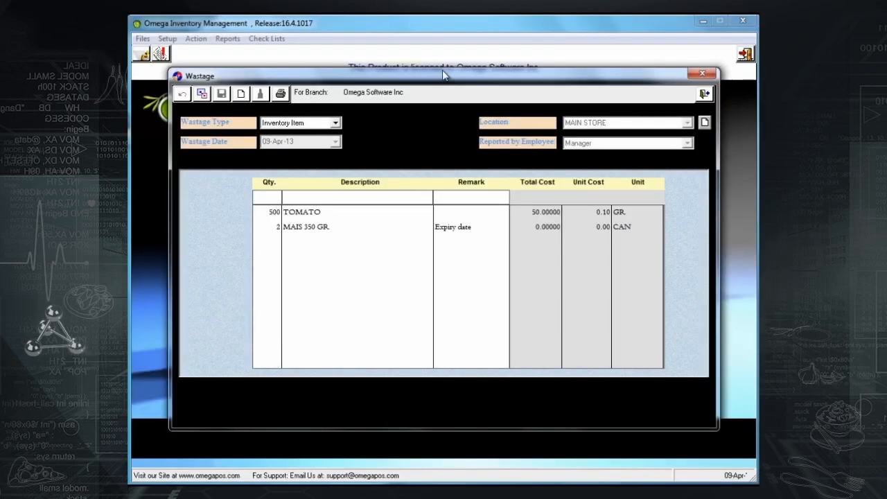
Step: Recall the saved wastage record with ID 3 and view its printable wastage report
click(201, 95)
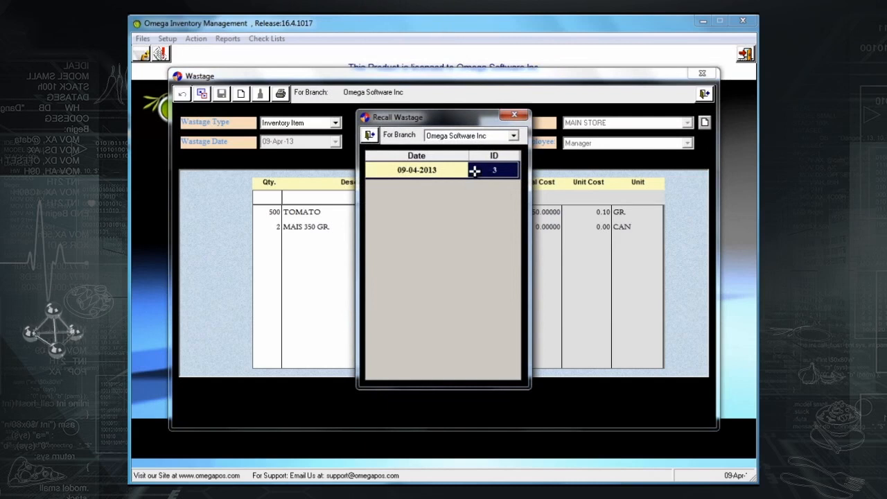
double_click(474, 170)
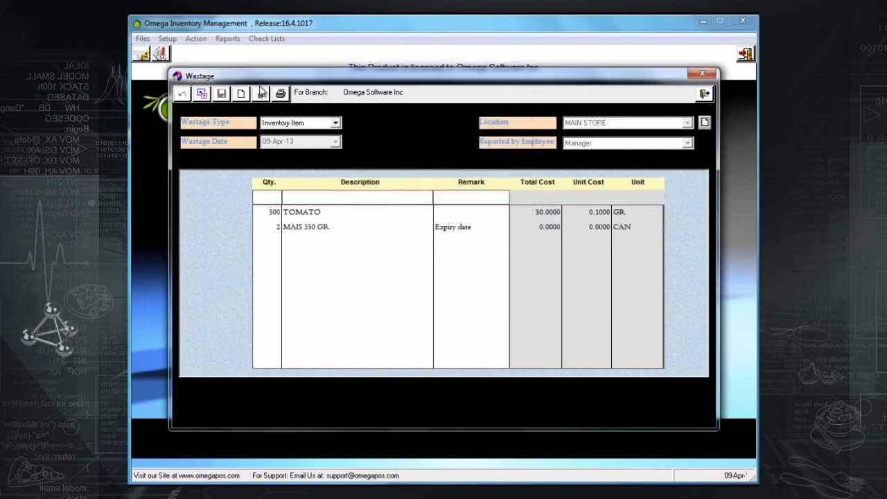
click(280, 94)
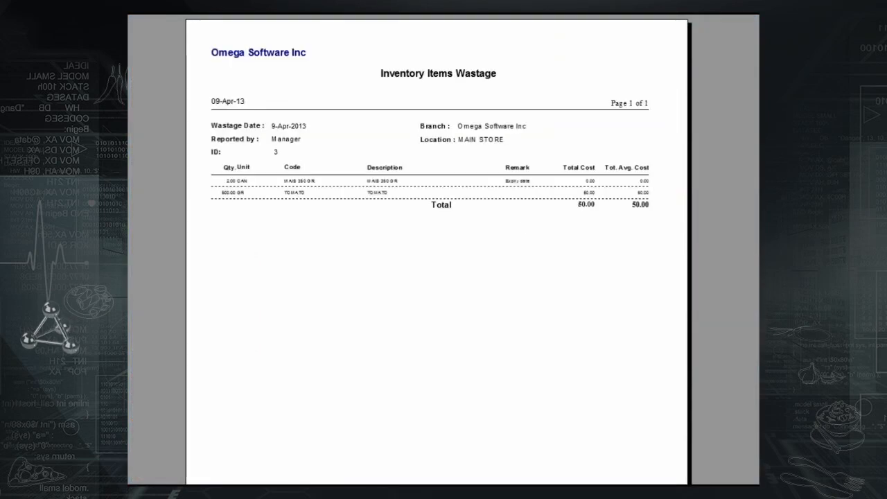
key(Escape)
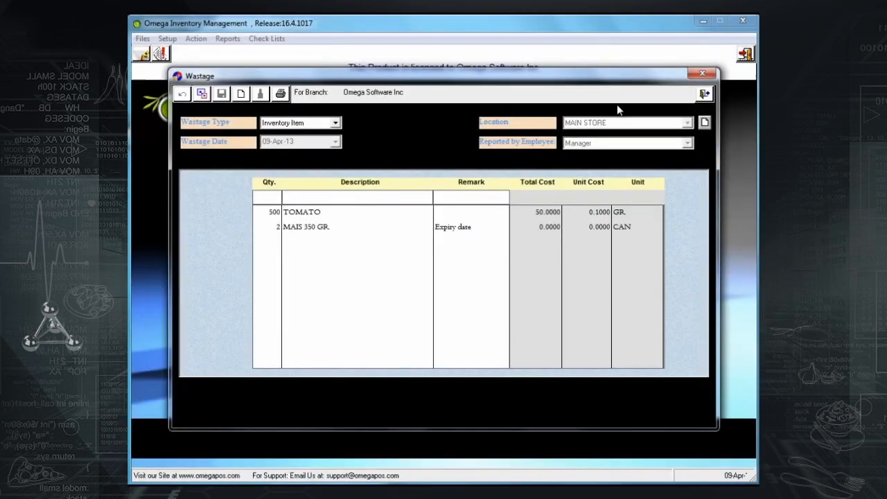
Step: Start a new wastage record, try the Sales Item type, and set the wastage type to Employees Meals
click(241, 95)
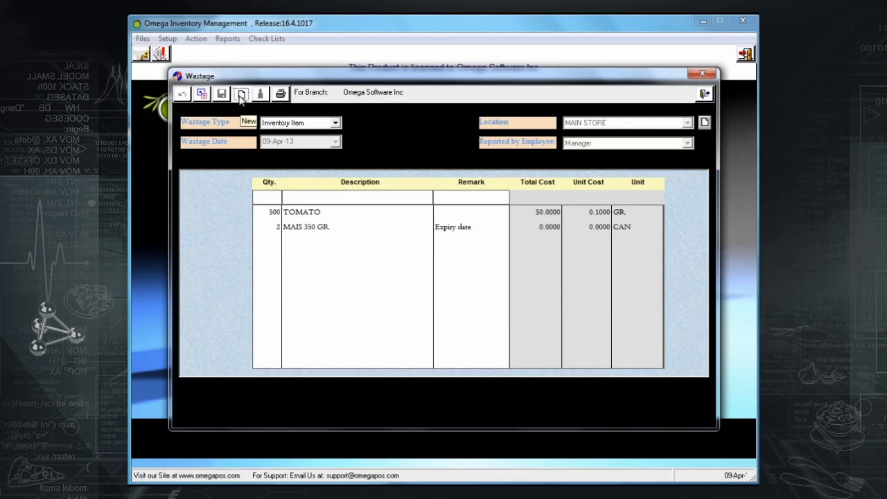
click(335, 124)
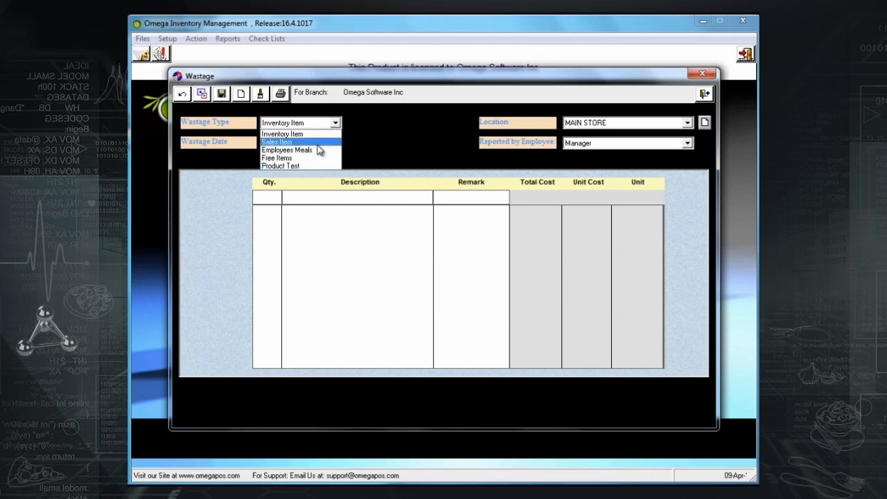
click(317, 143)
click(336, 123)
click(326, 150)
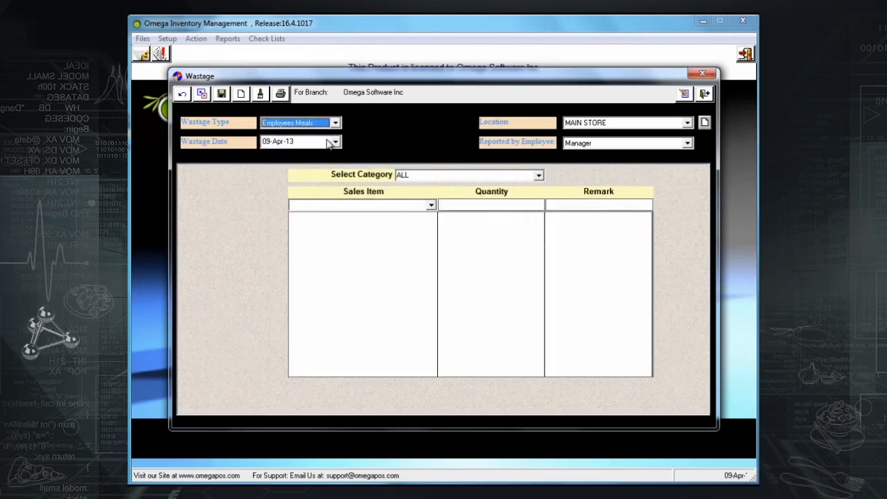
Step: Try the Product Test wastage type, and set the wastage type to Sales Item
click(335, 123)
click(309, 158)
click(335, 122)
click(299, 165)
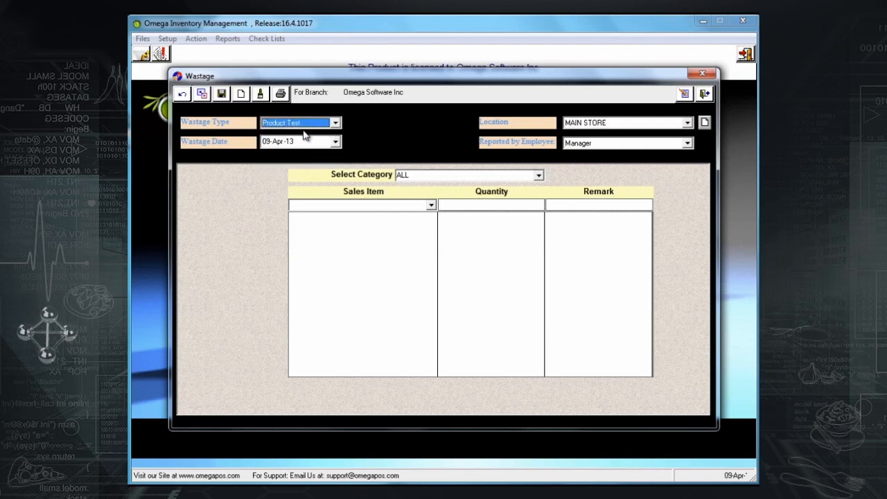
click(302, 126)
click(302, 142)
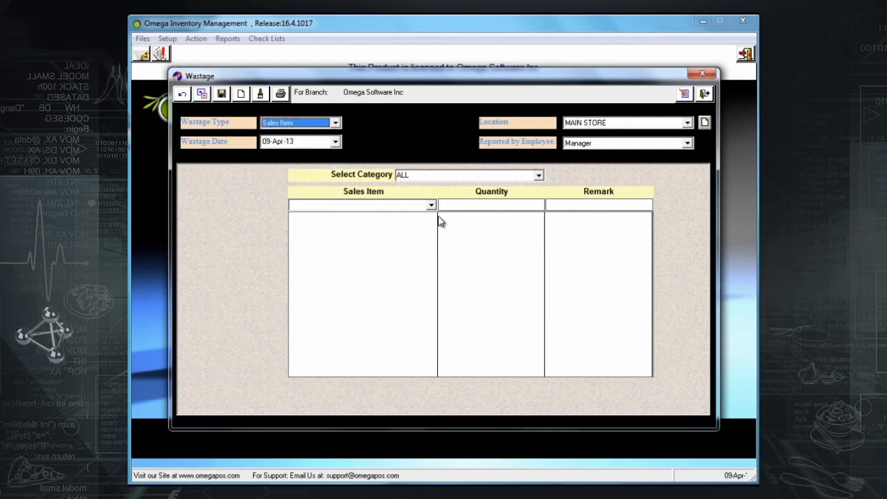
Step: Add a wastage line for 3 of the sales item AL FUNGHI with the remark "Customer did not like"
click(431, 206)
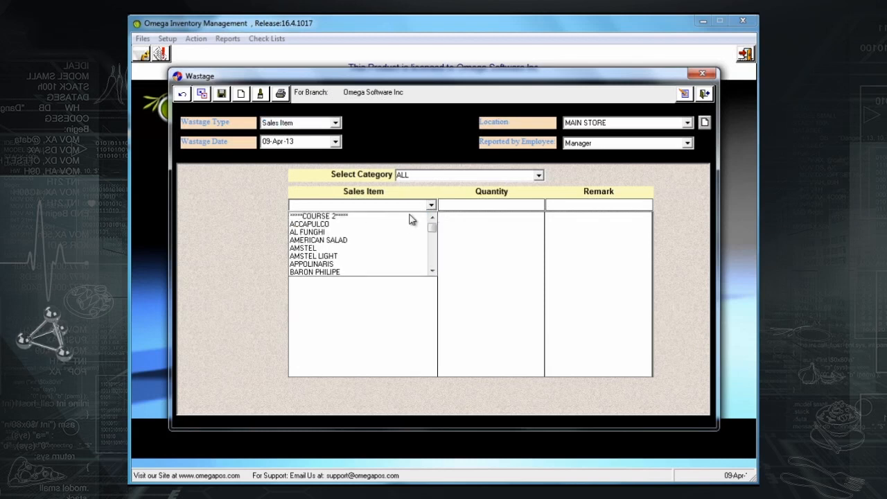
click(395, 232)
click(460, 205)
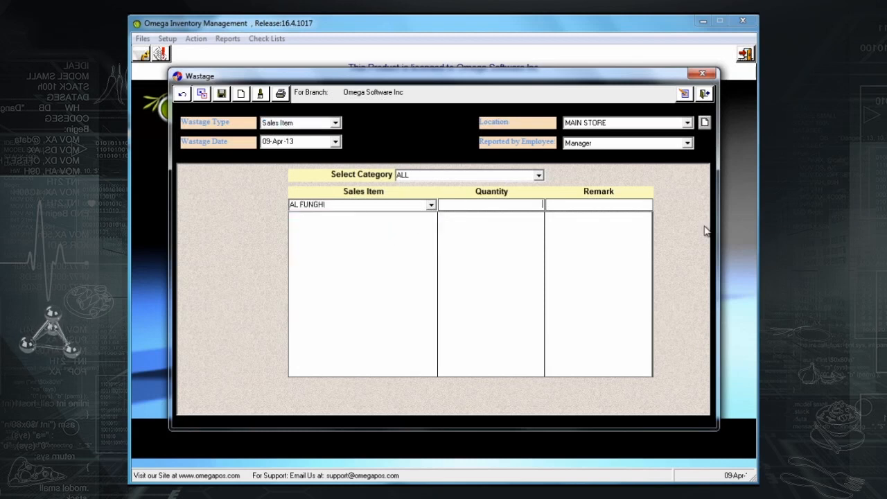
text(1)
key(Tab)
text(Customer did not like)
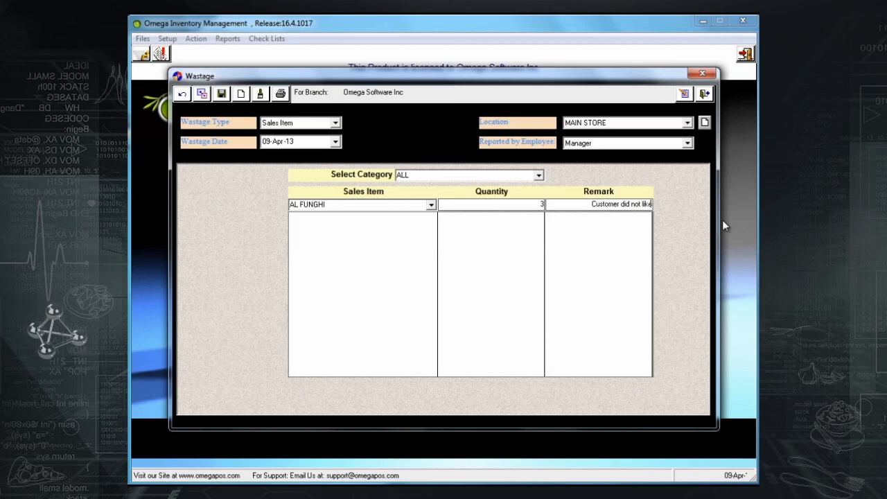
key(Return)
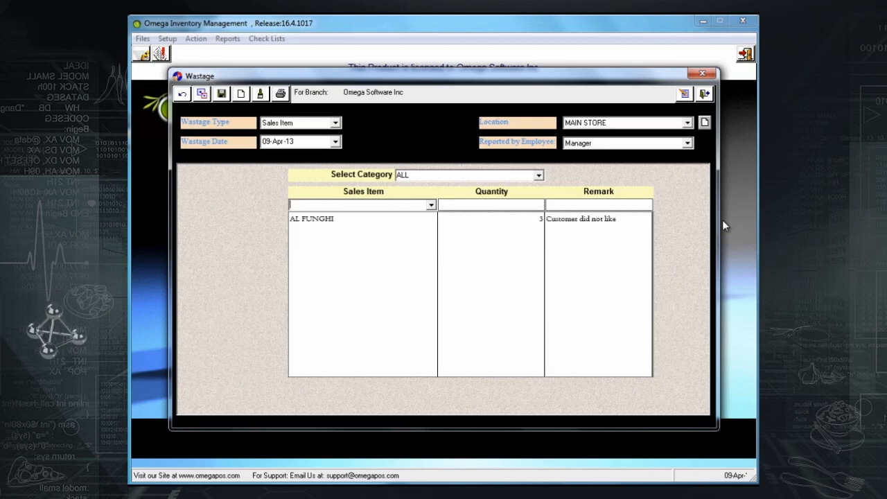
Step: Save the sales item wastage record with a chosen price level and start a new blank record
click(221, 95)
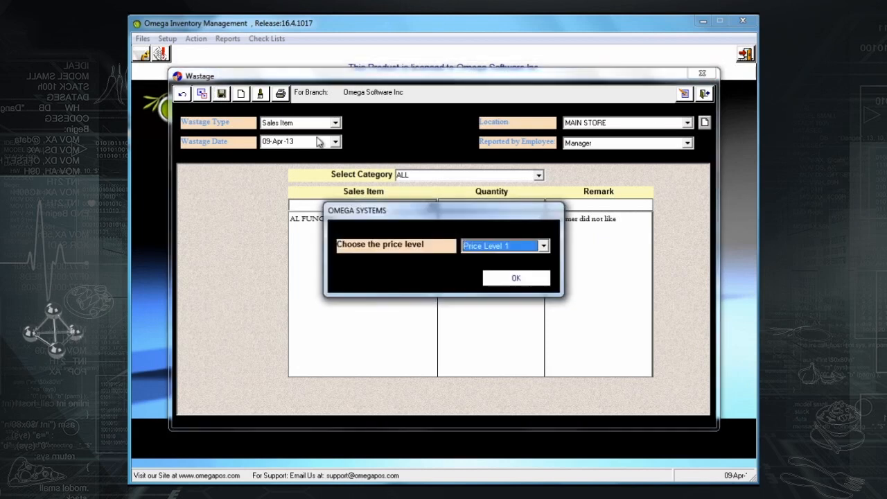
click(502, 277)
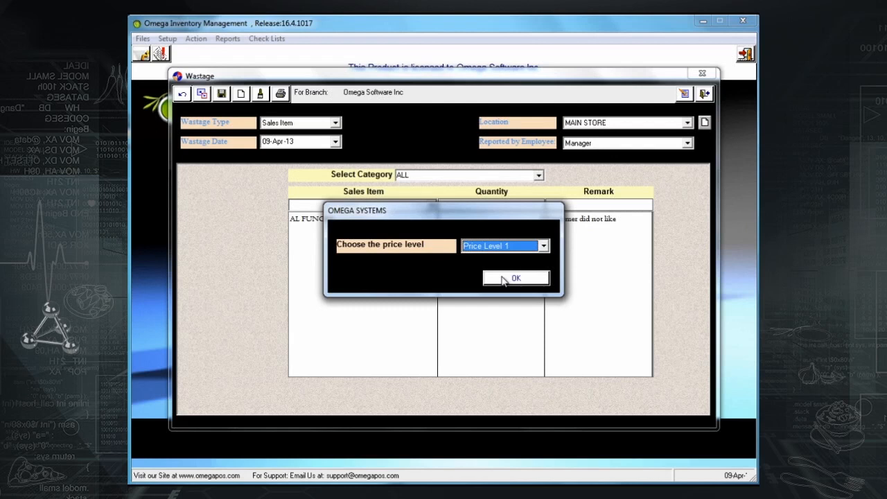
click(504, 280)
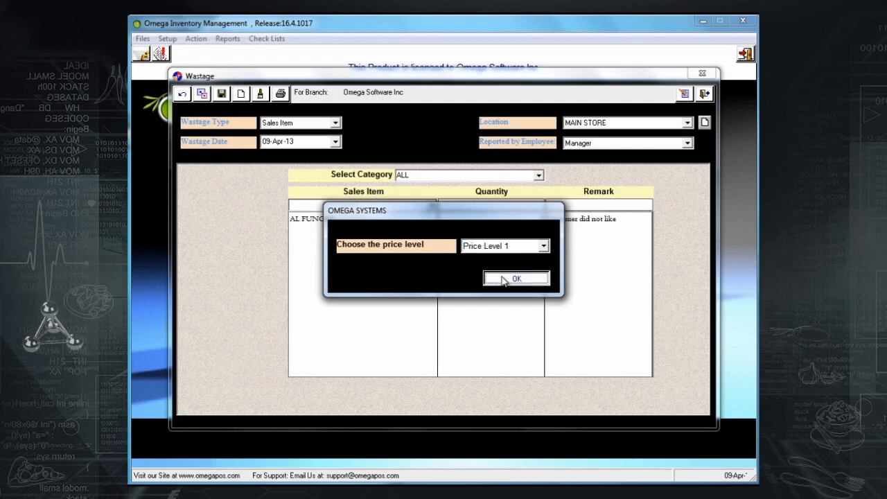
click(516, 246)
click(517, 261)
click(513, 276)
click(437, 285)
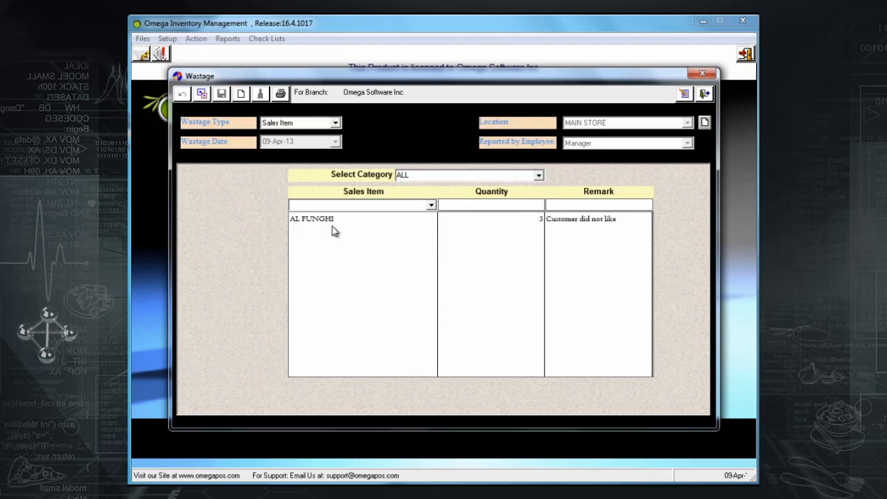
click(241, 94)
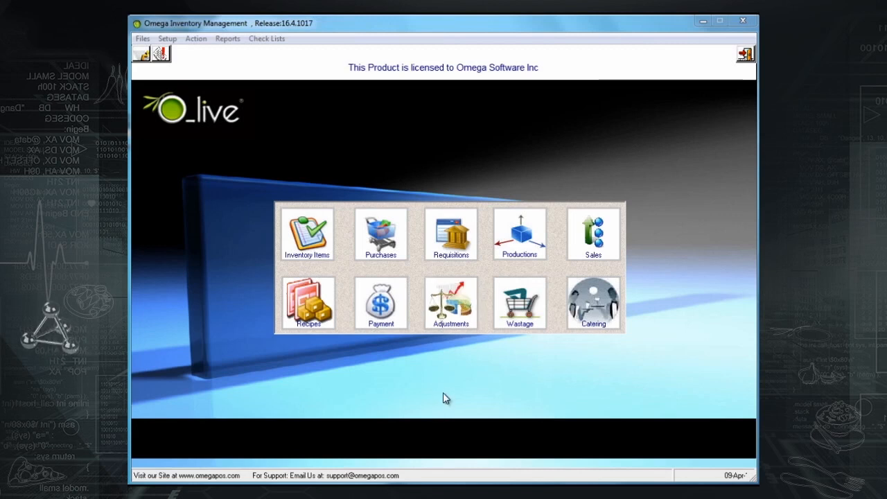
Step: Open a stock adjustment dated 01-Apr-13 with quantities on hand calculated for that date, and load the MAIN STORE items
click(454, 325)
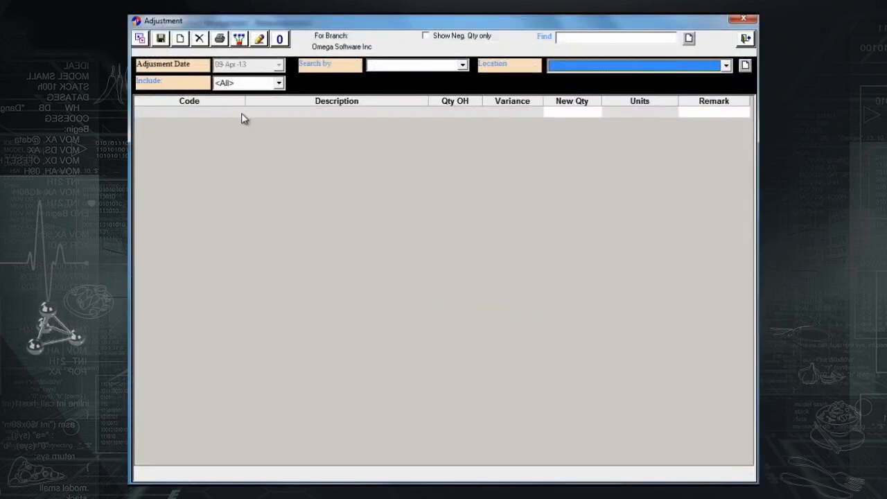
click(185, 69)
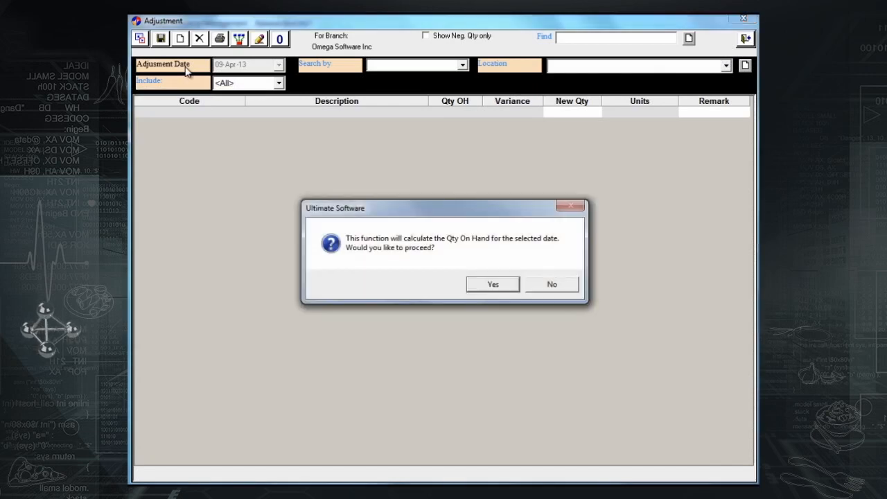
click(483, 286)
click(216, 64)
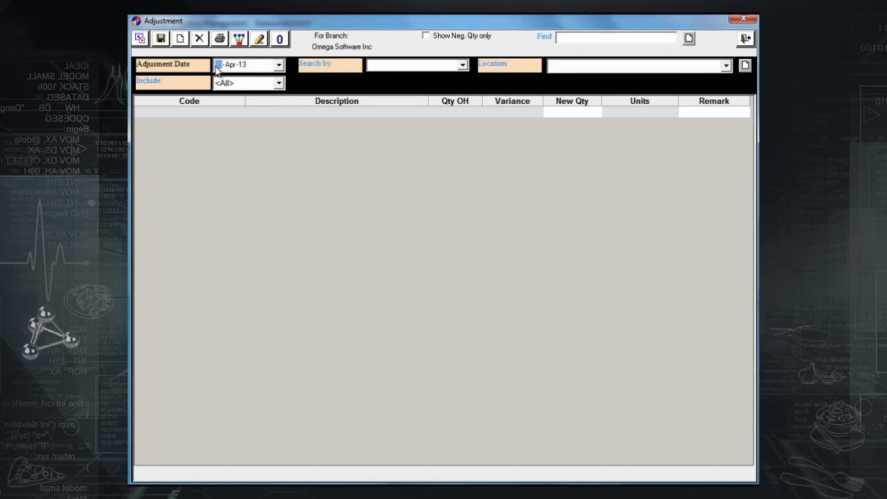
click(578, 70)
click(577, 98)
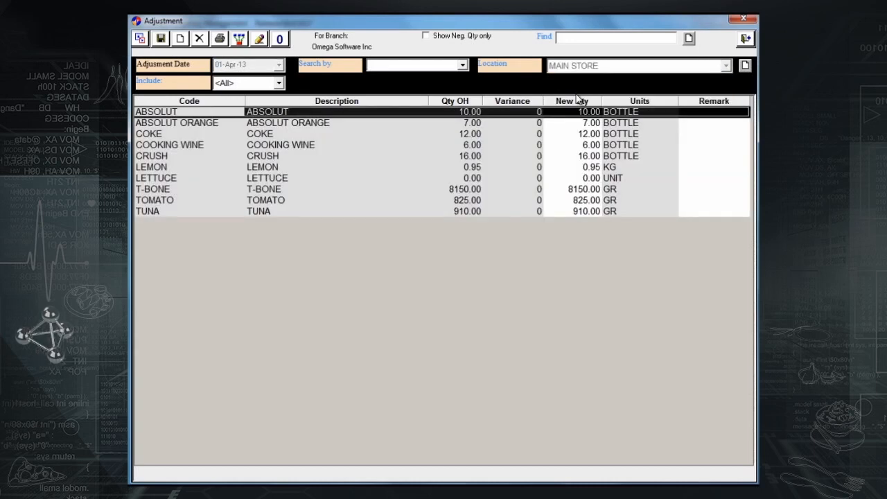
Step: Set the new quantities of ABSOLUT to 2, COKE to 3, COOKING WINE to 1 and CRUSH to 1
scroll(591, 139, down, 1)
scroll(591, 166, up, 1)
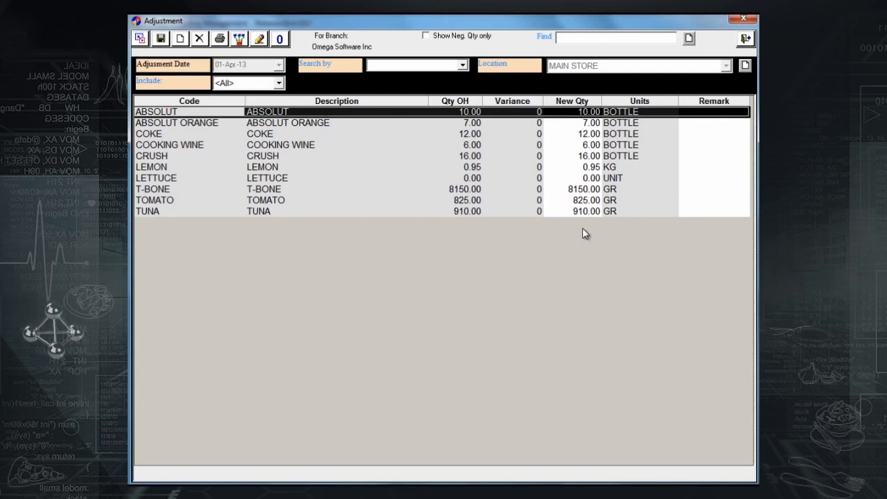
click(589, 112)
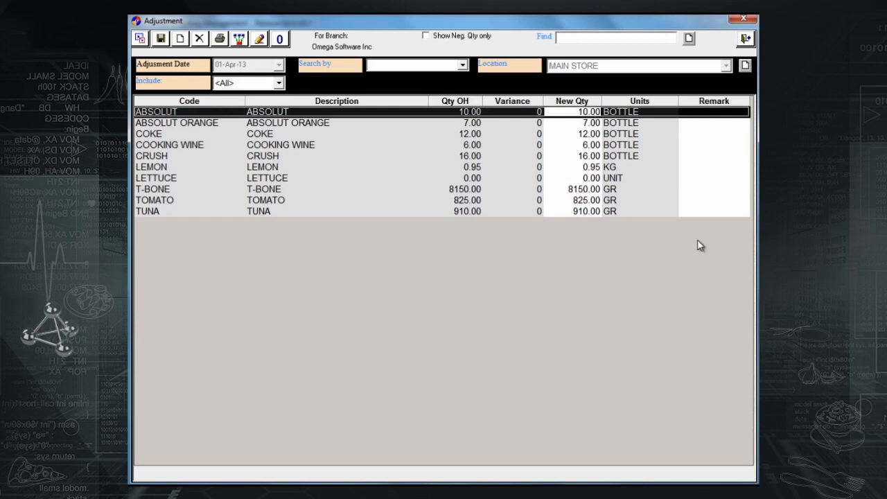
text(2)
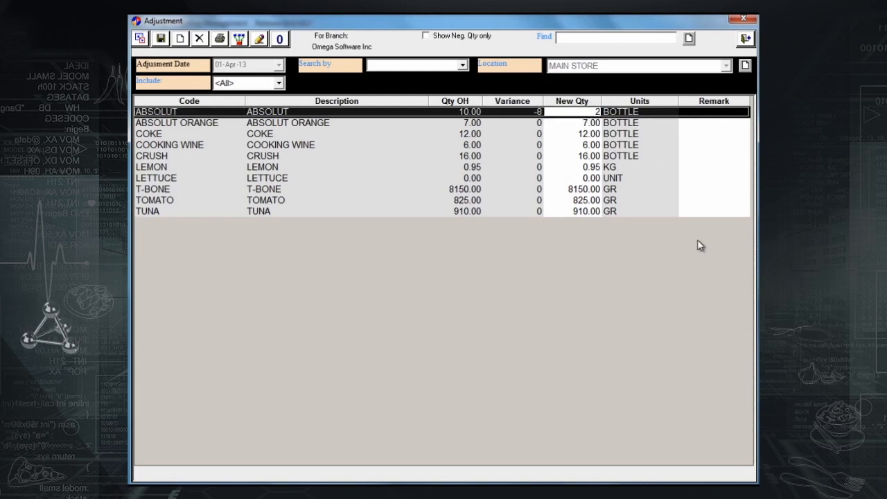
click(586, 134)
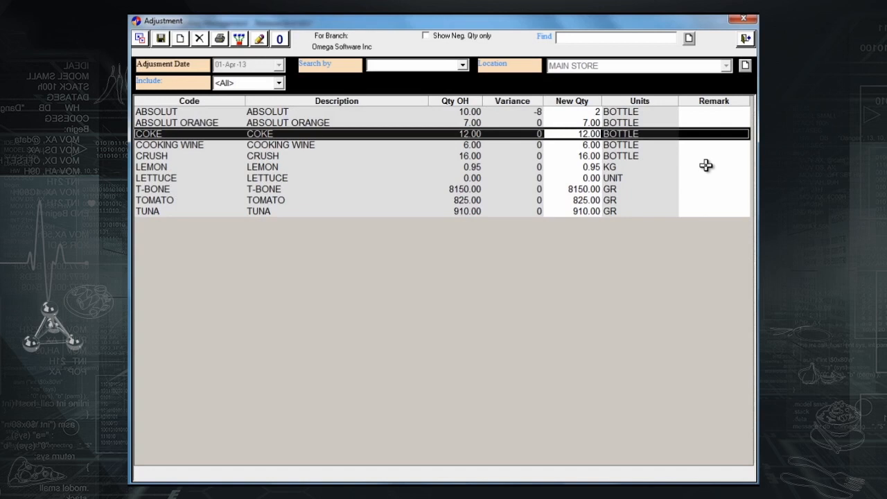
text(3)
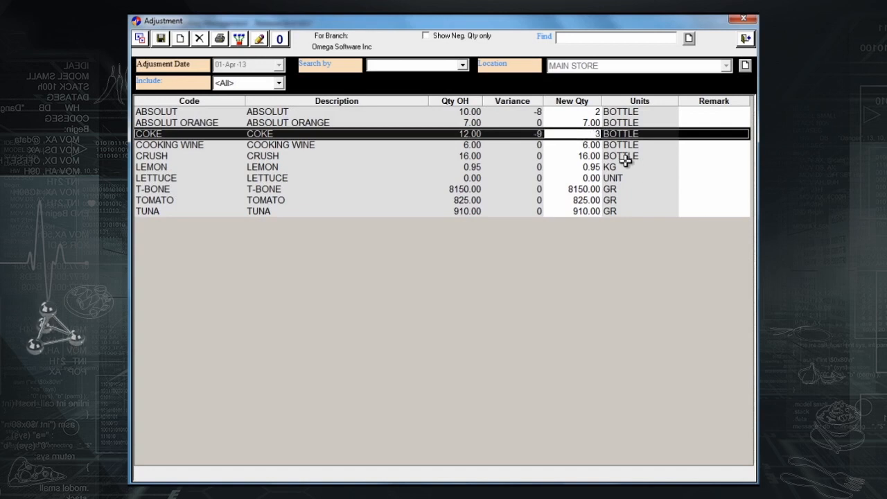
click(594, 148)
text(1)
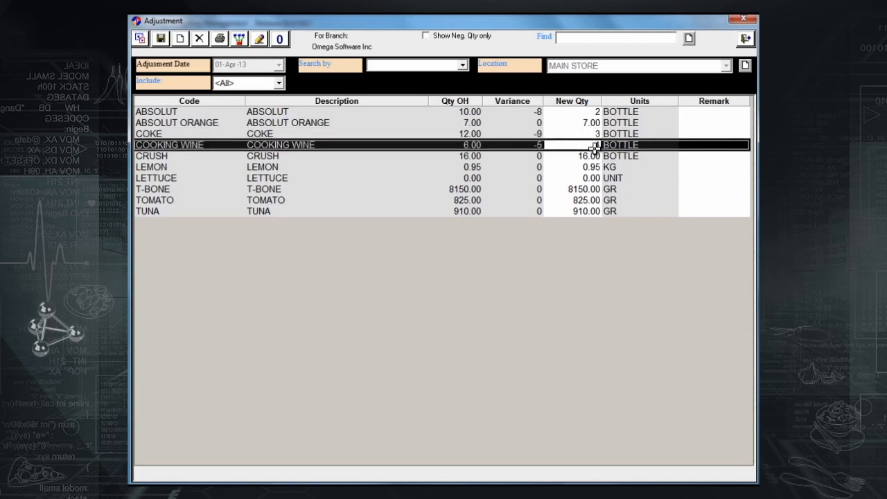
click(587, 156)
text(1)
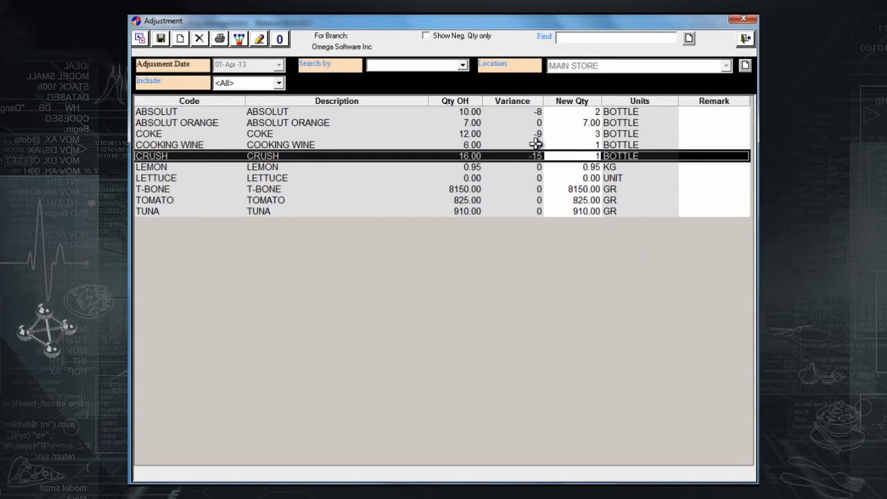
Step: Set the new quantities of T-BONE to 5000 GR and TOMATO to 500 GR
click(590, 188)
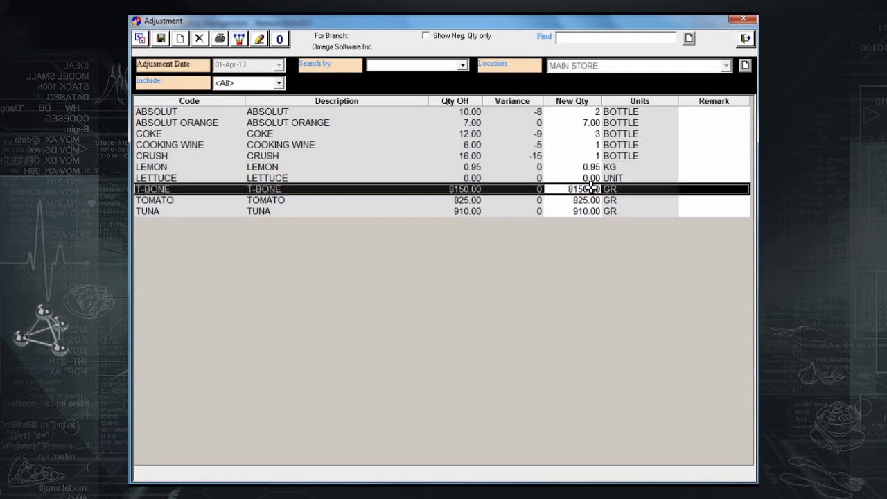
text(5000)
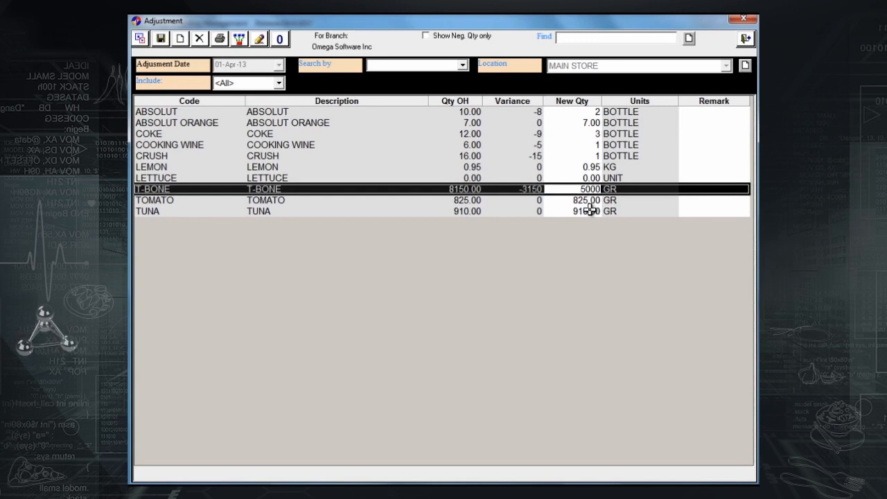
click(595, 200)
text(500)
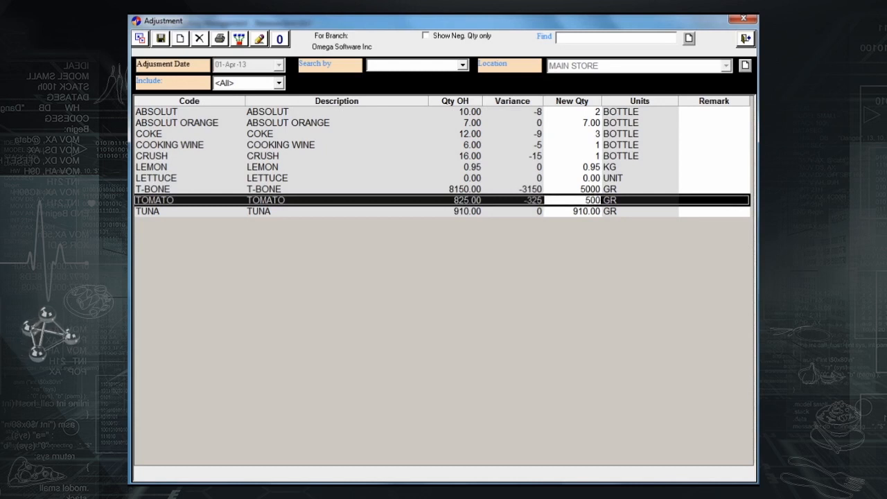
Step: Save the adjustment despite its date differing from the current date, and print its report
click(161, 39)
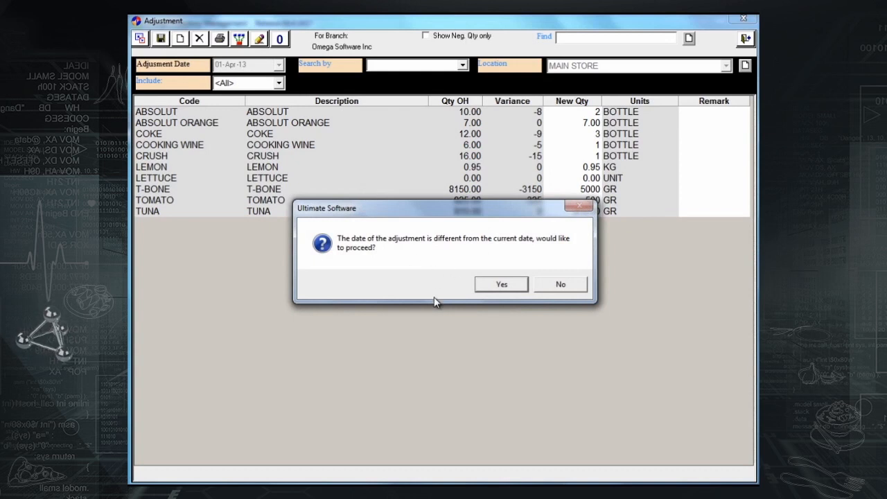
click(520, 287)
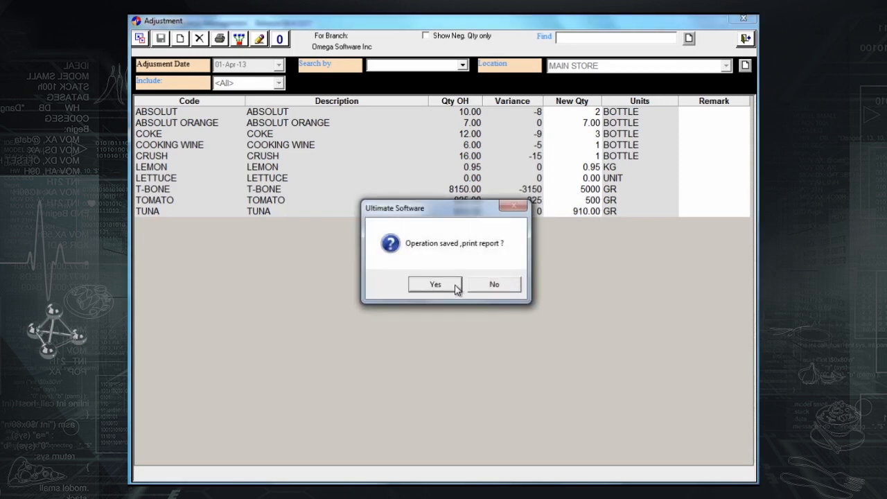
click(435, 285)
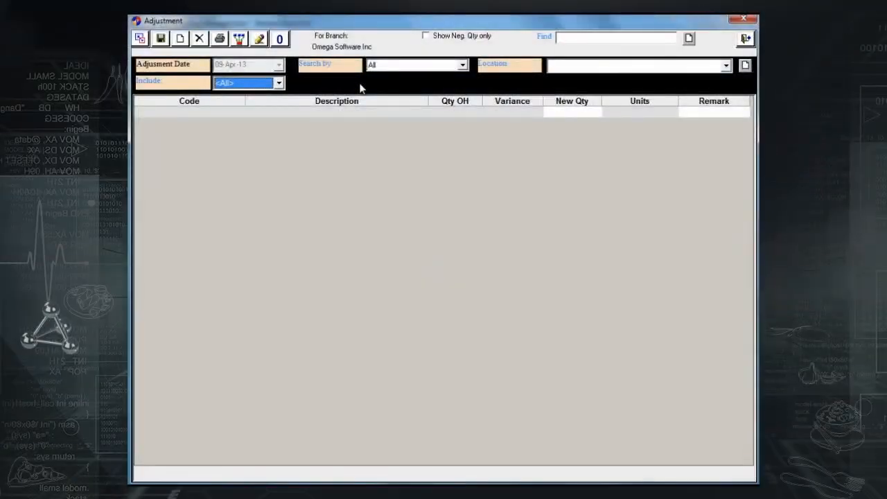
Step: Limit the new adjustment to Weekly Adjustment items
click(244, 84)
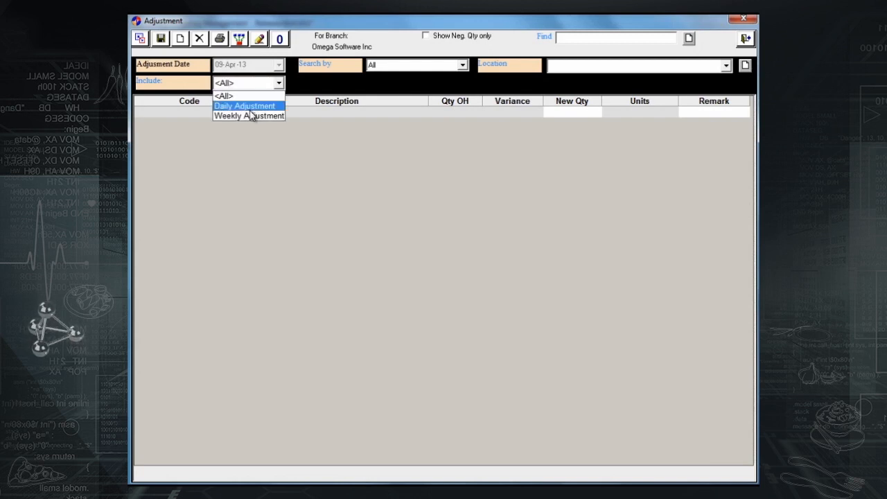
click(250, 117)
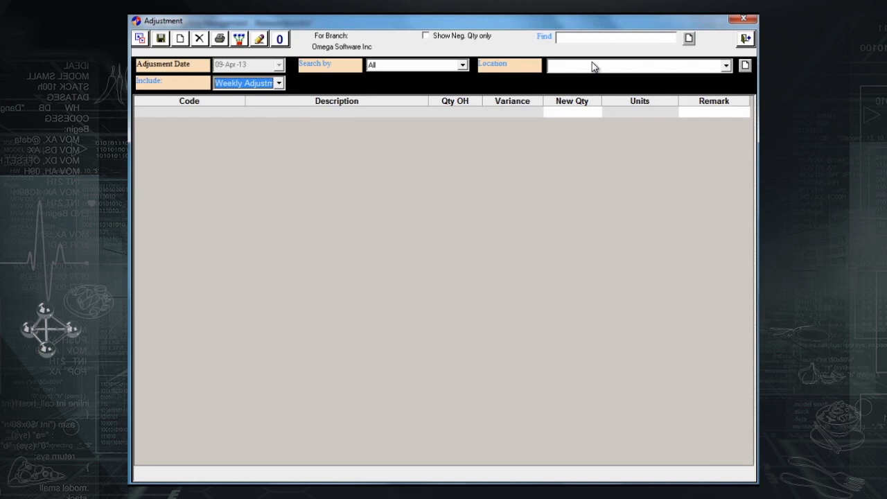
click(265, 84)
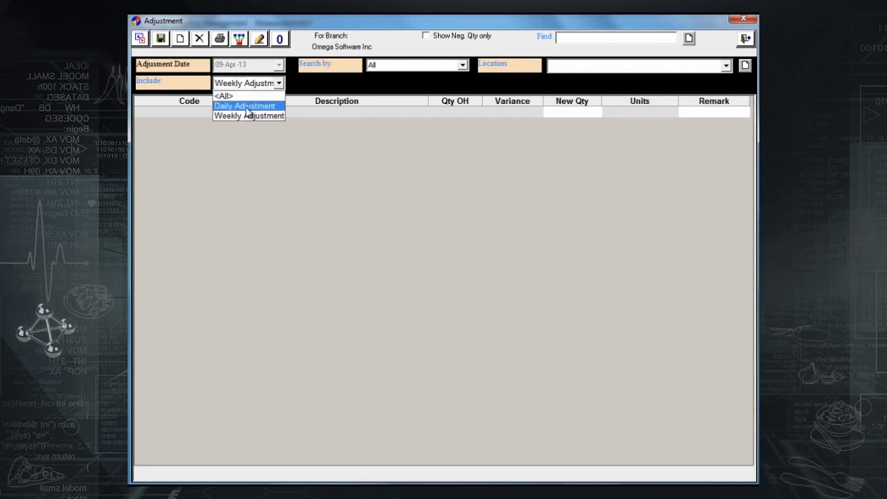
click(384, 72)
Step: Filter the adjustment items by category, choosing BEVERAGES
click(390, 65)
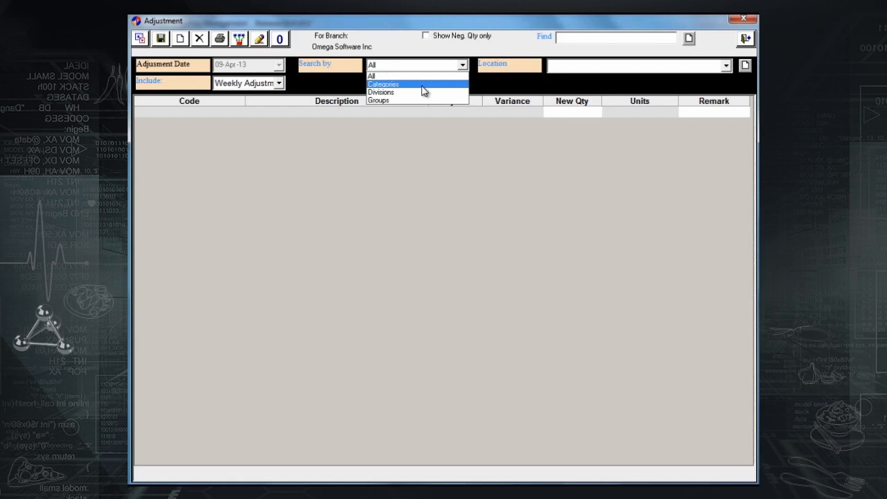
click(421, 86)
click(421, 86)
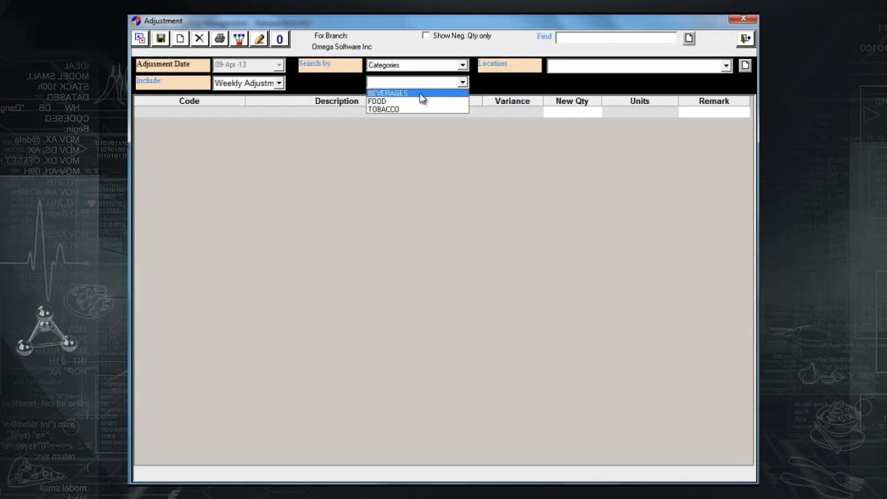
click(422, 93)
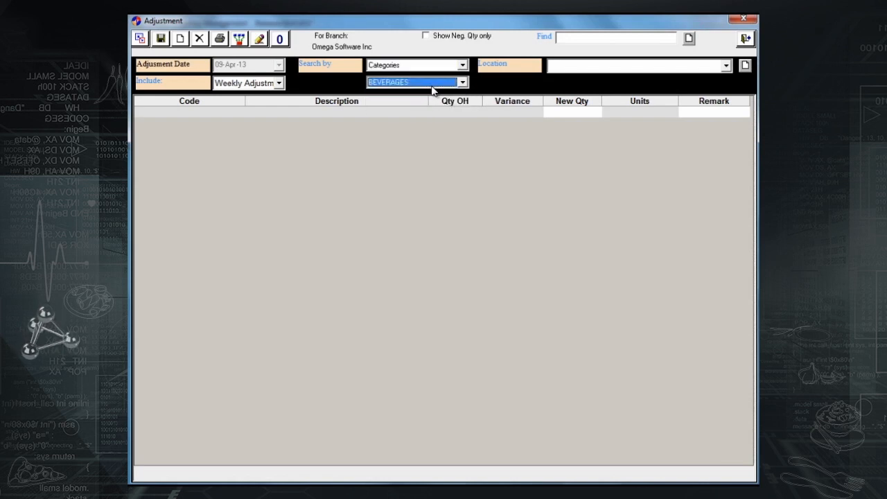
click(451, 82)
Step: Filter the adjustment items by division instead, choosing ALCOHOL
click(458, 64)
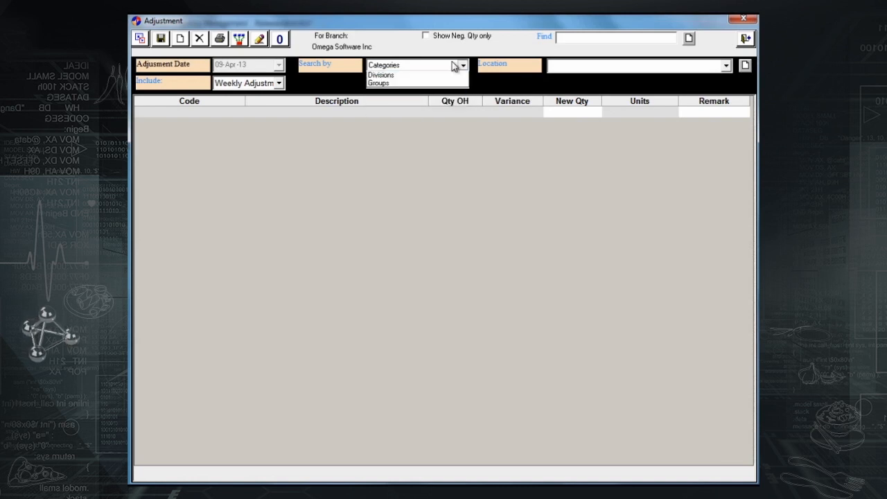
click(426, 93)
click(463, 82)
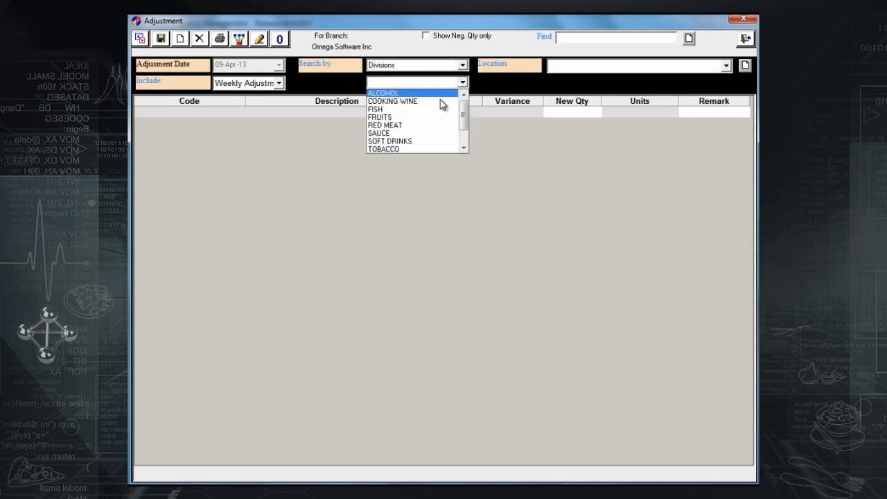
click(441, 91)
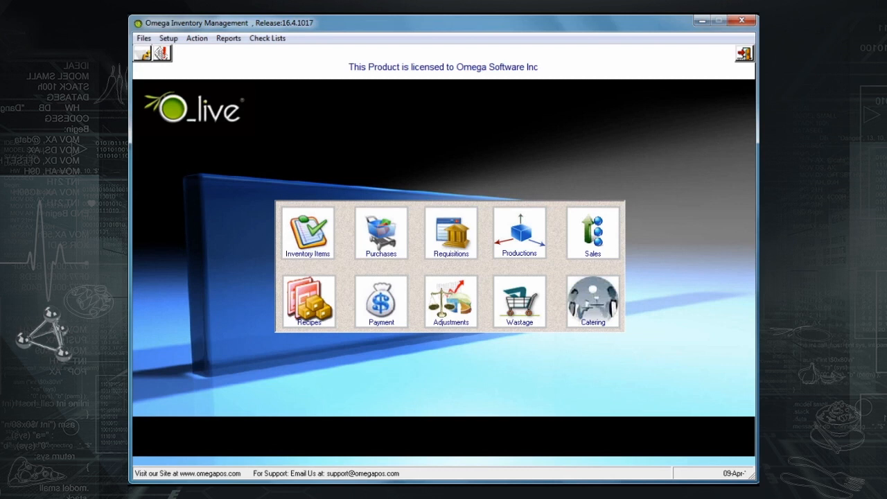
Step: Switch to Omega Software, look through its Sales to Time and Attendance report lists, and leave the reports screen
click(236, 497)
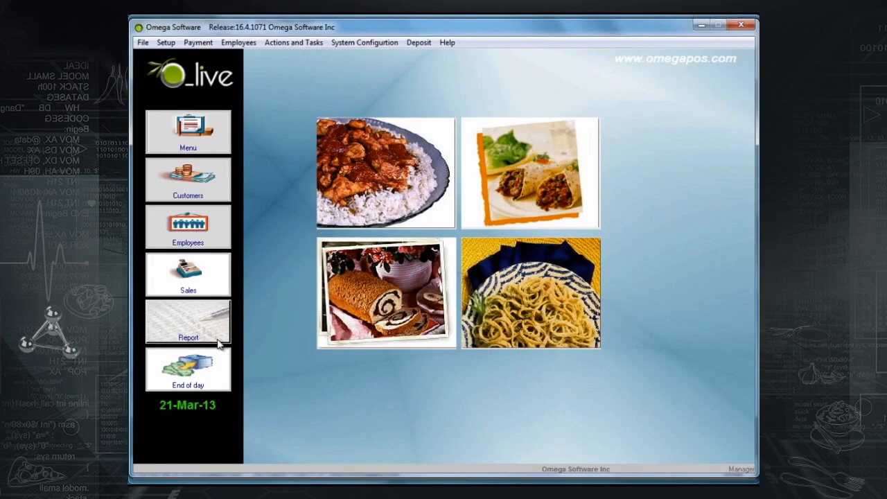
click(219, 343)
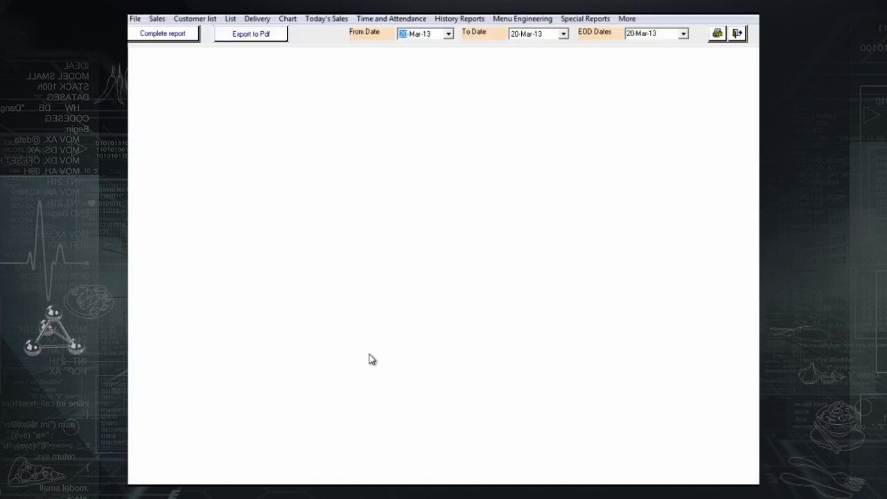
click(158, 20)
mouse_move(174, 50)
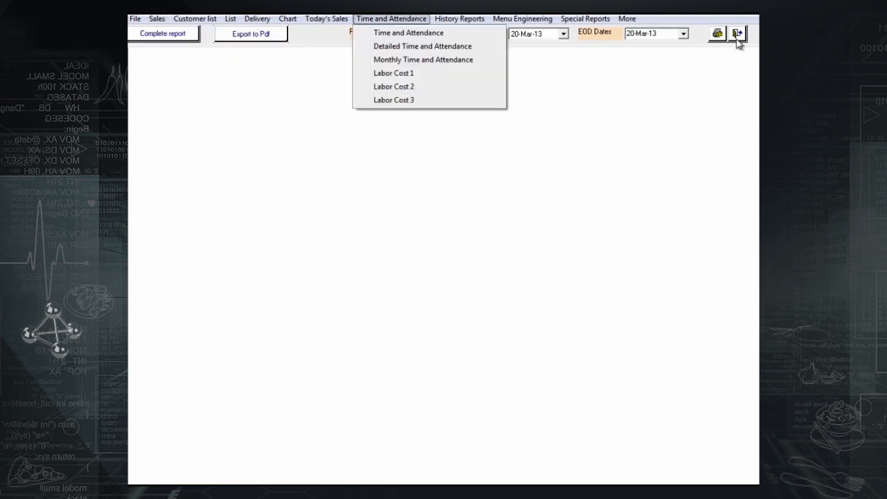
click(738, 34)
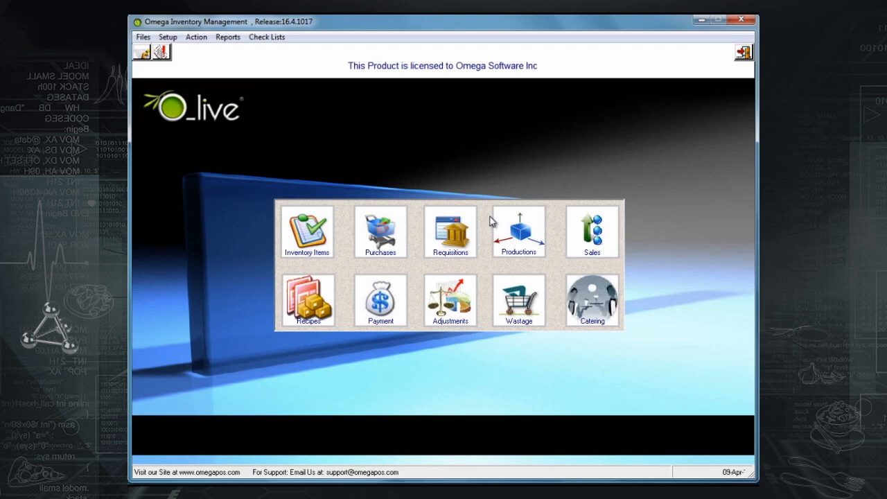
Step: Try the periodical inventory report's options with Summary By Category enabled and All Dates disabled, without previewing the report
click(228, 38)
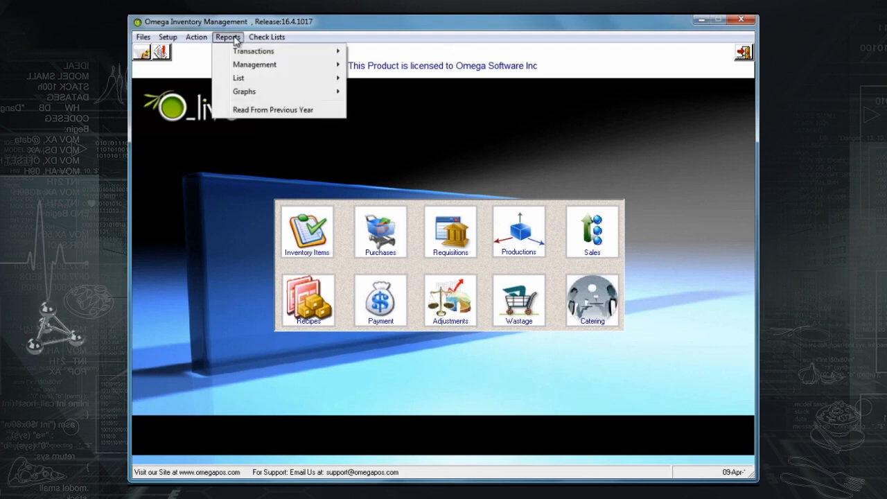
mouse_move(242, 66)
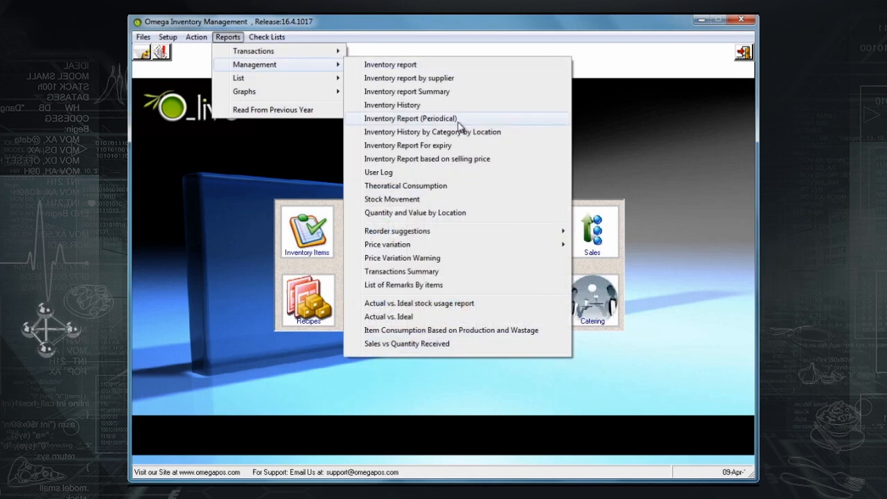
click(484, 122)
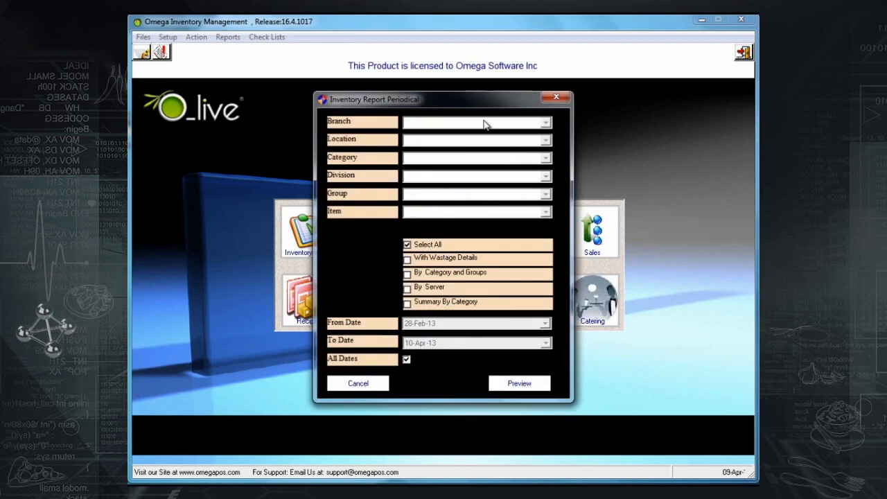
click(407, 305)
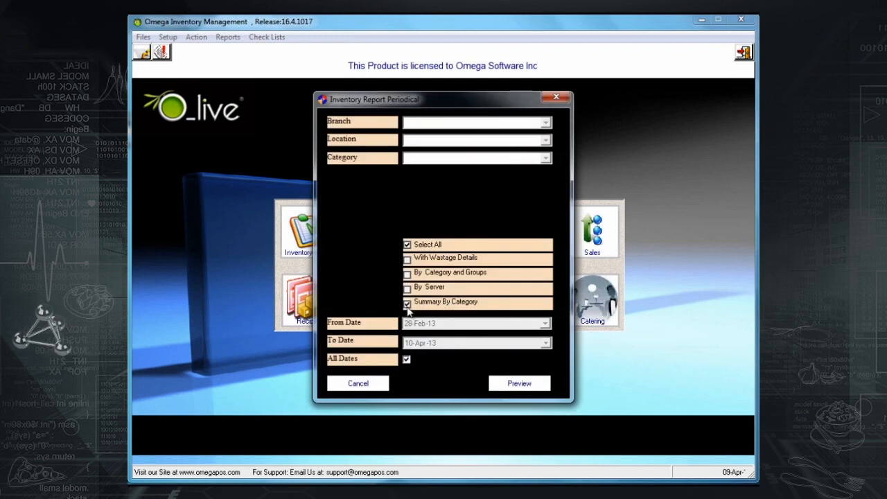
click(406, 359)
click(369, 385)
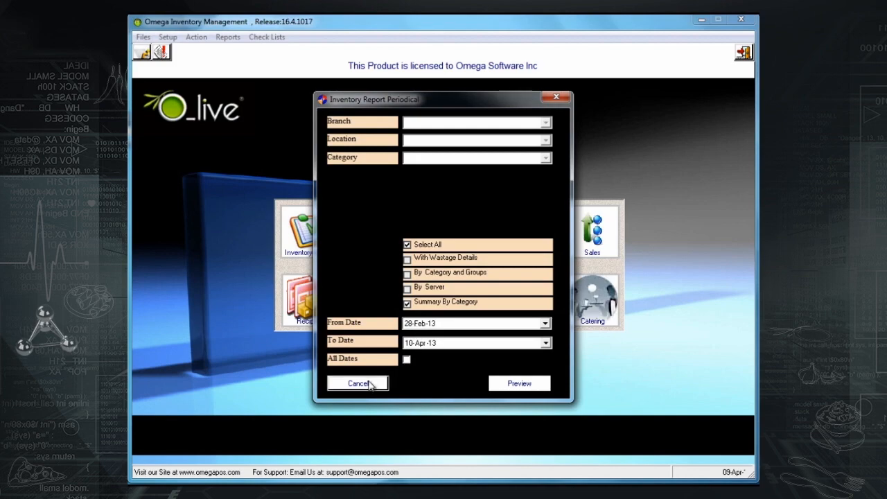
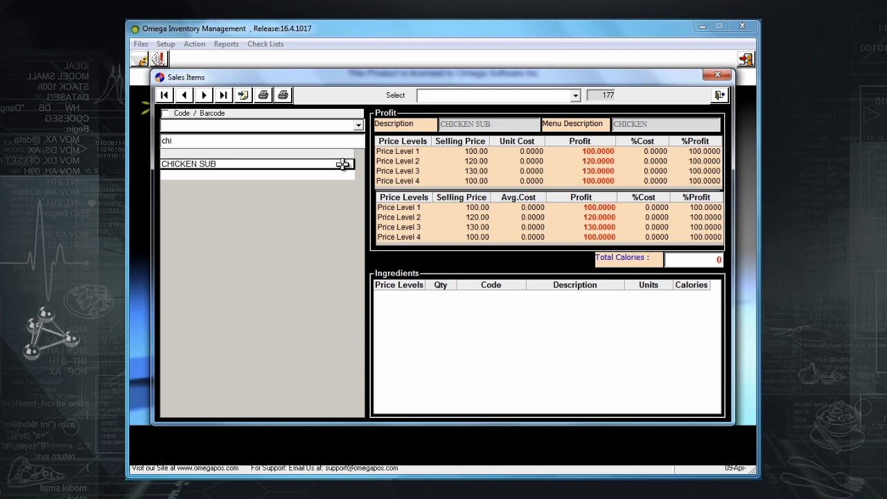
Step: Start the recipe for CHICKEN SUB and add 100 Gr of CHICKEN BREAST with the remark "Remark"
click(244, 97)
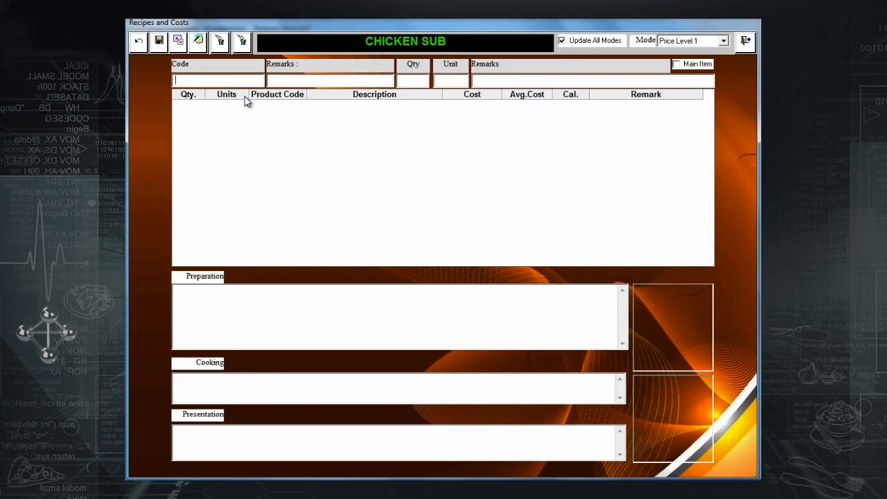
text(chi)
key(Return)
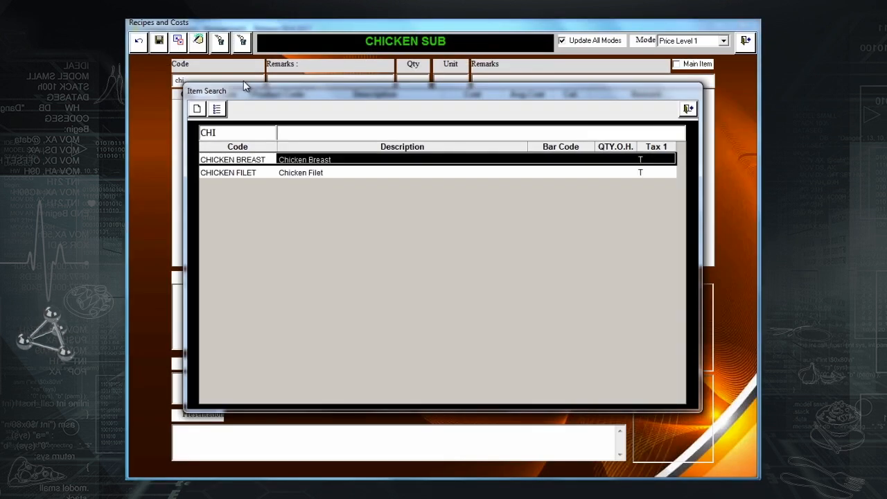
key(Return)
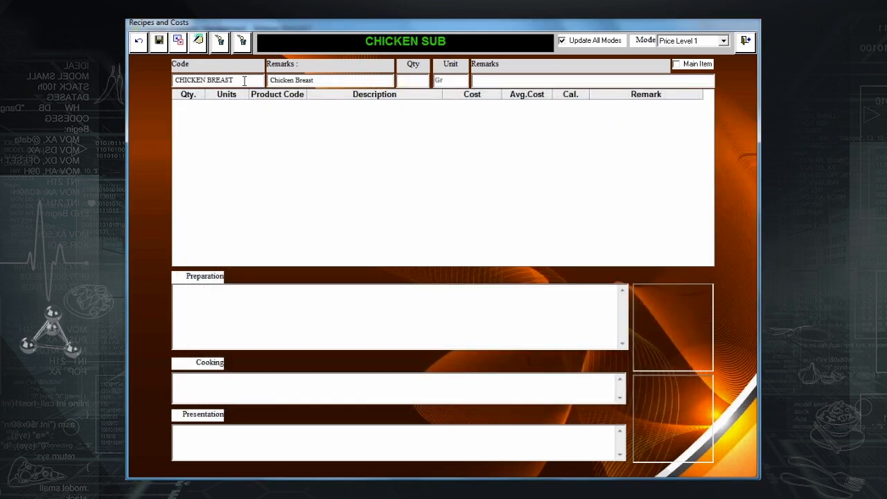
text(100)
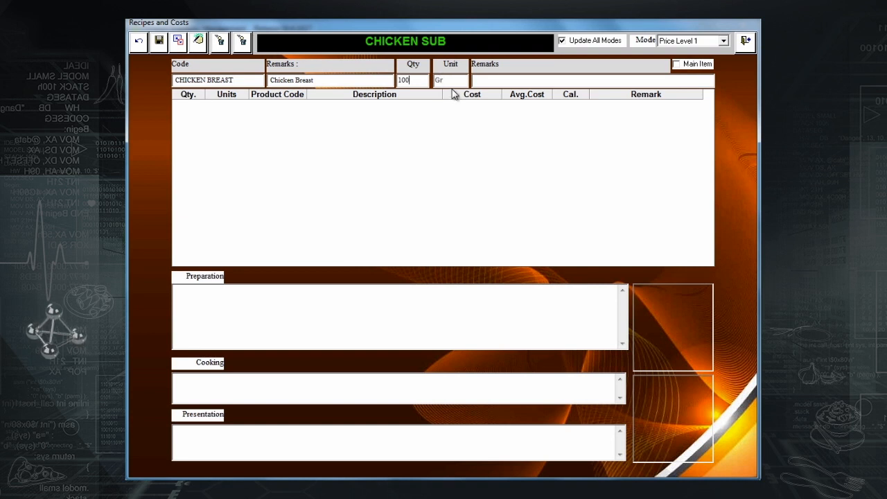
text(Remark)
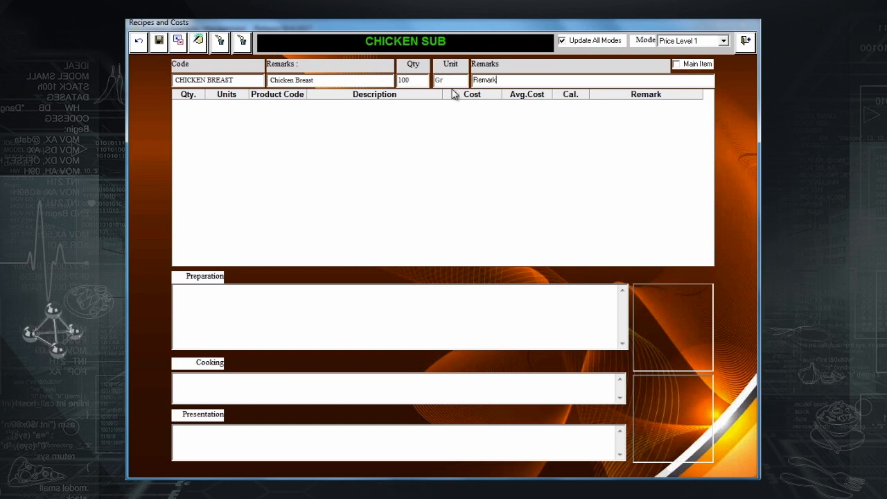
key(Return)
Step: Add 1 portion of LETTUCE to the CHICKEN SUB recipe without a remark
text(let)
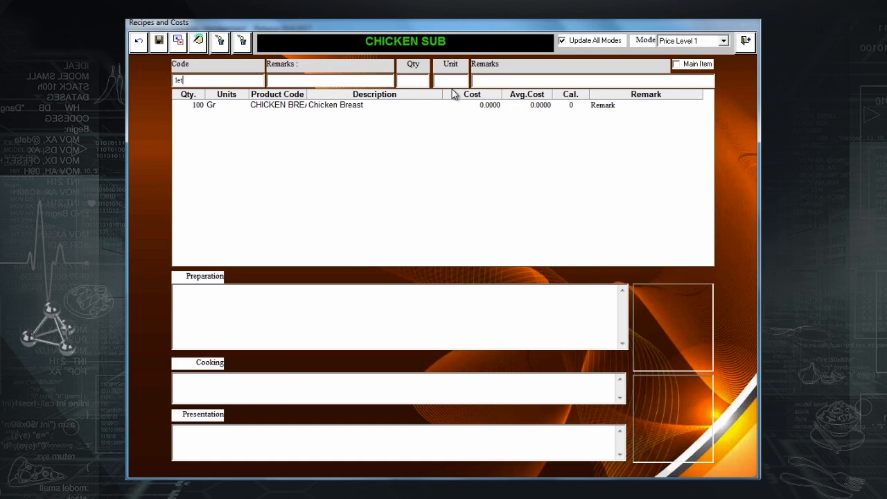
key(Return)
key(Return)
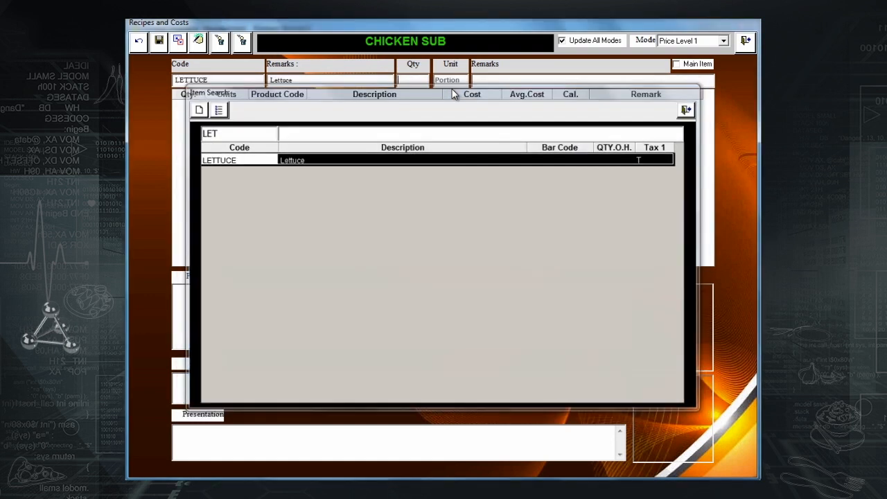
text(1)
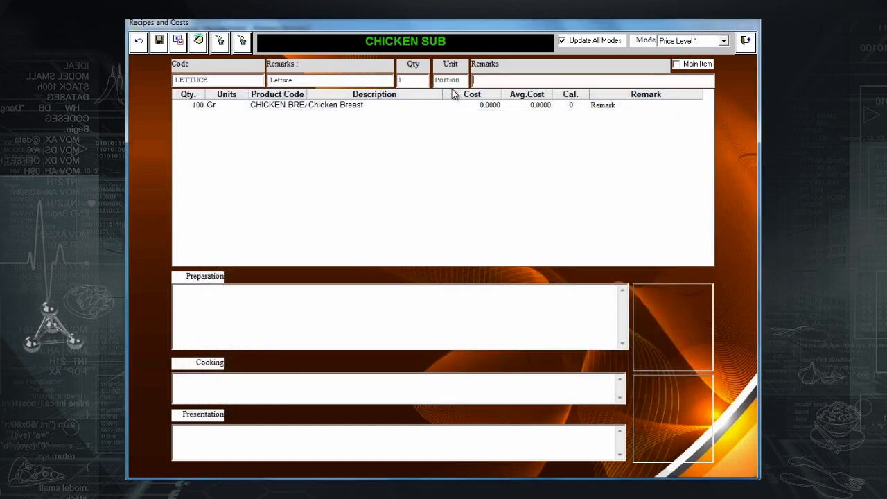
key(Return)
Step: Add 10 Gr of TOMATO to the CHICKEN SUB recipe and save the recipe
text(tomat)
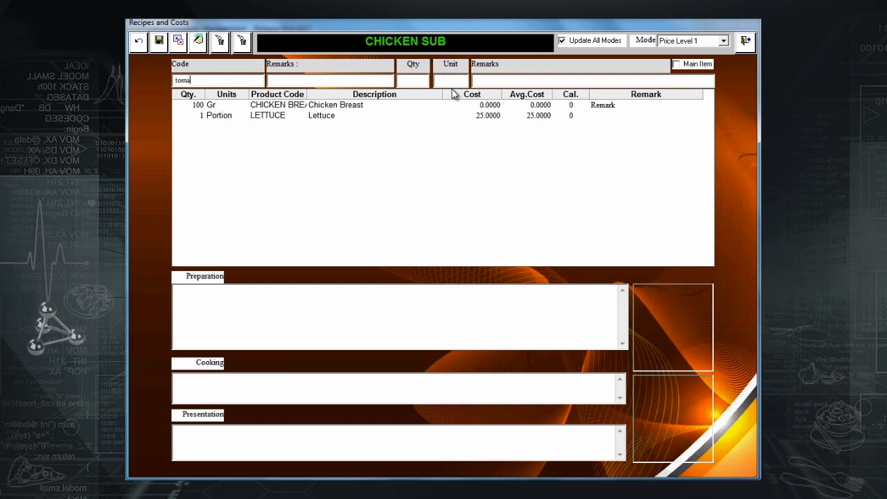
key(Return)
key(Return)
text(10)
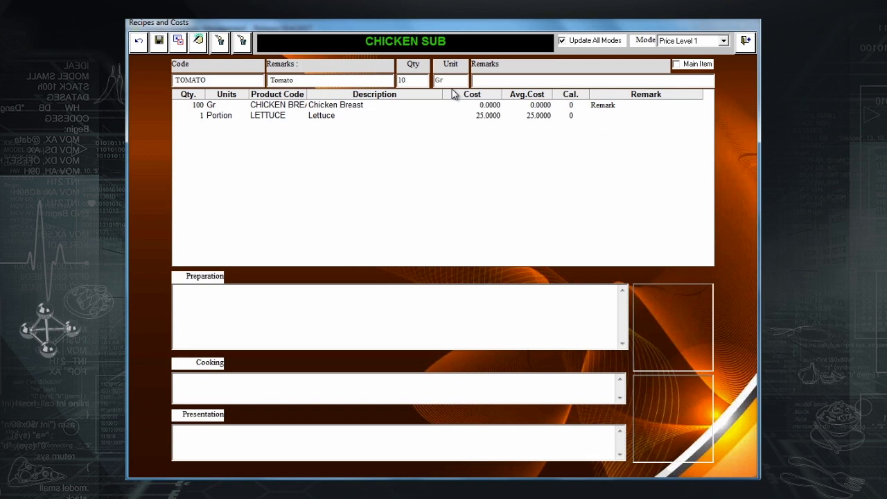
key(Return)
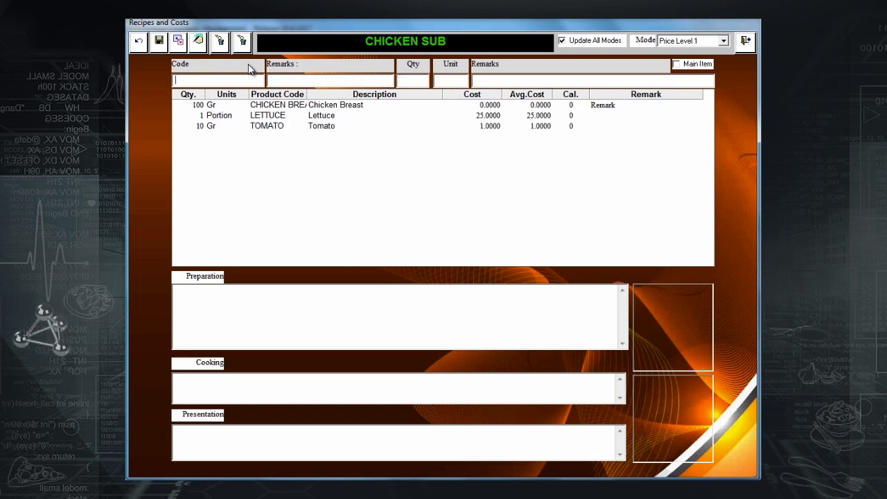
click(161, 44)
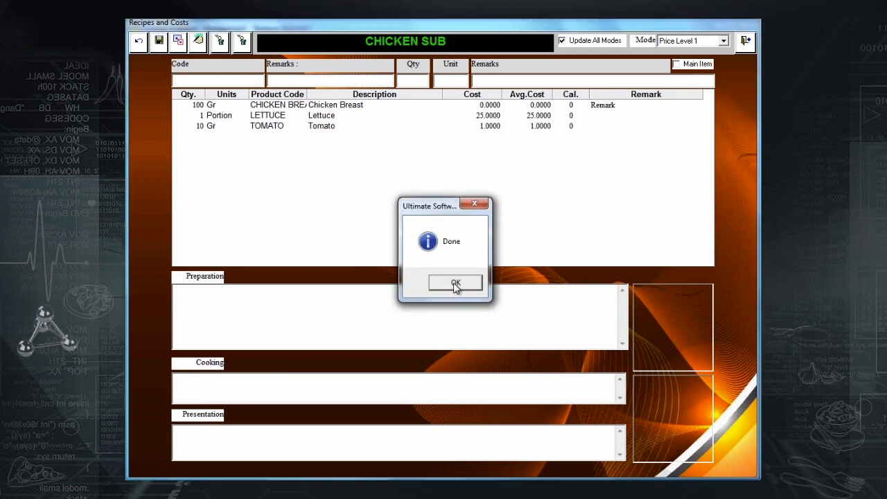
click(456, 286)
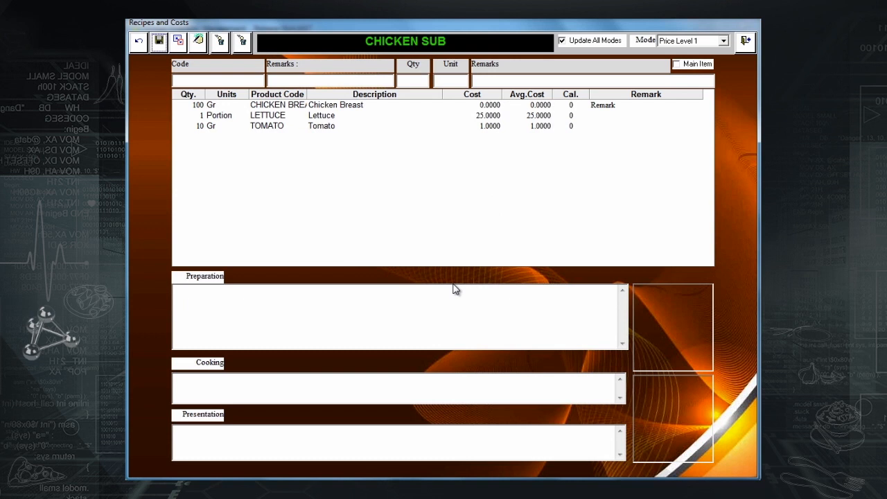
Step: Set the Chicken Breast quantity in the recipe to 120 Gr and save the recipe again
click(197, 106)
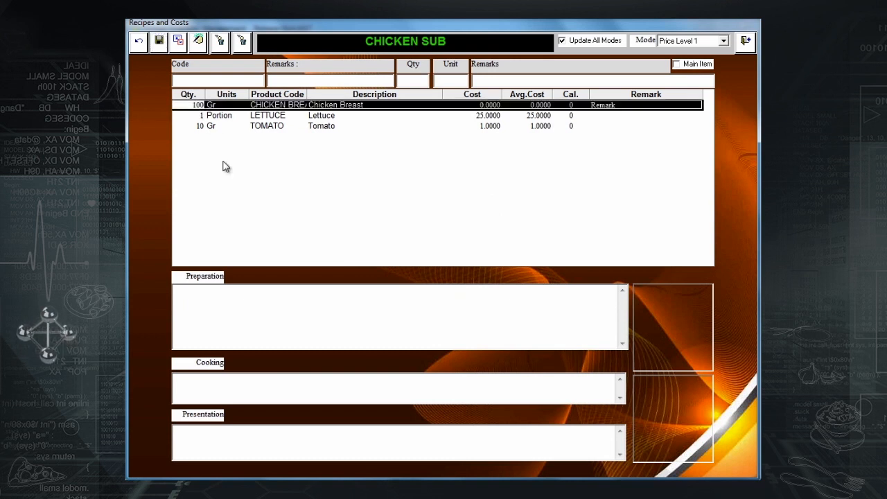
double_click(198, 105)
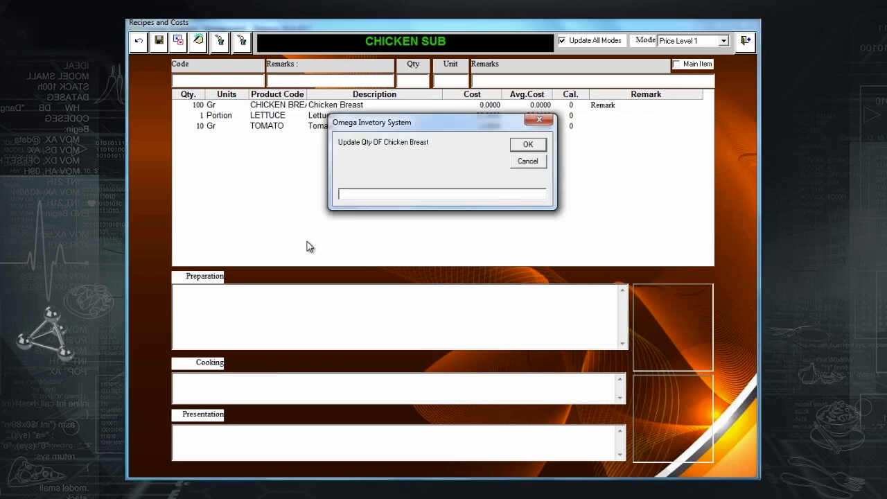
text(120)
key(Return)
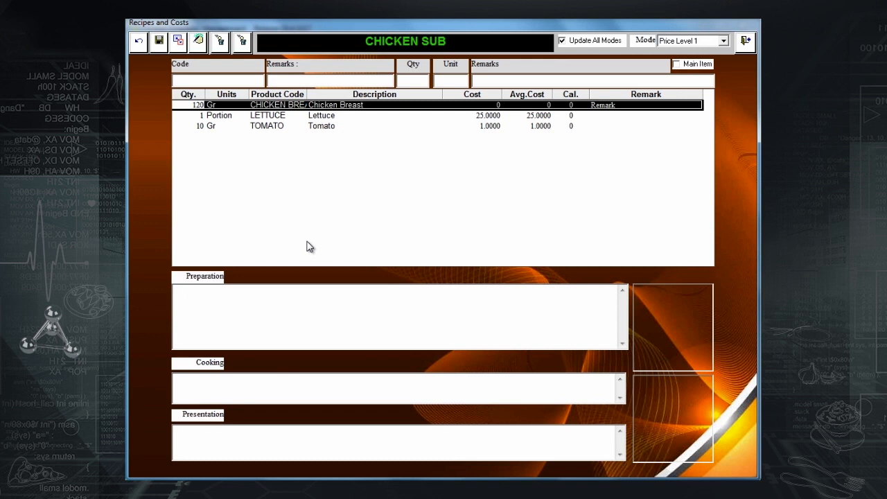
click(159, 40)
click(450, 282)
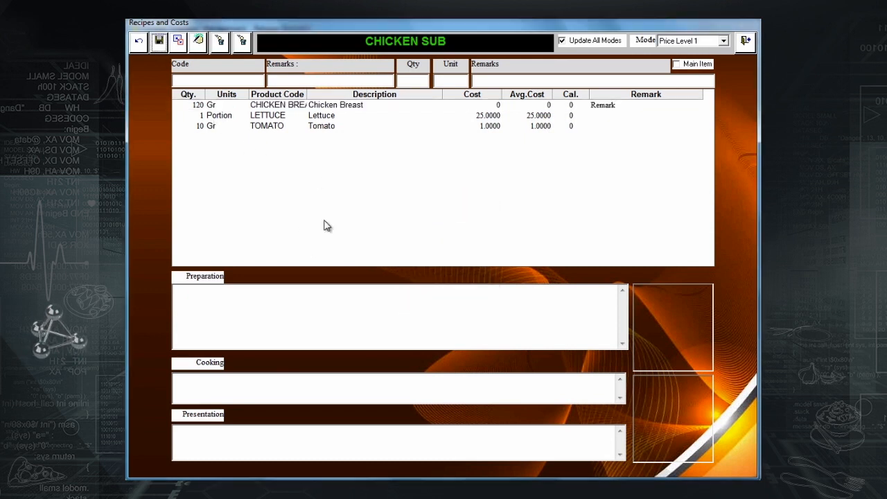
Step: Delete the TOMATO ingredient from the CHICKEN SUB recipe and close the recipe
click(203, 115)
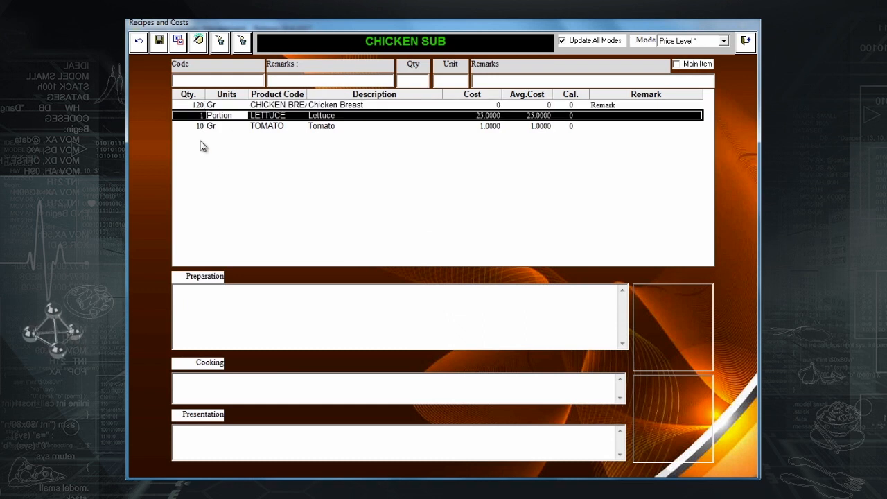
click(191, 126)
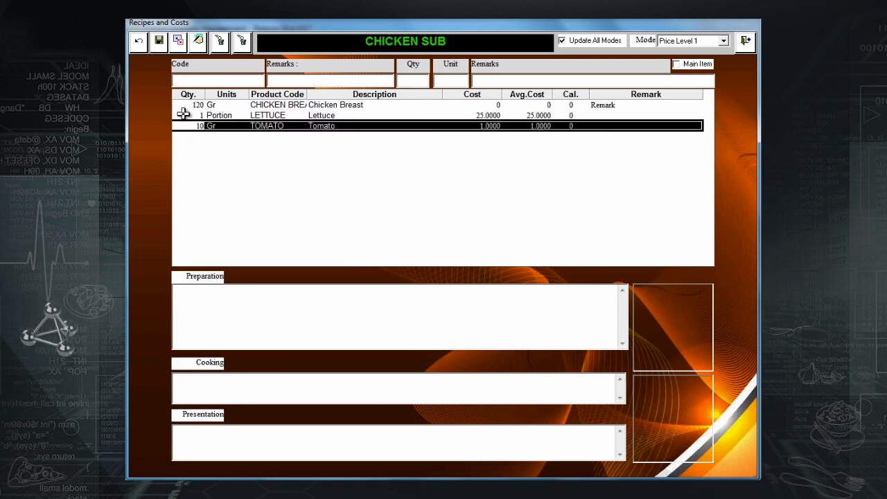
click(139, 43)
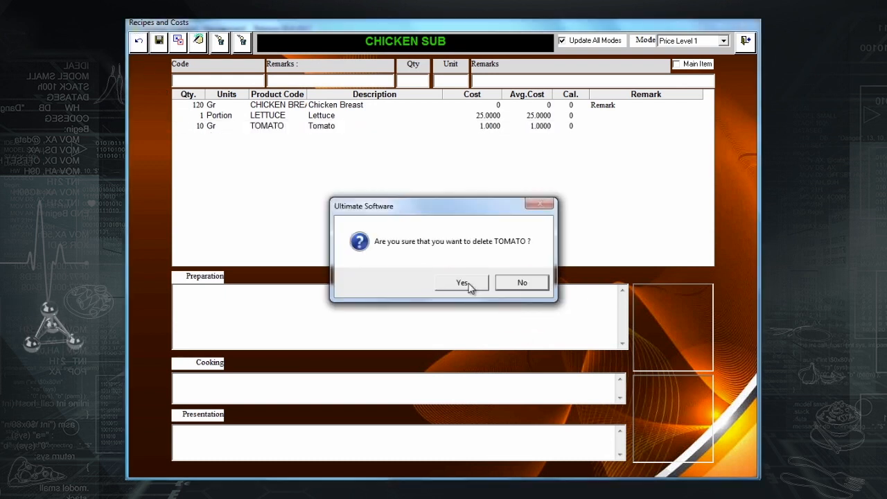
click(463, 283)
key(Escape)
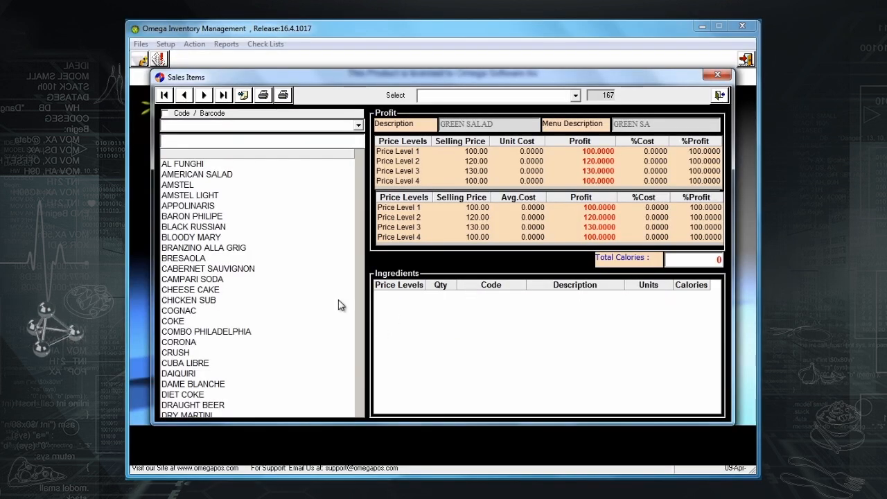
Step: Filter the sales items by "g", select GREEN SALAD and open its recipe
text(g)
click(230, 184)
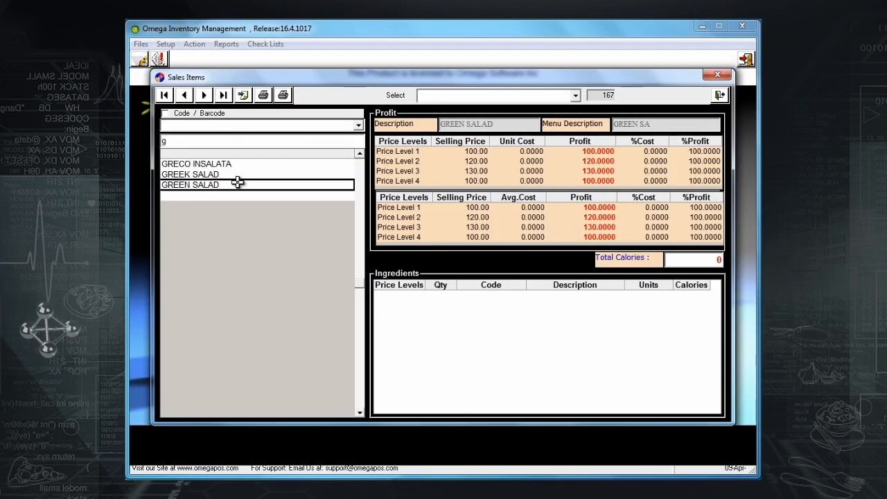
click(244, 95)
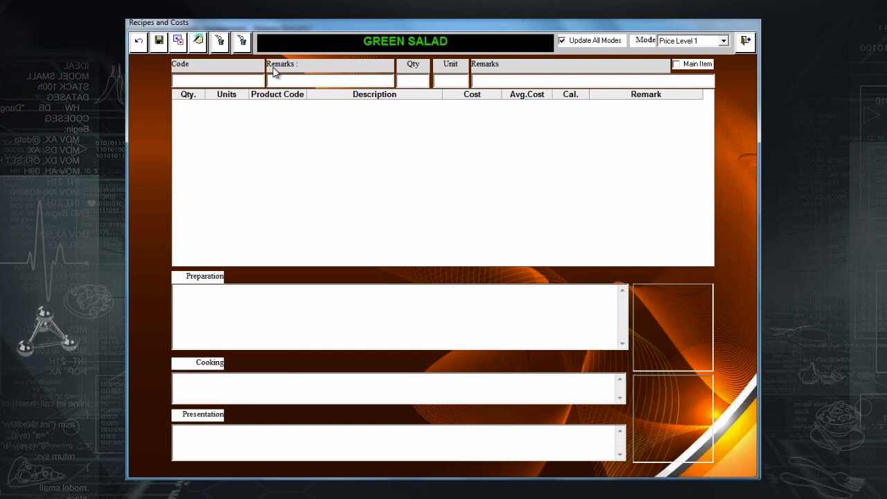
Step: Replace the ingredients of GREEN SALAD with those of GREEK SALAD, found by searching for "gre"
click(181, 43)
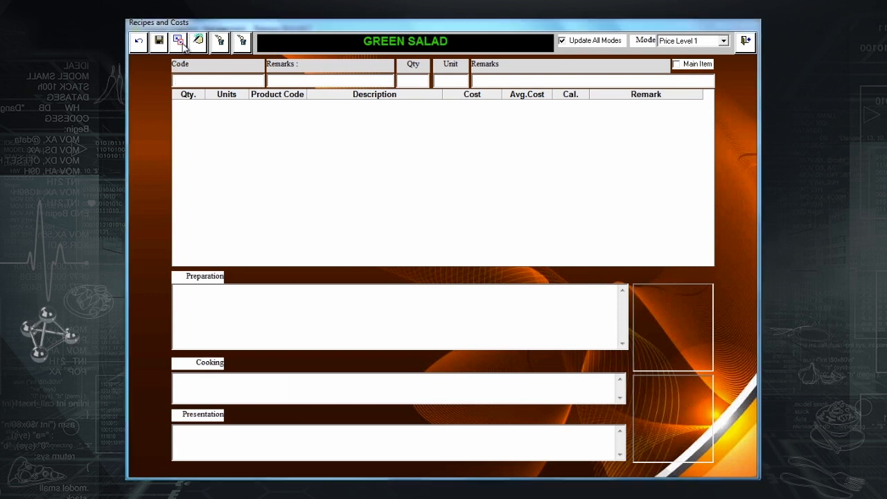
text(gre)
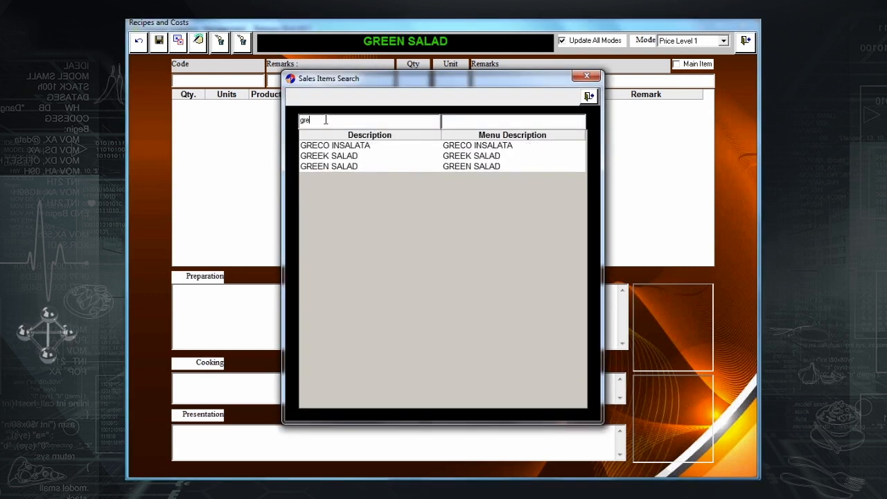
key(Return)
double_click(381, 157)
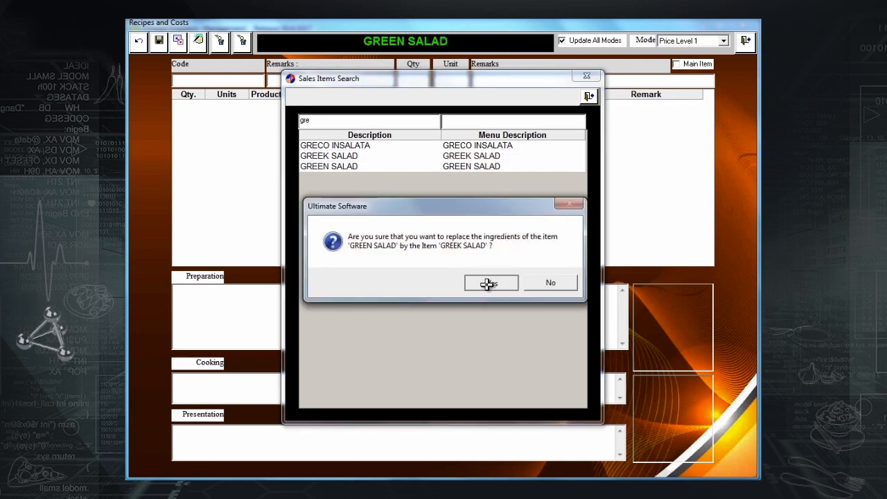
click(490, 284)
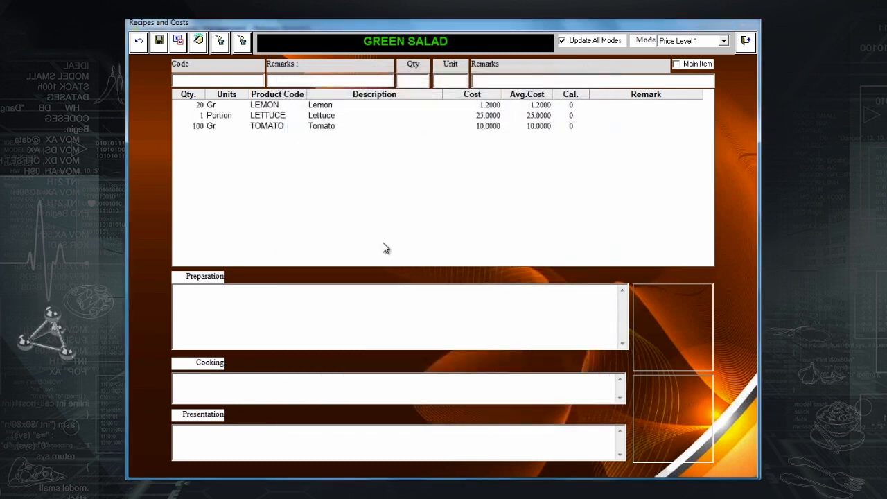
Step: Set the Lettuce quantity in the GREEN SALAD recipe to 2 portions and save the recipe
click(199, 107)
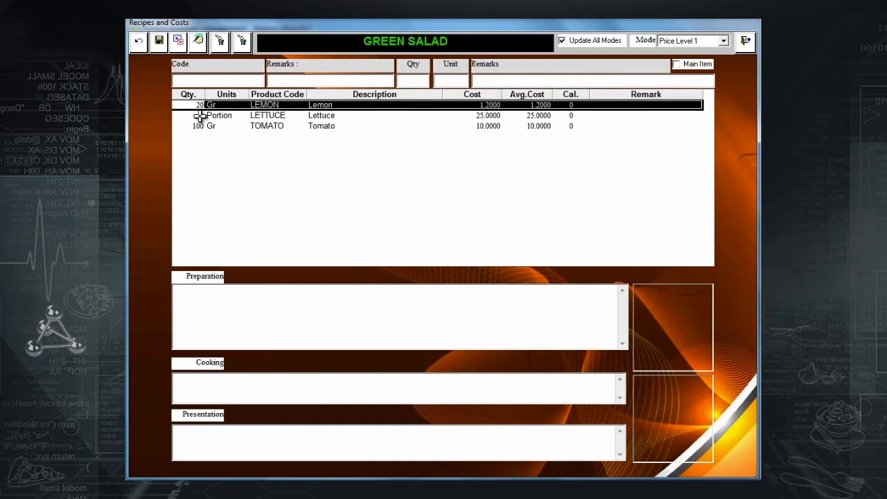
double_click(201, 116)
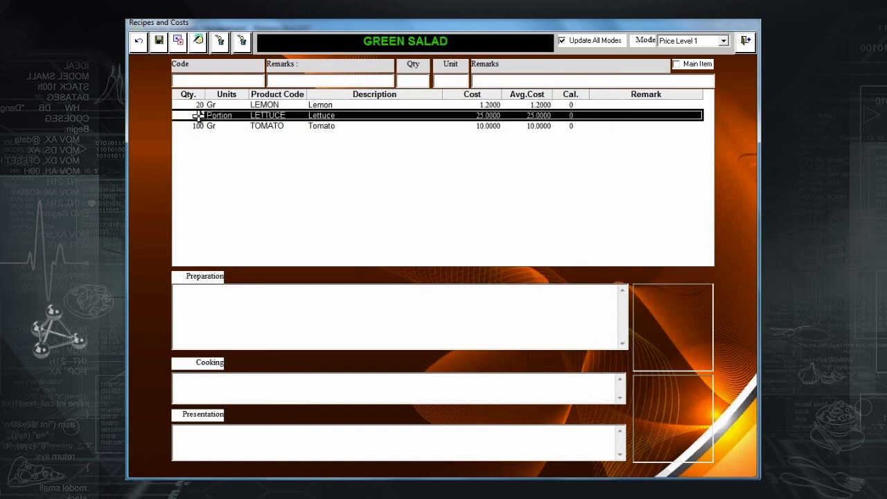
text(2)
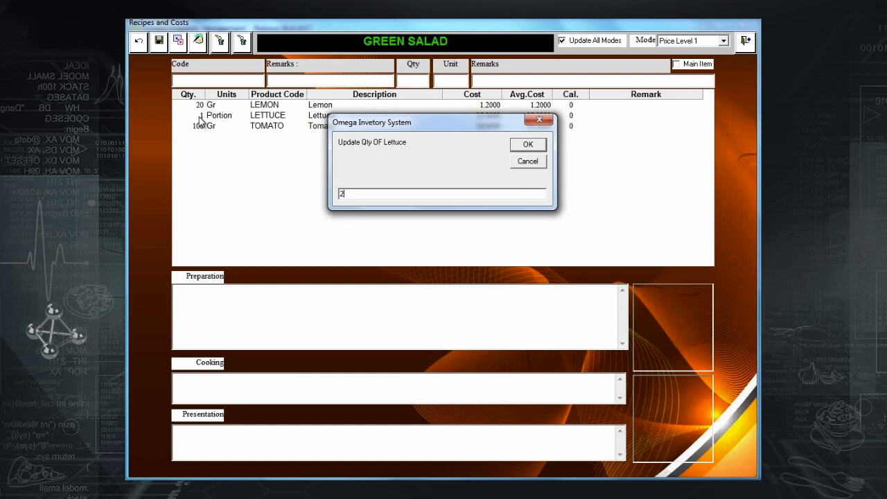
key(Return)
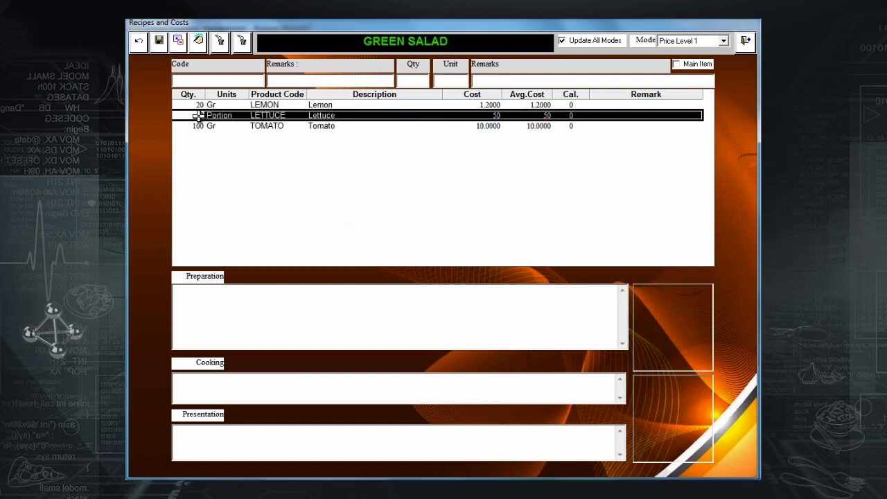
click(164, 42)
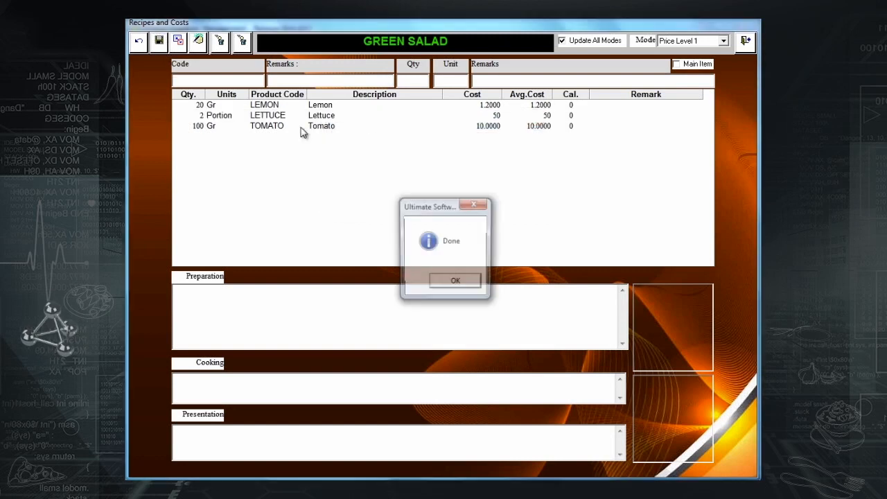
click(451, 281)
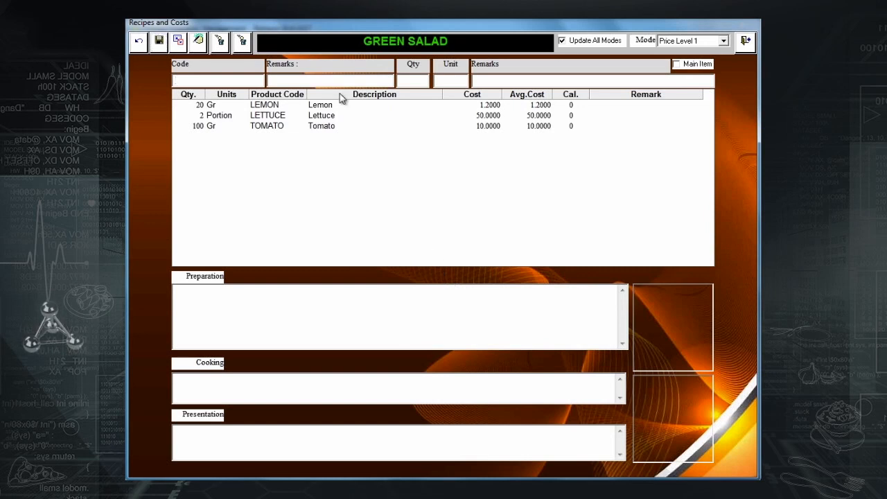
Step: Search the sales items for "f" and open the FAJITA recipe
click(199, 41)
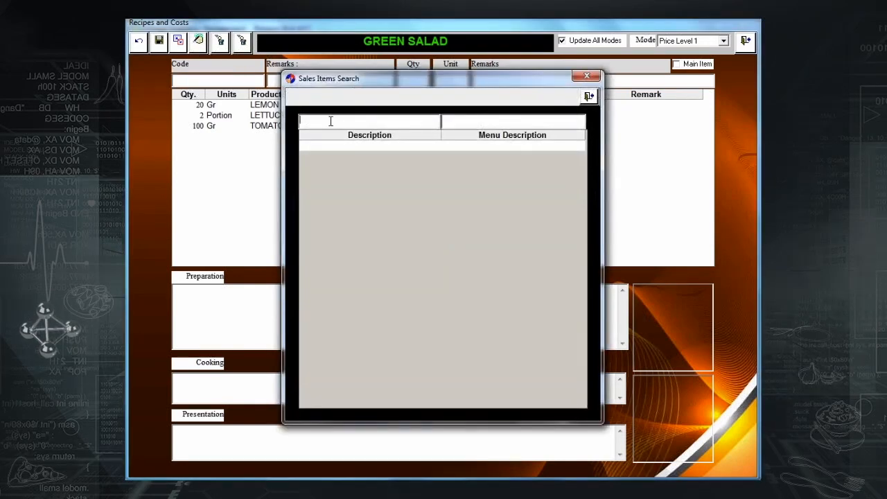
text(f)
key(Down)
key(Return)
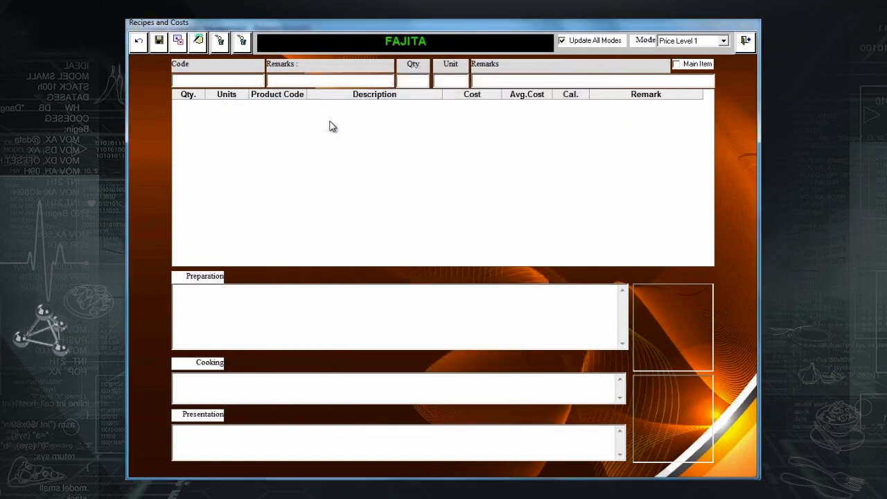
key(Return)
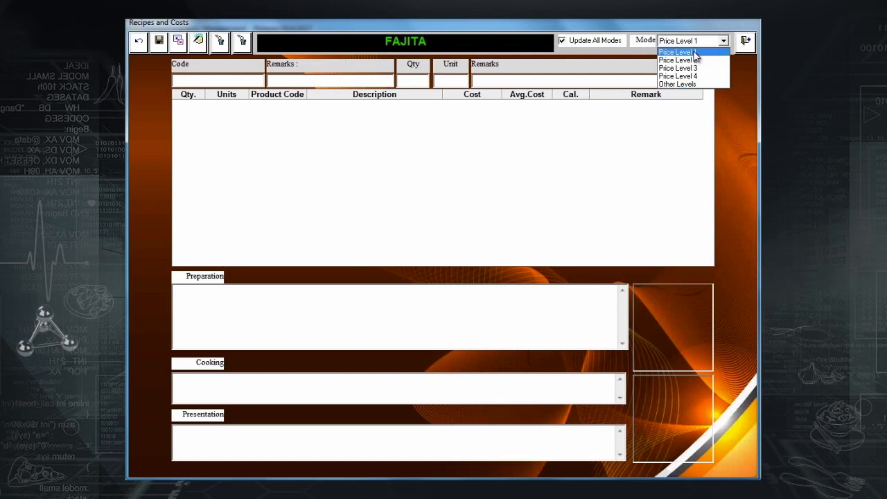
Step: Turn off Update All Modes for the FAJITA recipe and switch its mode to Price Level 2
click(600, 44)
click(600, 43)
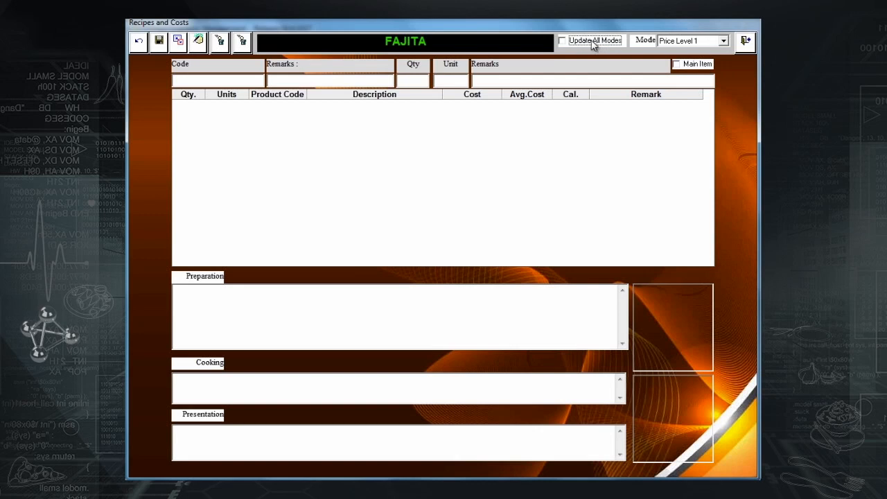
click(697, 41)
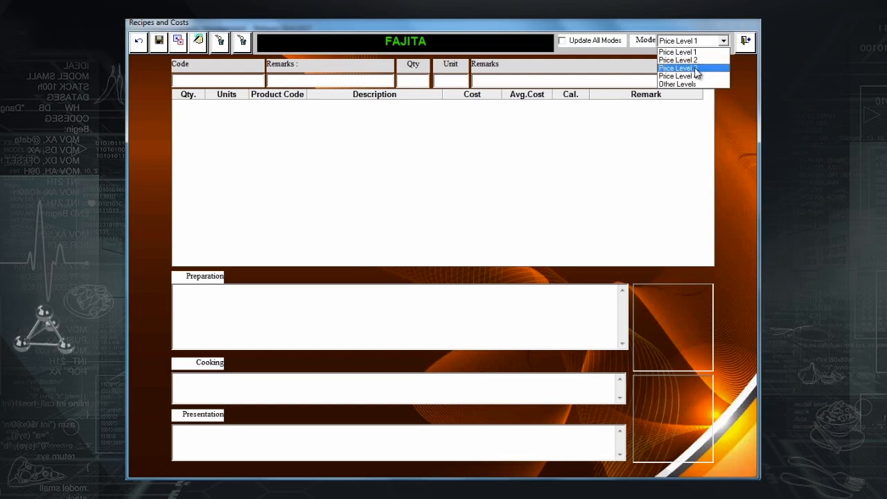
click(682, 60)
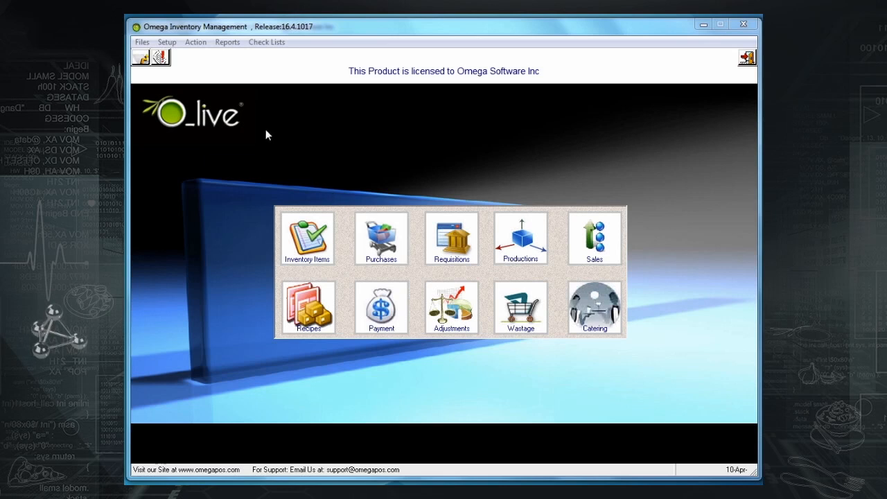
Step: Open the check list for inventory reduction and tick the point about updating stock On Line or At EOD
click(267, 42)
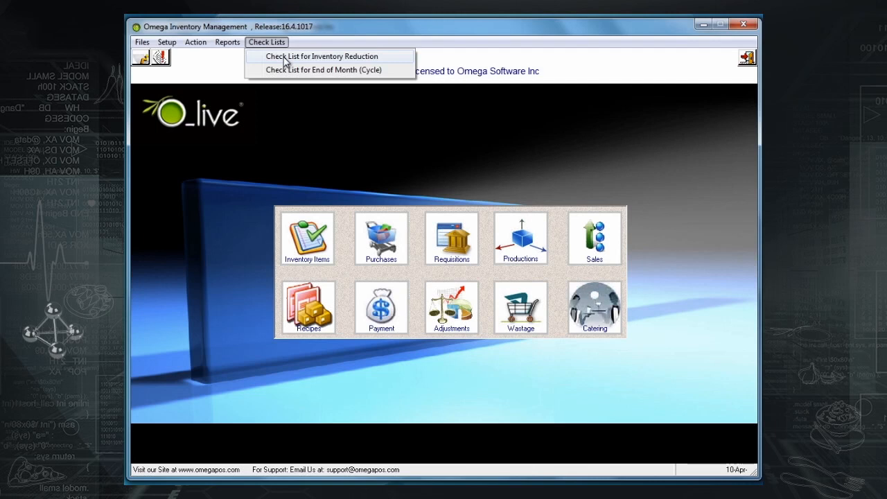
click(285, 58)
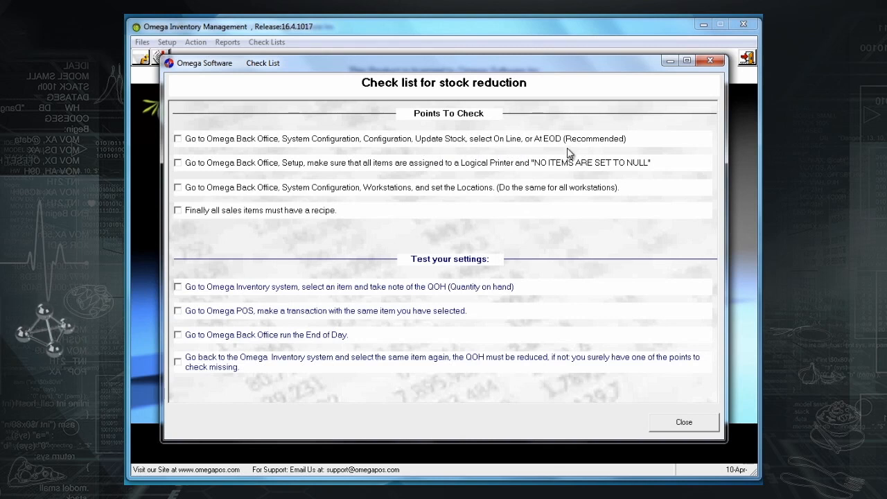
click(178, 140)
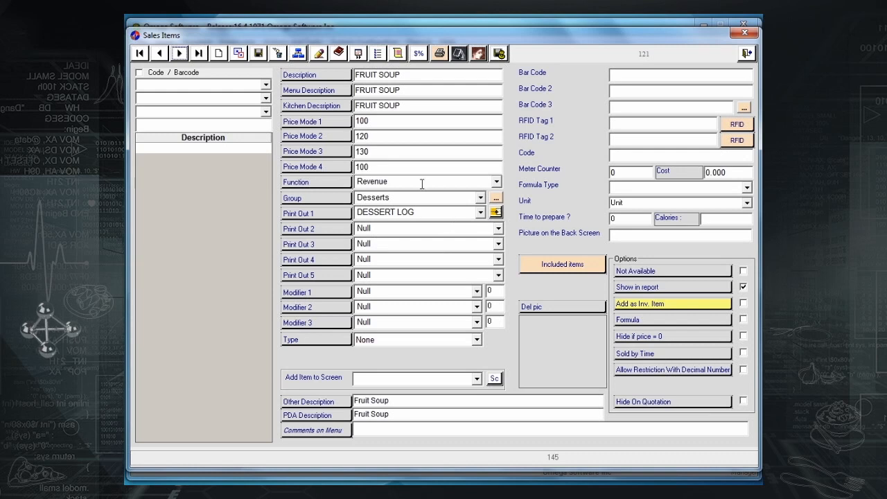
Step: Step through the sales items in Omega Back Office to check their logical printer assignments, and close the item form
click(180, 54)
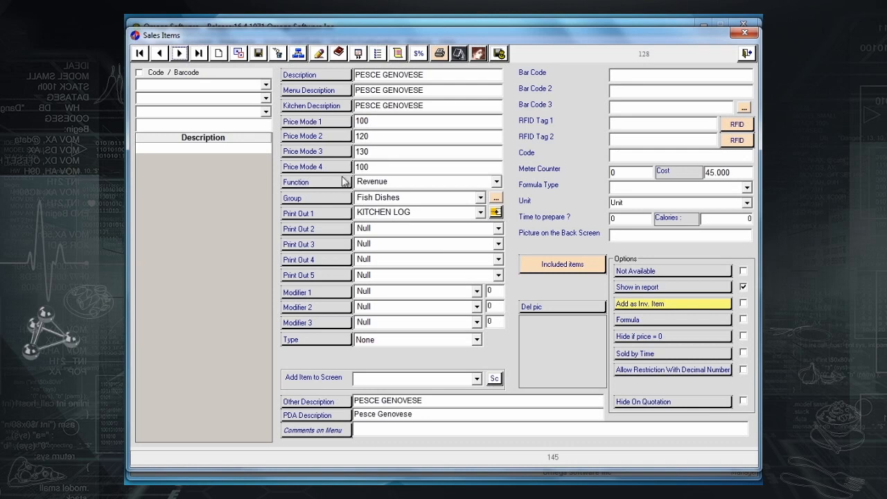
click(185, 57)
click(185, 57)
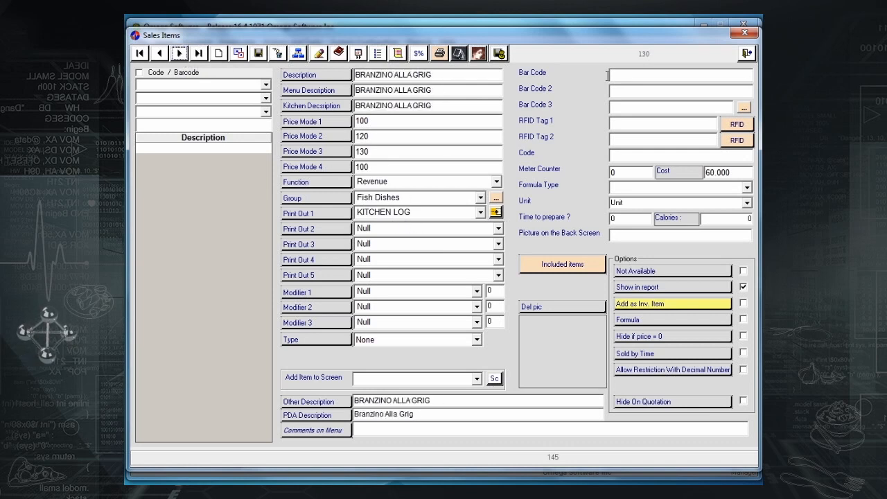
click(747, 53)
Step: Review the printout columns of the Sales Items Programming Summary report for items without a logical printer, and close the report
click(173, 325)
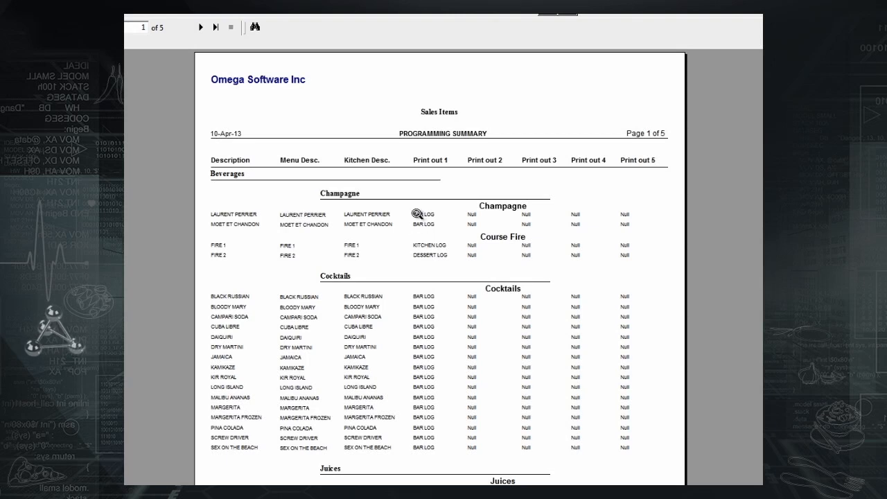
click(443, 310)
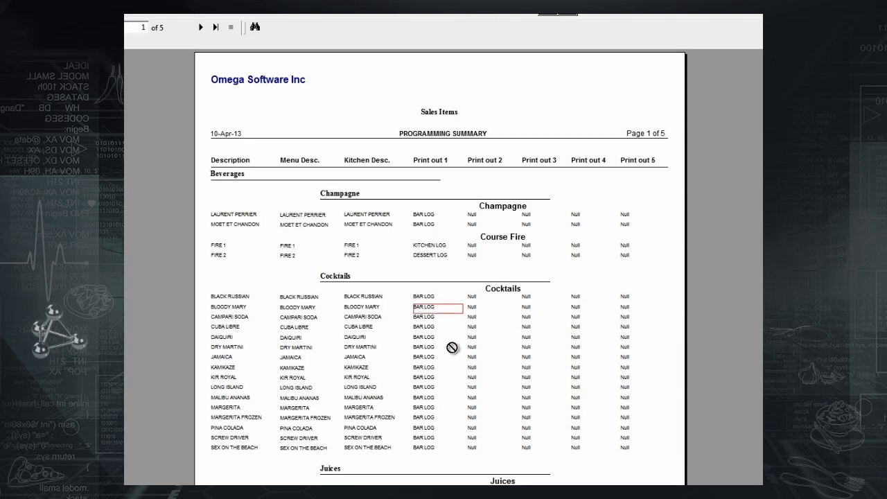
scroll(450, 347, down, 3)
scroll(411, 212, down, 2)
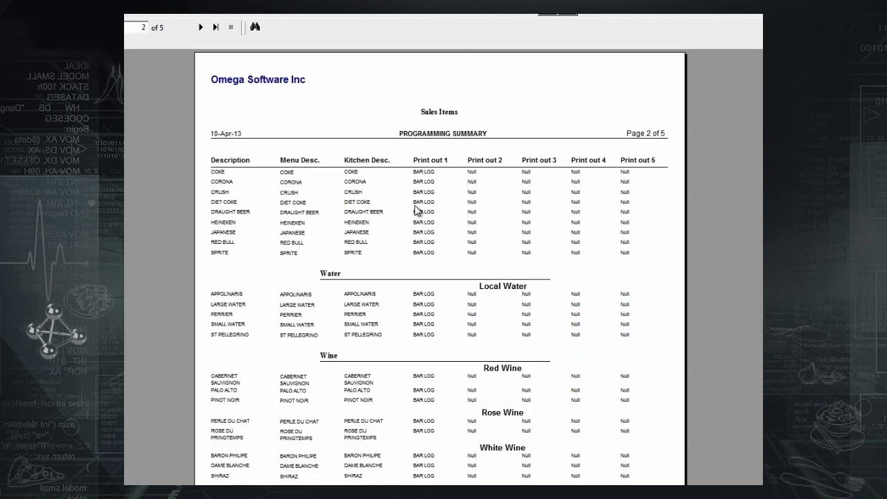
scroll(455, 301, down, 2)
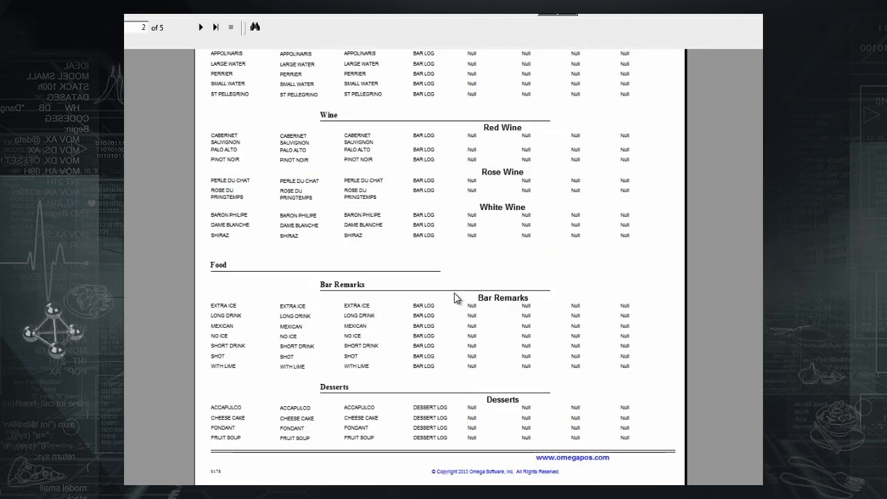
scroll(451, 300, up, 2)
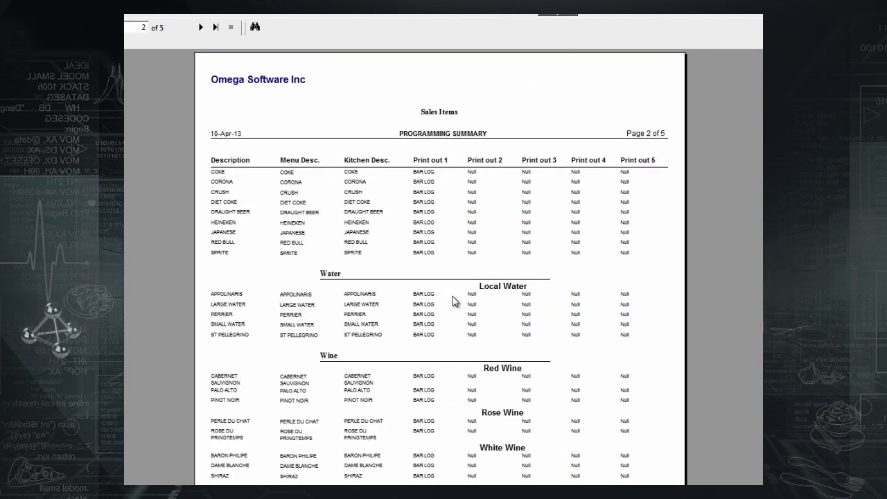
click(572, 13)
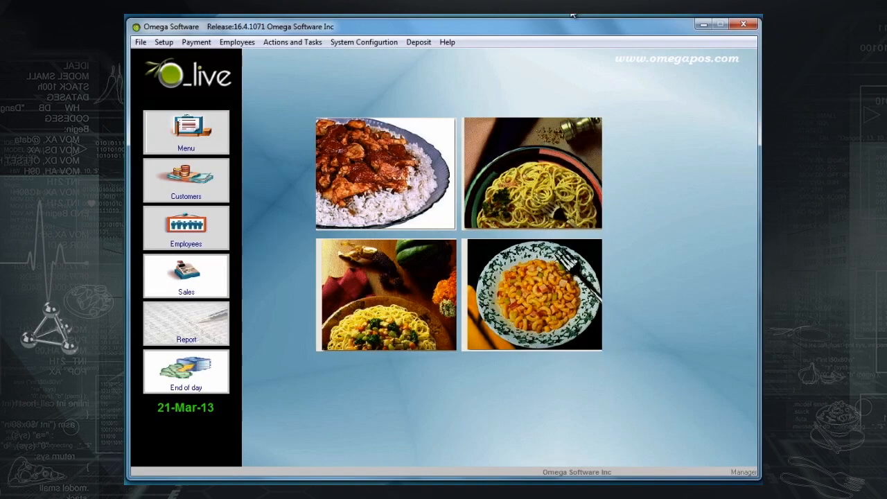
Step: Open the Workstations configuration to check the locations assigned to the logical printers
click(395, 41)
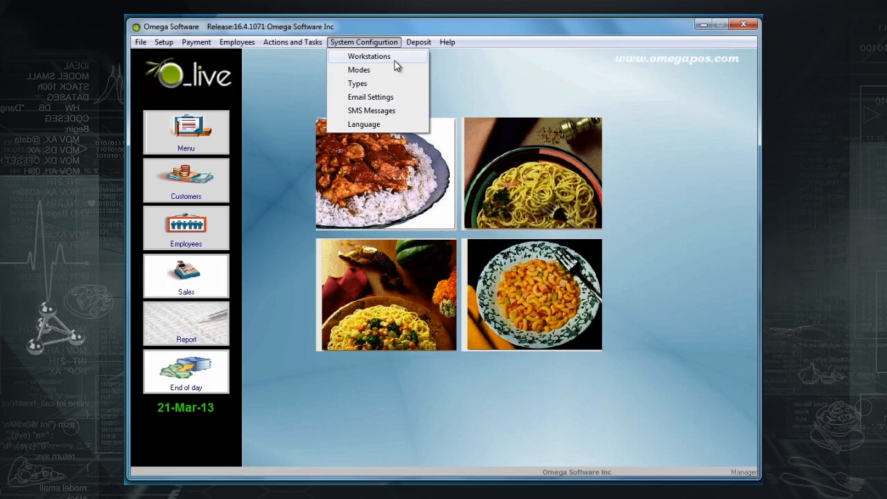
click(388, 58)
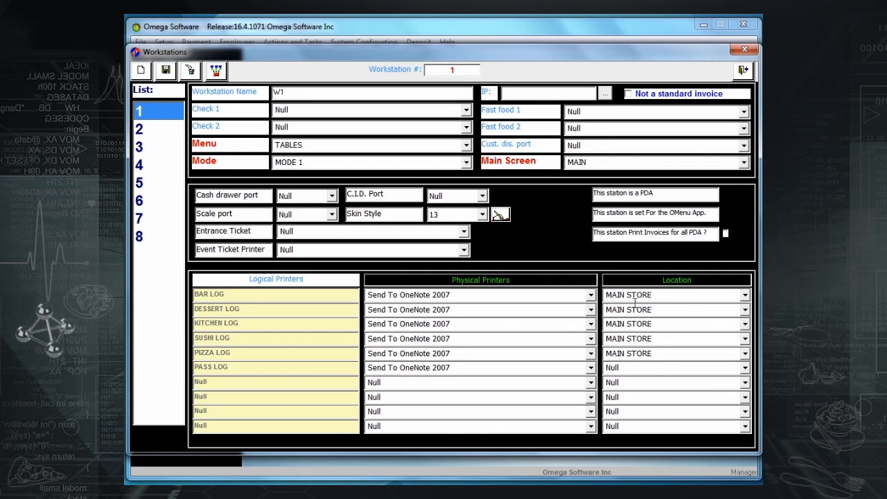
Step: On workstation 1, set the PASS LOG location to MAIN STORE and the BAR LOG location to BAR, saving the changes
click(746, 368)
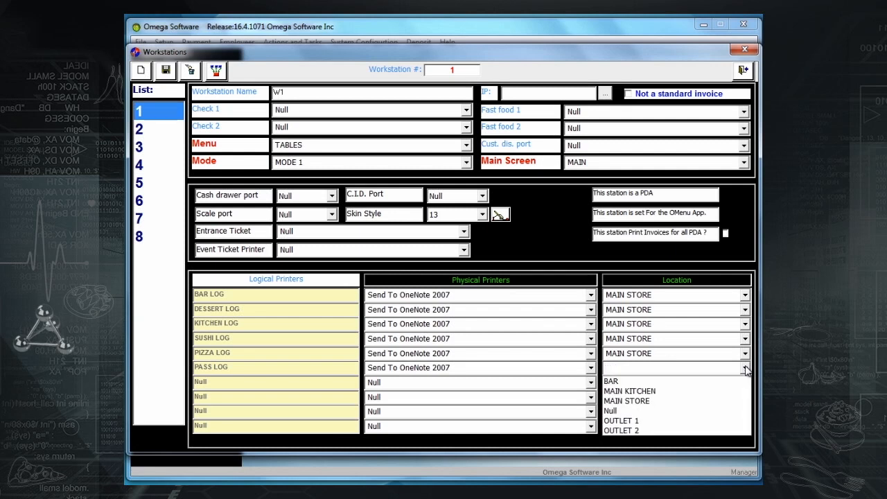
click(670, 400)
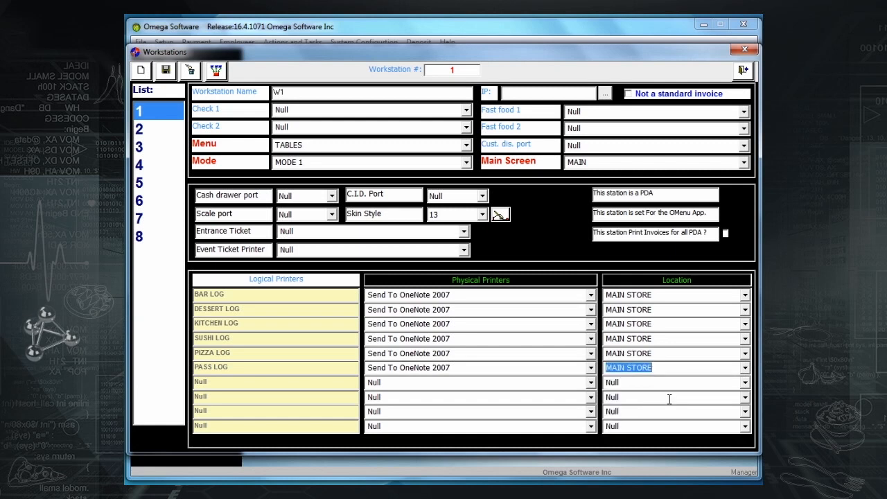
click(171, 74)
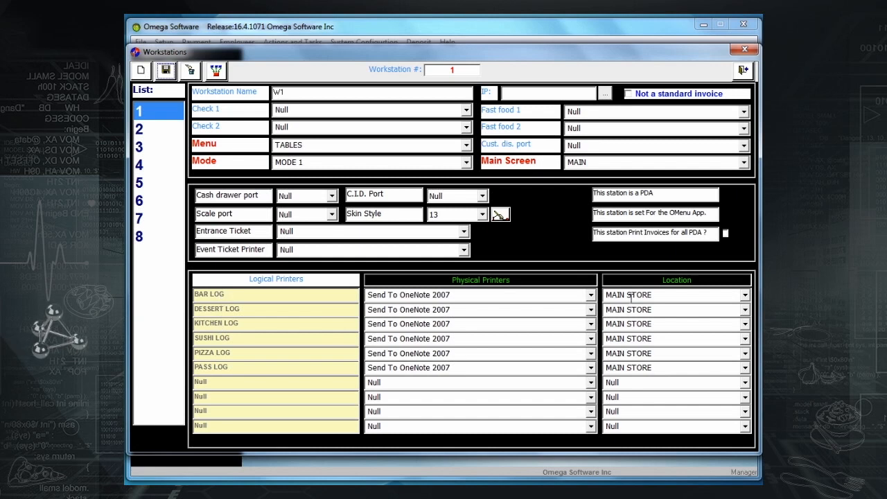
click(746, 298)
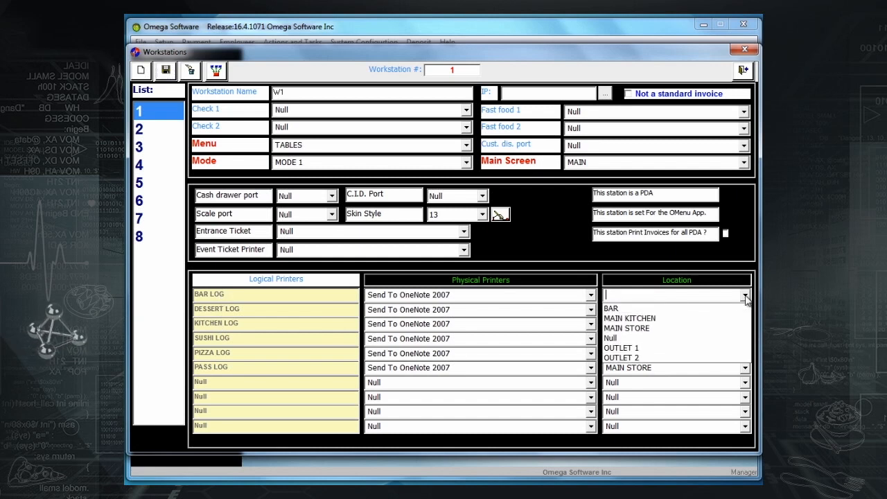
click(687, 306)
click(166, 70)
Step: Save workstation 2 with BAR LOG located in BAR, DESSERT, KITCHEN, SUSHI and PIZZA LOG in MAIN KITCHEN, and PASS LOG in MAIN STORE
click(142, 134)
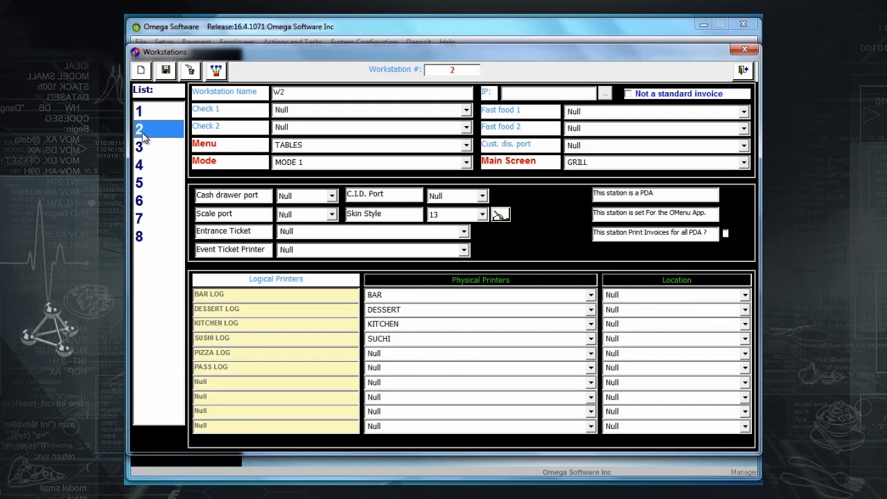
click(146, 113)
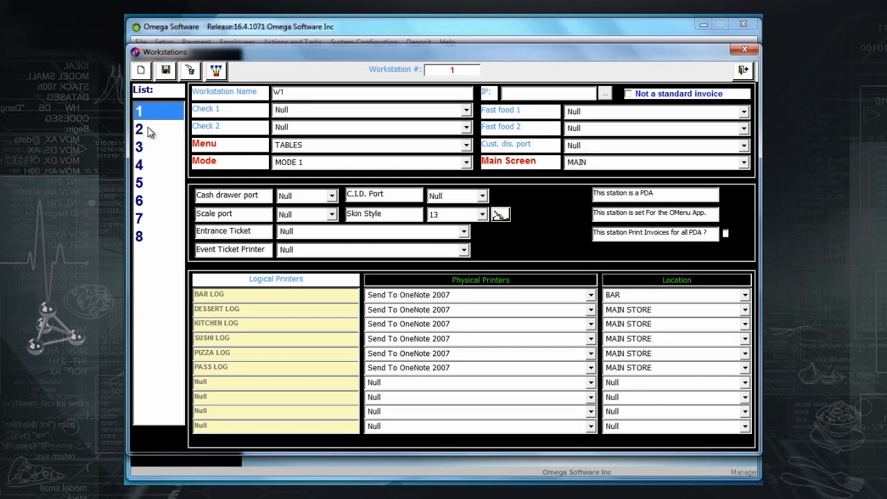
click(149, 131)
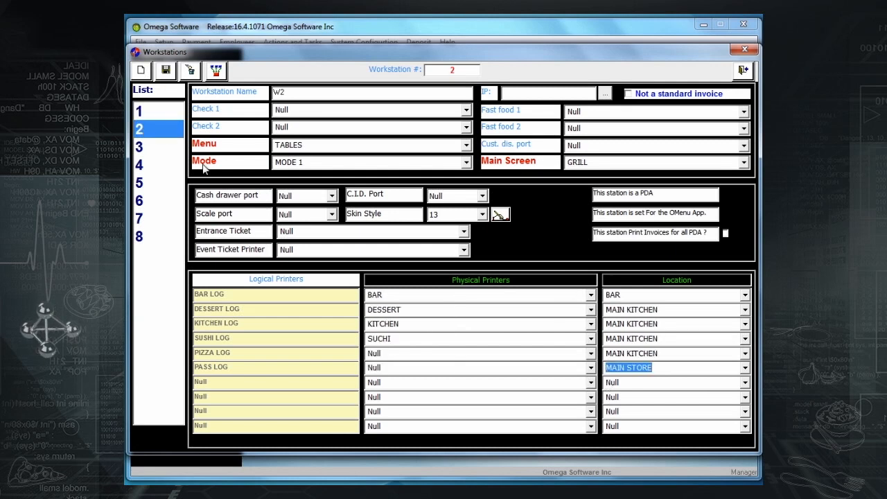
click(166, 71)
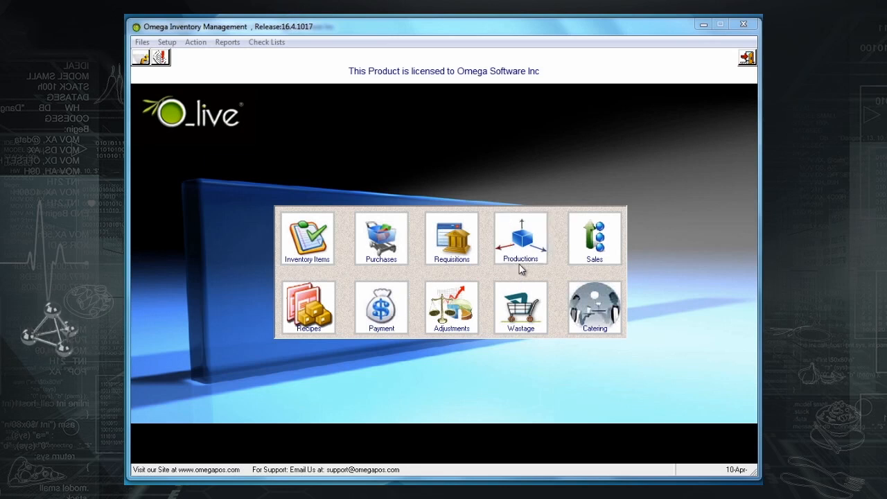
Step: Start a new production in Omega Inventory Management with the production type Based on Recepie
click(528, 256)
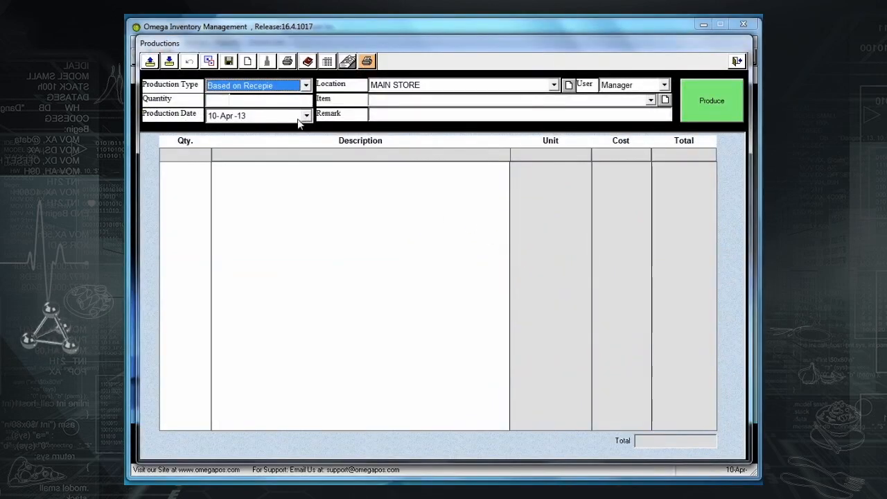
click(251, 65)
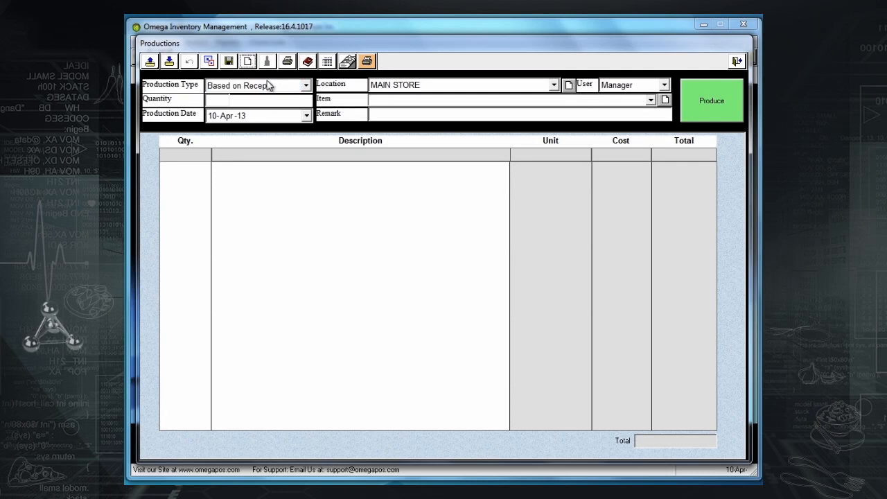
click(268, 89)
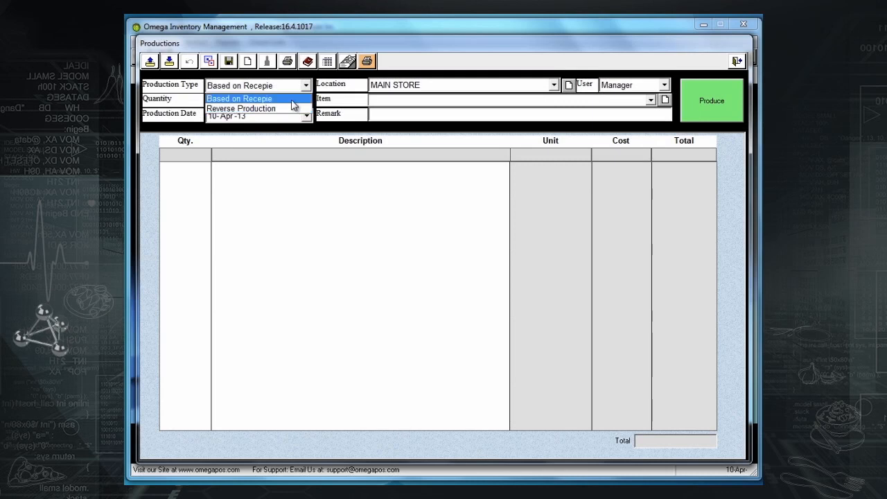
click(292, 100)
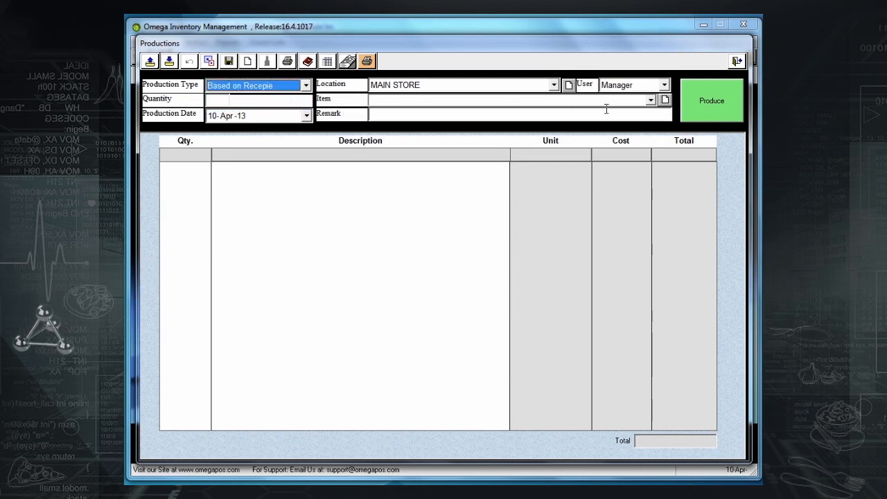
Step: Choose Sauce Tomate as the item to produce and keep Manager as the user
click(651, 101)
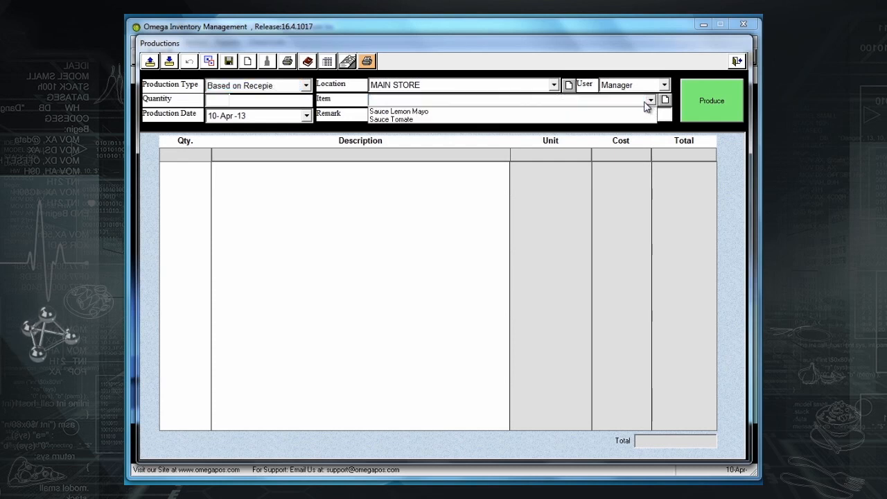
click(513, 121)
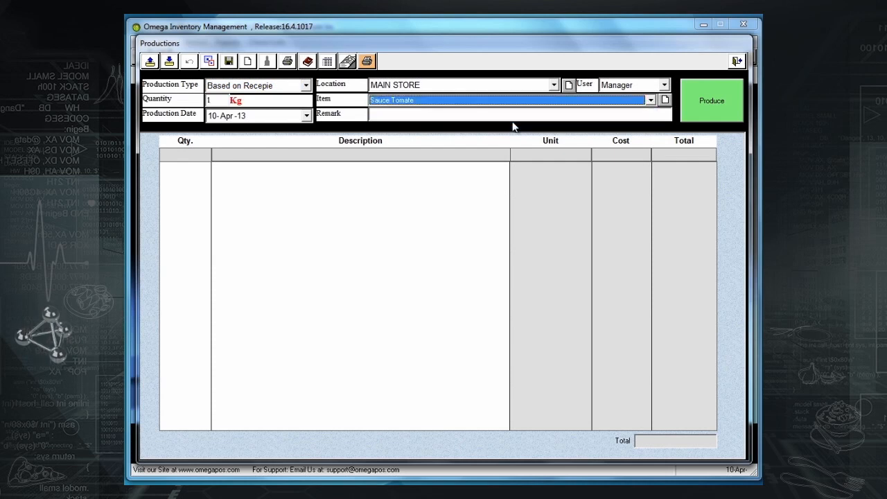
click(443, 101)
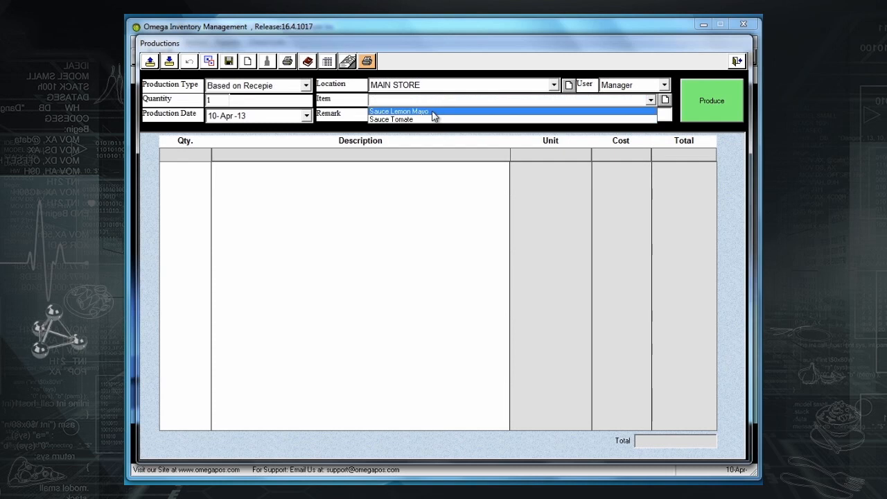
click(430, 118)
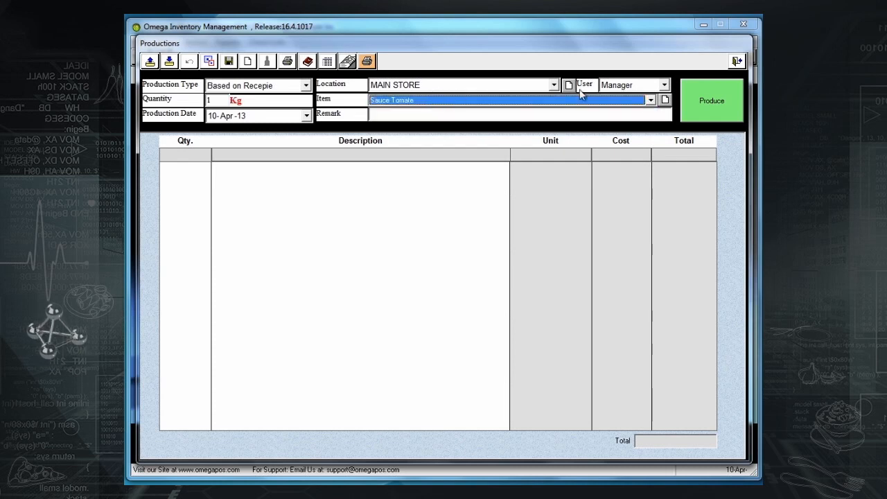
click(665, 84)
click(666, 85)
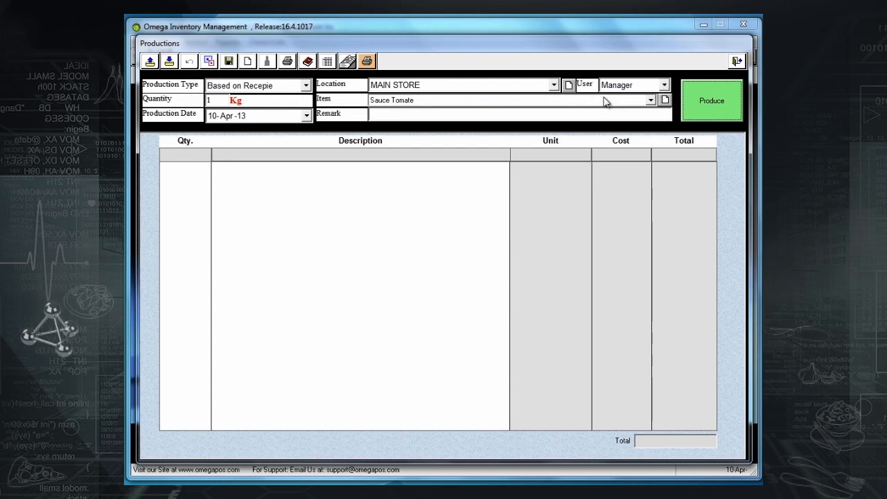
Step: Set the production quantity to 10 Kg, the remark to "Remark" and the production date to 09-Apr-13
drag(222, 100, 194, 104)
text(10)
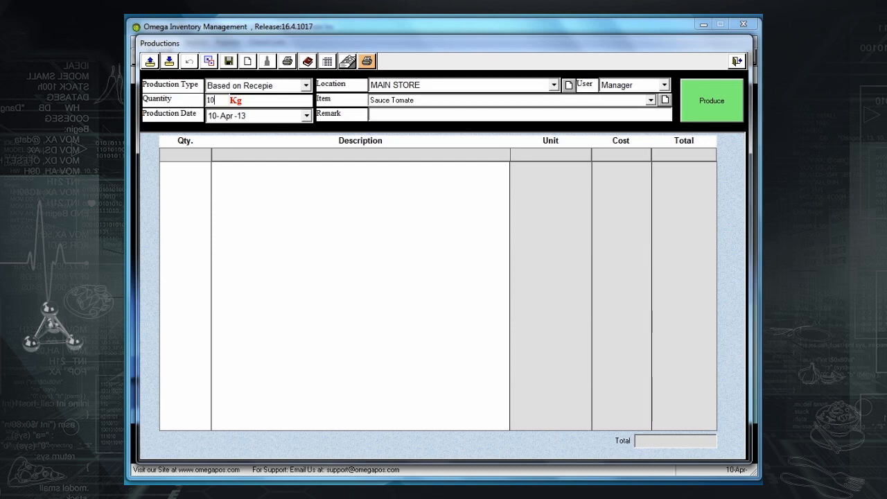
click(426, 116)
text(Remark)
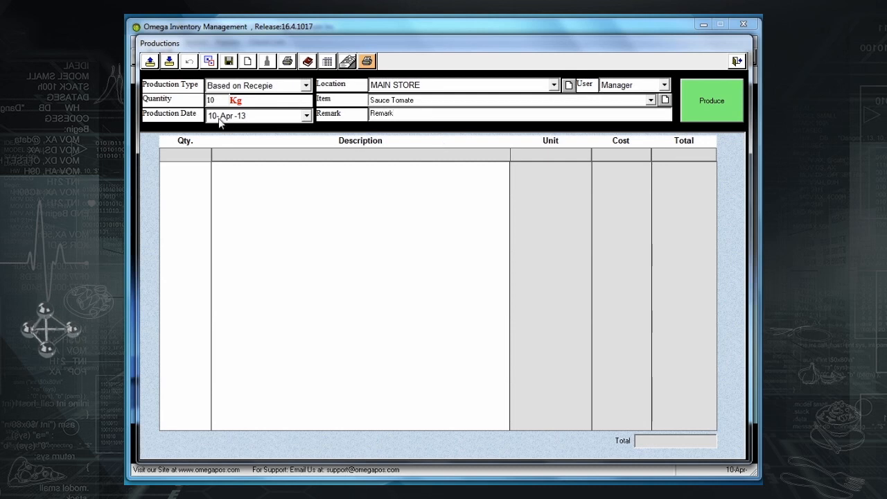
key(Down)
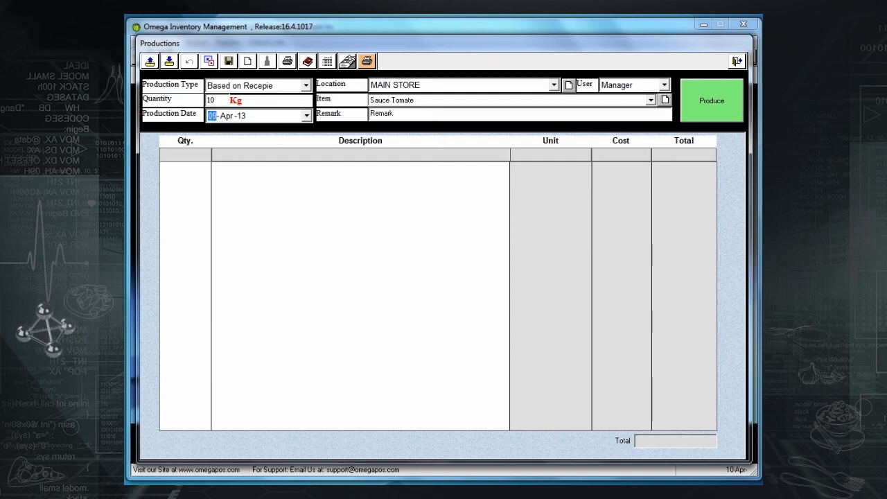
Step: Produce the Sauce Tomate batch despite the Tomato shortage, and save it with a preview of its Production Sheet
click(714, 112)
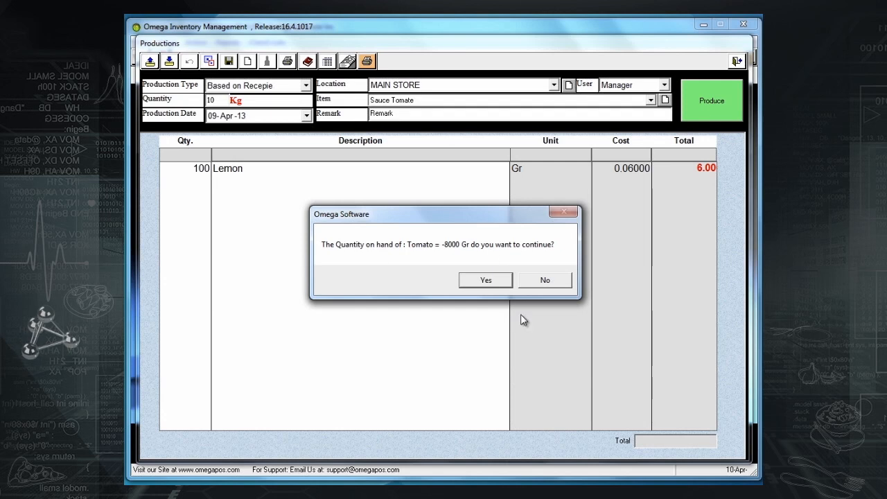
click(485, 280)
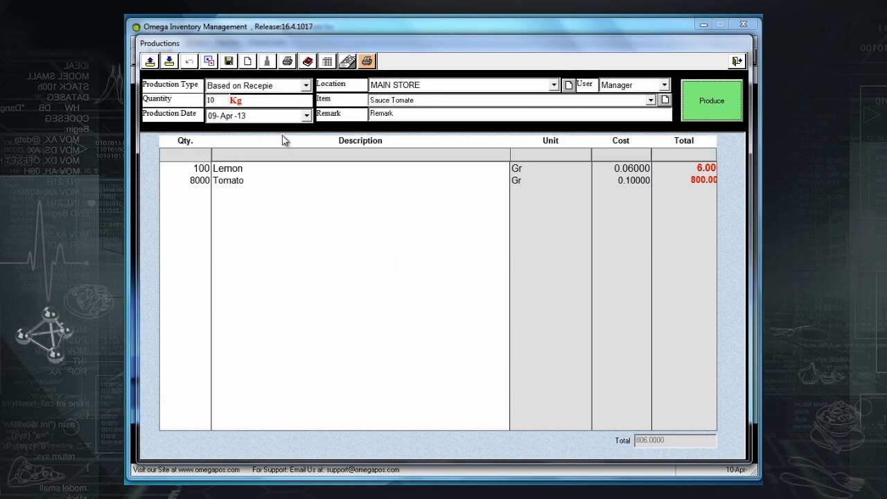
click(229, 62)
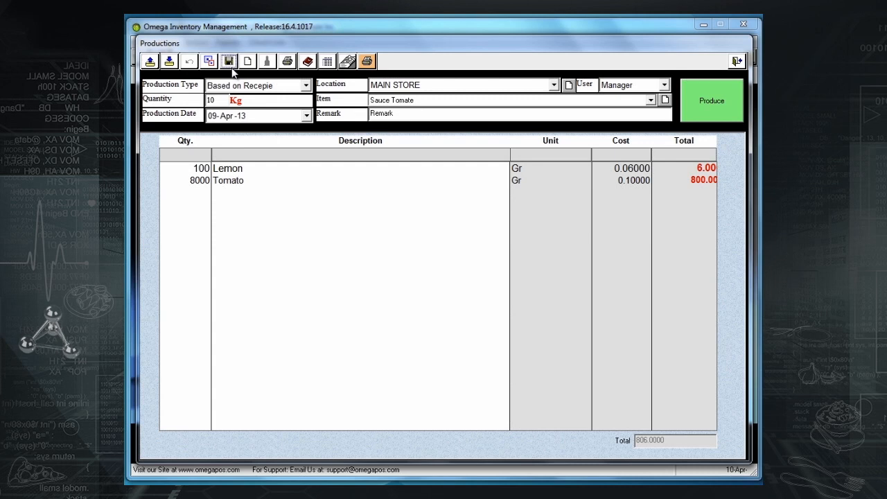
click(476, 287)
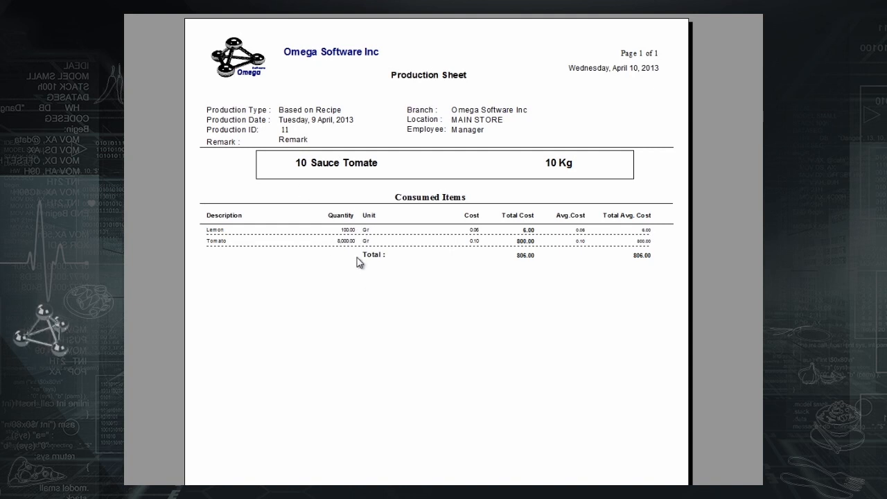
key(Escape)
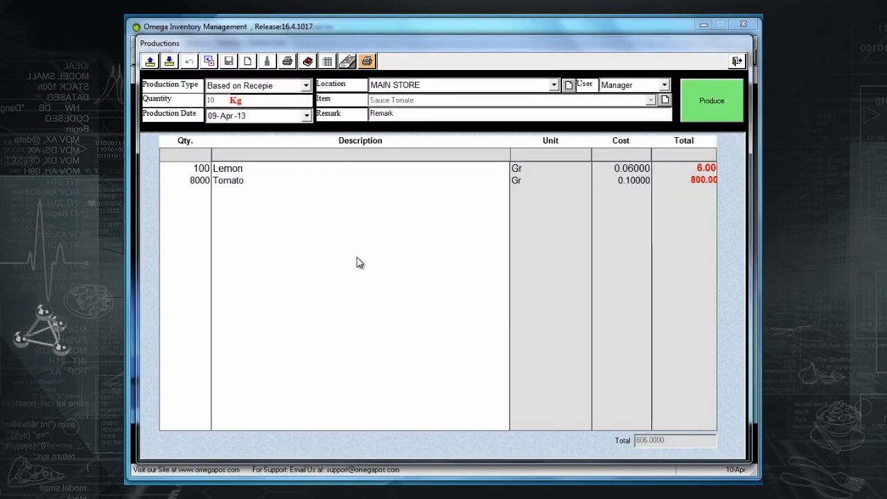
Step: Print the production labels for Sauce Tomate with a quantity of 1 Kg and a shelf life of 10
click(369, 63)
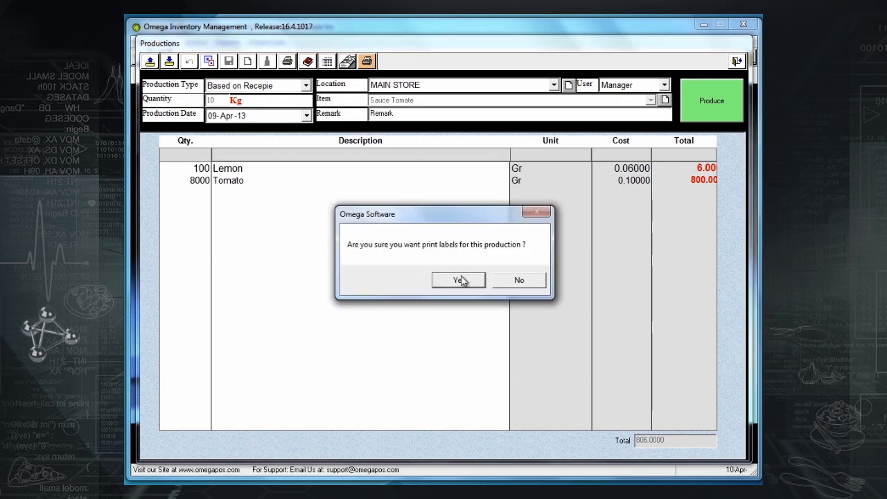
click(460, 280)
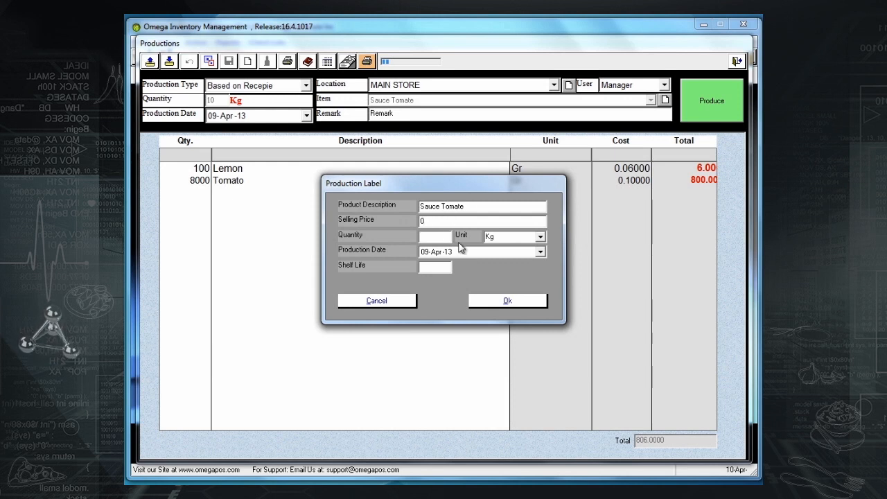
text(1)
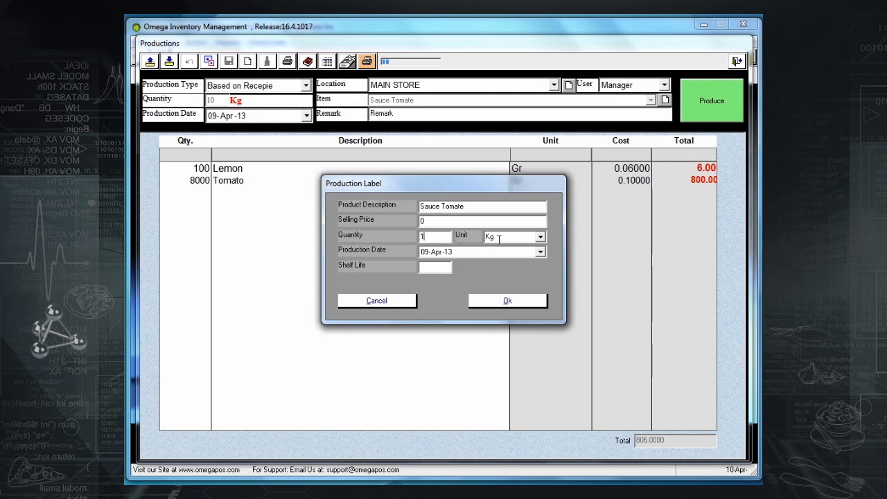
click(431, 266)
text(10)
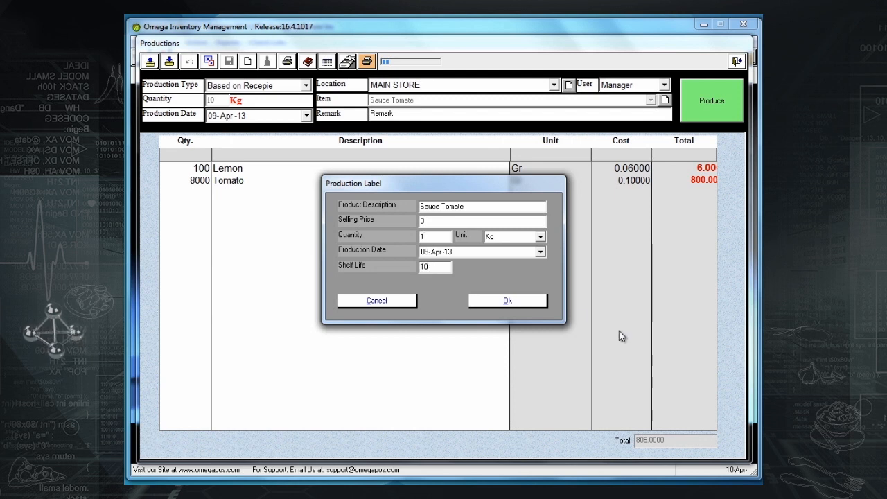
click(508, 300)
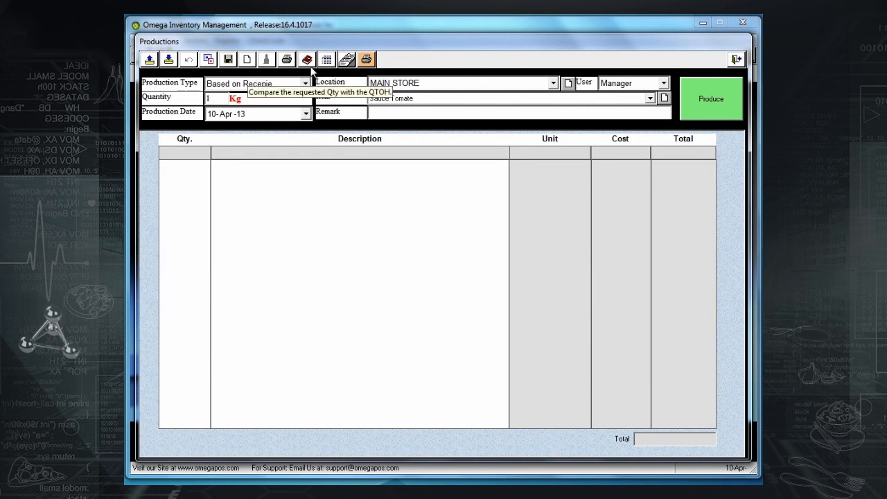
Step: Set the Sauce Tomate production quantity to 2 Kg and compare the required ingredients with the quantity on hand
drag(216, 98, 156, 95)
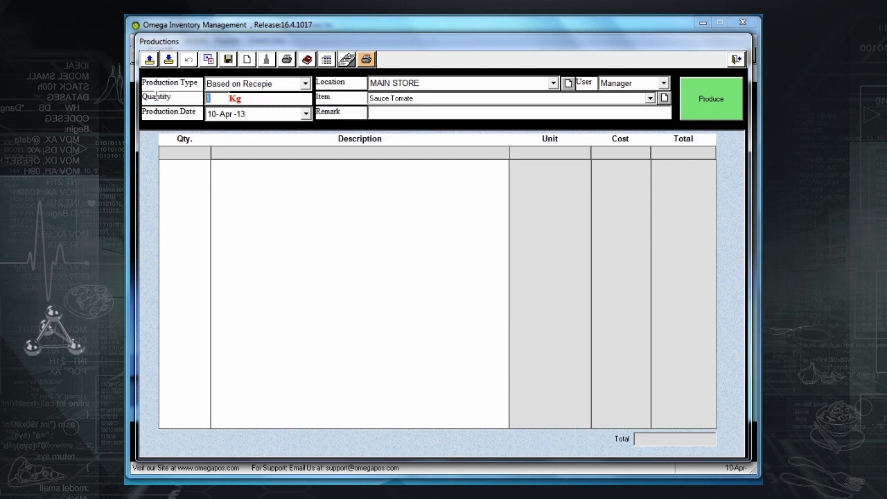
text(2)
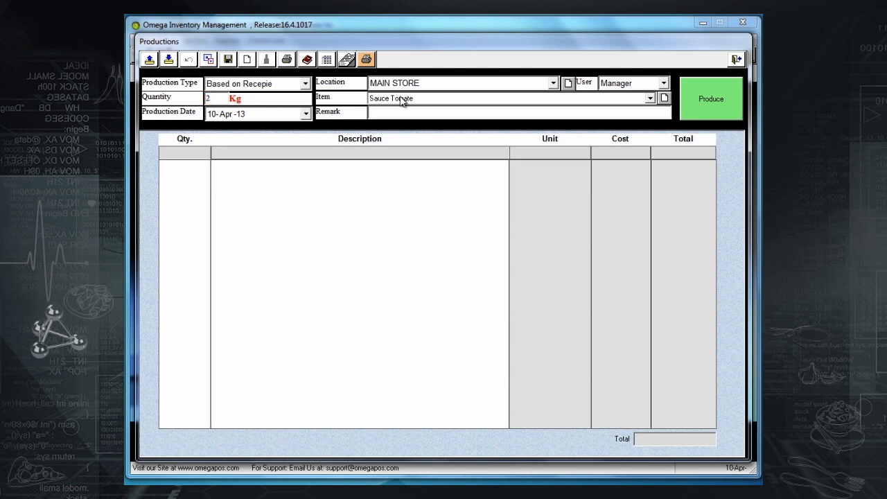
click(309, 59)
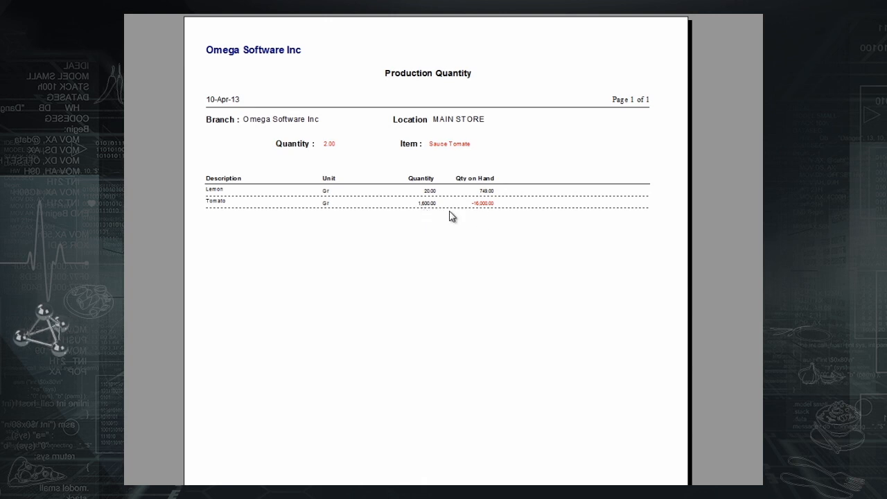
key(Escape)
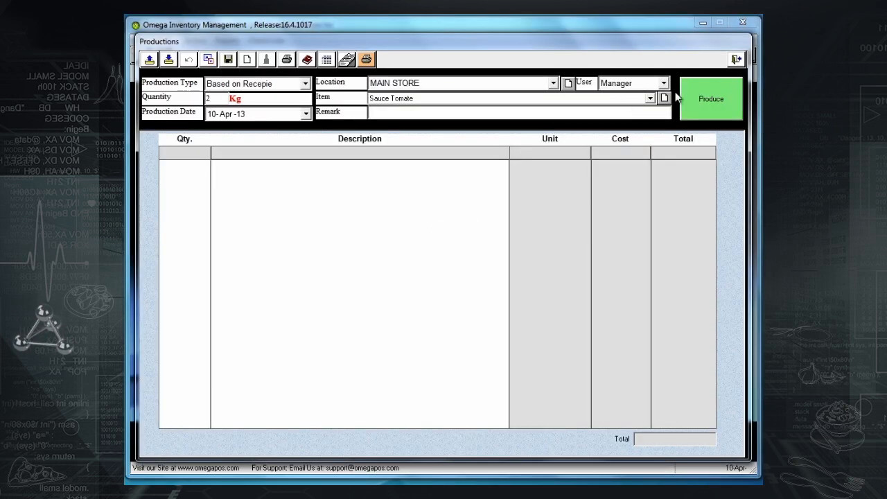
Step: Produce the Sauce Tomate ingredient list and store it as the recurring production Prod 1 with a Weekly frequency and date 10-Apr-13
click(711, 98)
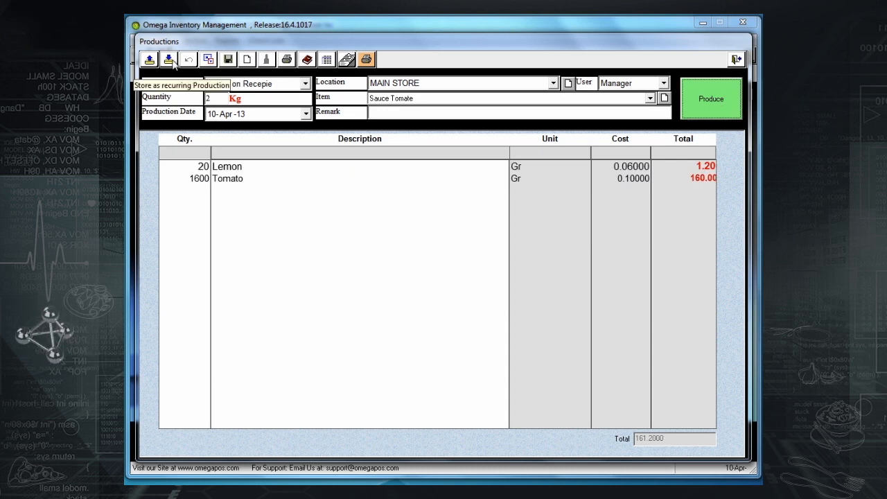
click(169, 59)
text(Prod 1)
click(518, 238)
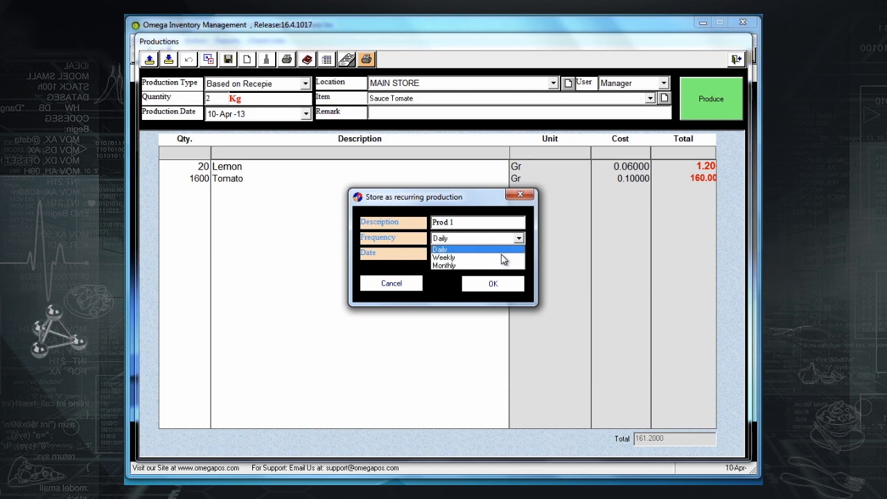
click(501, 258)
click(493, 284)
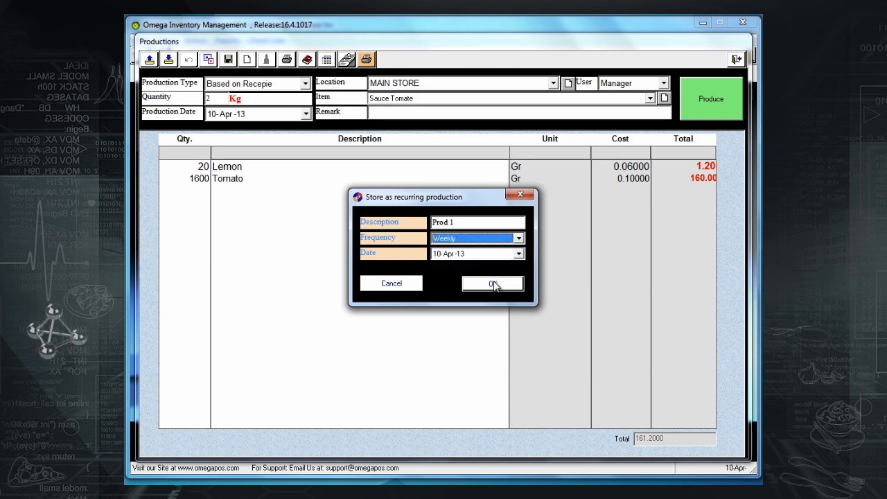
click(494, 284)
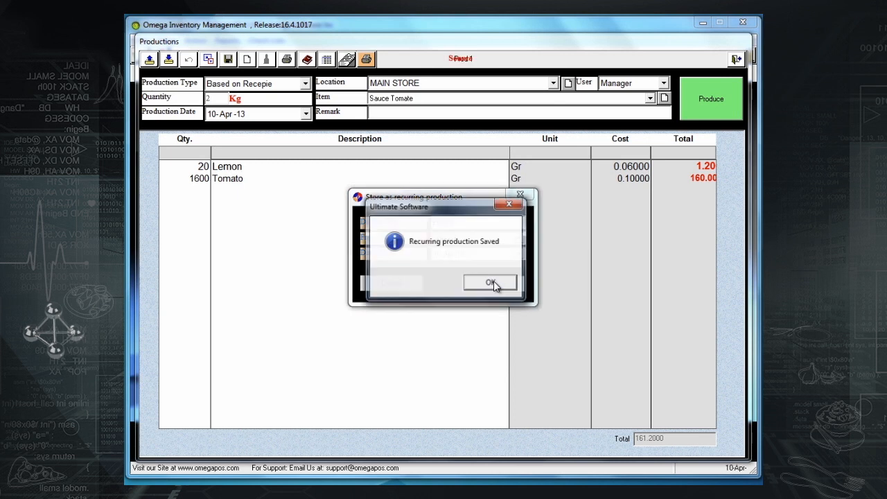
click(494, 282)
click(737, 58)
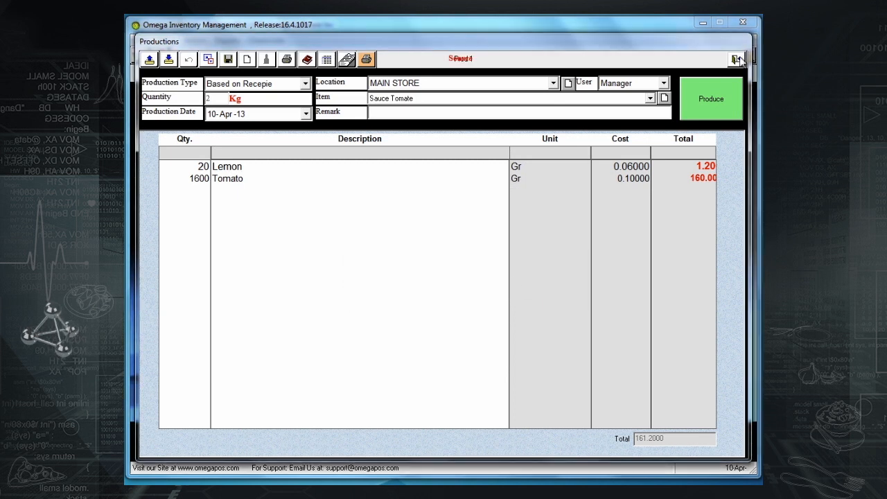
click(426, 283)
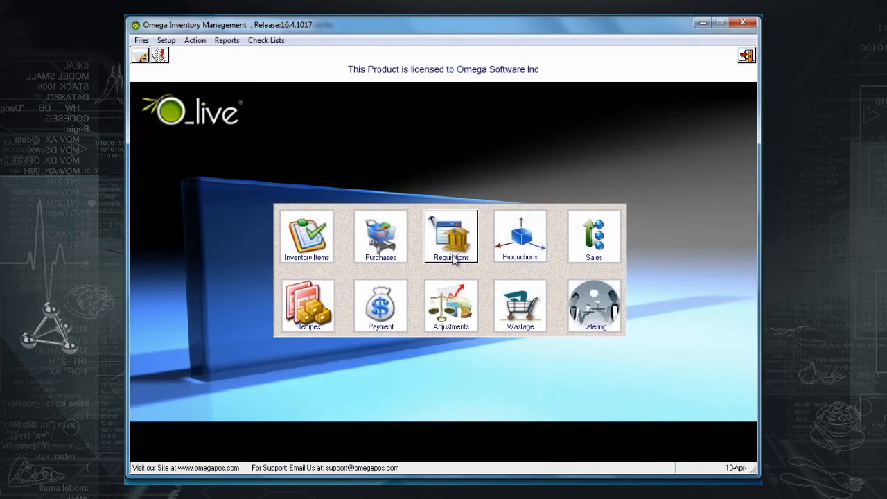
Step: Reopen Productions, recall the weekly recurring production PROD 1 and save it as a production
click(521, 234)
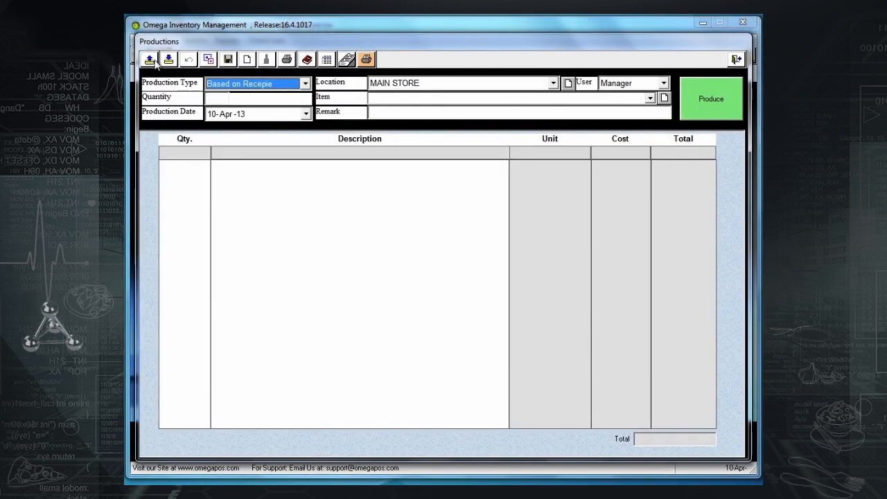
click(155, 61)
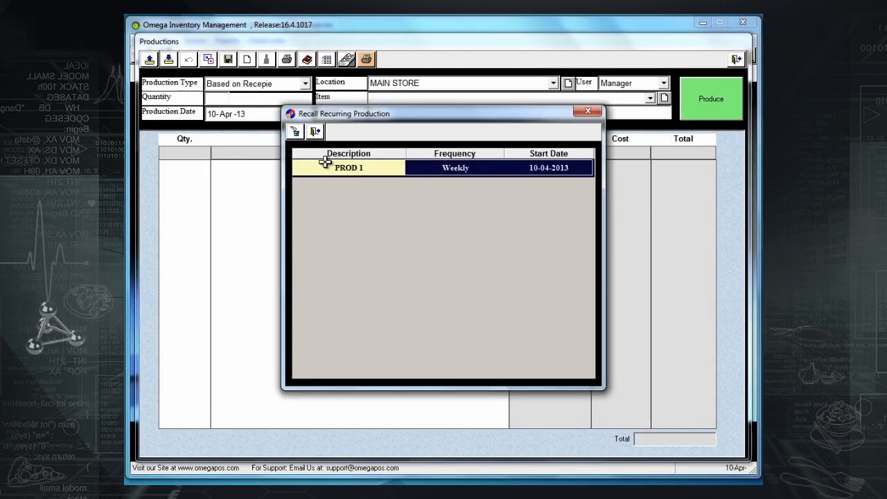
double_click(353, 167)
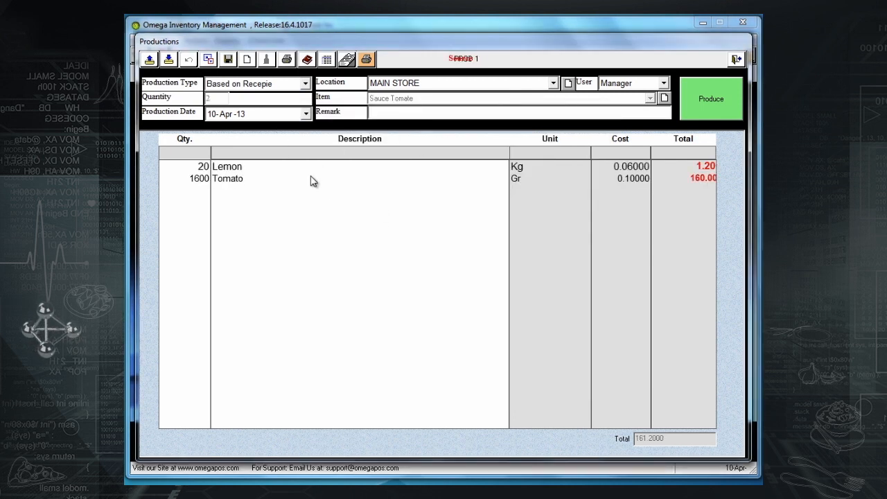
click(227, 60)
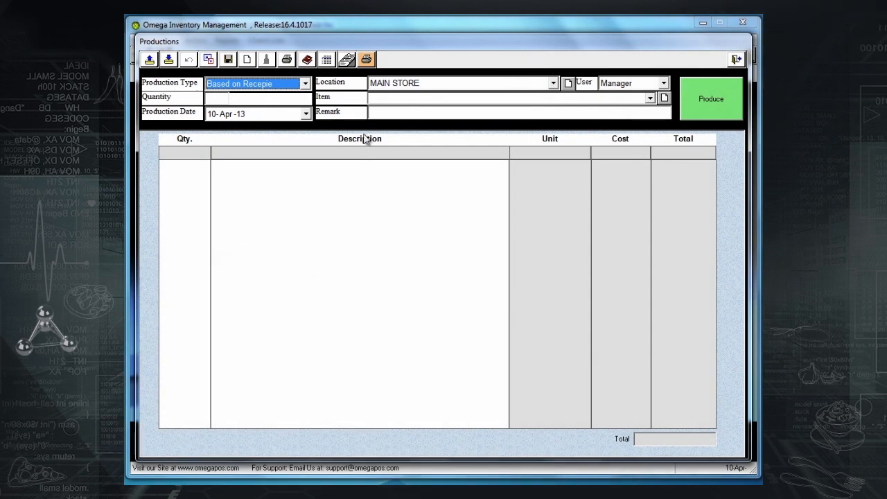
Step: Start a multiple production, find the available products with "%" and add 1 Kg of Pesto Sauce from MAIN STORE
click(327, 60)
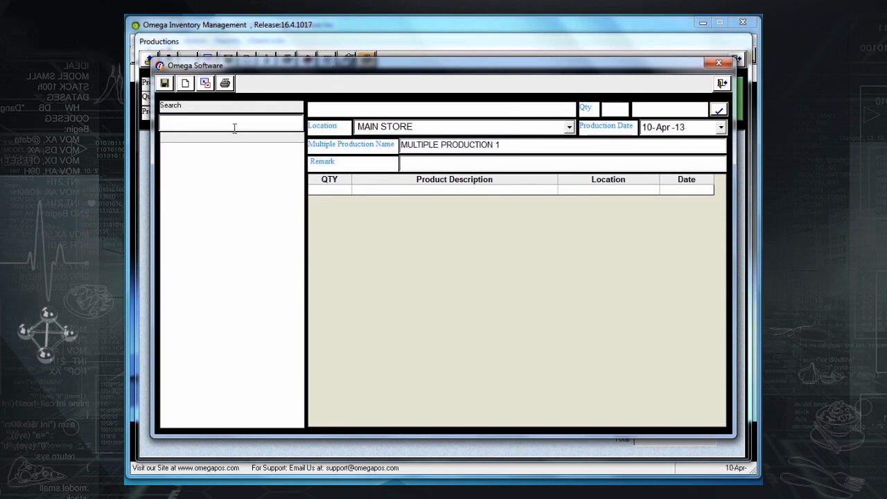
text(%)
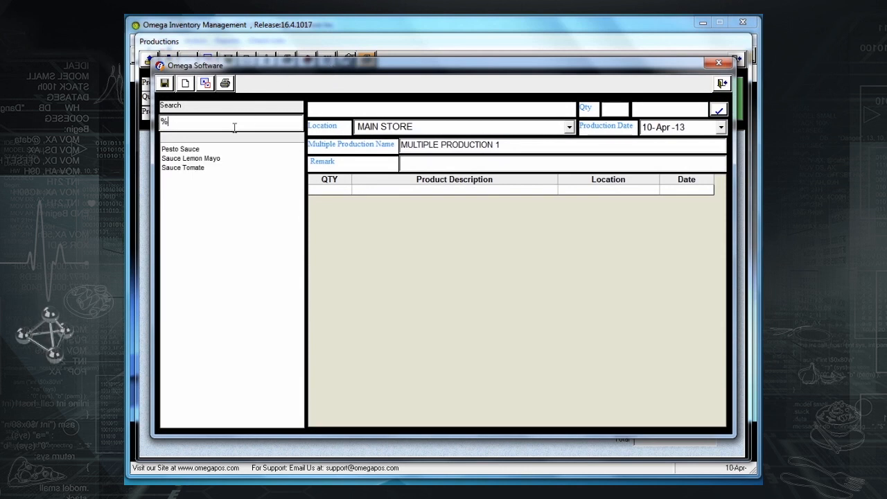
key(Return)
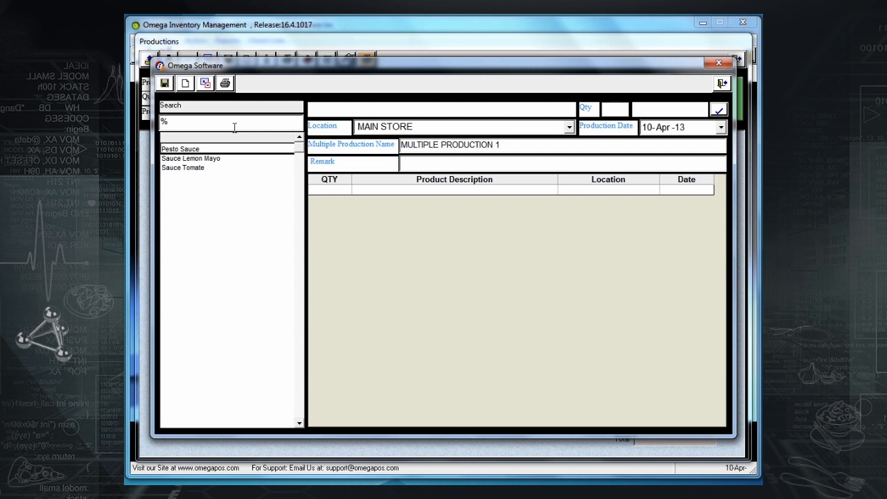
double_click(198, 148)
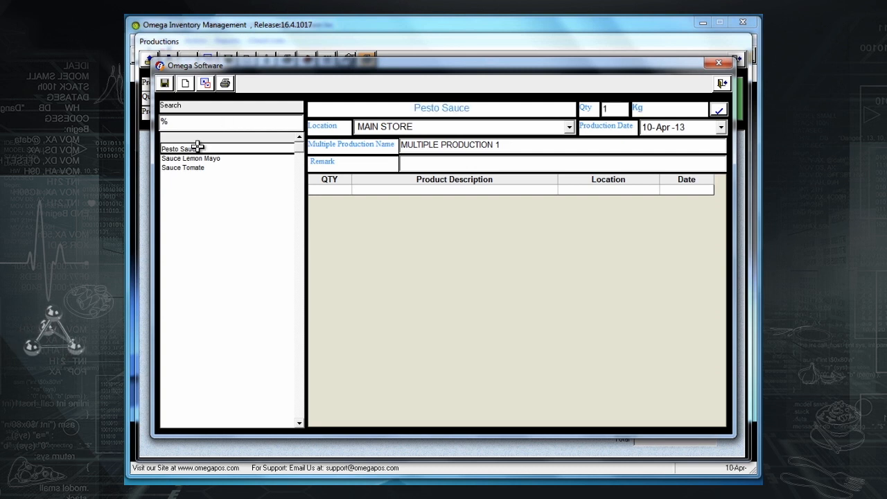
click(623, 109)
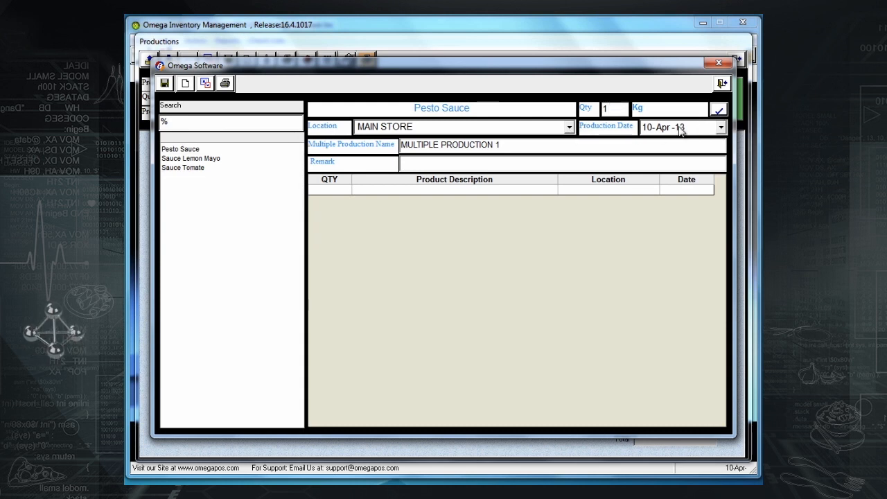
click(718, 111)
Step: Add 2 Kg of Sauce Lemon Mayo from MAIN STORE to the multiple production
click(221, 149)
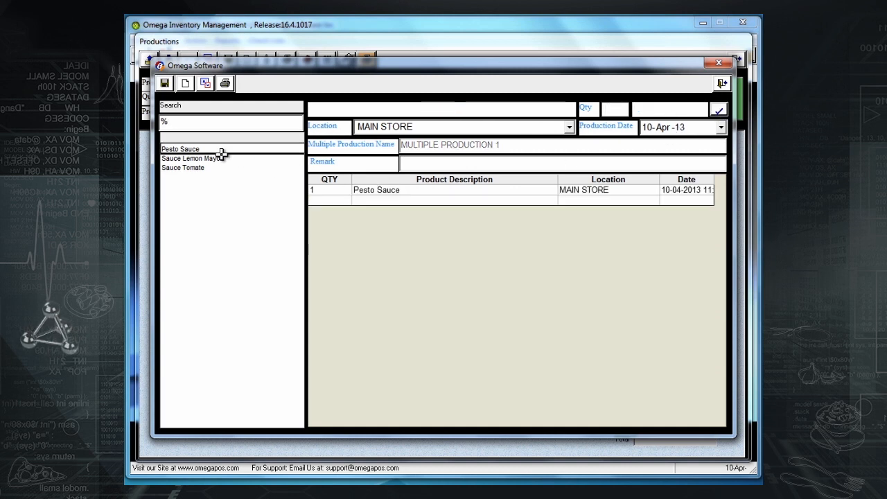
double_click(201, 159)
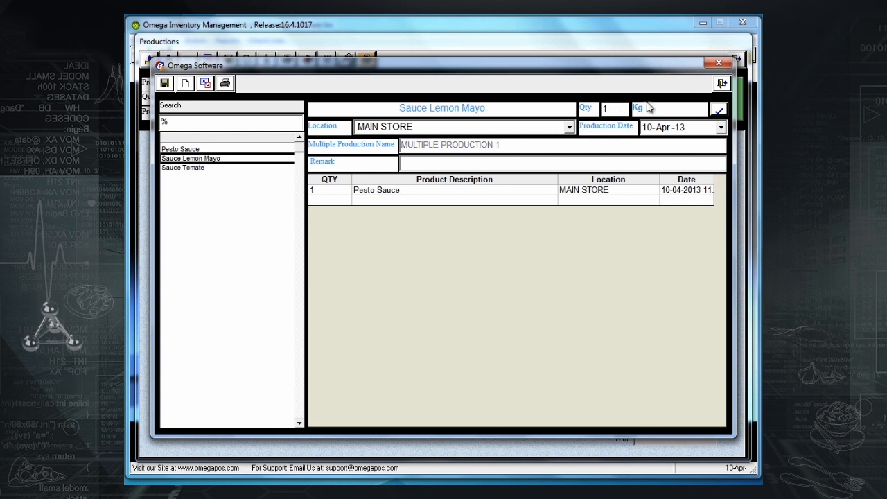
click(606, 109)
text(2)
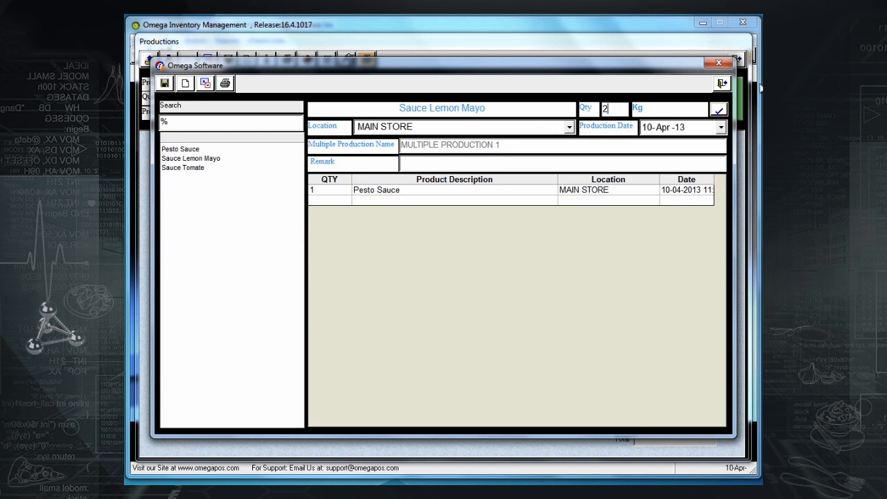
click(719, 111)
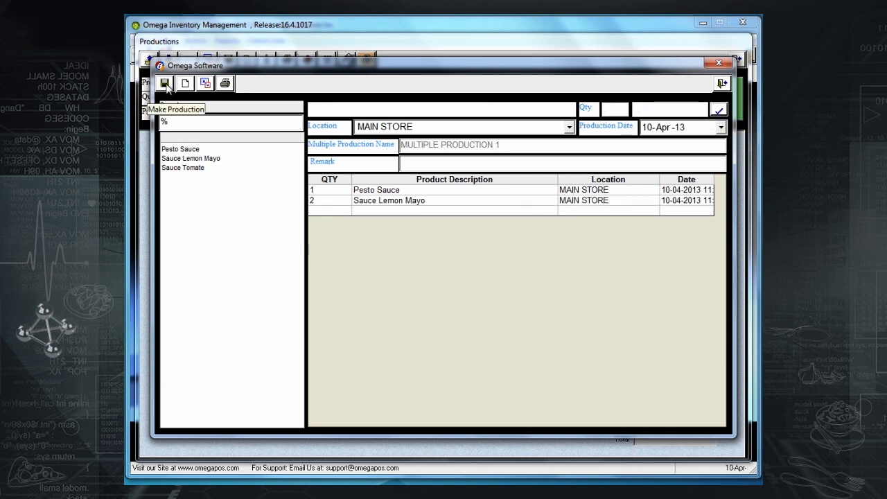
Step: Make the multiple production, view its Multiple Production Report and close the report
click(167, 84)
click(477, 285)
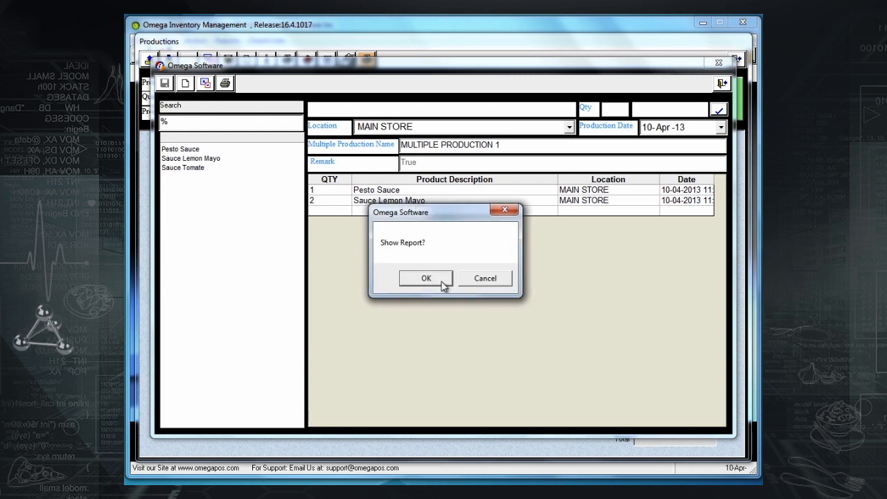
click(444, 286)
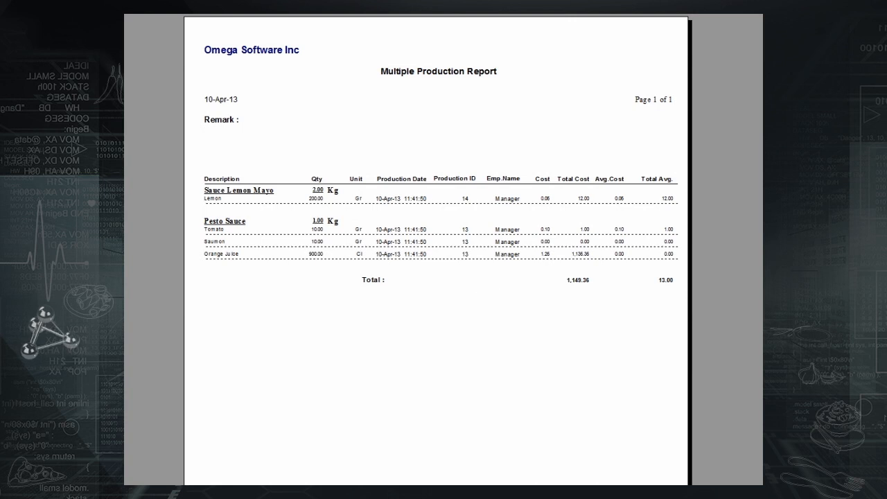
click(761, 15)
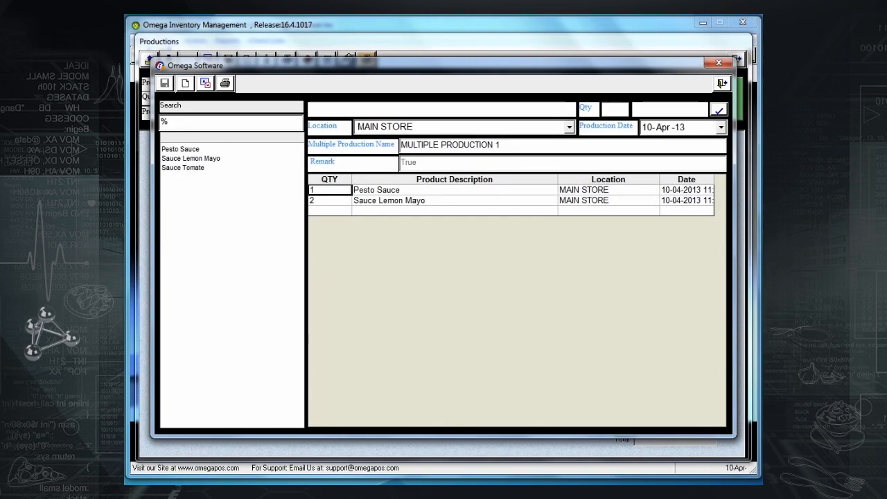
Step: Recall the saved MULTIPLE PRODUCTION 1 from the older productions and print its report
click(206, 84)
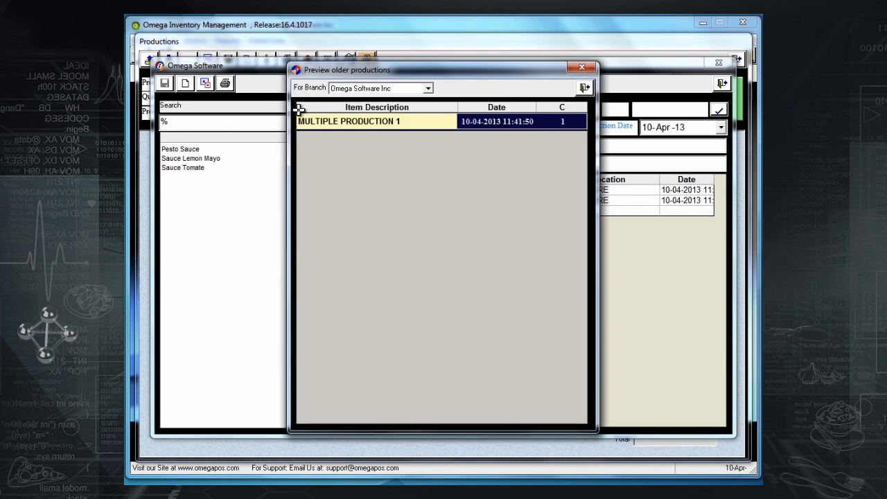
double_click(485, 122)
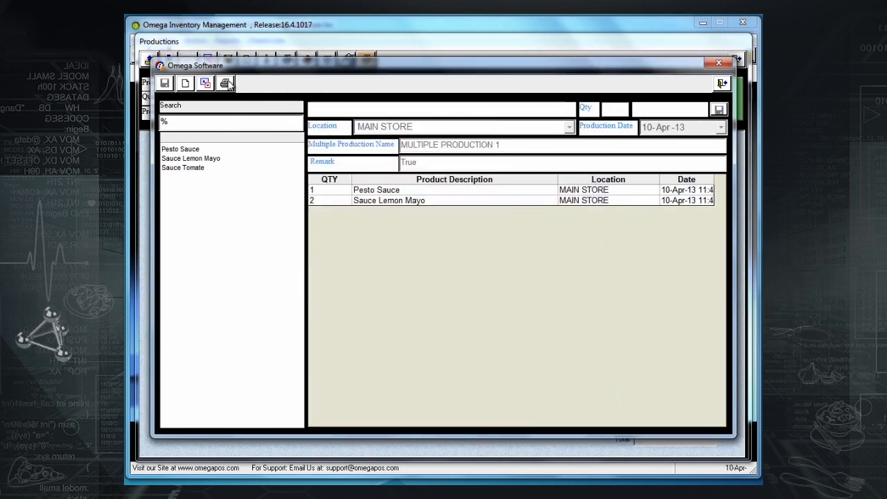
click(225, 83)
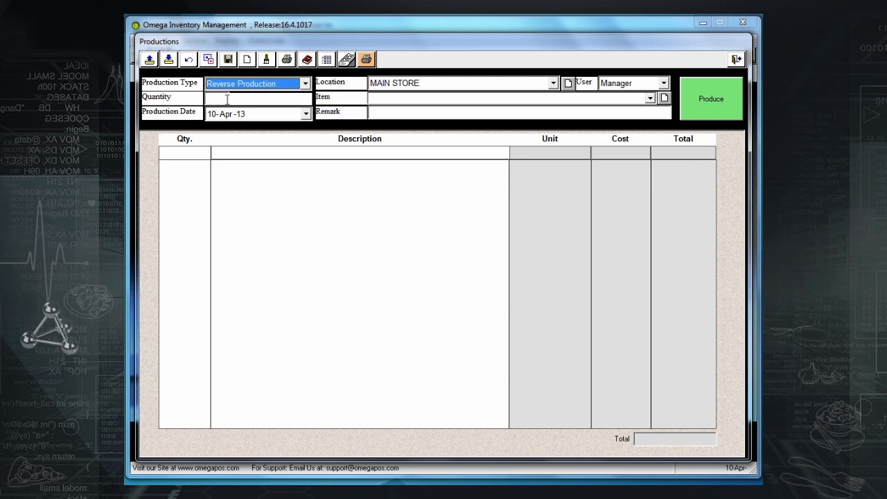
Step: Set the reverse production's item to Escalope with a quantity of 500 Gr
click(650, 100)
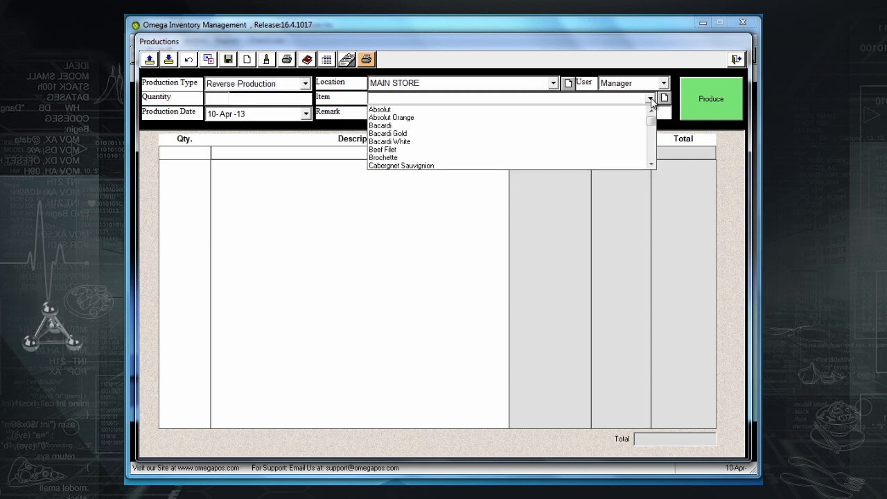
key(e)
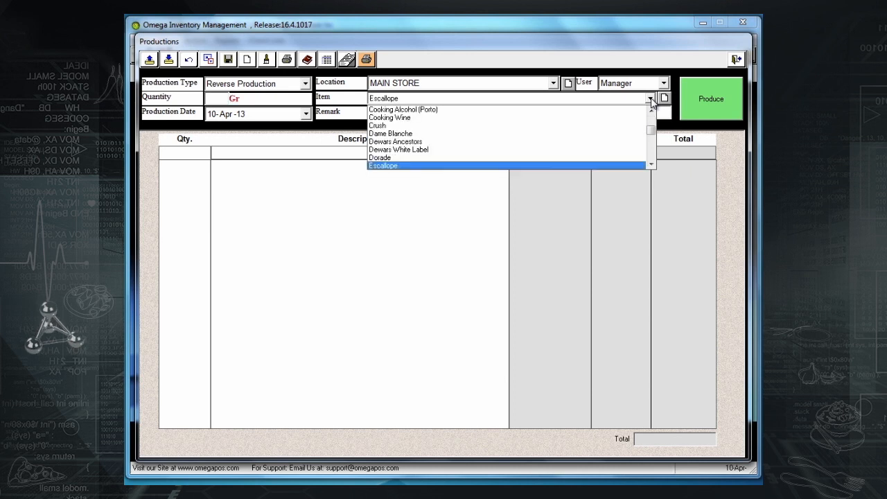
click(395, 164)
click(226, 98)
text(500)
key(Return)
key(Return)
Step: Add 400 Gr of Chicken Breast and 100 Gr of Meat as lines of the reverse production
text(400)
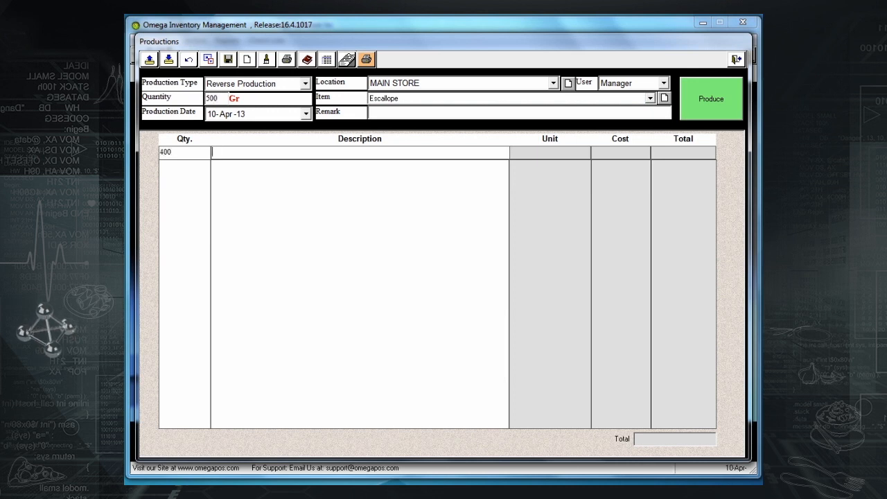
text(chc)
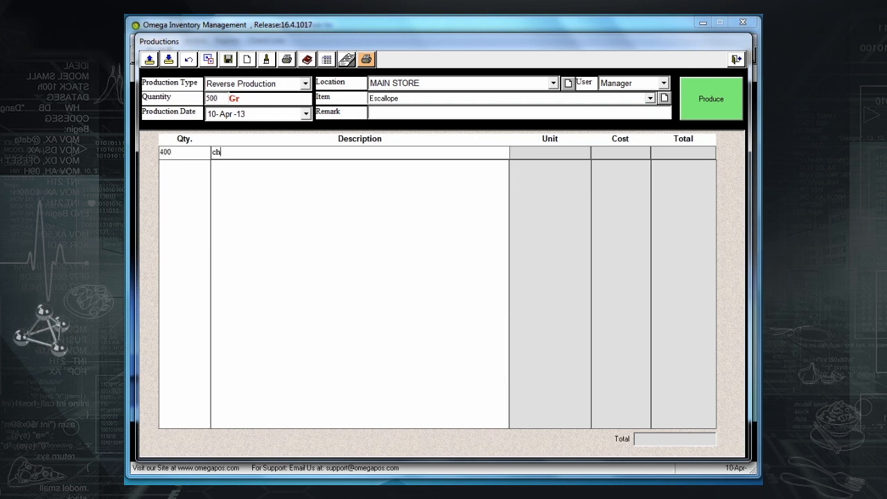
key(Return)
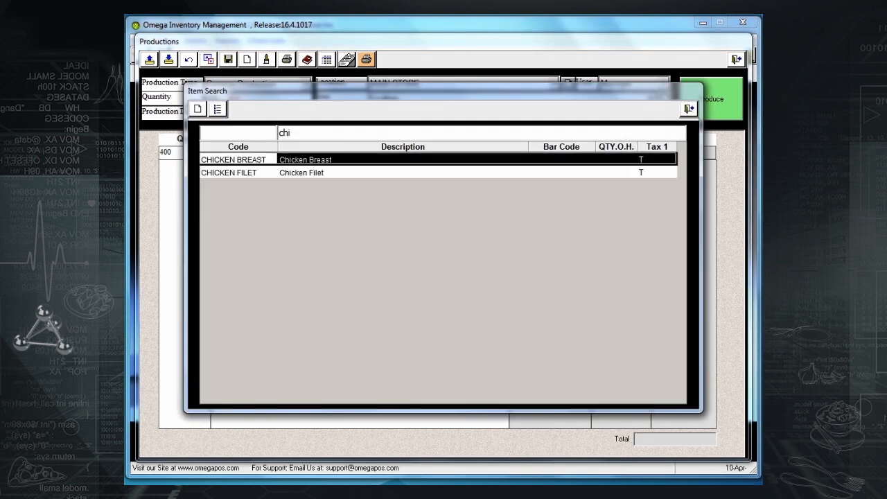
key(Return)
text(100)
key(Return)
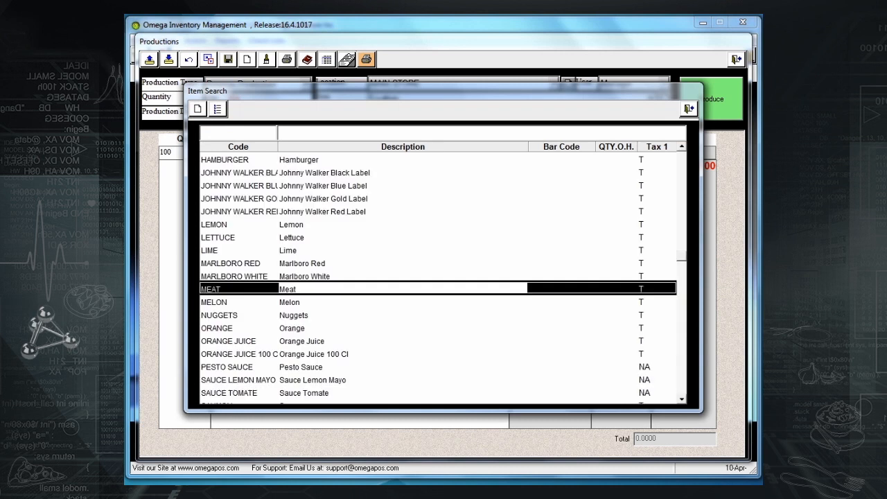
key(Return)
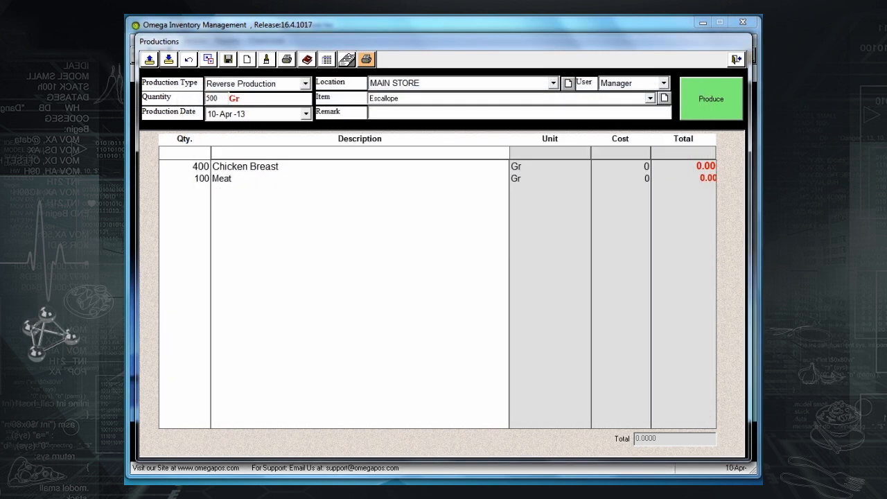
Step: Save the Escalope reverse production and open its report
click(229, 60)
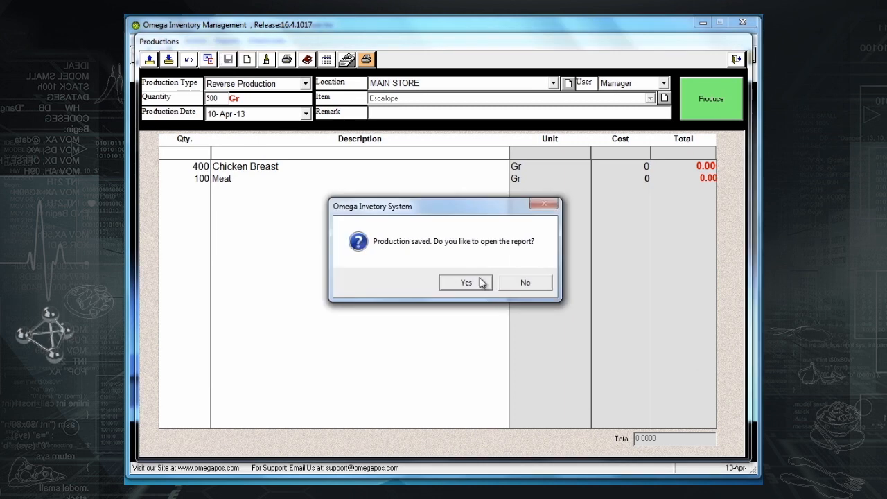
click(465, 283)
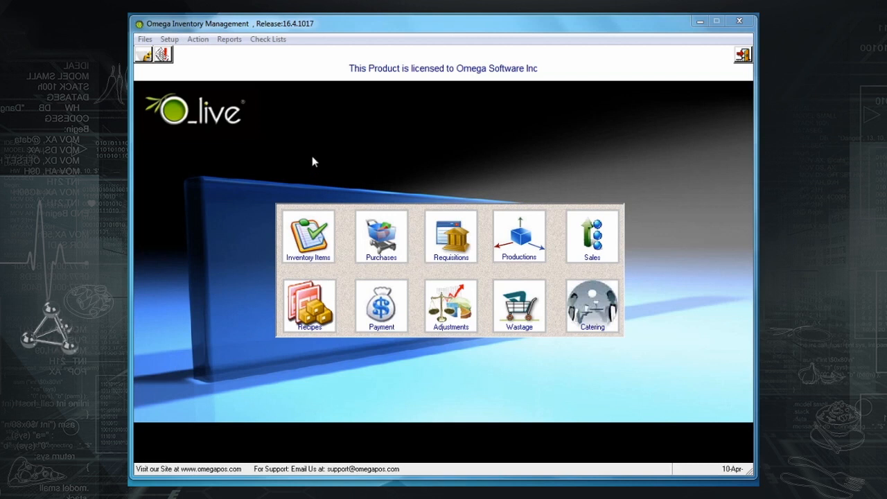
Step: Start a new product request with MAIN KITCHEN as the location it is for
click(198, 40)
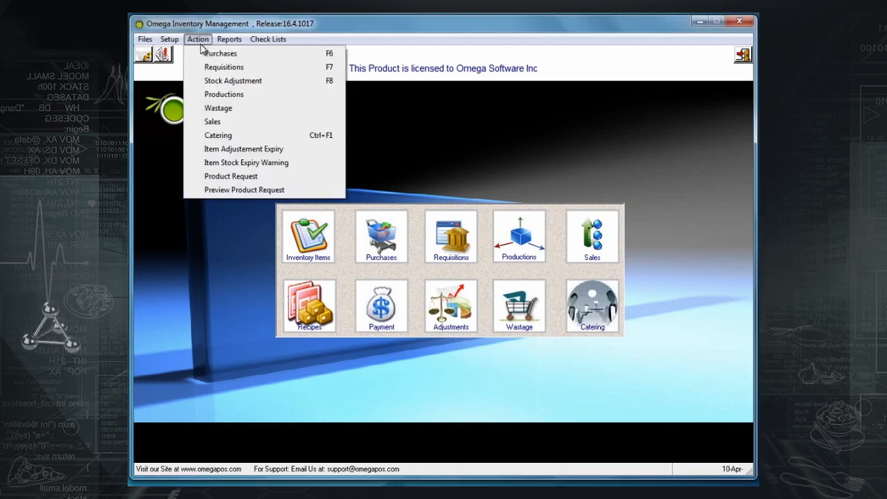
click(238, 177)
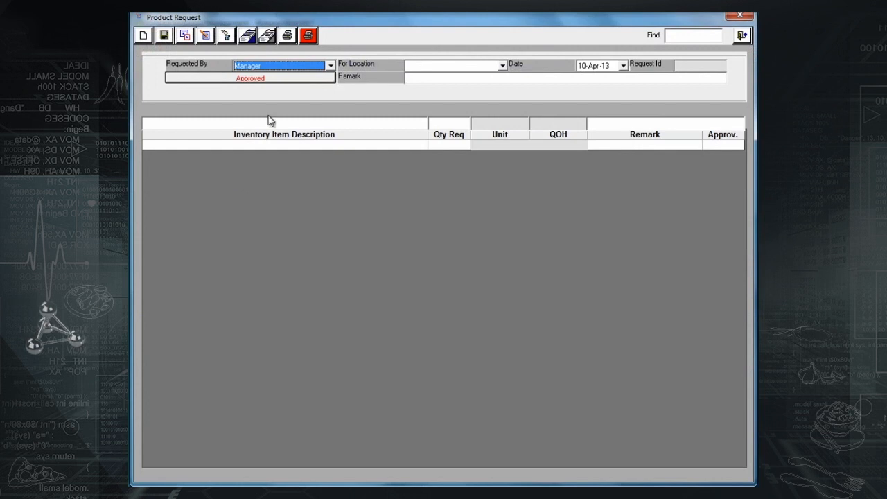
click(504, 67)
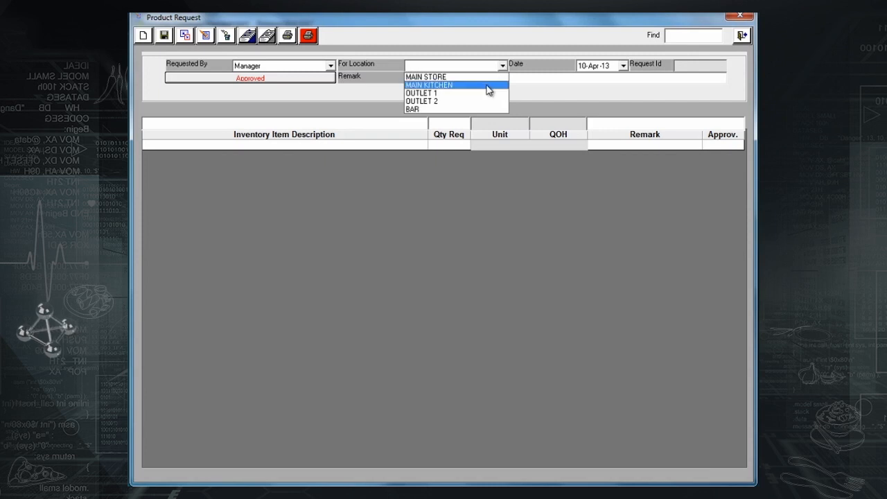
click(488, 87)
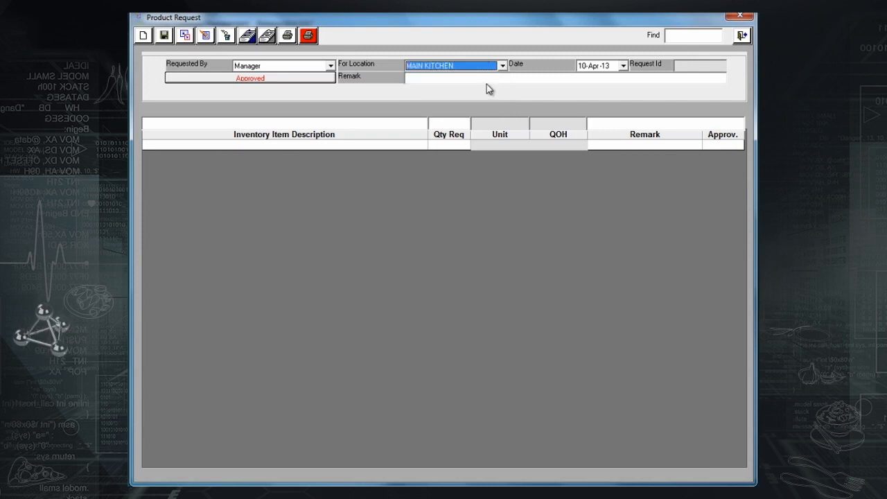
Step: Add 1 Kg of Lemon to the product request with the line remark "Remark"
click(362, 127)
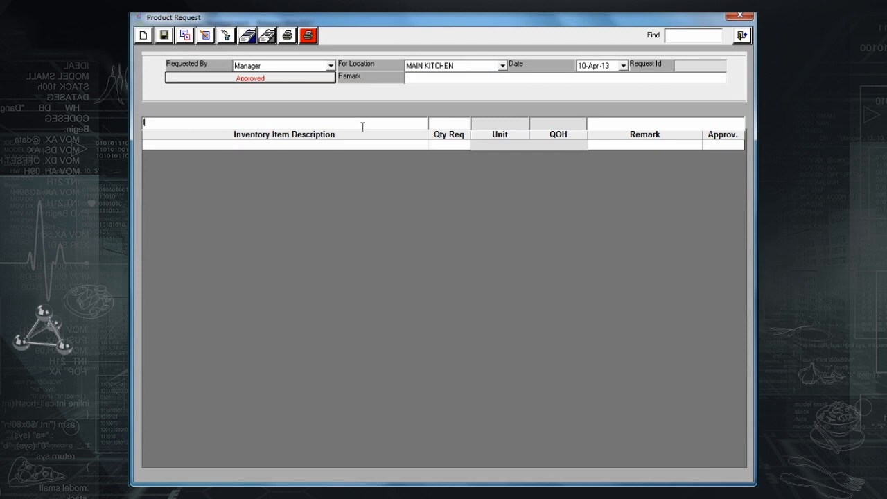
key(Return)
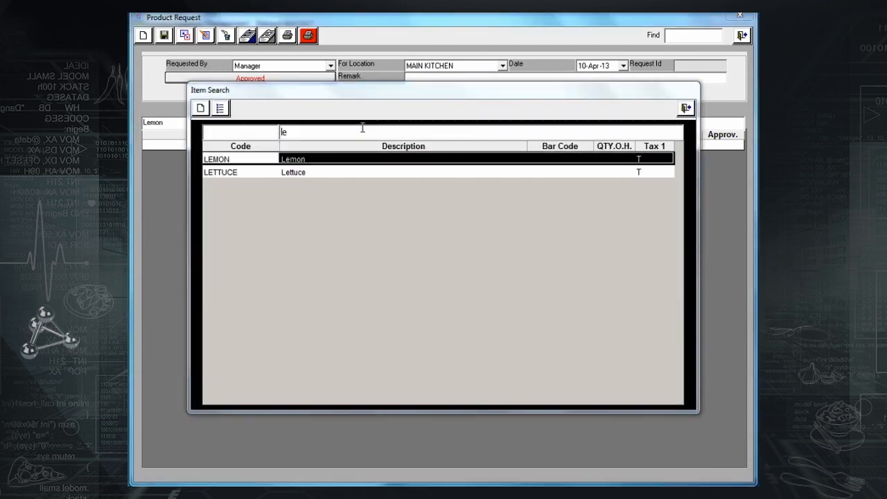
key(Return)
text(1)
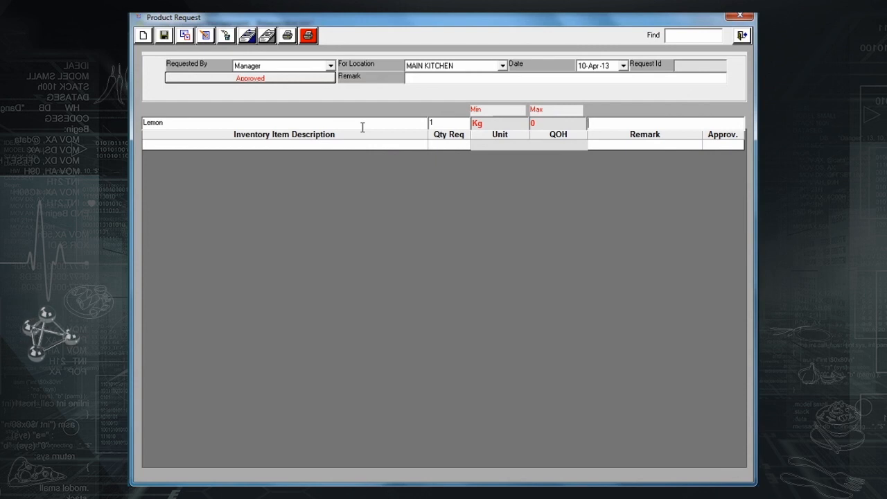
key(Return)
text(Remark)
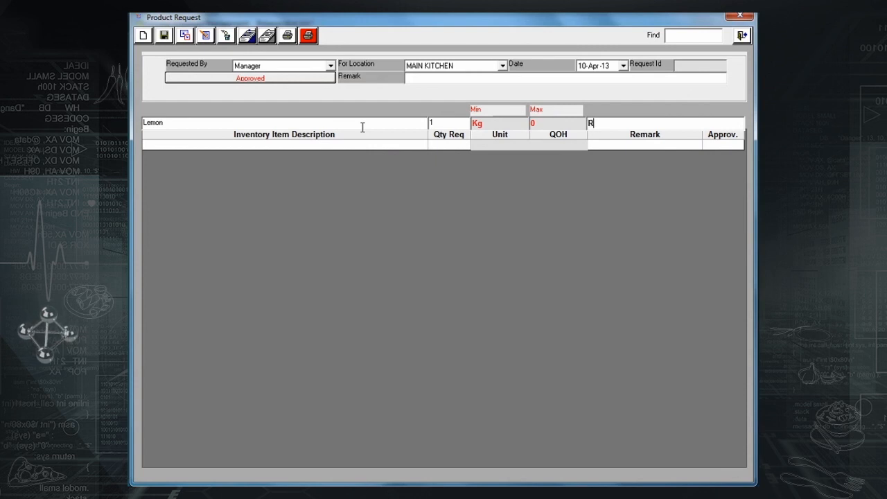
key(Return)
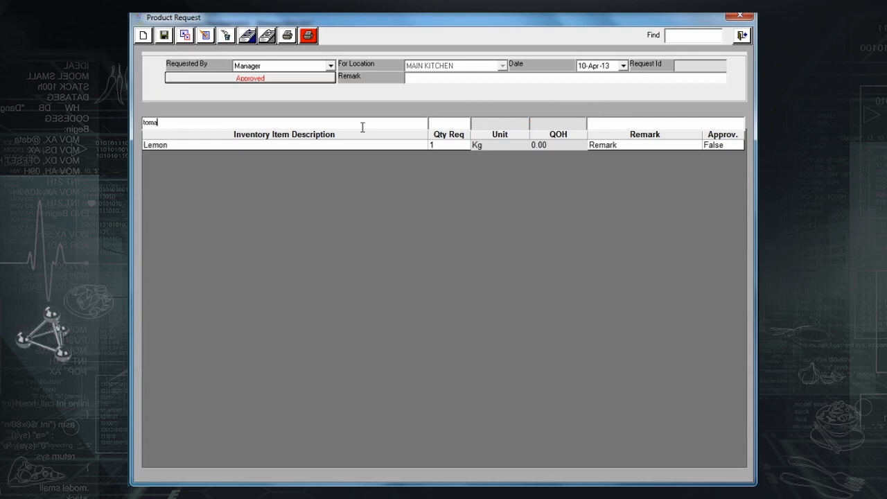
Step: Add 2000 Gr of Tomato as the second line of the product request
key(Return)
key(Return)
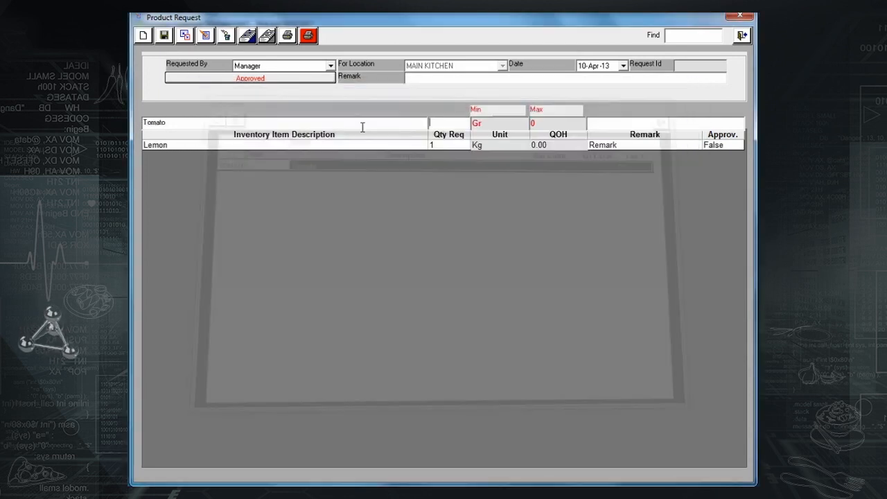
text(2000)
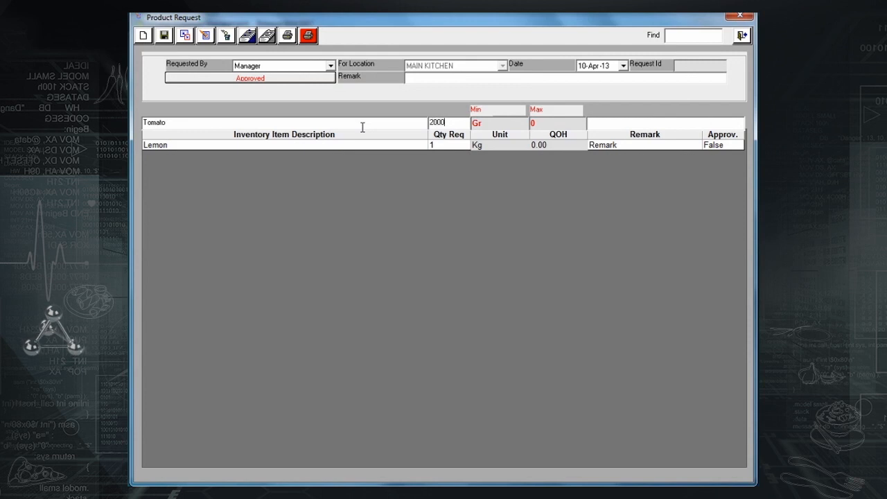
key(Return)
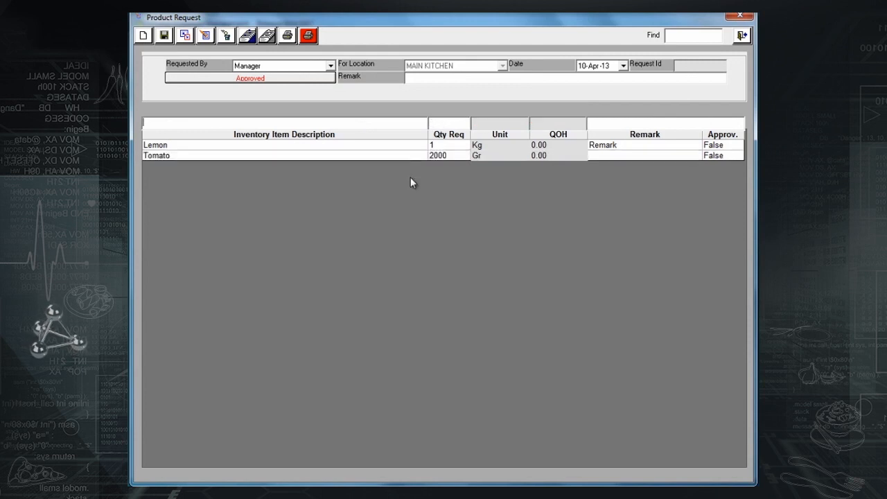
Step: Save the MAIN KITCHEN product request and close its window
click(165, 35)
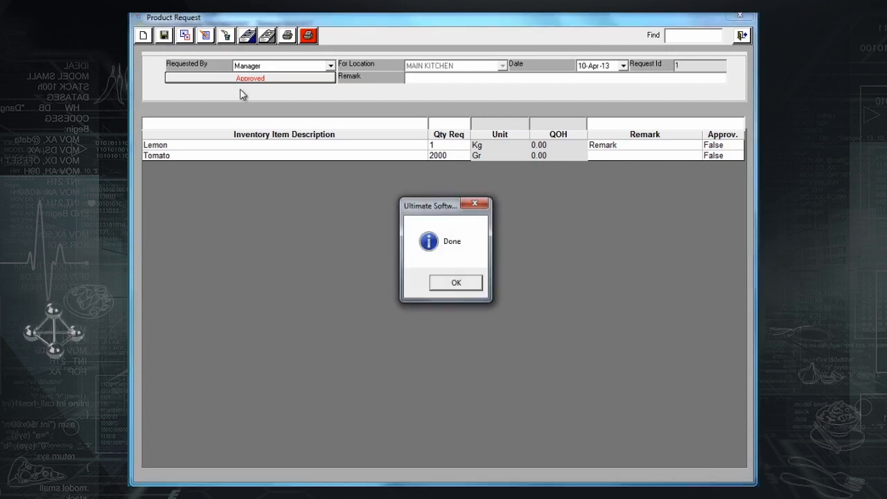
click(456, 284)
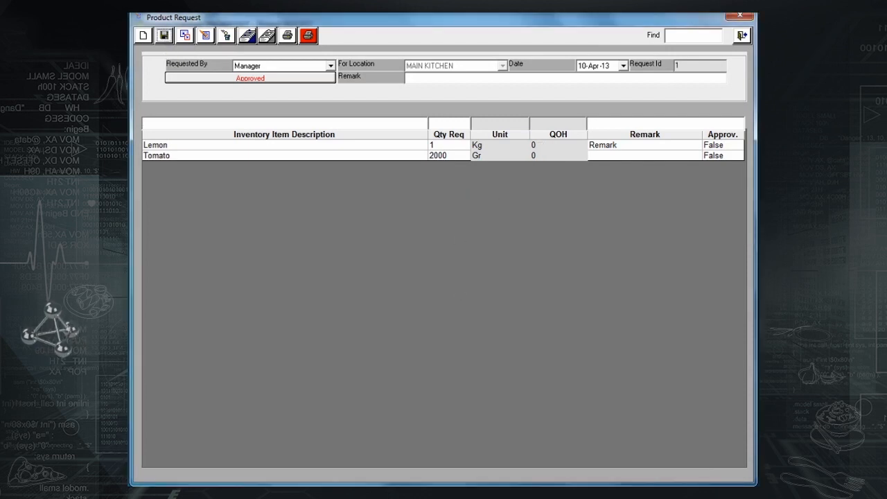
click(742, 35)
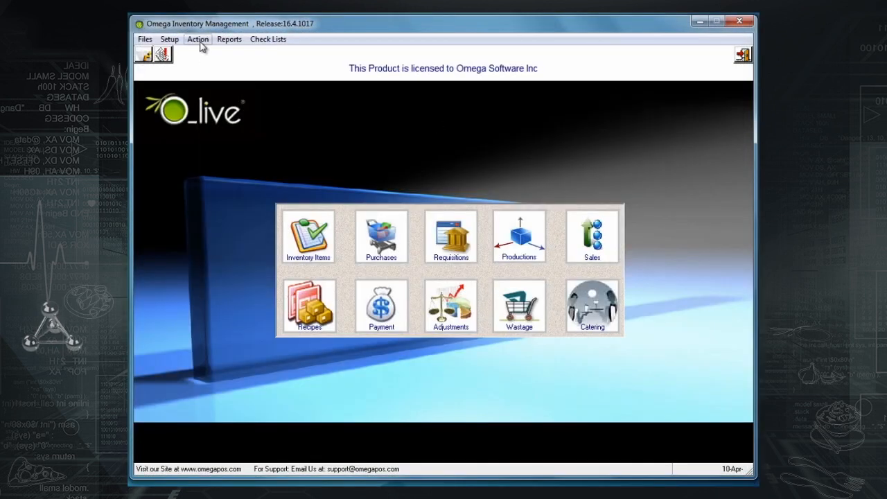
Step: Open the MAIN KITCHEN request from the product request preview and approve its Lemon and Tomato lines, then the whole request
click(198, 39)
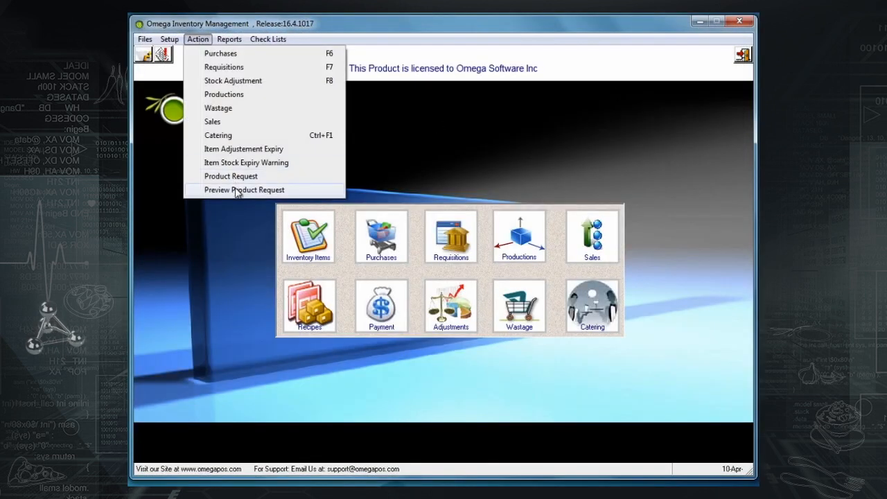
click(237, 191)
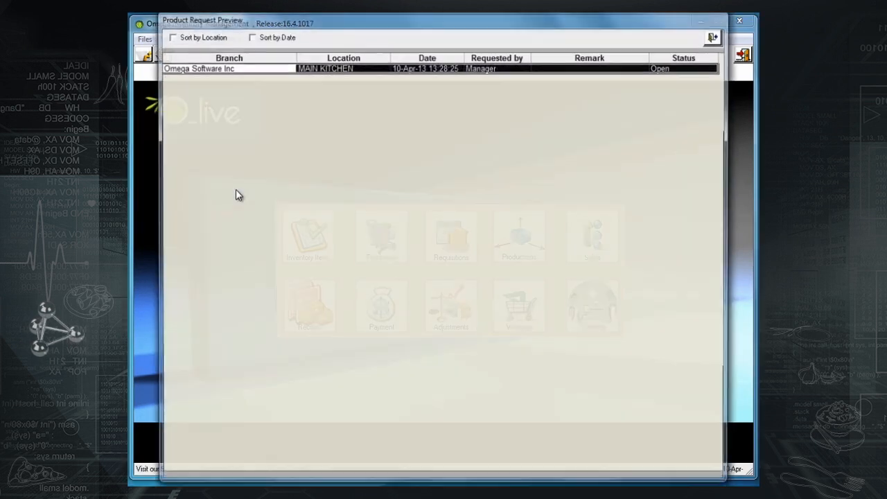
click(322, 66)
double_click(322, 67)
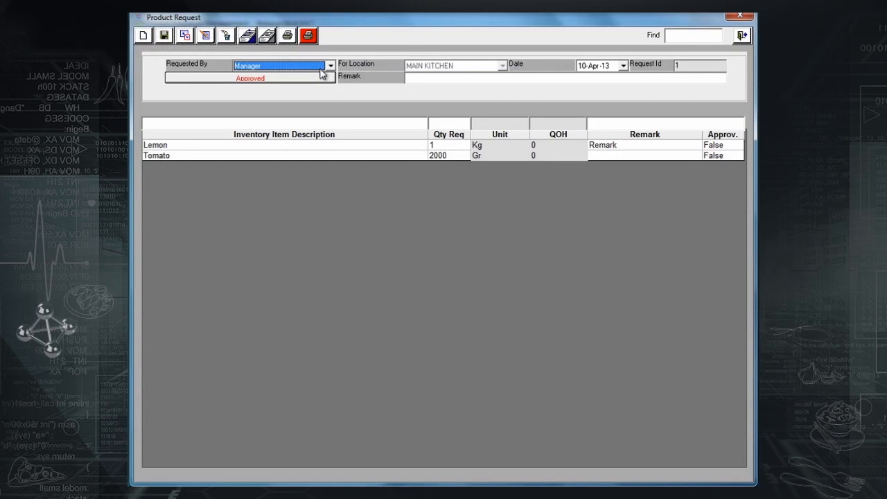
click(721, 144)
click(722, 143)
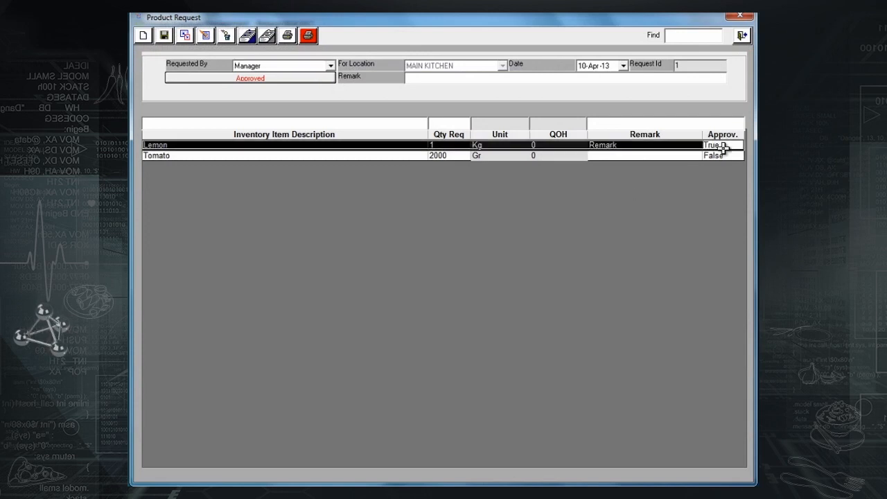
click(720, 155)
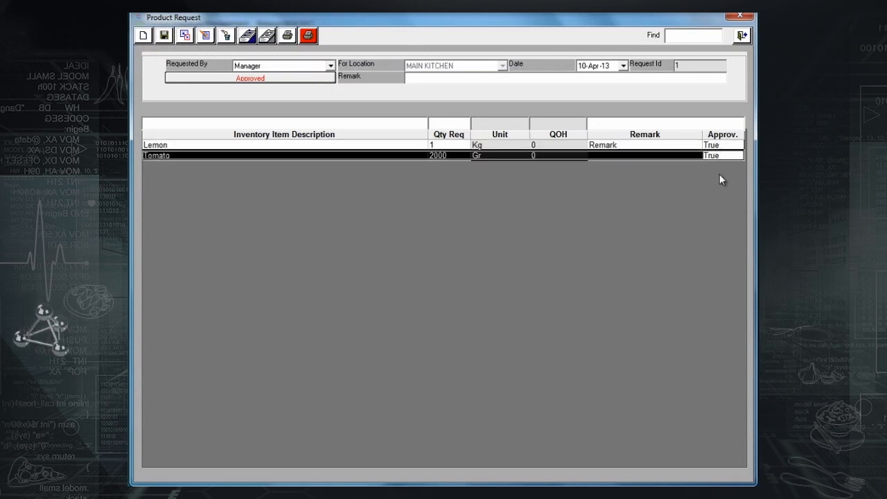
click(290, 80)
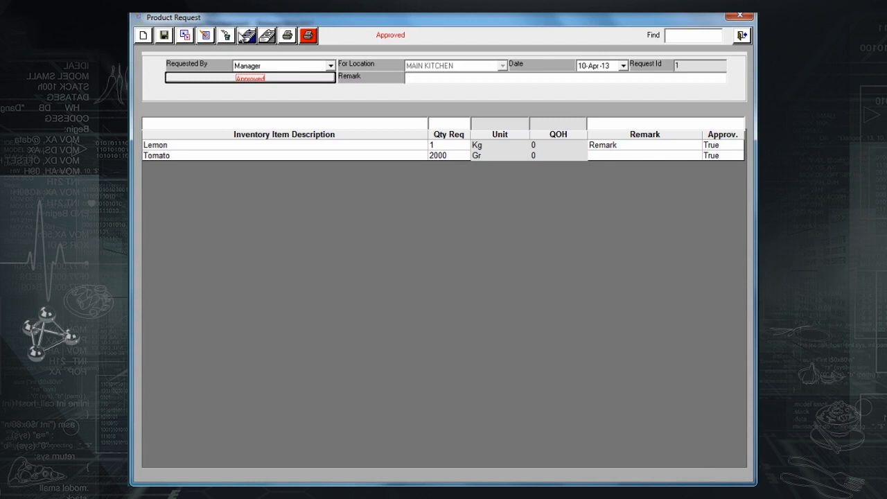
Step: Generate a requisition from MAIN STORE for the approved request and create a purchase order for the items not available
click(270, 38)
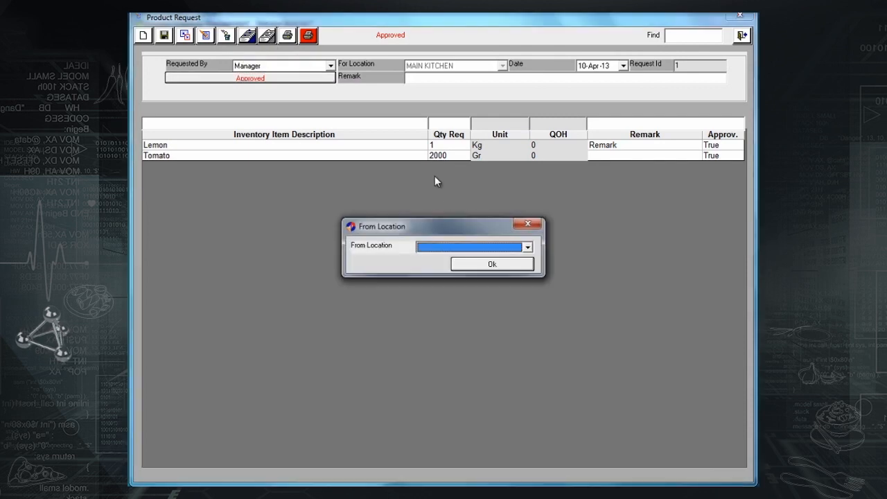
click(455, 249)
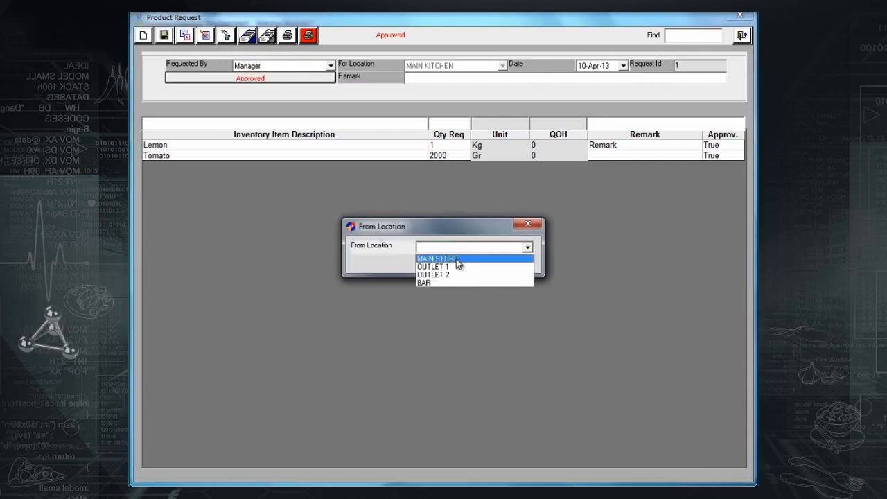
click(457, 260)
click(485, 265)
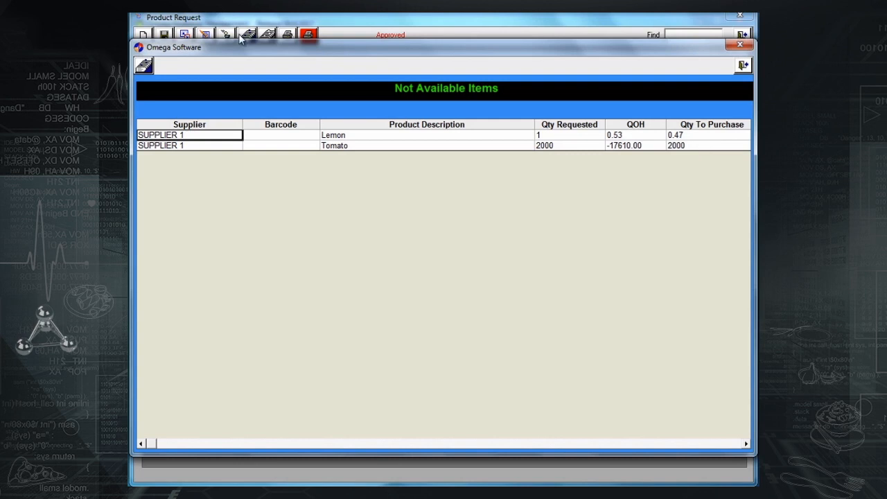
click(146, 66)
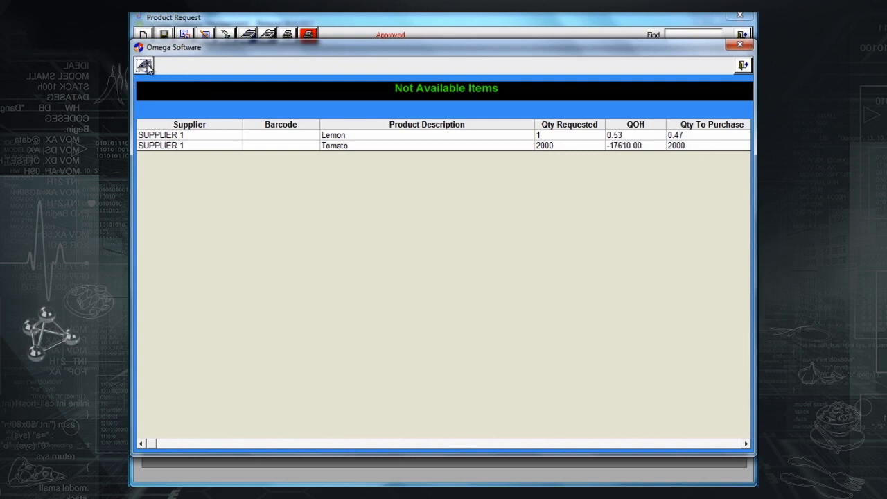
click(434, 279)
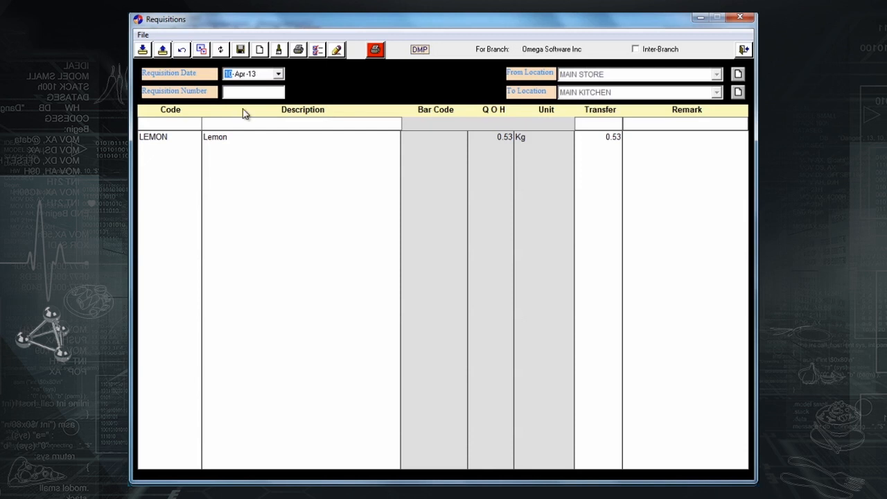
Step: Save the Lemon requisition from MAIN STORE to MAIN KITCHEN without printing it, and close the requisition and product request
click(240, 52)
click(481, 284)
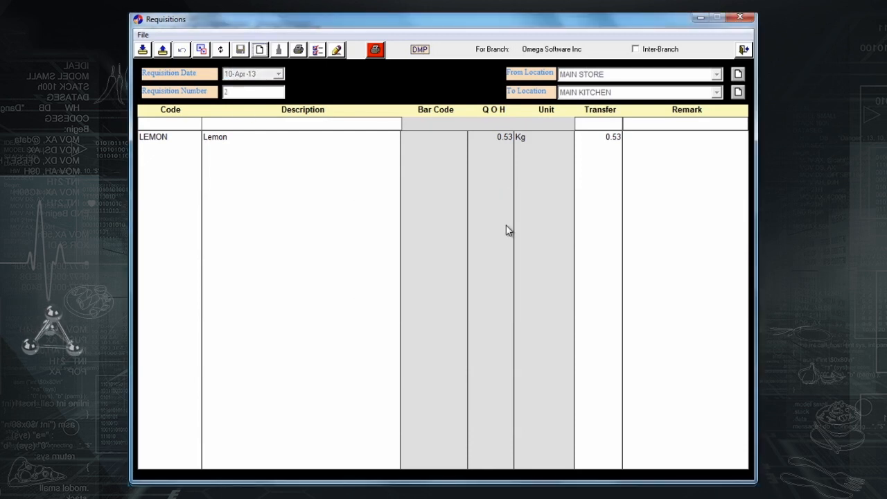
click(743, 49)
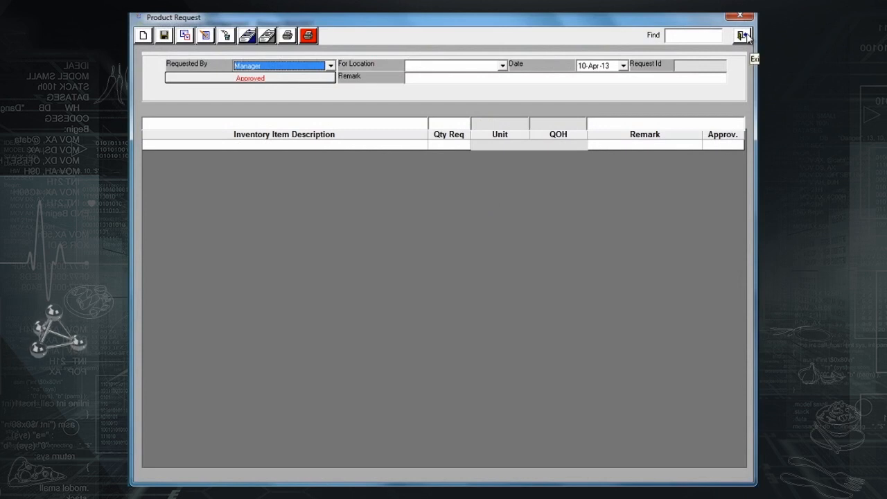
click(743, 35)
Step: Set the purchase transaction to Purchase order and recall the saved SUPPLIER 1 order from the list
click(579, 32)
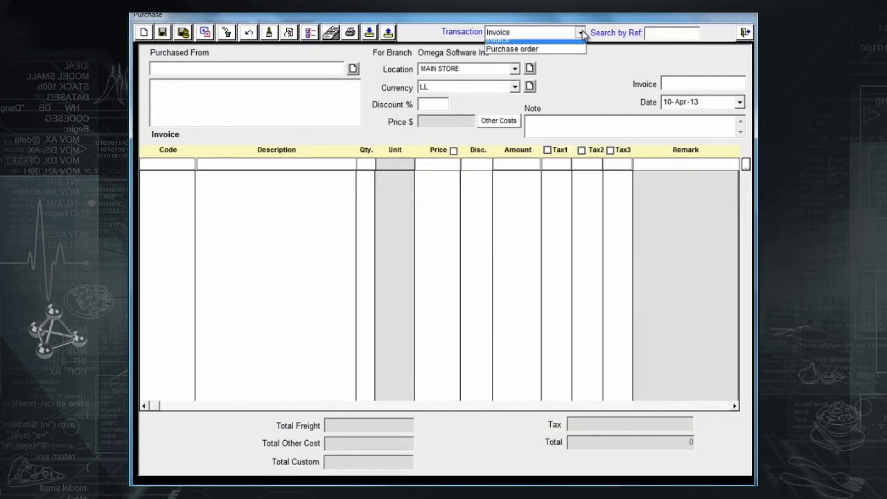
click(547, 55)
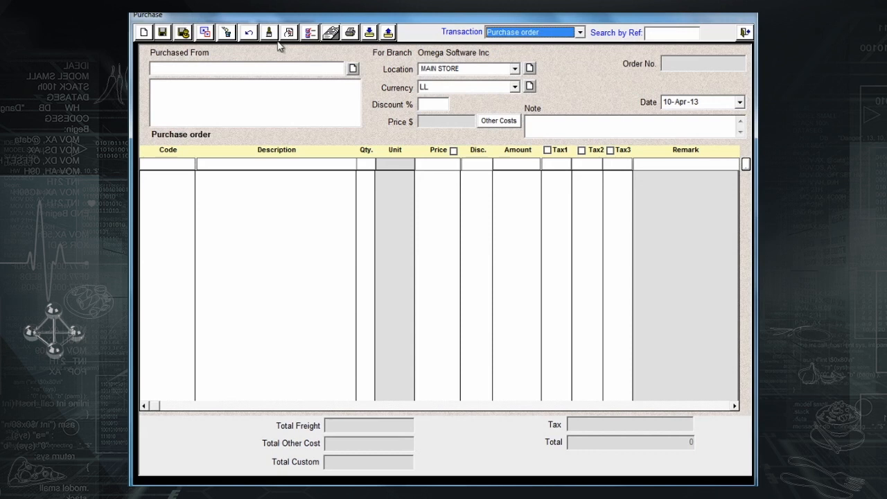
click(205, 32)
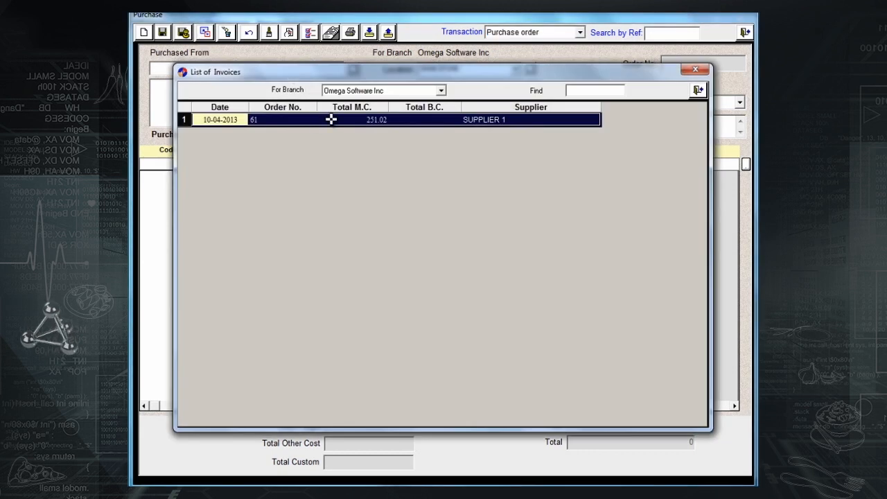
double_click(332, 119)
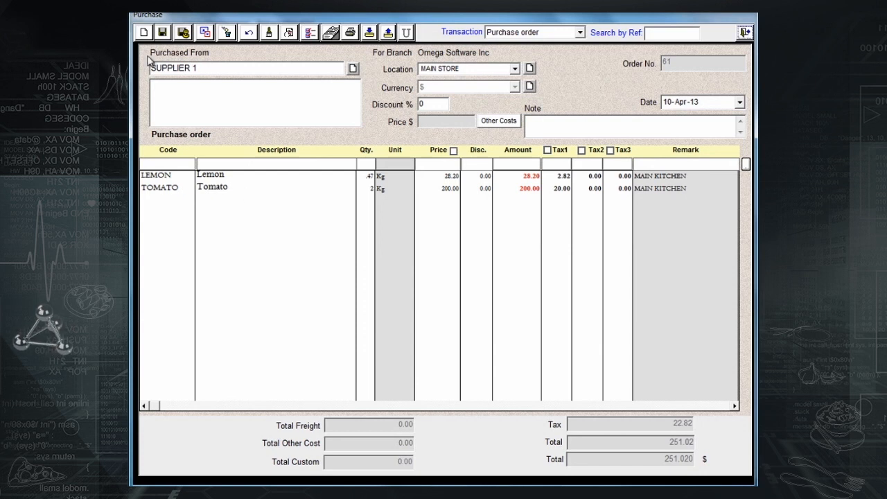
Step: Save the SUPPLIER 1 purchase order, open its printout and close it again
click(162, 32)
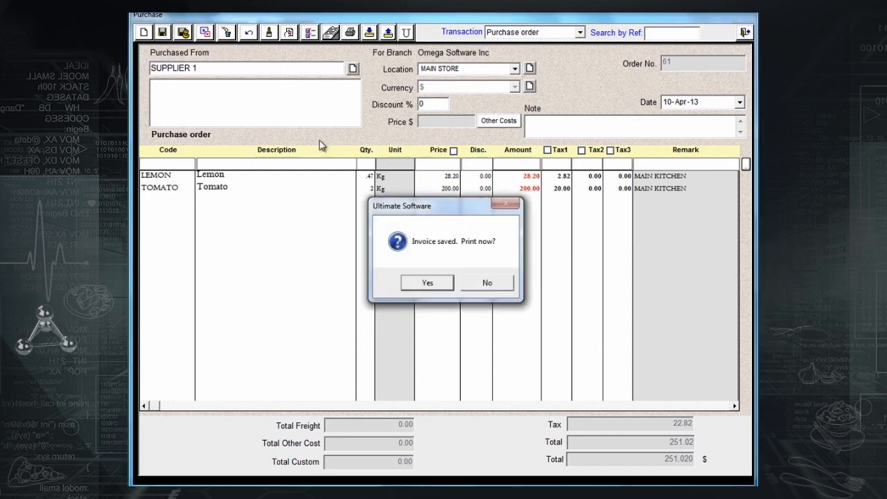
click(431, 282)
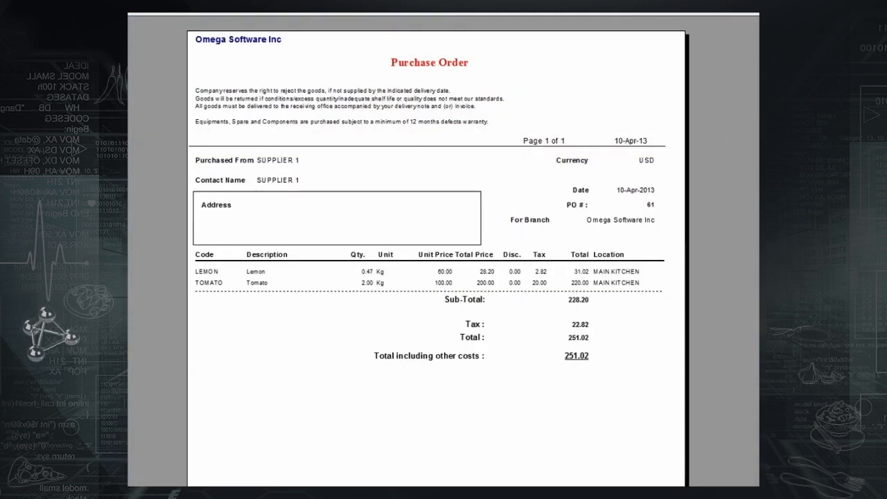
click(750, 14)
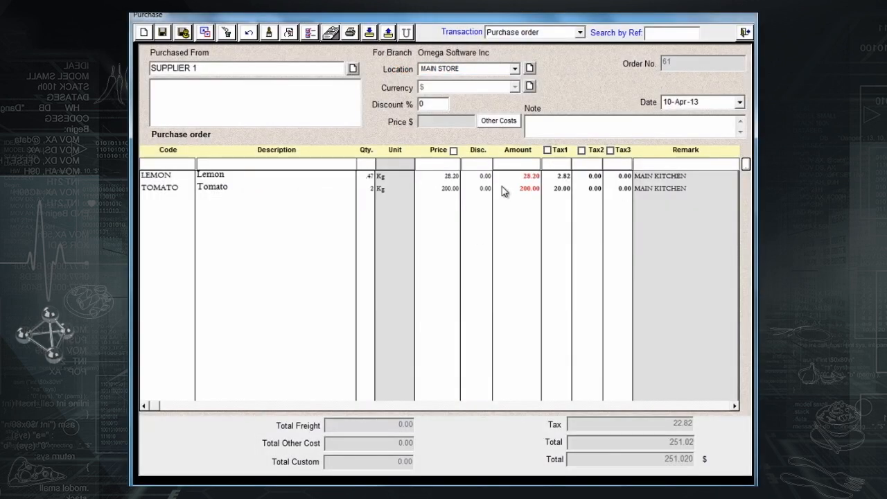
Step: Close the purchase order window and set the location of a new product request to BAR
click(745, 34)
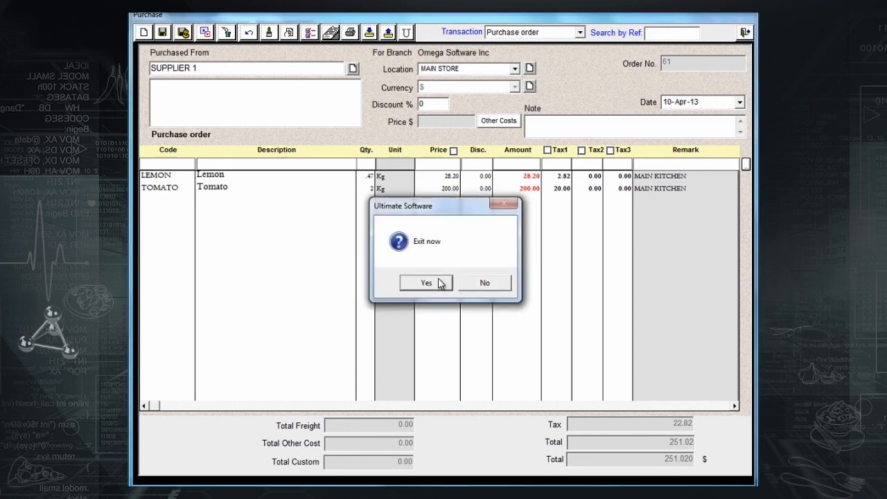
click(439, 282)
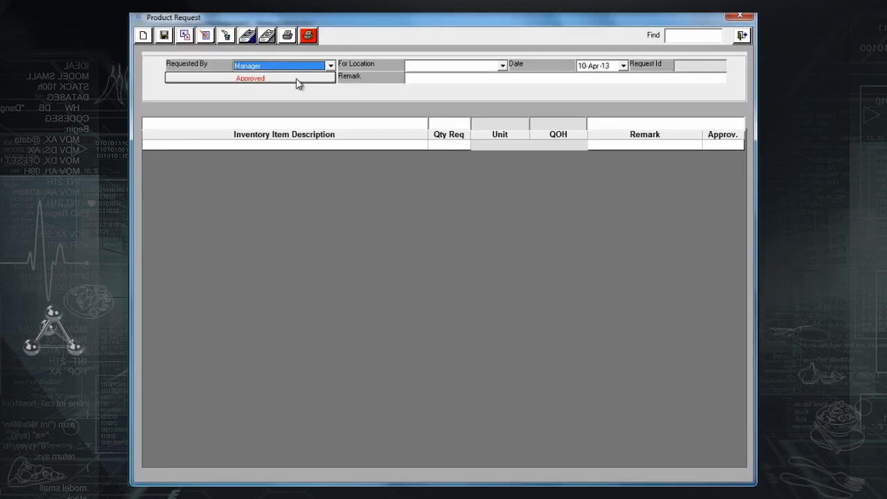
click(503, 65)
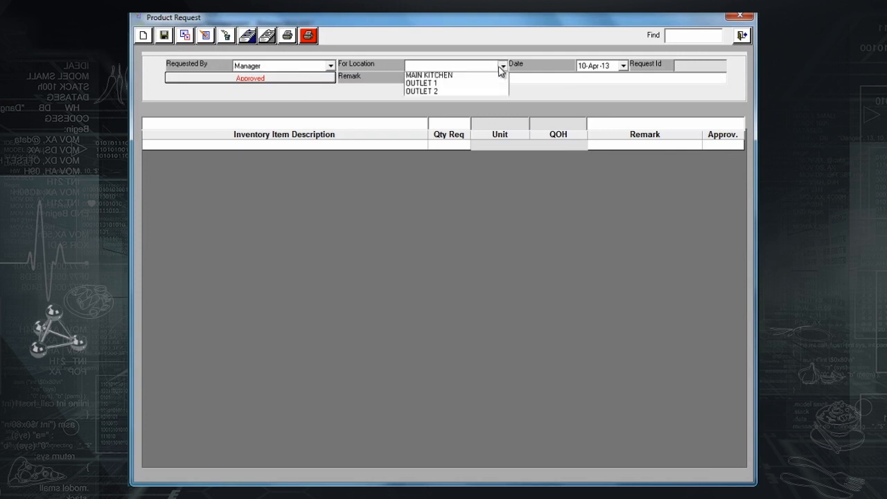
click(452, 109)
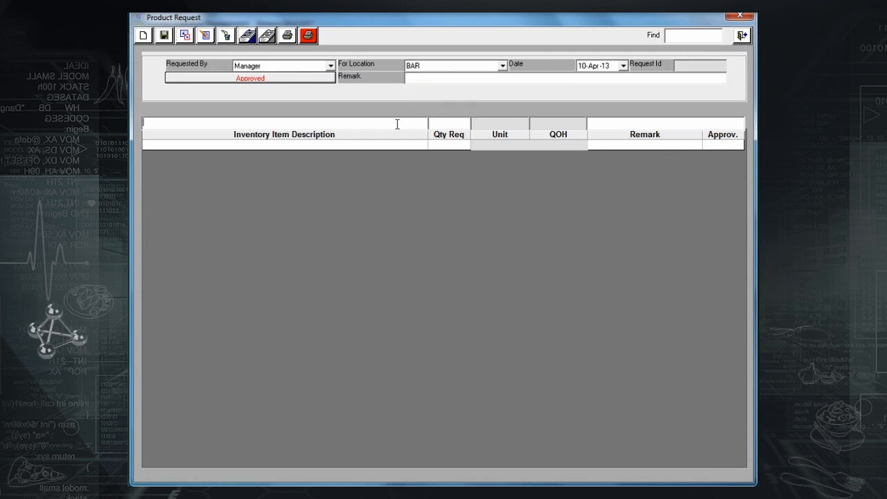
Step: Add Pepsi to the product request with a requested quantity of 100
click(397, 124)
text(pep)
key(Return)
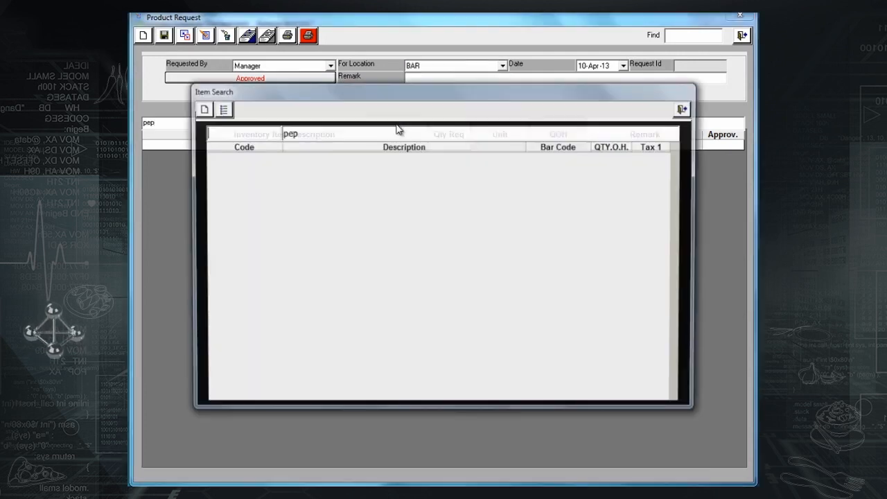
click(325, 132)
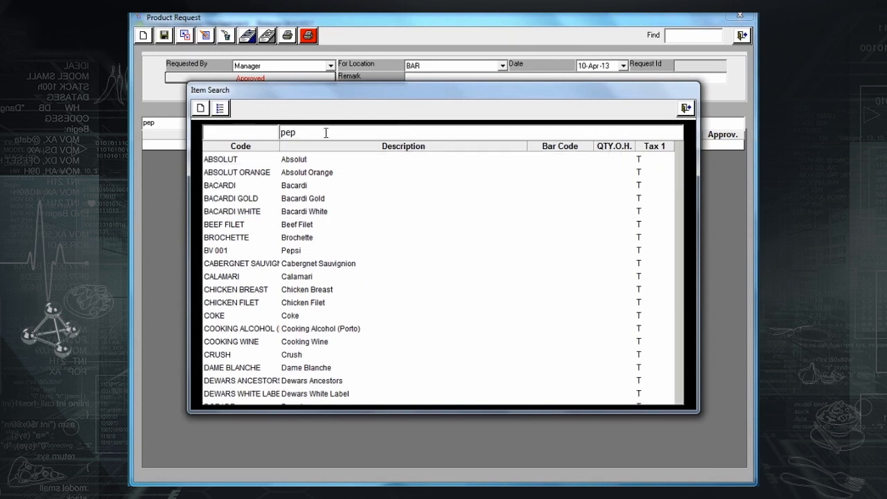
text(s)
key(Return)
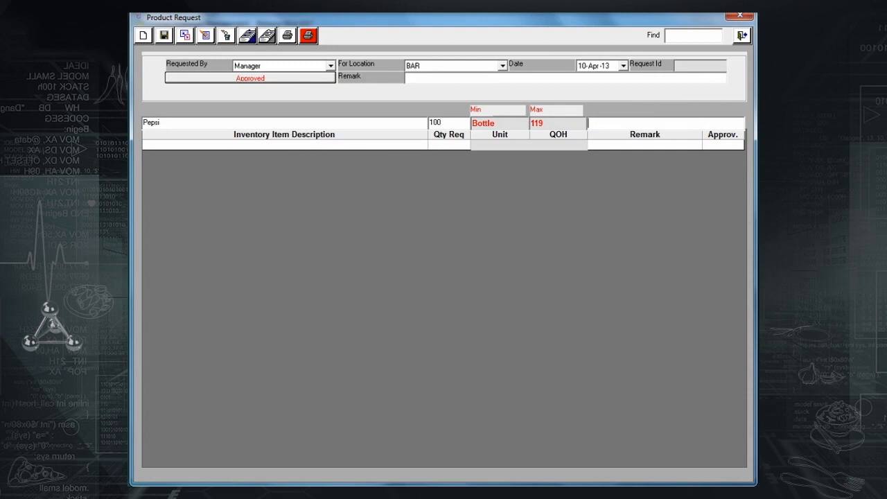
key(Return)
Step: Add Crush to the product request with a requested quantity of 80
text(crus)
key(Return)
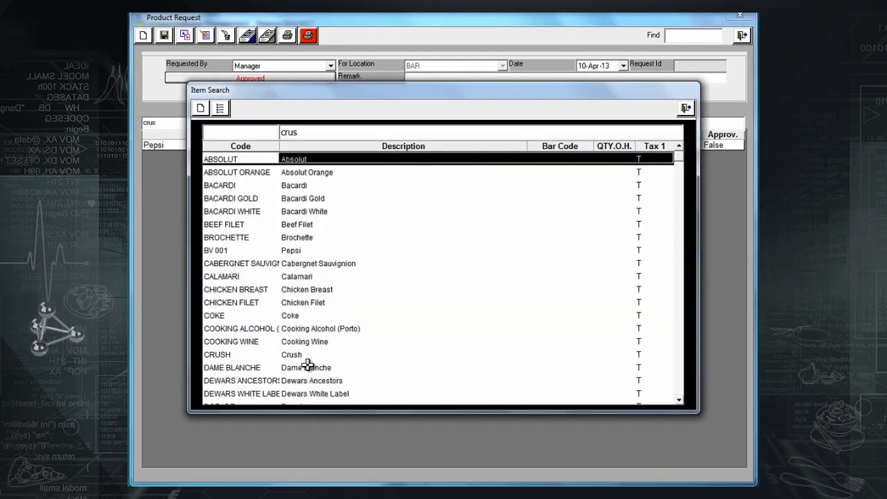
double_click(305, 355)
text(80)
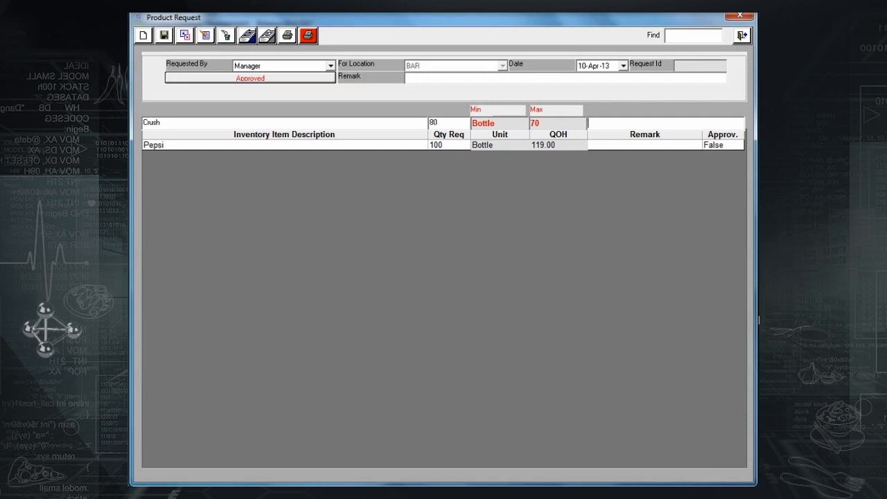
key(Return)
Step: Add Sprite to the product request with a requested quantity of 10
text(spr)
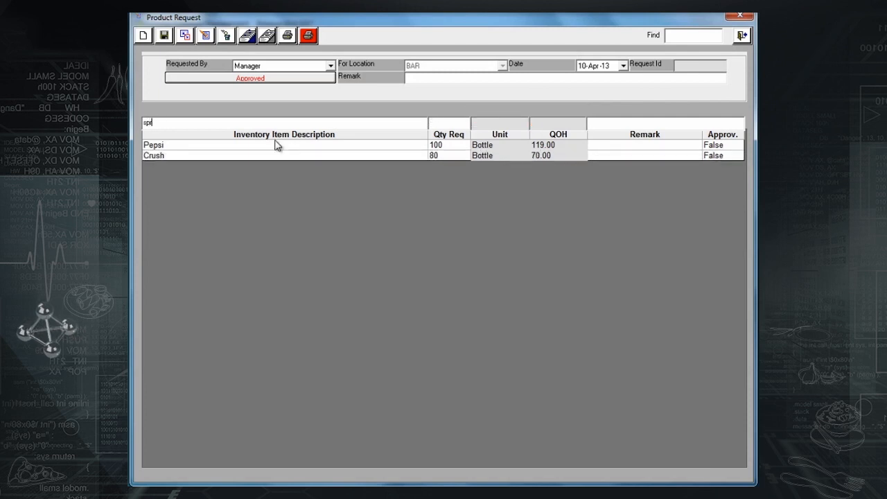
text(i)
key(Return)
key(Return)
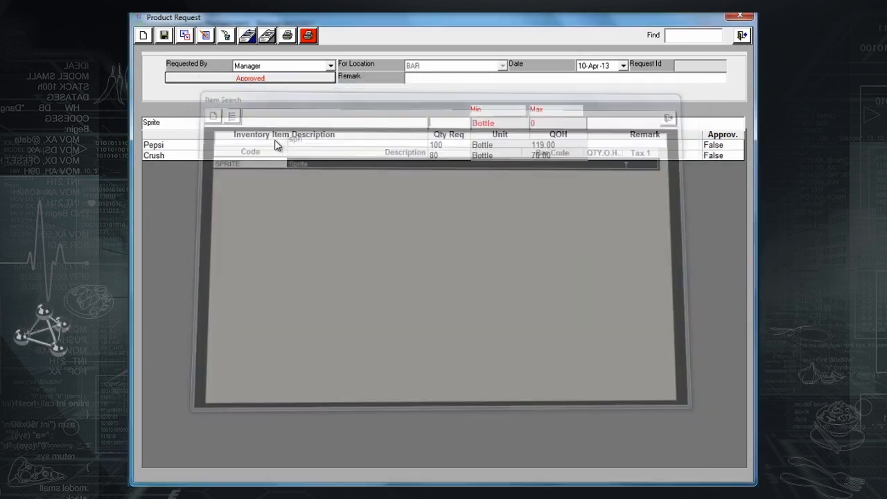
text(10)
key(Return)
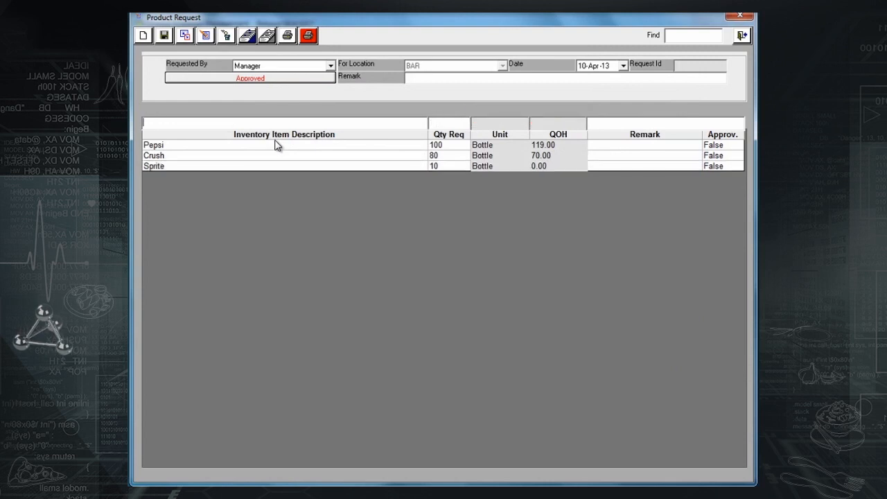
Step: Save the BAR product request and approve Pepsi, Crush and Sprite
click(169, 38)
click(472, 284)
double_click(713, 146)
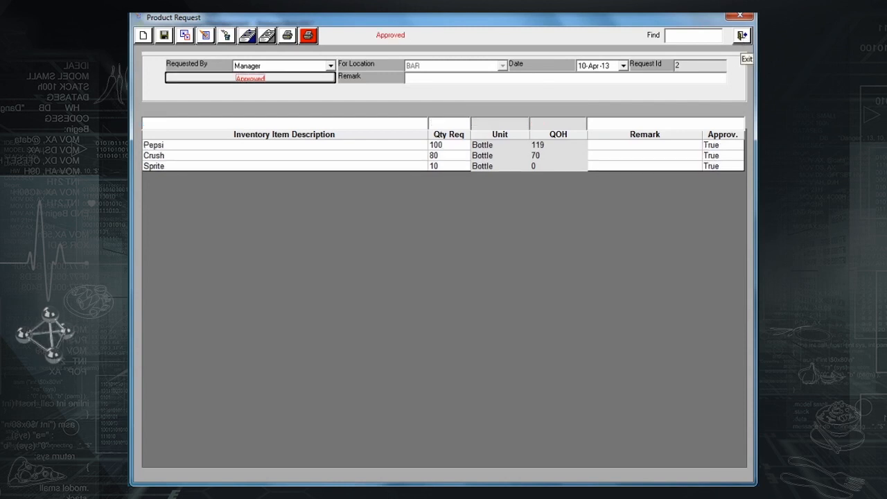
Step: Convert the approved BAR product request to a purchase order
click(247, 39)
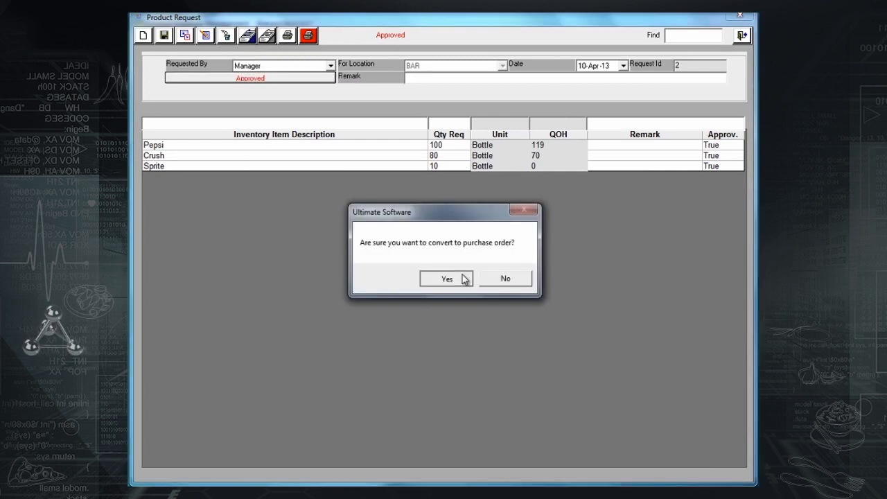
click(464, 279)
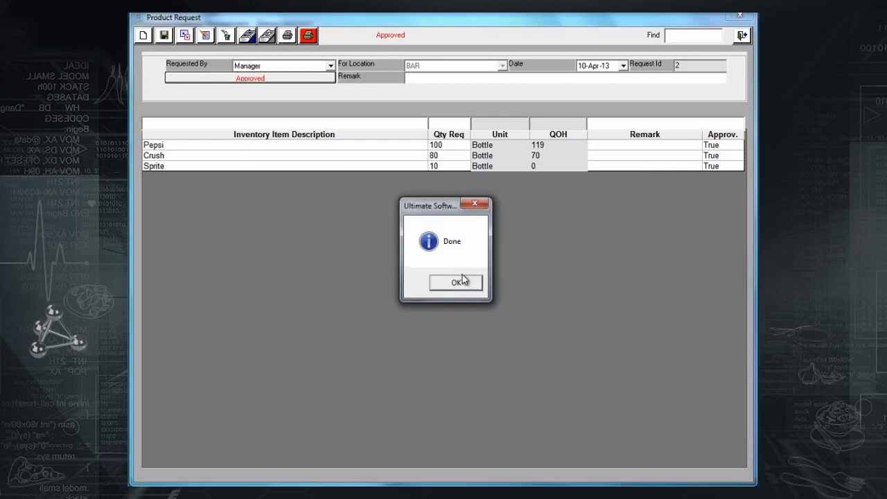
click(457, 283)
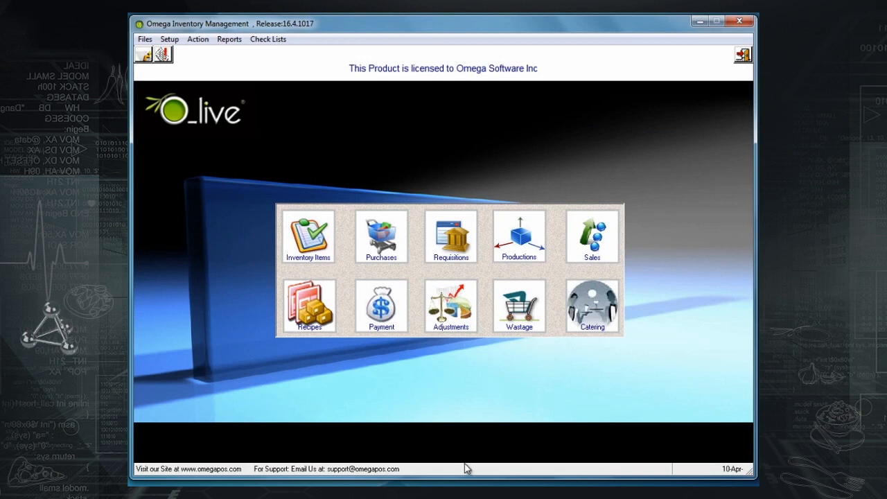
Step: Start a sales invoice, fill in the customer's name from the customer list and set the source location to MAIN KITCHEN
click(592, 236)
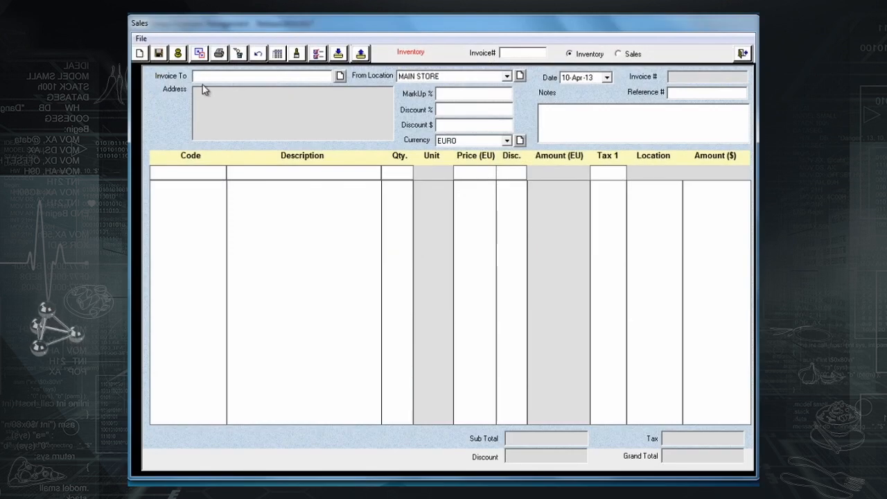
text(ri)
key(Return)
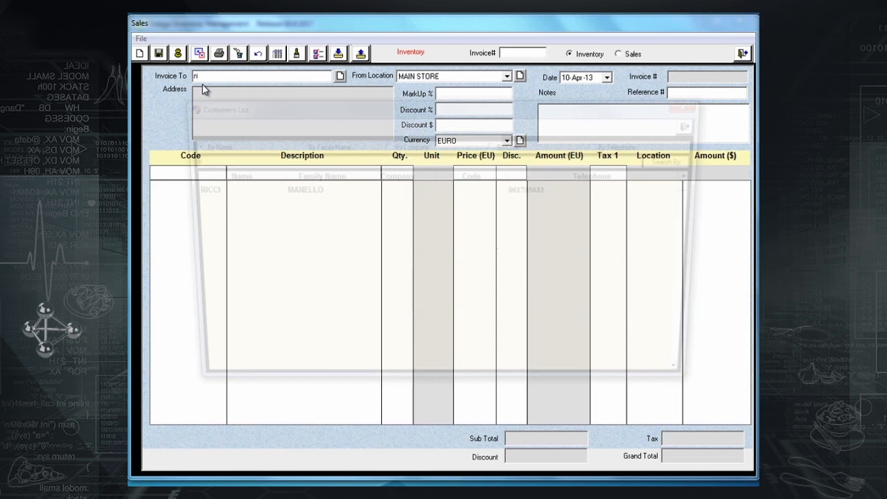
key(Return)
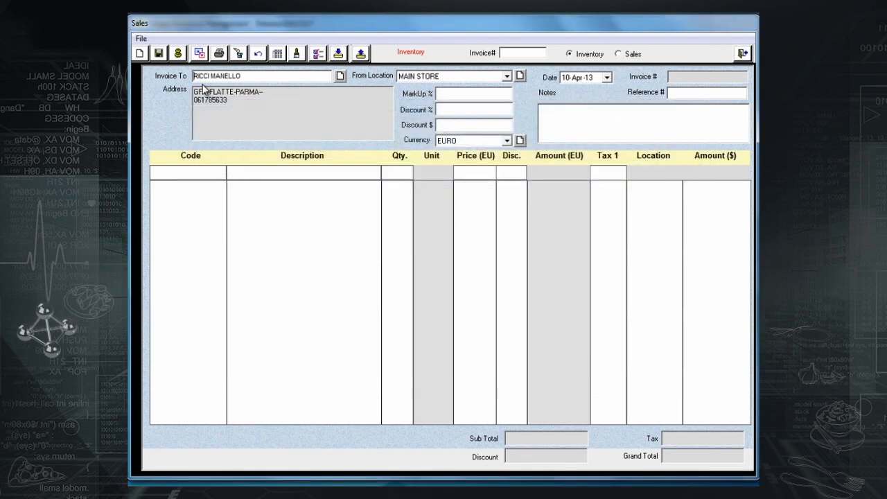
click(507, 78)
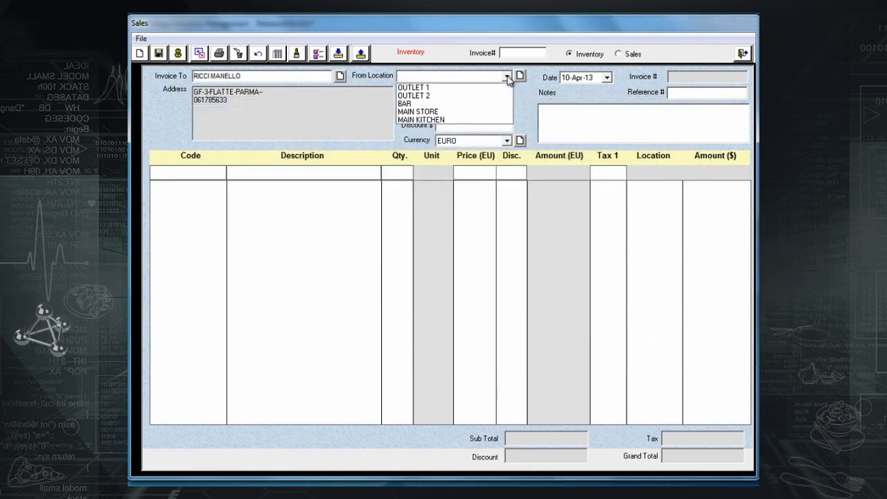
click(454, 121)
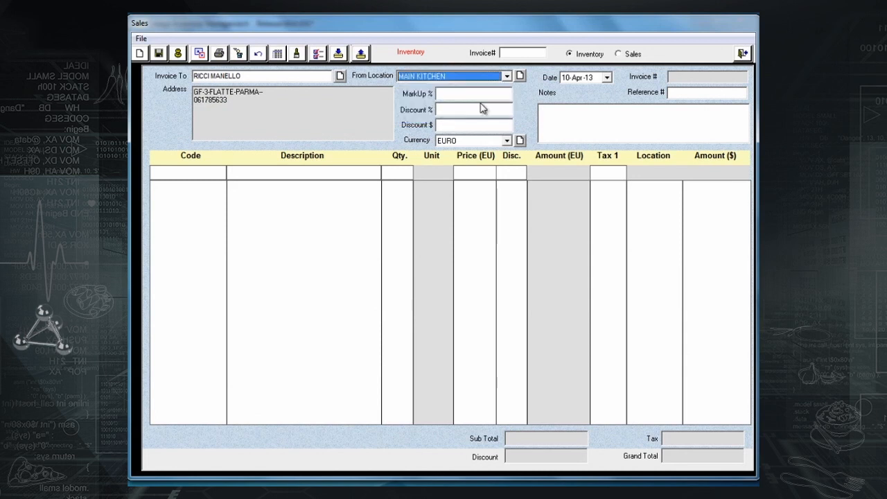
Step: Set the invoice date to 09-Apr-13, the reference to 412, the note to "Notes" and the currency to USD
click(607, 78)
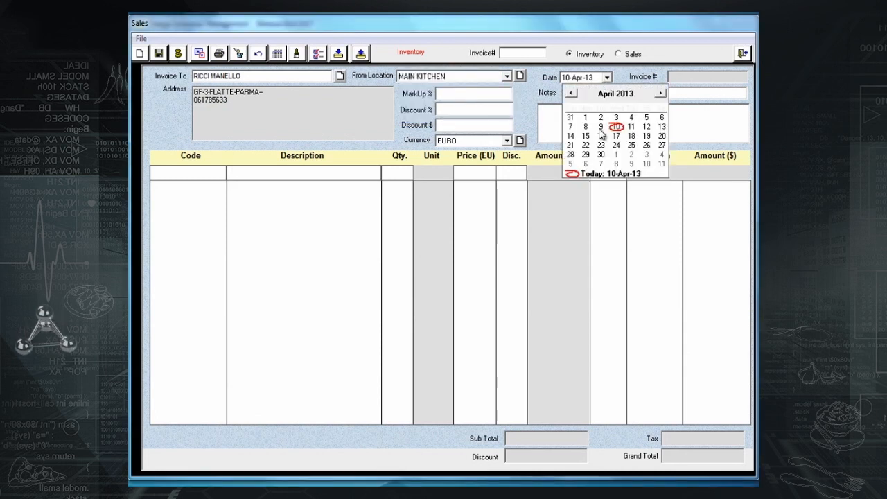
click(601, 127)
click(678, 93)
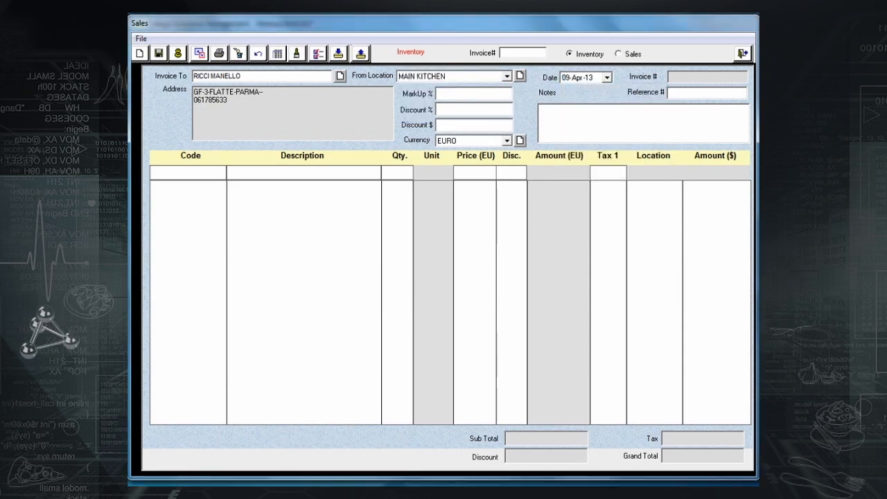
text(412)
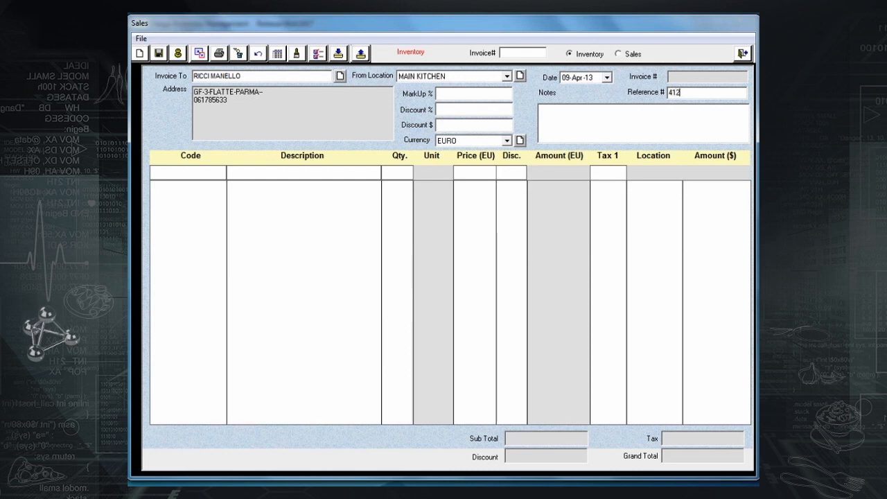
click(610, 119)
text(Notes)
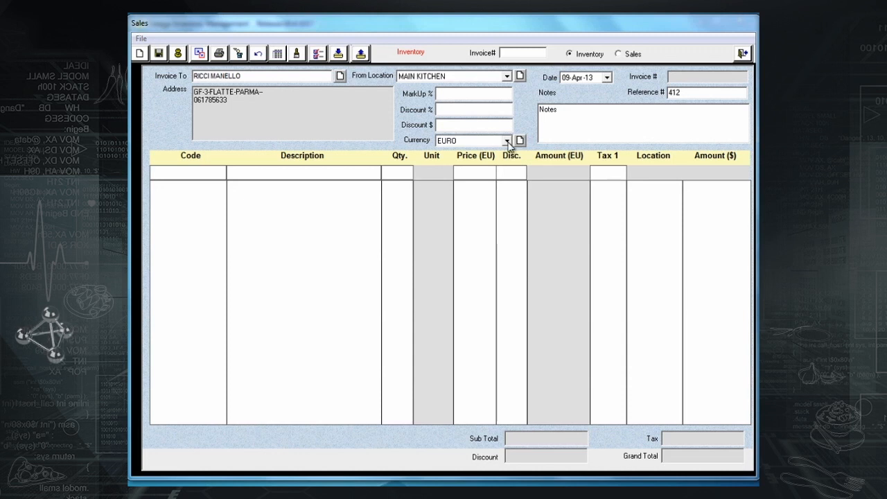
click(508, 142)
click(475, 158)
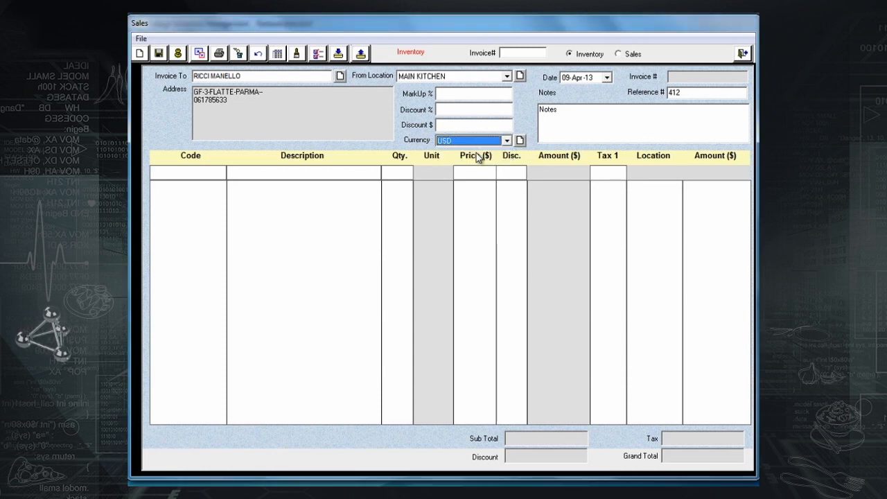
Step: Add Lemon to the sales invoice with a quantity of 5 Kg and an amount of 50
click(313, 171)
text(LE)
key(Return)
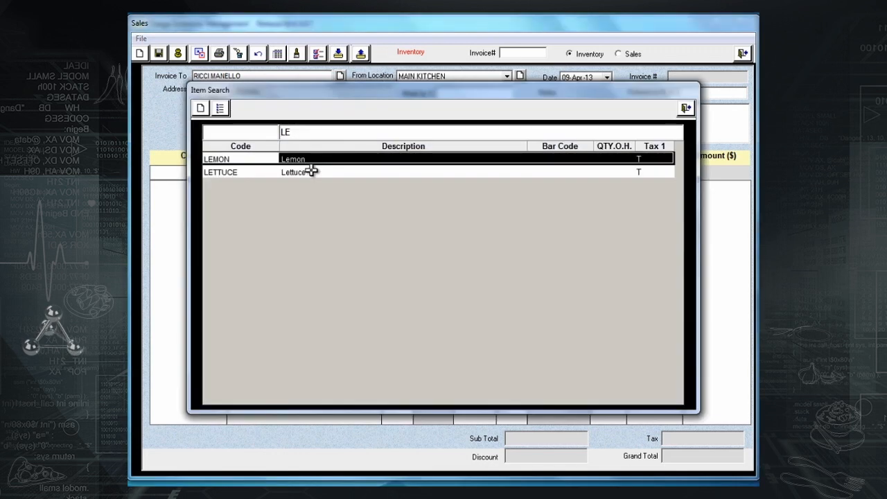
key(Return)
key(Return)
key(Return)
key(Return)
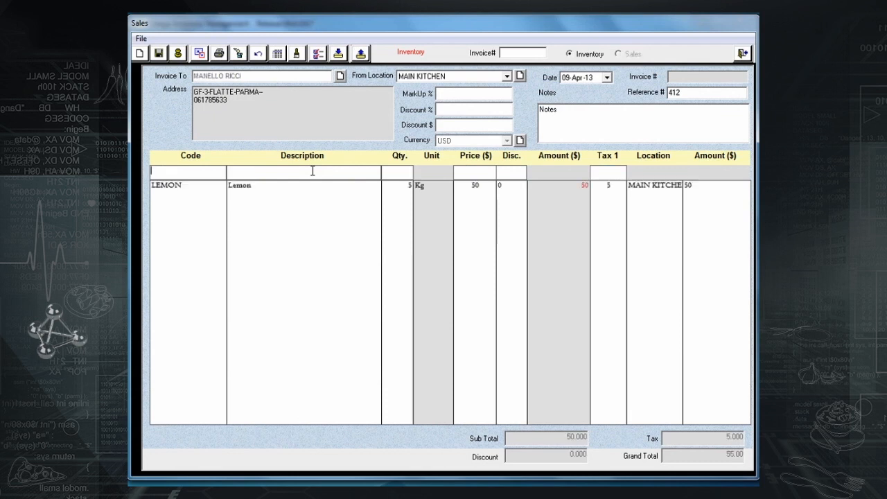
Step: Add Tomato to the sales invoice with quantity 12 Gr, price 22 and discount 5
text(toma)
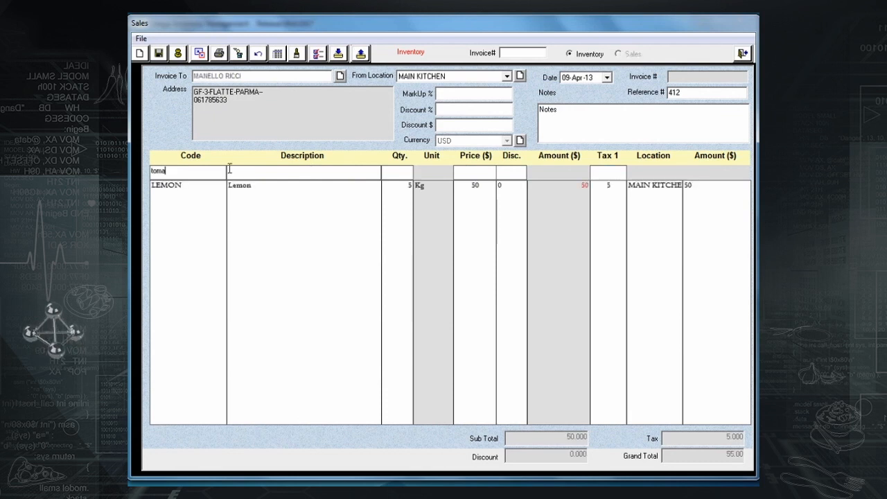
key(Return)
key(Return)
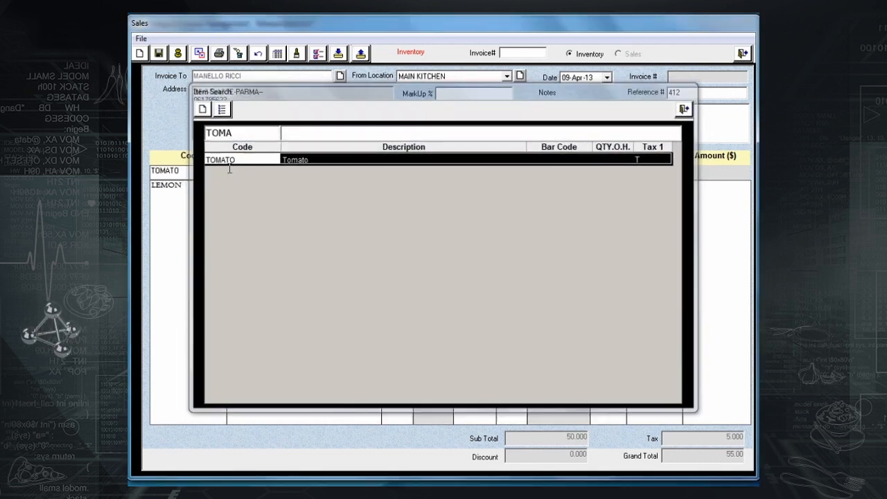
text(2)
key(Return)
text(22)
key(Return)
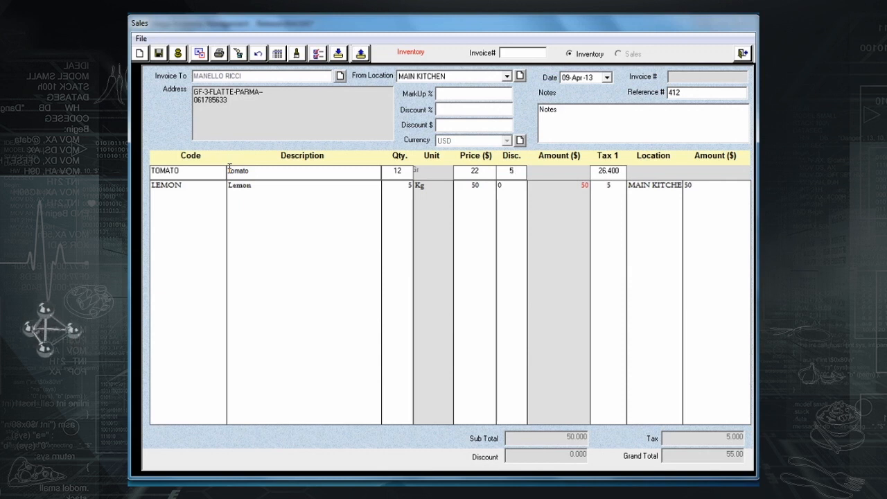
text(5)
key(Return)
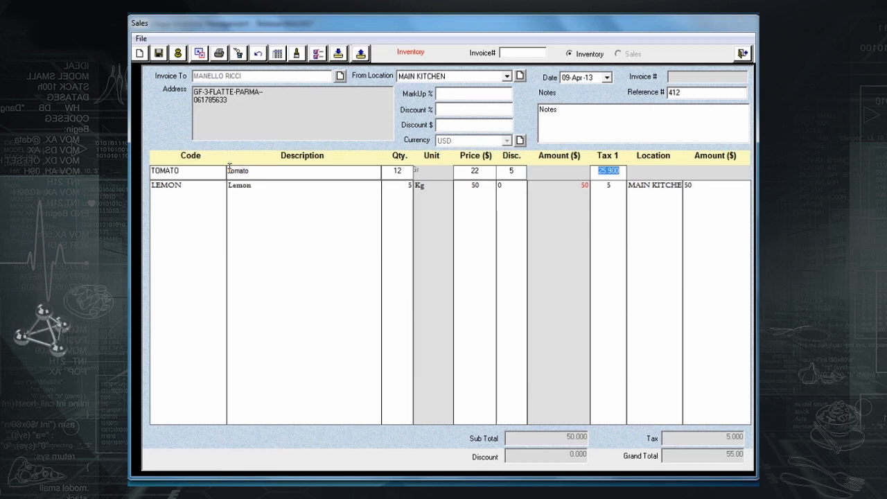
key(Return)
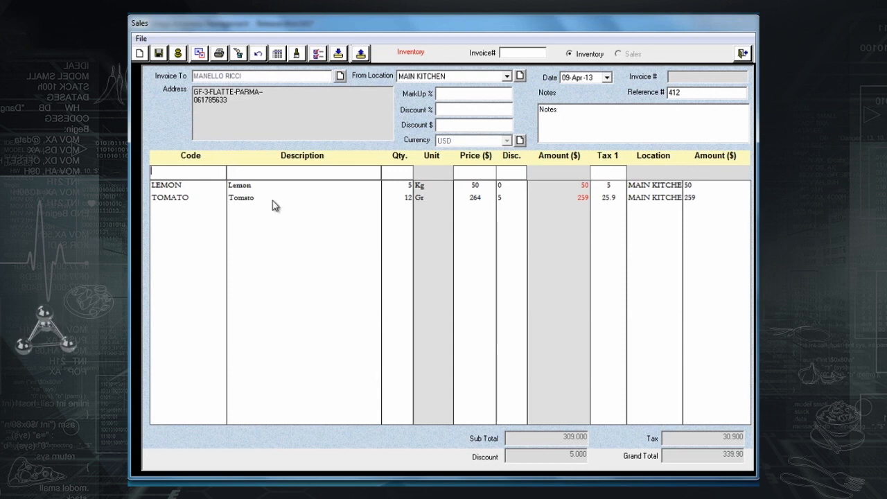
text(chic)
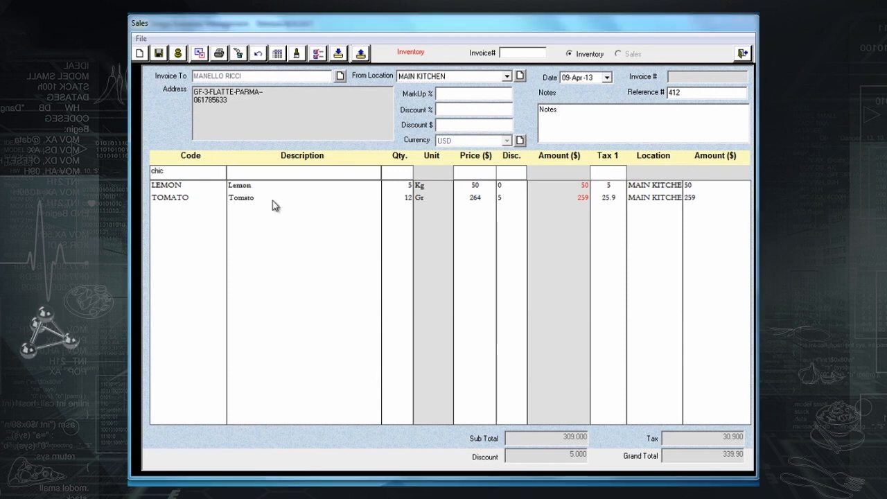
key(Return)
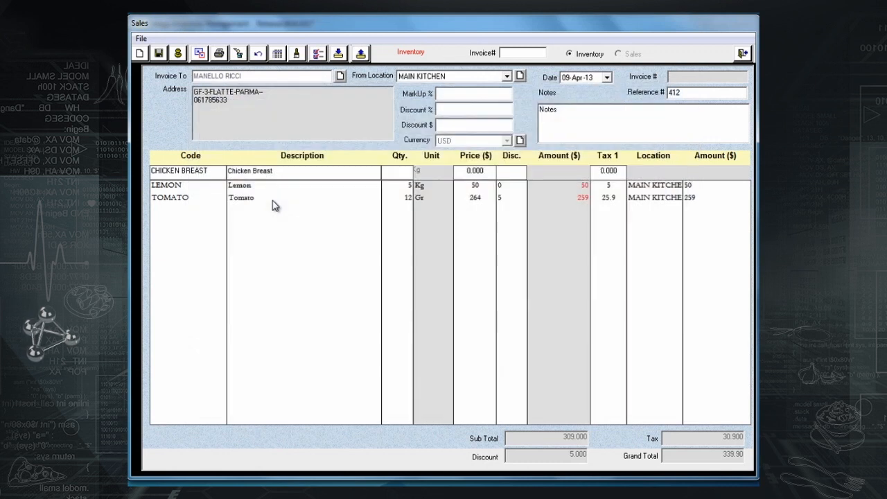
click(297, 54)
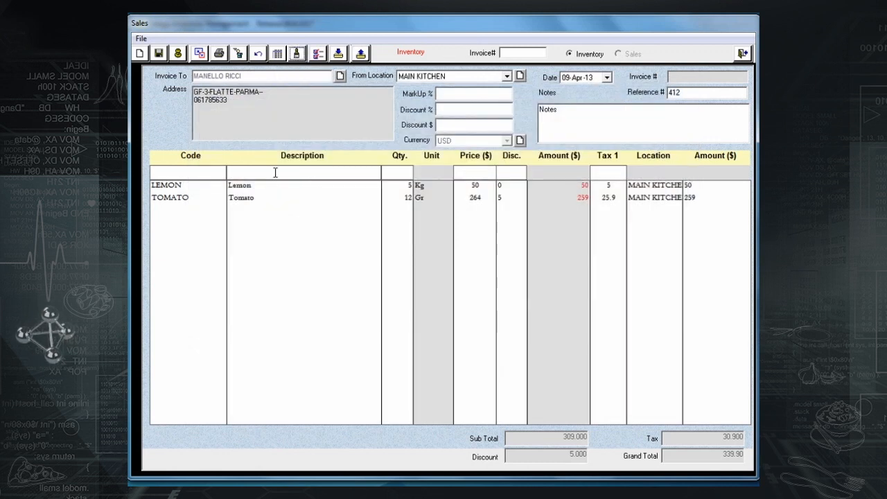
Step: Remove the Tomato line from the sales invoice and confirm the removal
click(248, 198)
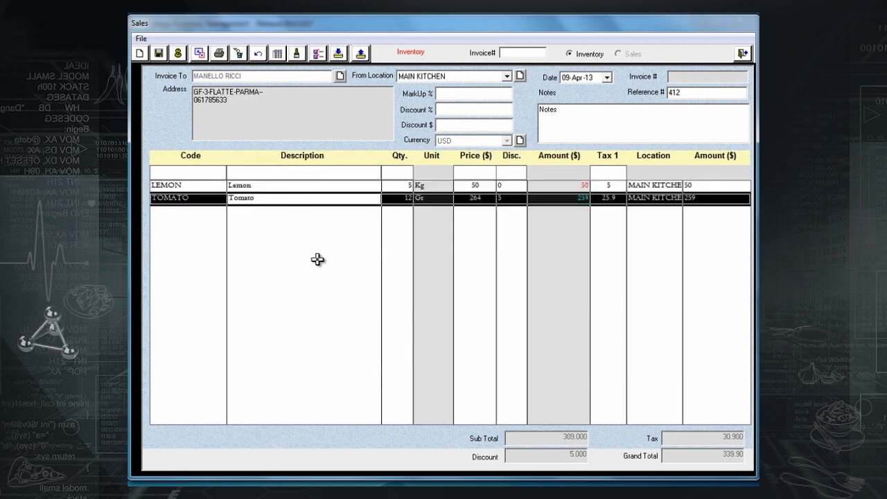
click(258, 55)
click(479, 284)
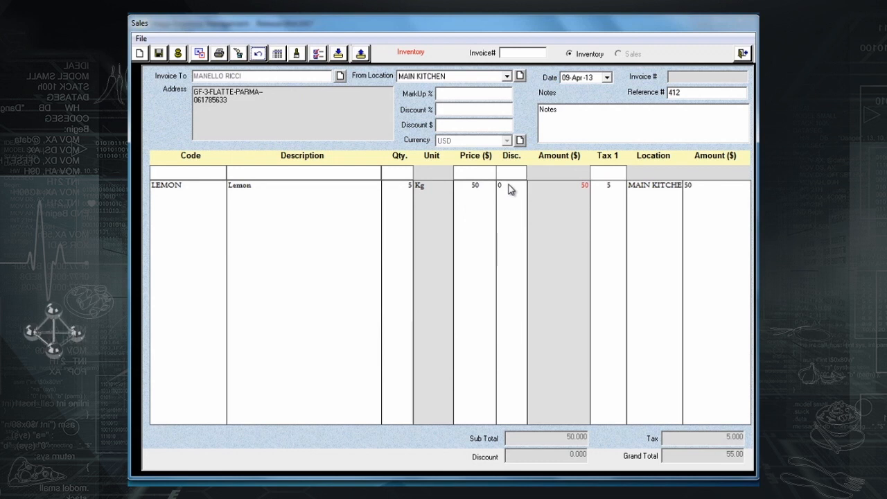
Step: Apply a 10% discount to the whole invoice and remove it again
click(455, 110)
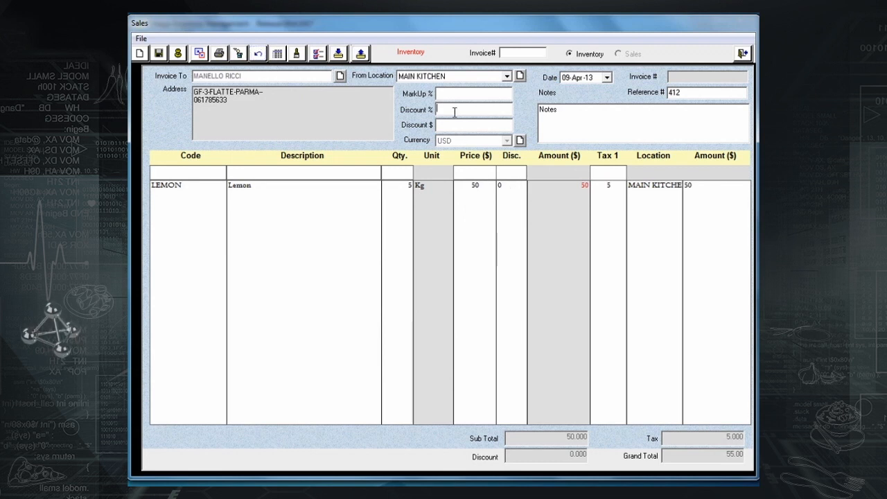
text(10)
key(Return)
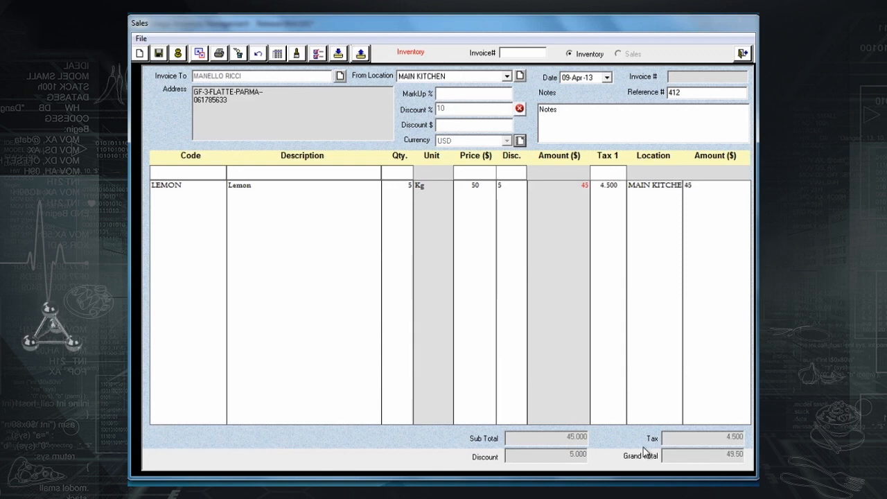
click(520, 110)
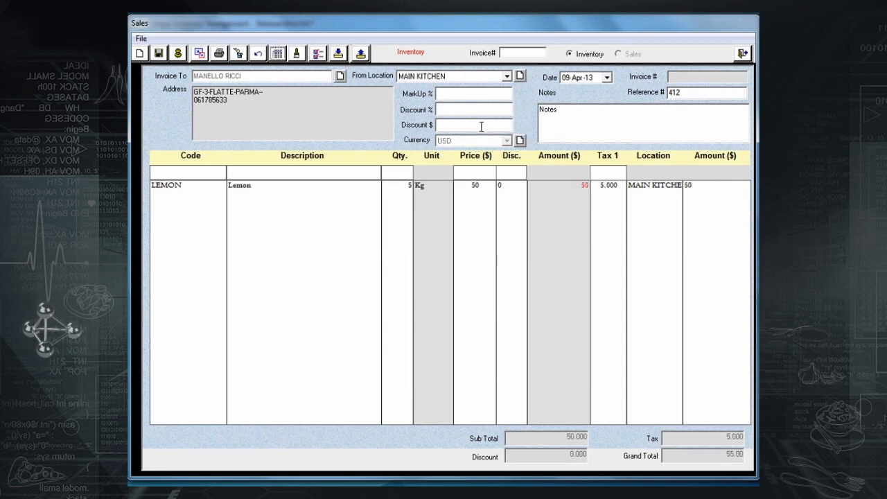
Step: Apply a $5 discount to the whole invoice and save it with a print preview
text(5)
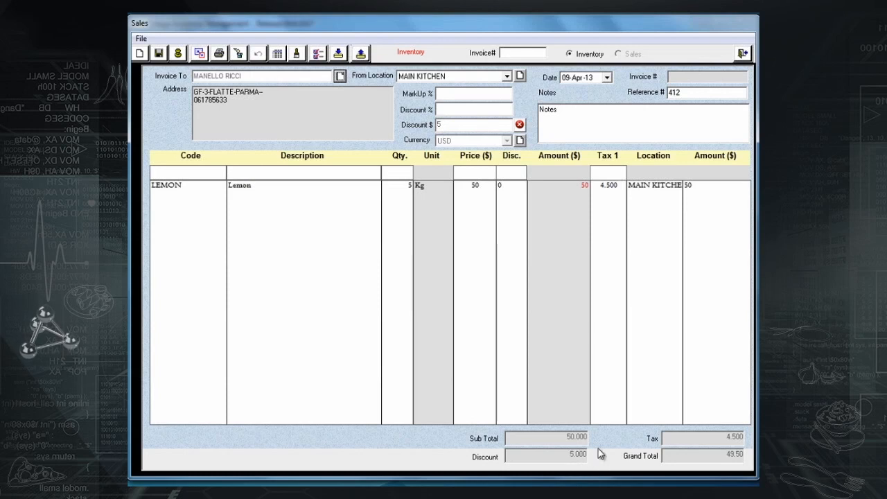
click(159, 53)
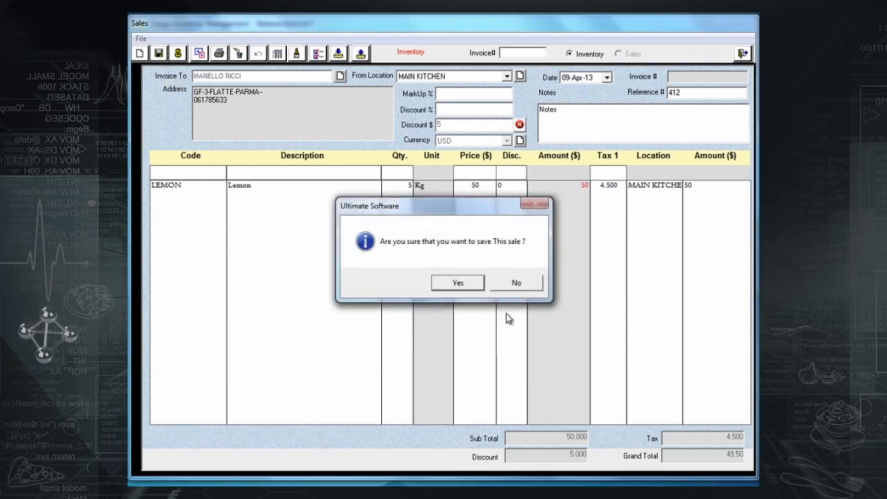
click(459, 284)
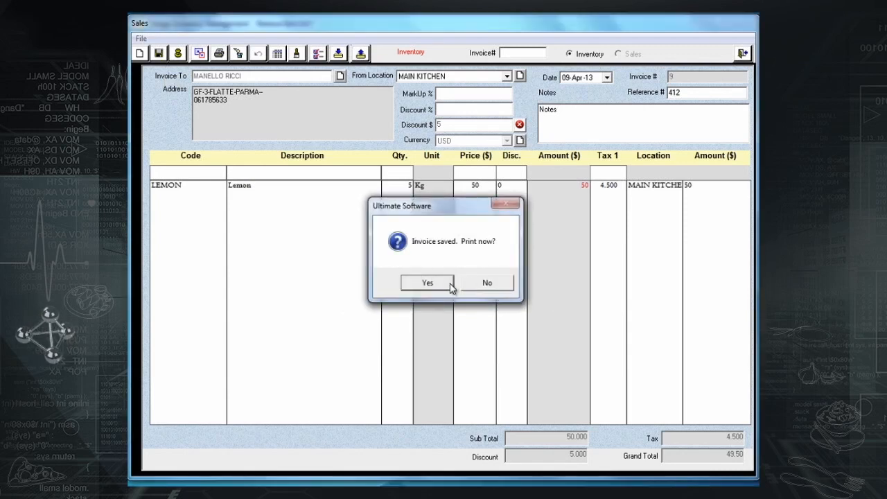
click(444, 288)
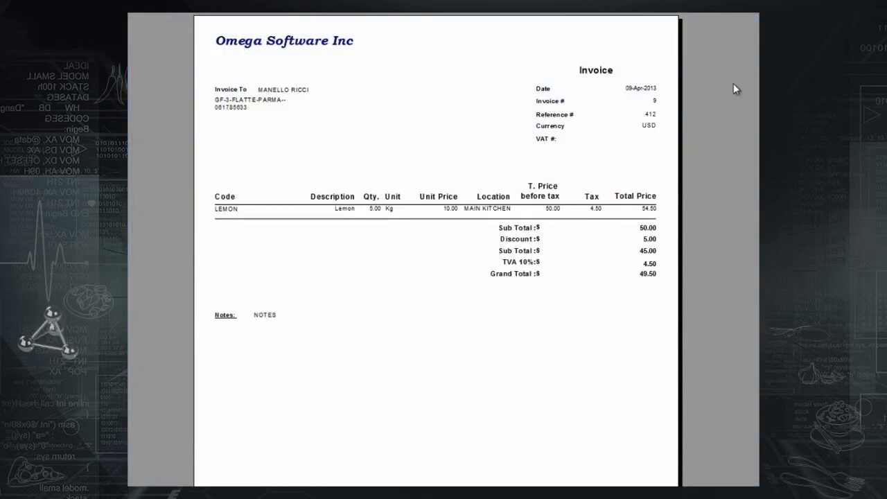
key(Escape)
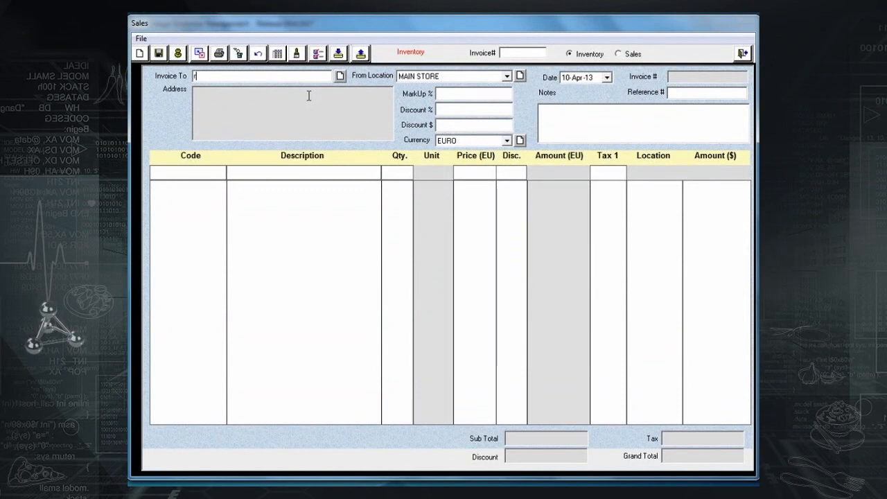
Step: Fill in the customer's name on a new invoice by searching the customer list
text(i)
key(Return)
key(Return)
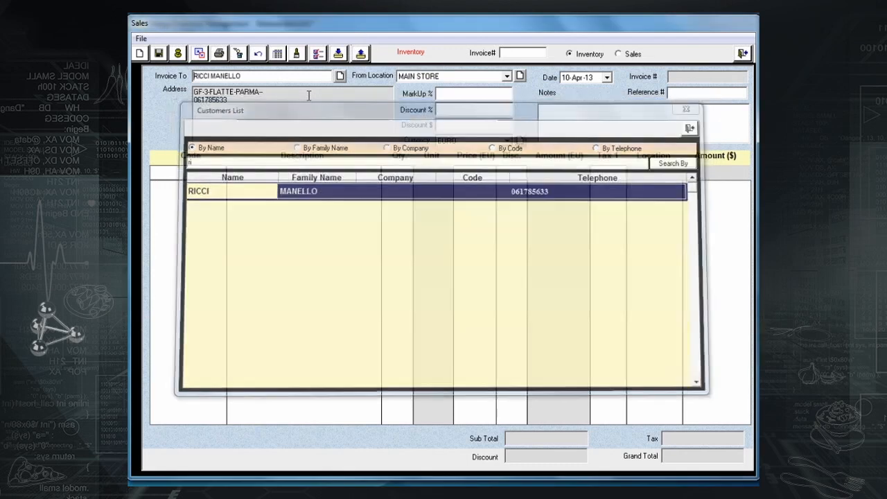
Step: Find unposted invoice 10 with reference 1245 in the list of saved sales and post it
click(200, 54)
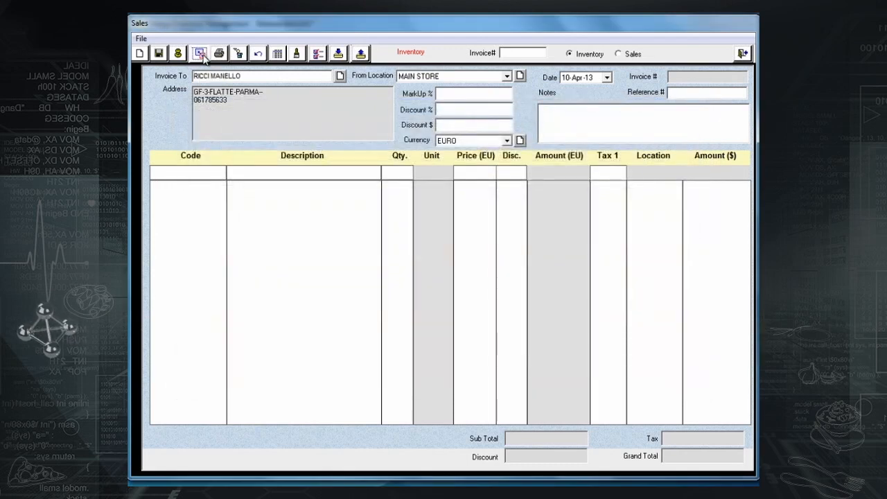
scroll(495, 222, down, 3)
scroll(495, 222, up, 3)
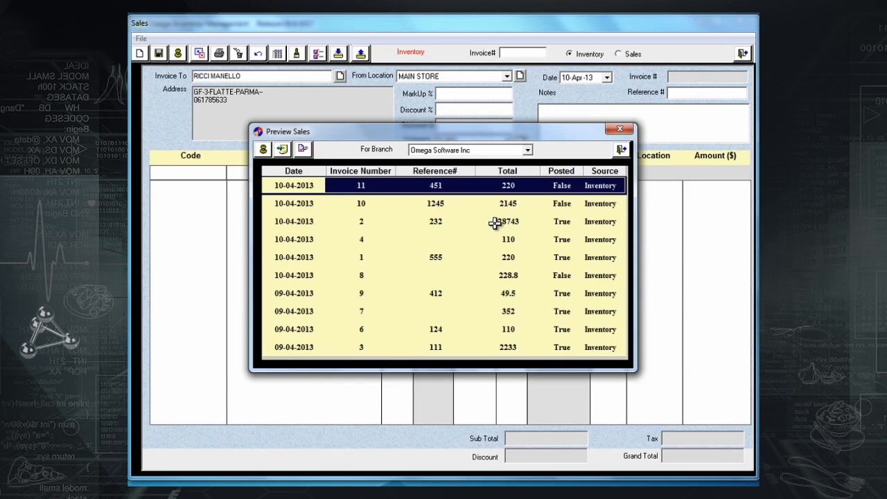
click(577, 202)
click(575, 223)
click(580, 205)
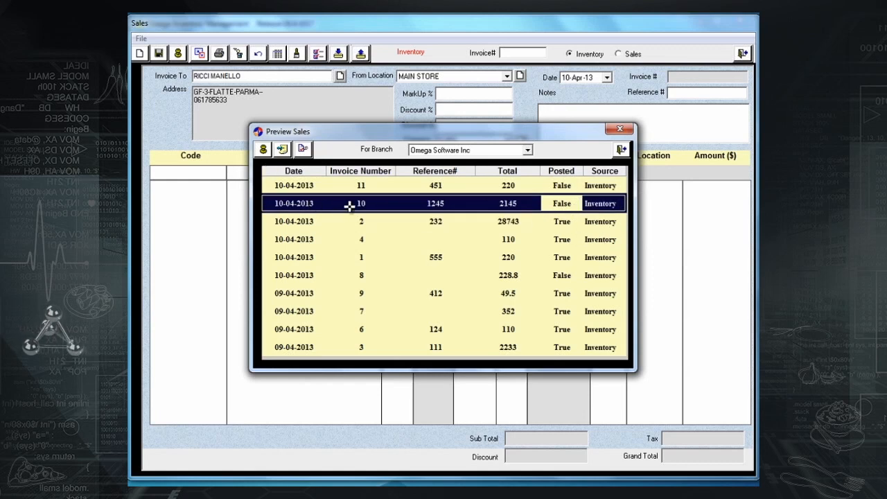
click(262, 150)
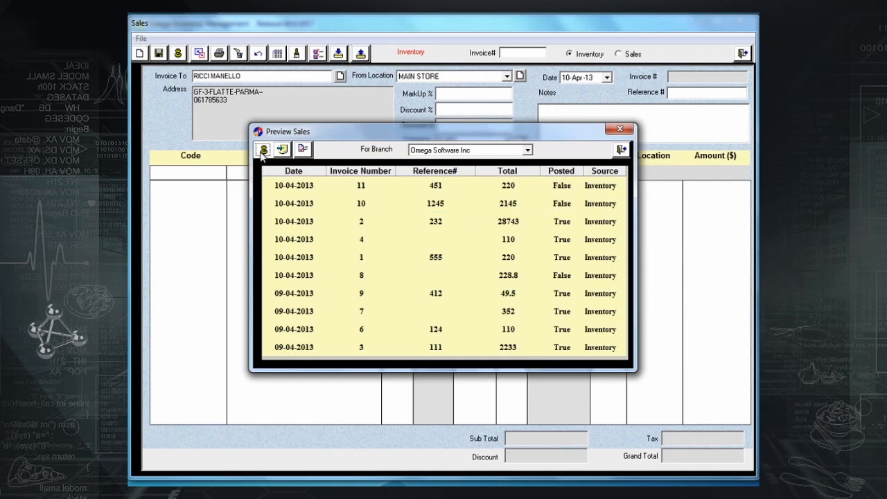
click(460, 284)
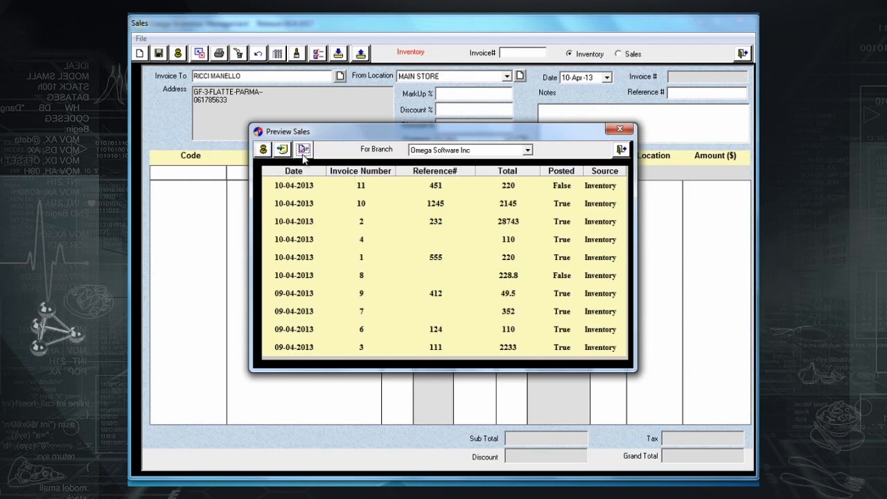
Step: Filter the sales list to unposted invoices only, and restore the full list
click(303, 150)
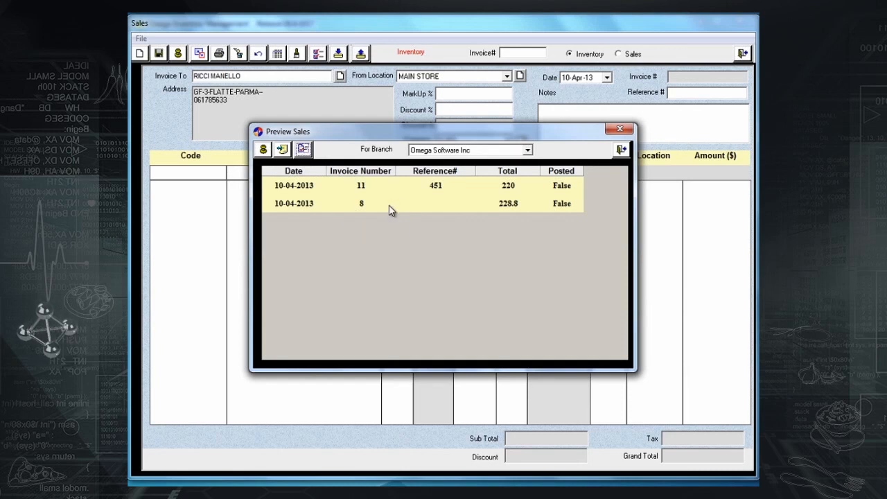
click(304, 151)
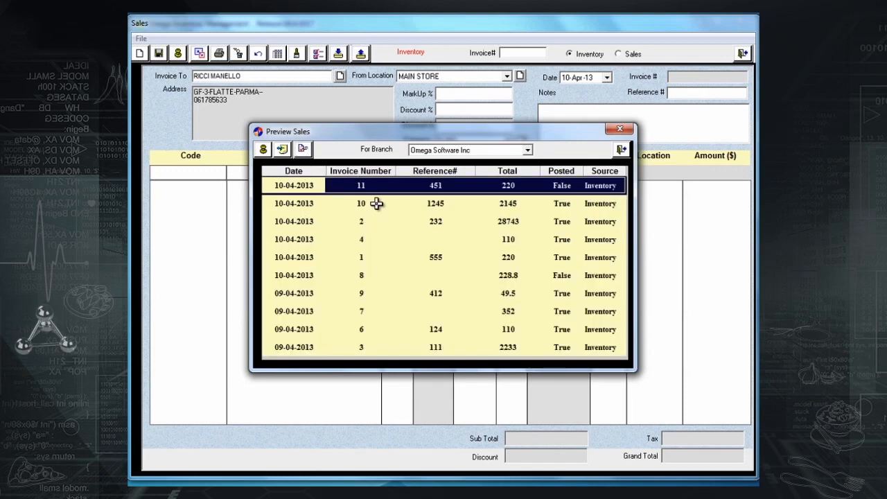
Step: Open invoice 10 from the sales list and view its print preview
double_click(468, 203)
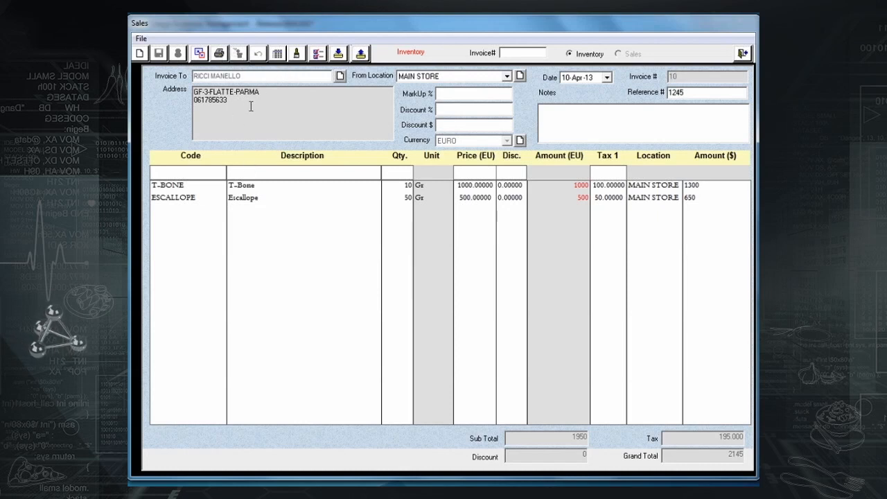
click(220, 55)
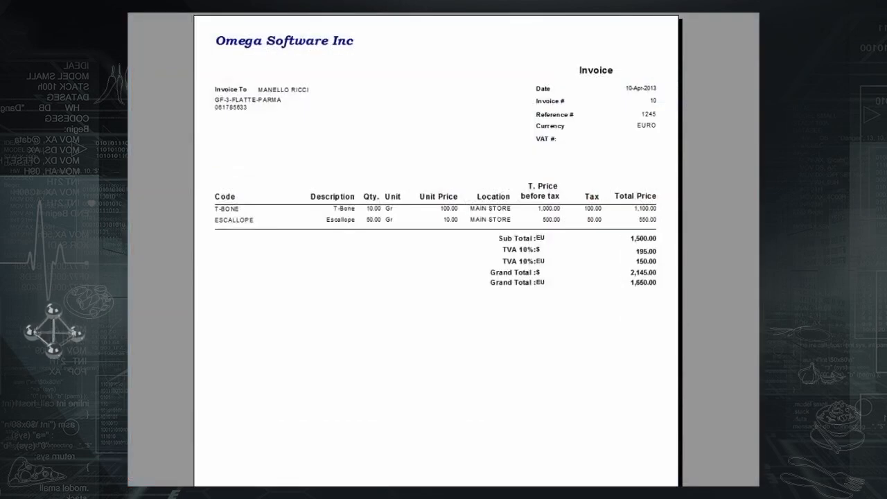
click(573, 15)
Step: Open unposted invoice 11 from the sales list and add Sprite with a quantity of 10 bottles and price 100
click(200, 54)
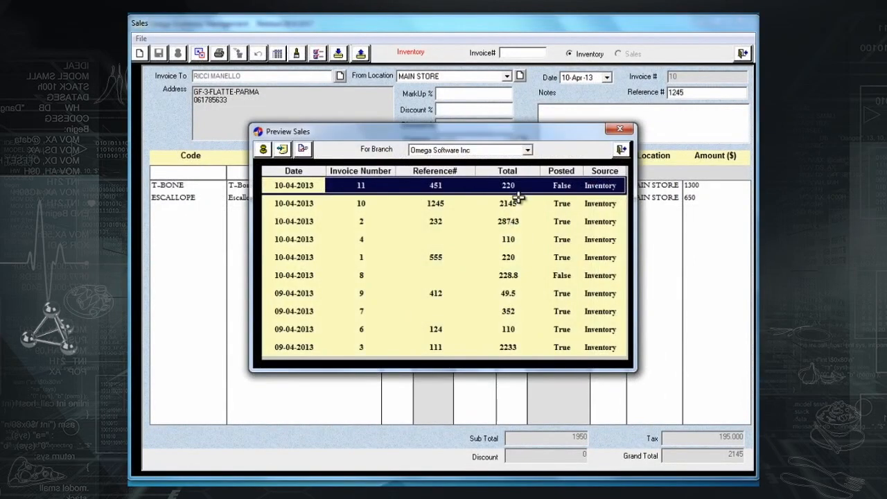
double_click(520, 185)
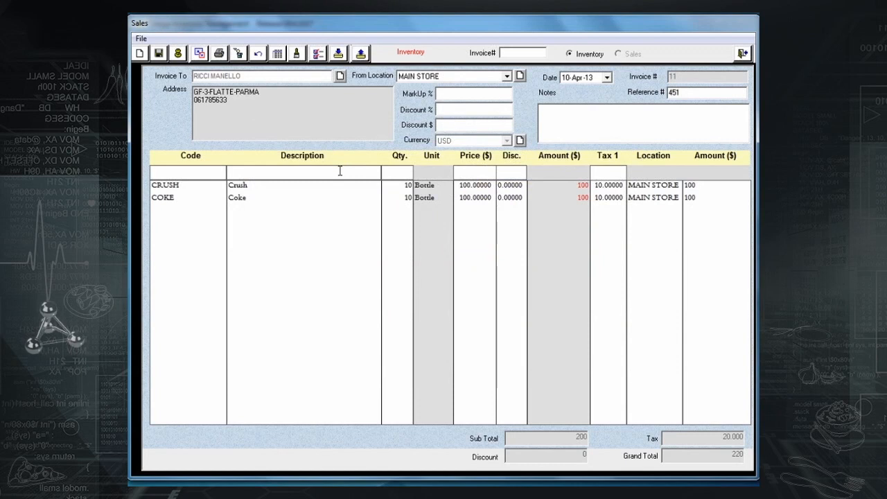
key(Return)
key(Return)
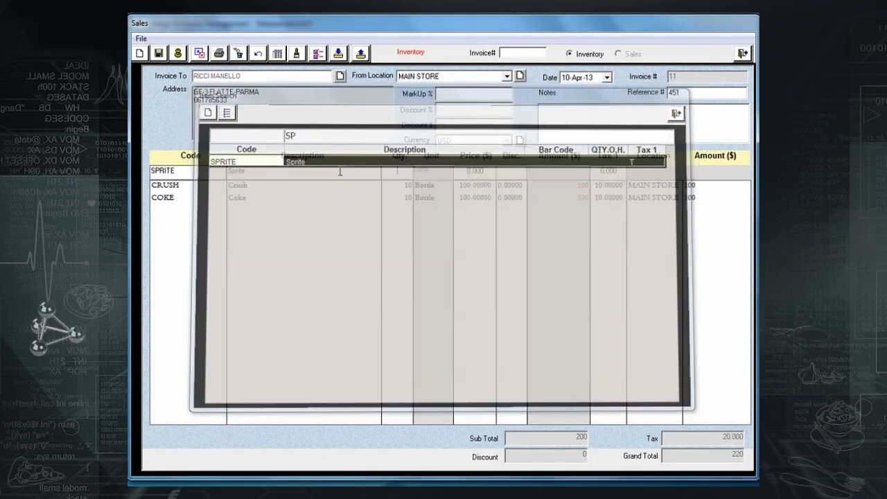
key(Return)
text(100)
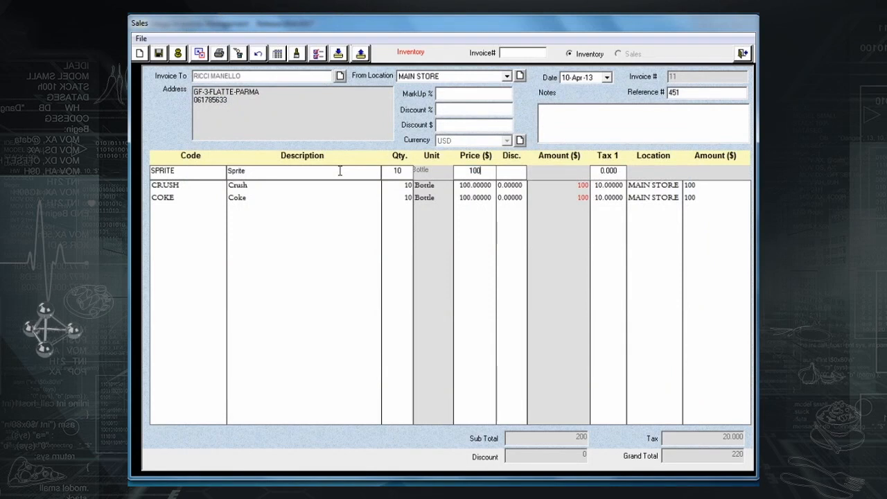
key(Return)
key(Return)
key(Return)
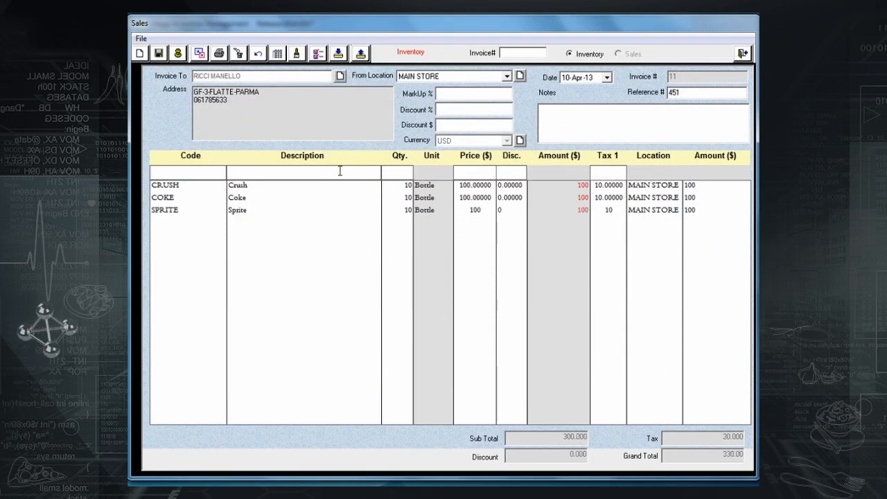
Step: Edit the Crush line of the invoice, setting its quantity to 9 and its price to 9
click(402, 188)
click(402, 187)
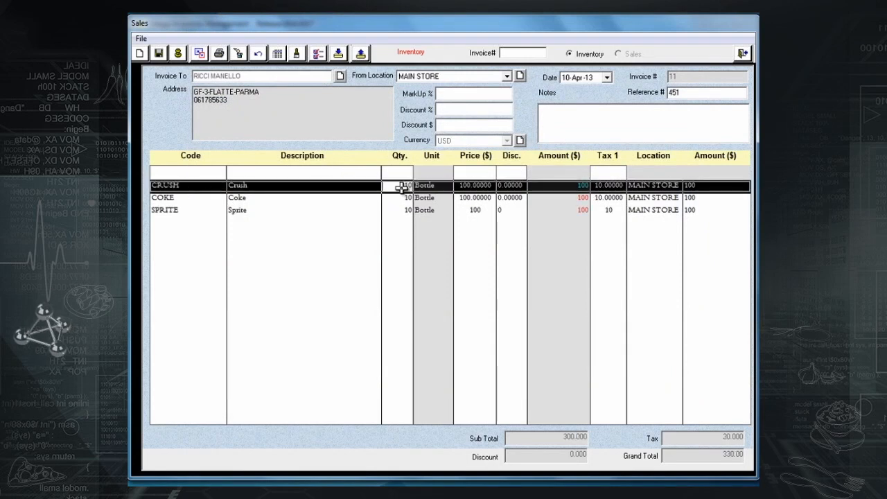
double_click(402, 188)
drag(407, 171, 344, 171)
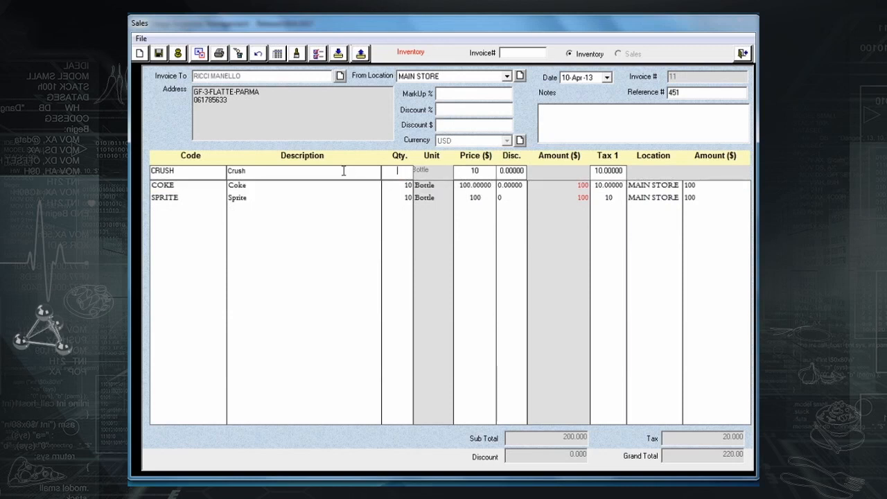
text(9)
key(Return)
text(9)
key(Return)
key(Return)
key(Return)
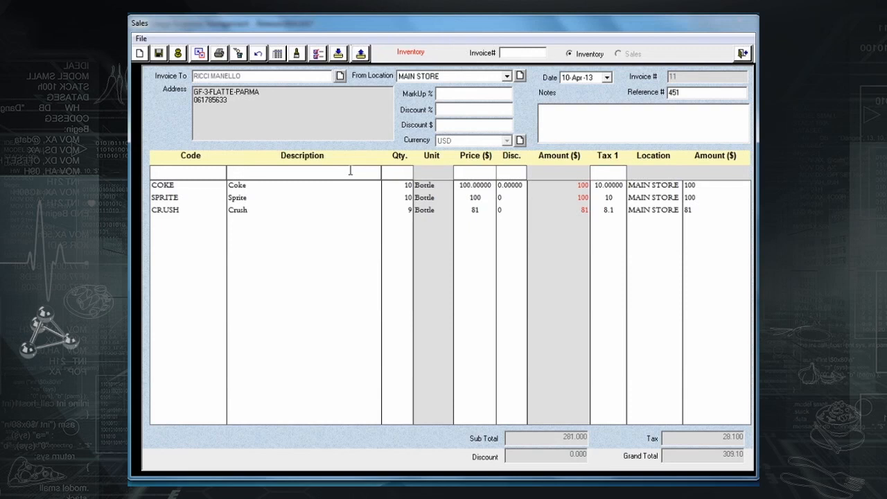
Step: Delete the open sales invoice 11 and confirm its removal
click(240, 54)
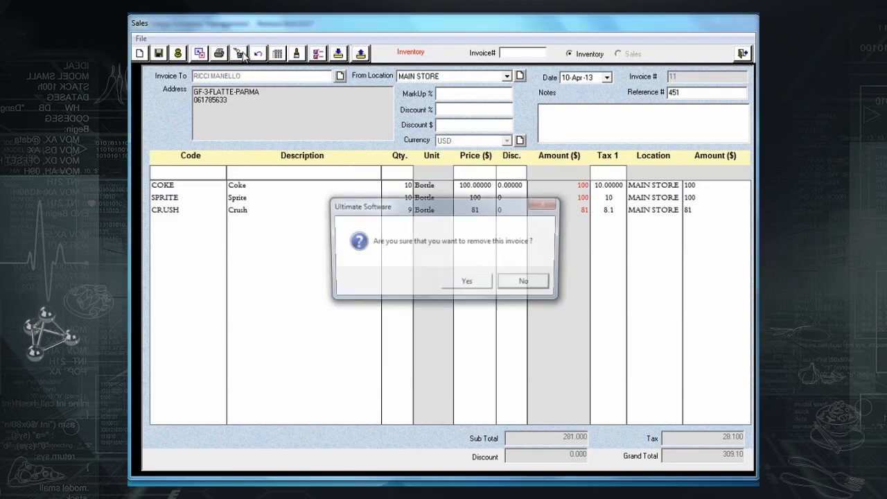
click(469, 282)
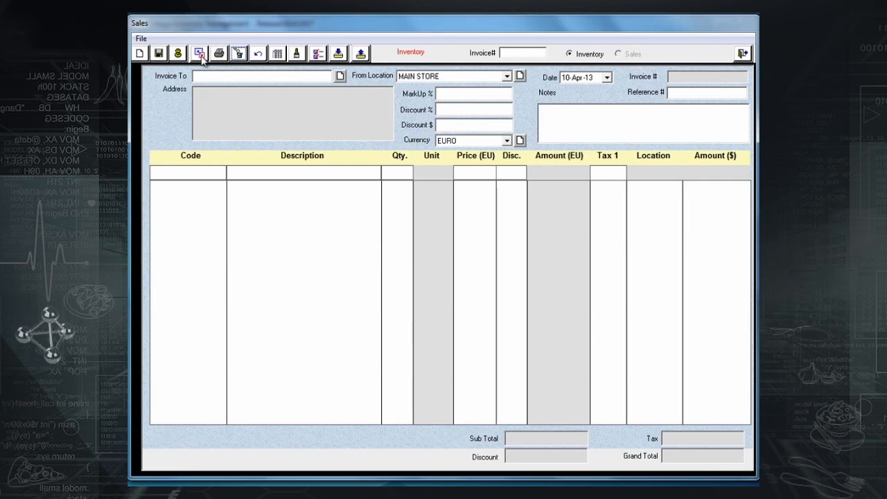
Step: Open the posted invoice 10 with reference 1245 from the list of saved sales
click(199, 54)
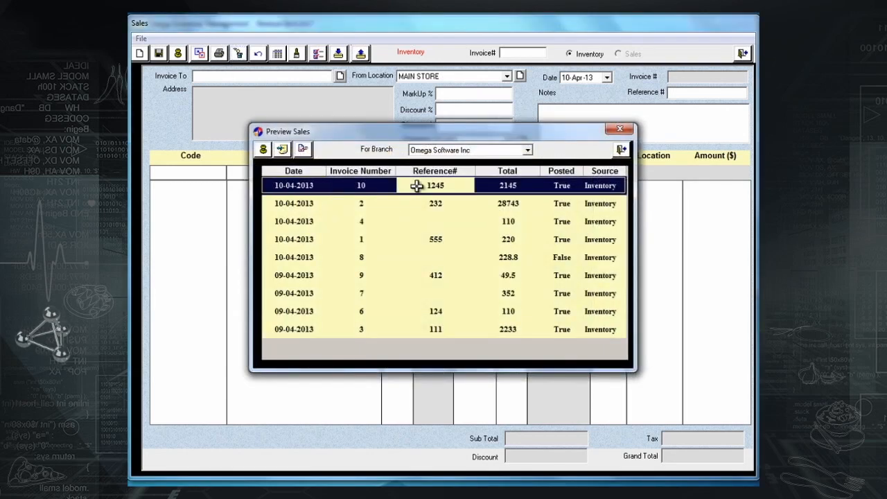
double_click(416, 185)
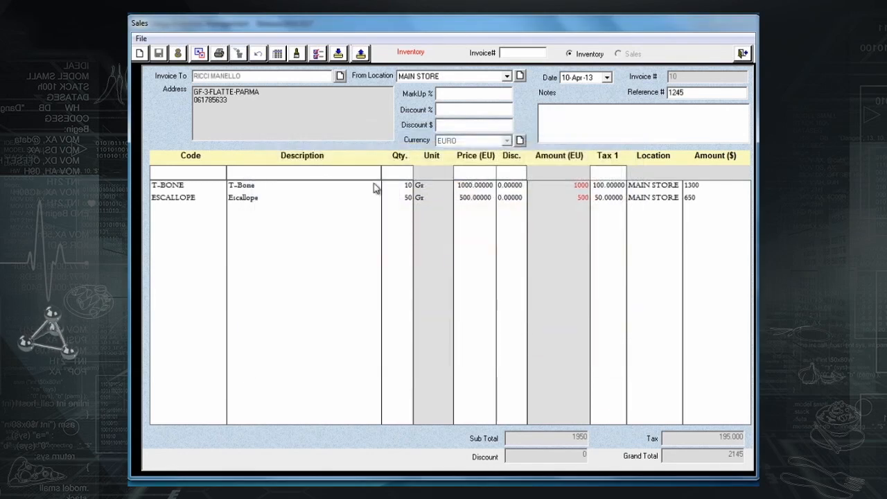
Step: Save the open sales invoice as a recurring sale named Inv3
click(338, 55)
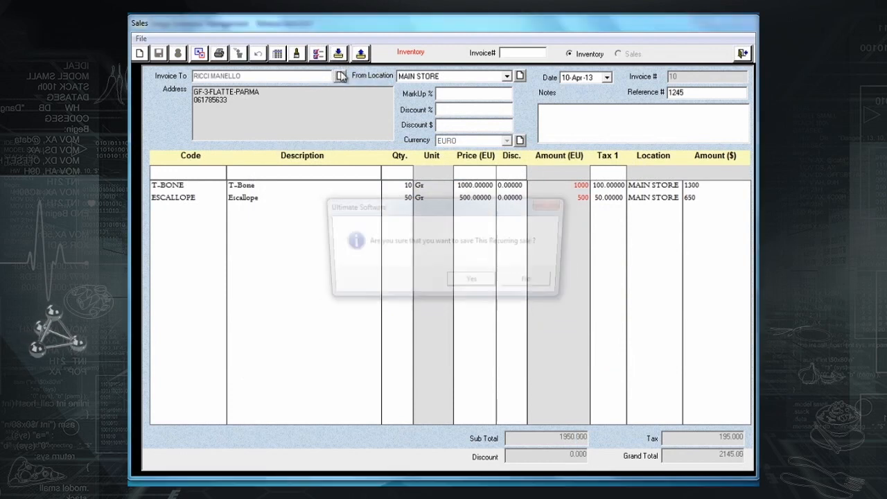
click(474, 284)
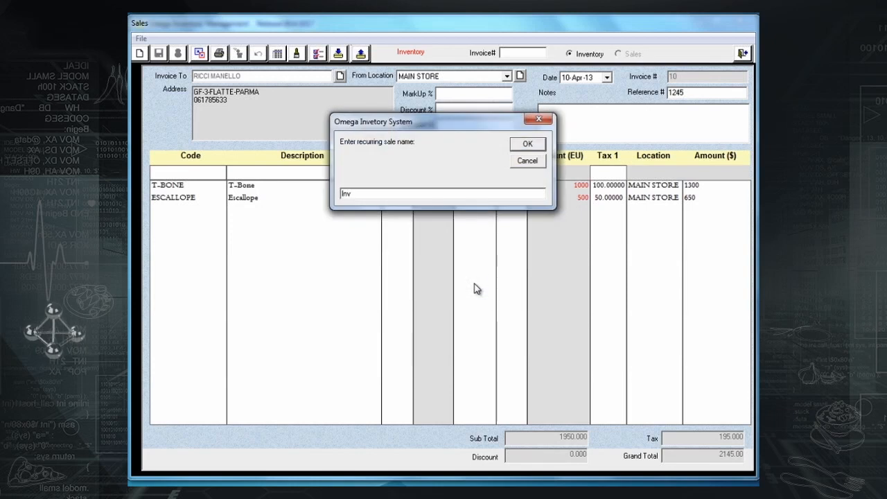
key(Return)
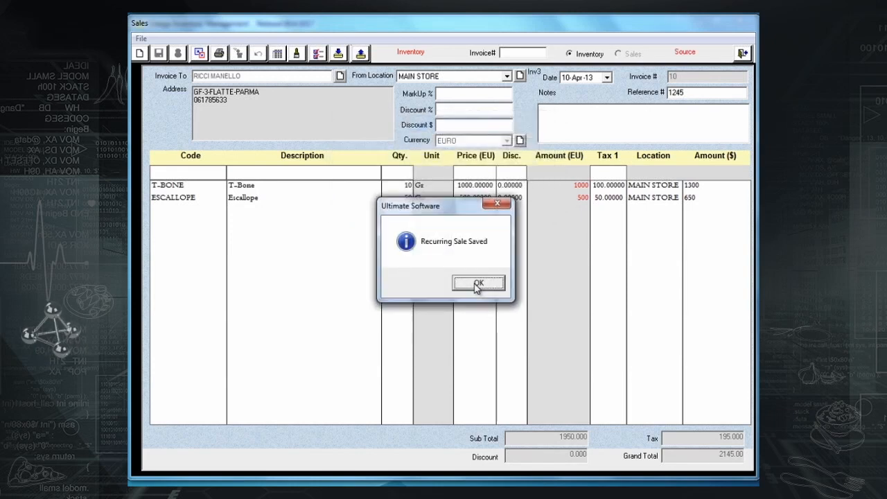
click(474, 289)
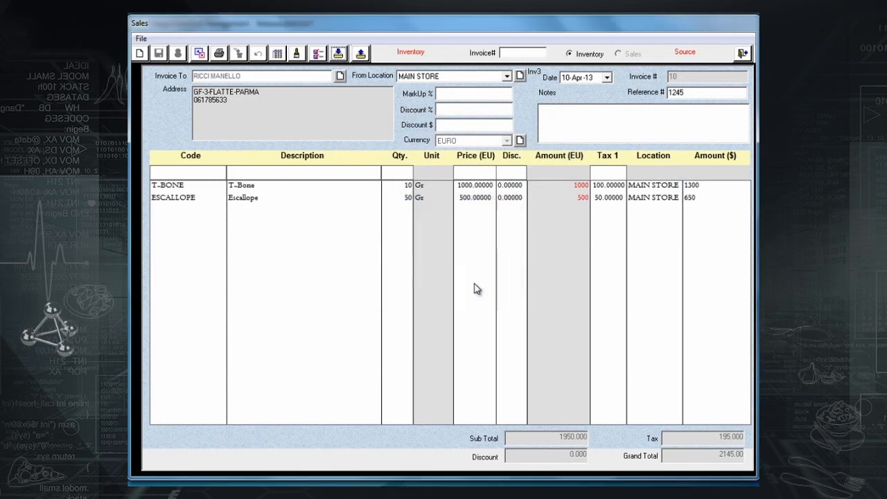
Step: Create a new sales invoice from the recurring sale Inv3 and save it without printing
click(139, 54)
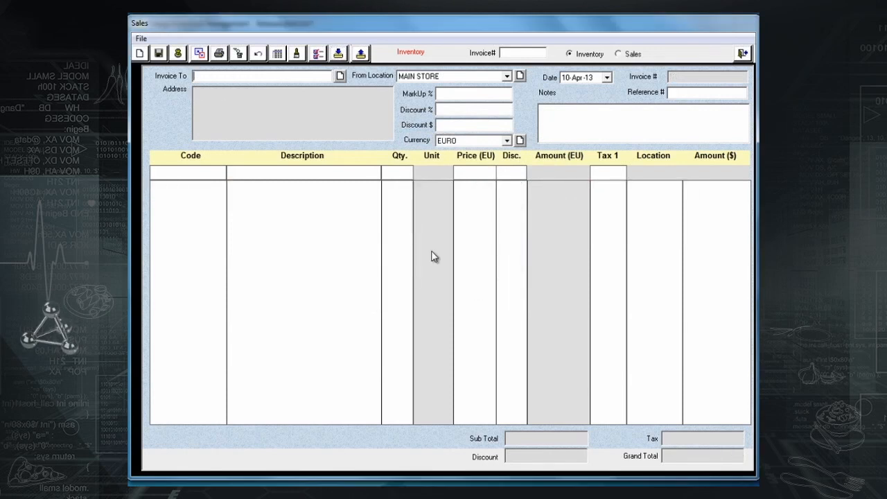
click(365, 56)
double_click(475, 205)
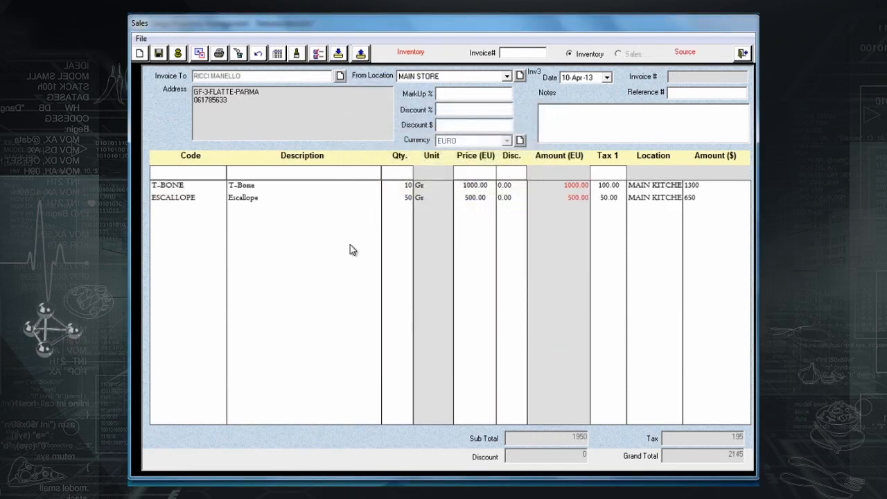
click(159, 54)
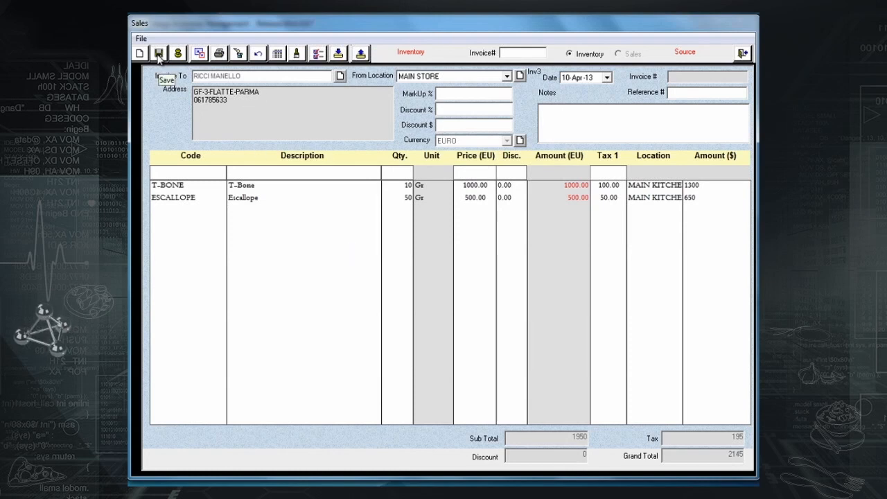
click(455, 290)
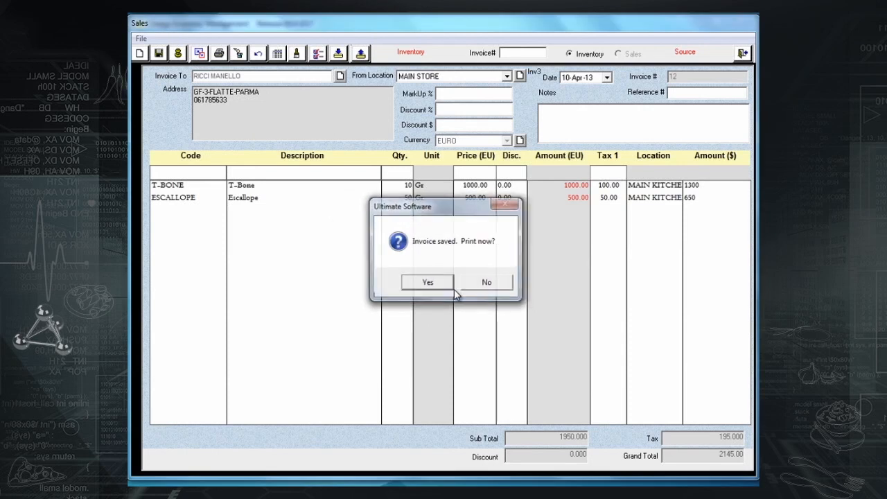
click(471, 287)
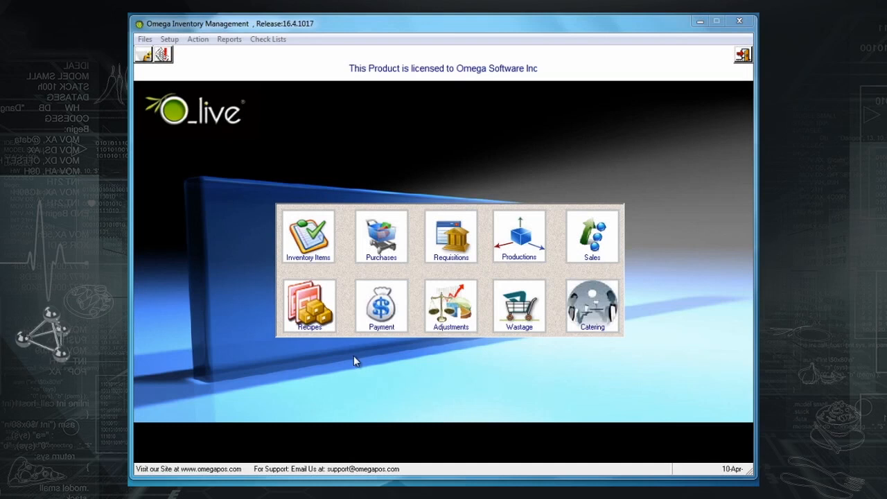
Step: Enable expiry date tracking for the inventory item Pepsi, save the item and close Inventory Items
click(312, 253)
click(192, 85)
text(p)
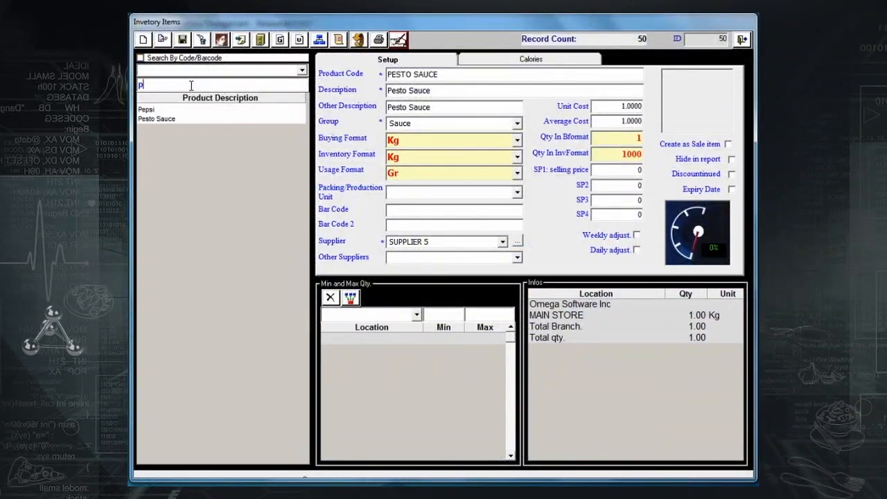
key(Down)
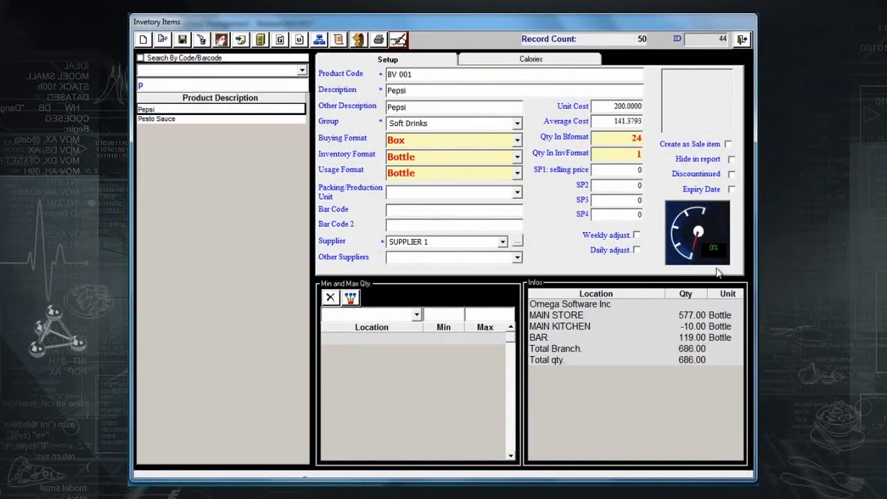
click(732, 190)
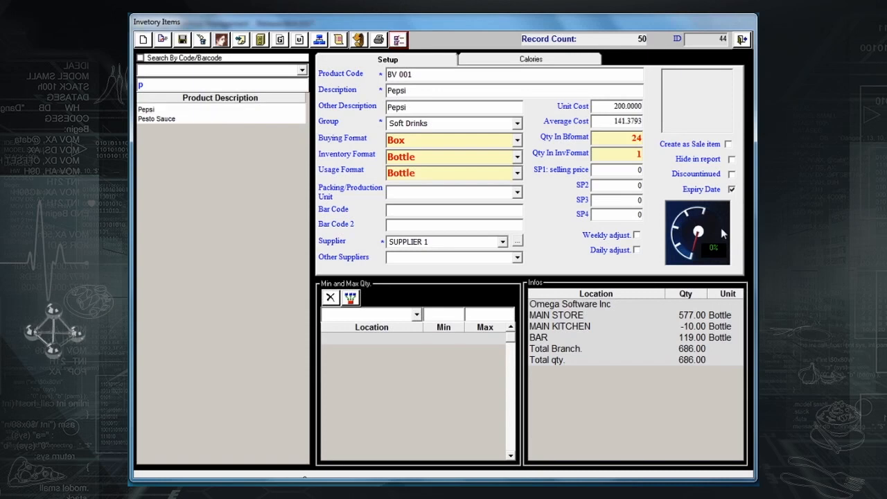
click(182, 40)
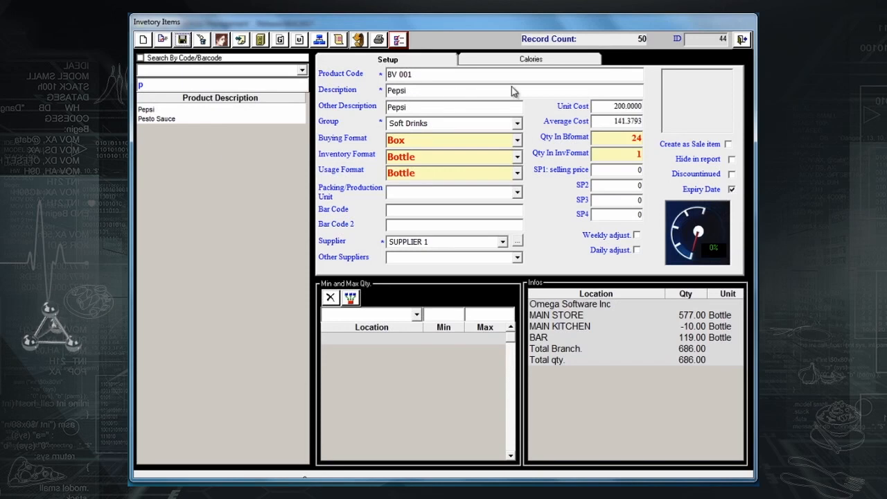
click(742, 39)
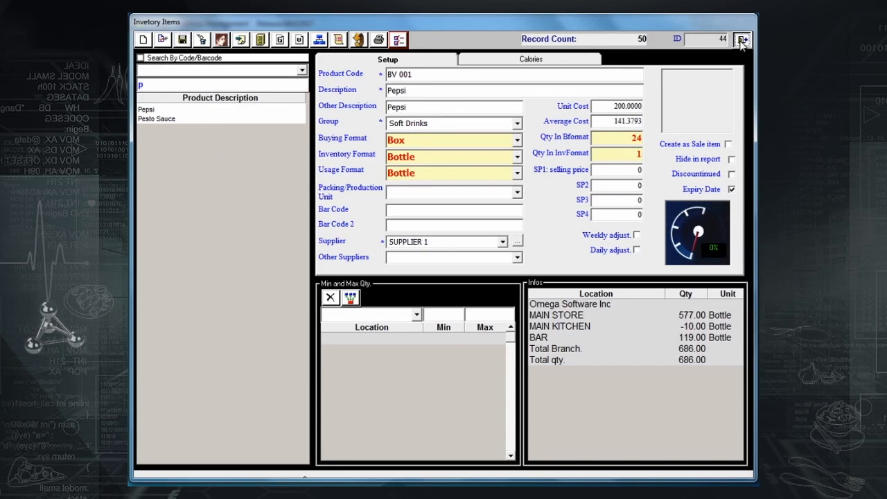
Step: Create purchase invoice 125 from SUPPLIER 1 in $ for MAIN STORE with 10 boxes of Pepsi at 141.38
click(381, 236)
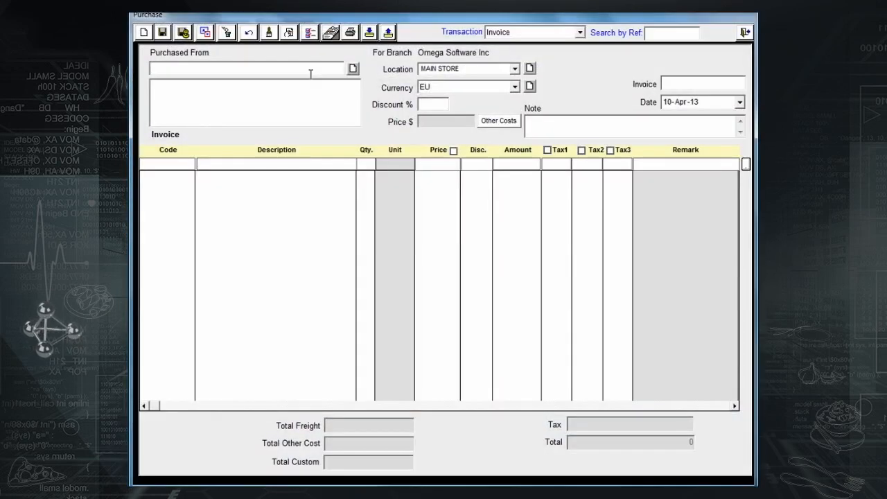
key(Return)
key(Return)
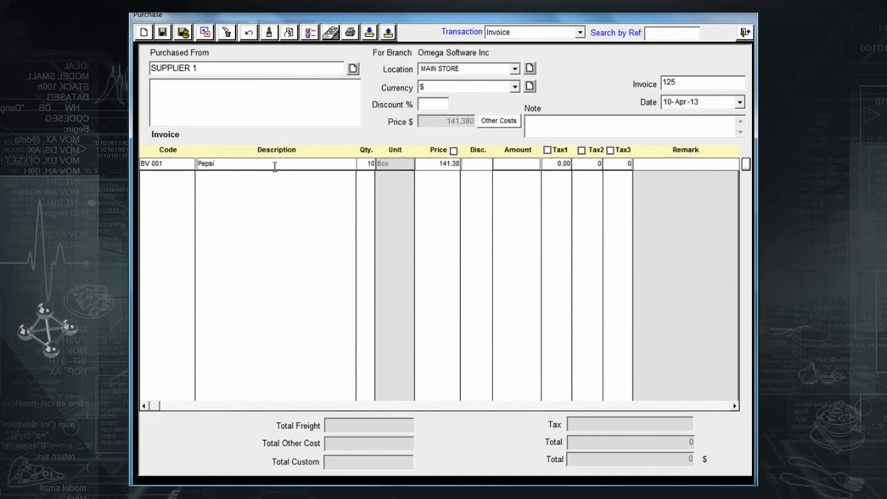
key(Return)
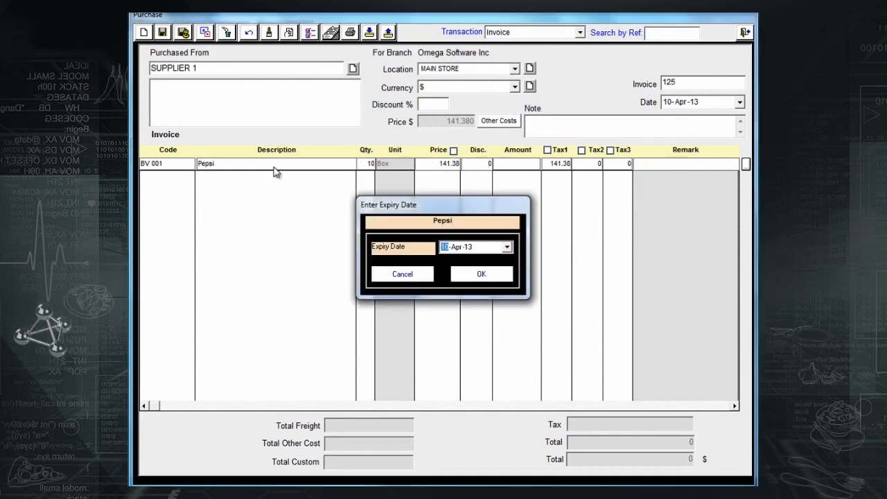
Step: Set the expiry date of the purchased Pepsi to 01-May-13
click(456, 248)
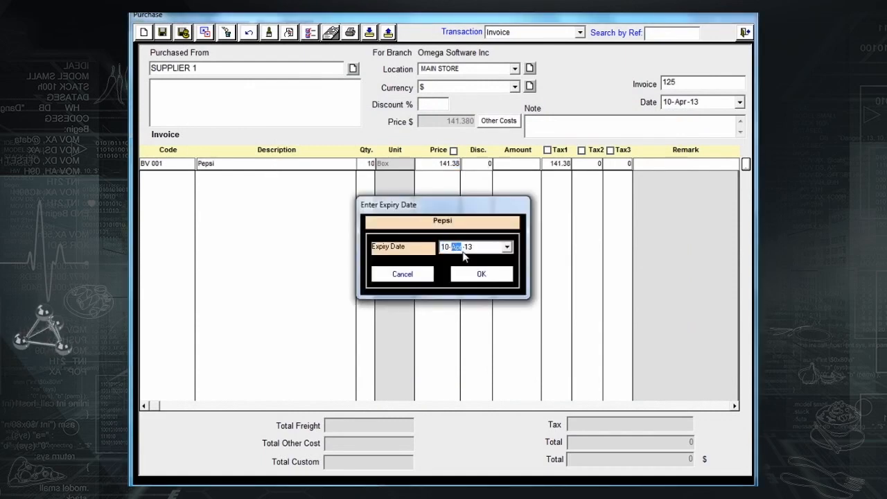
click(506, 247)
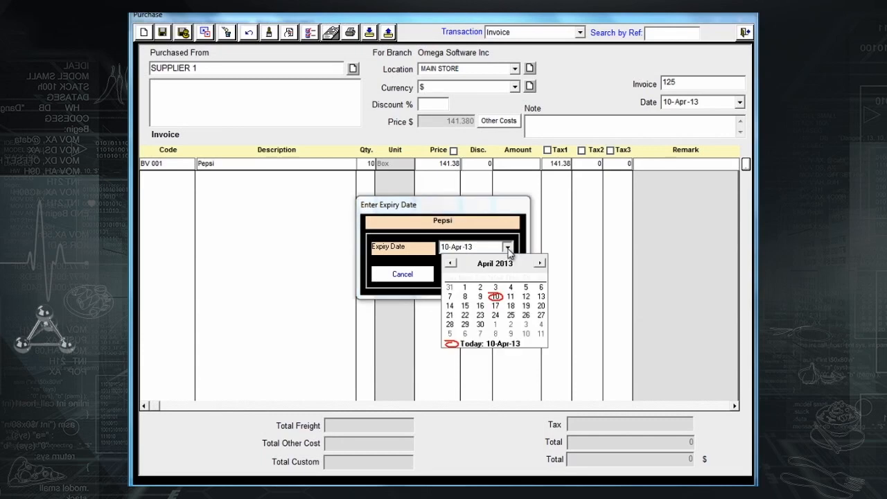
click(496, 324)
click(484, 275)
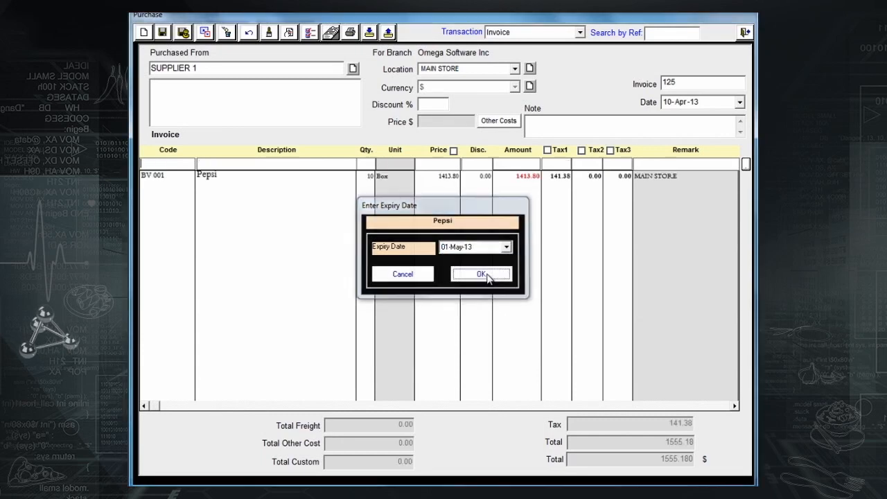
Step: Save and post purchase invoice 125 without printing, and close the purchase
click(183, 33)
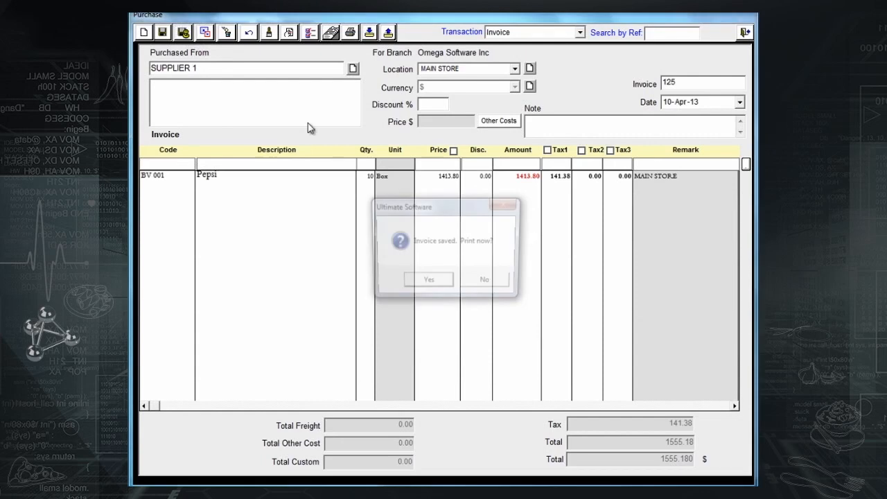
click(487, 284)
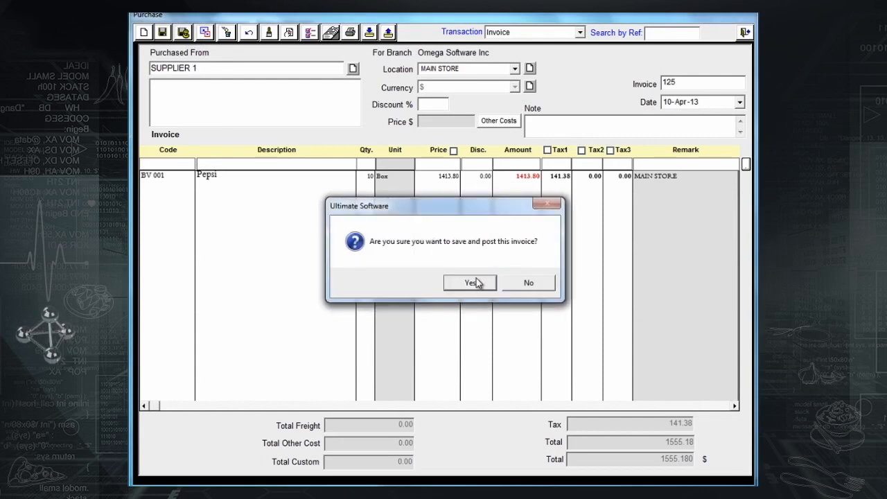
click(477, 278)
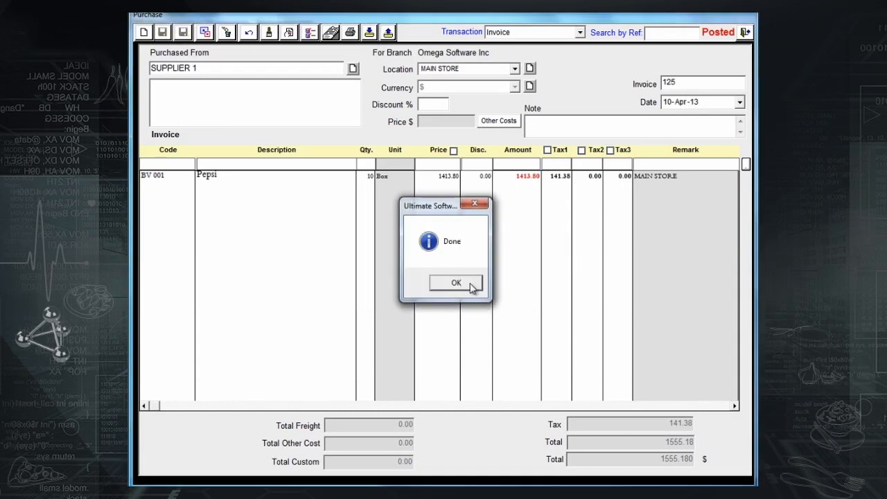
click(457, 284)
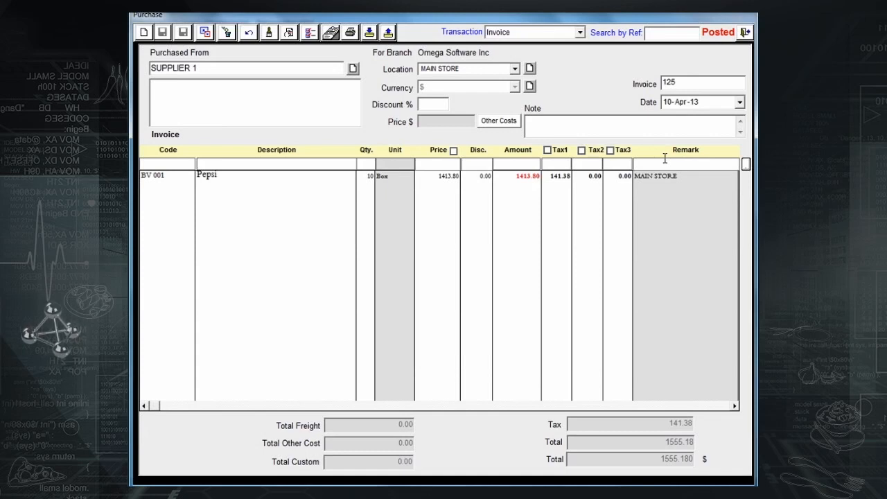
click(745, 32)
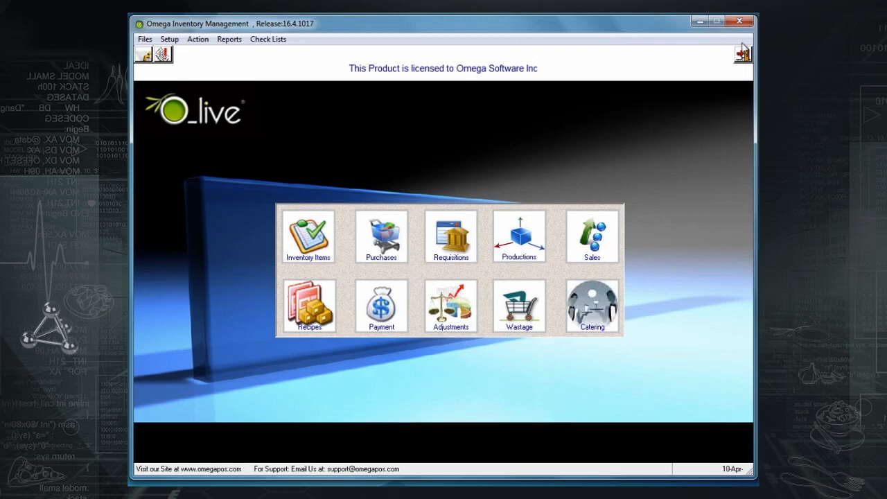
Step: Open Item Adjustment Expiry for the MAIN STORE location and set Pepsi's new quantity to 120
click(202, 40)
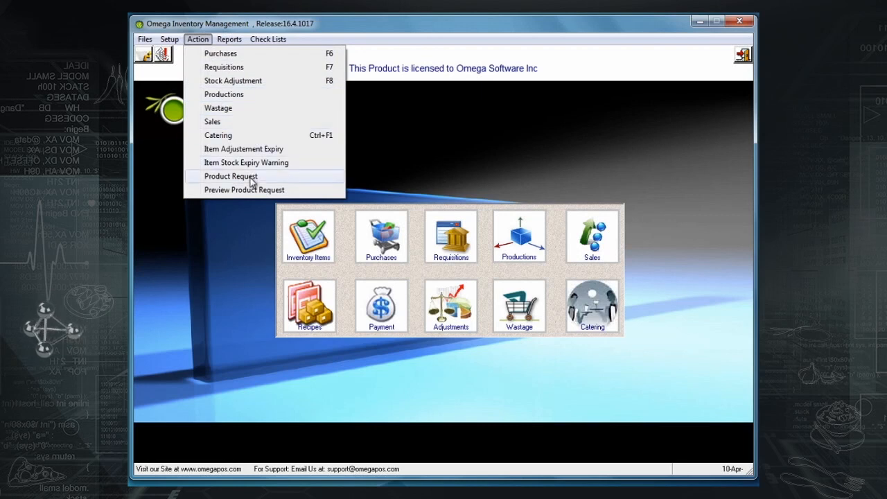
click(256, 151)
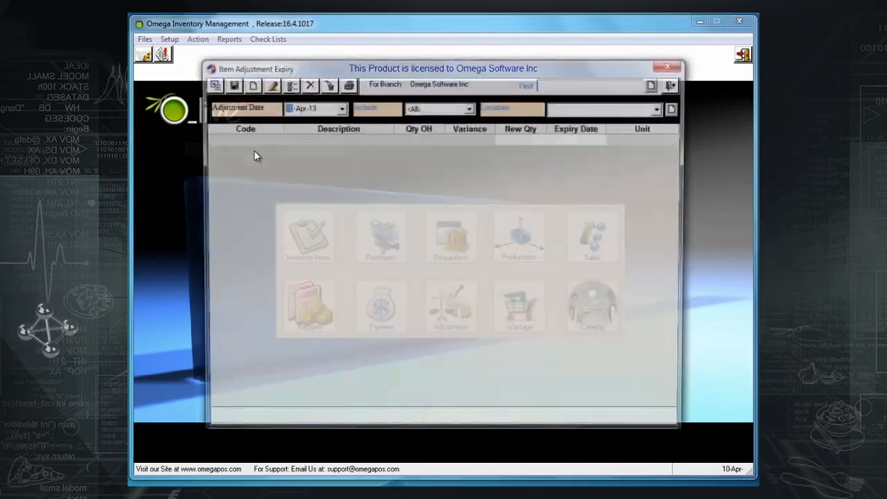
click(659, 109)
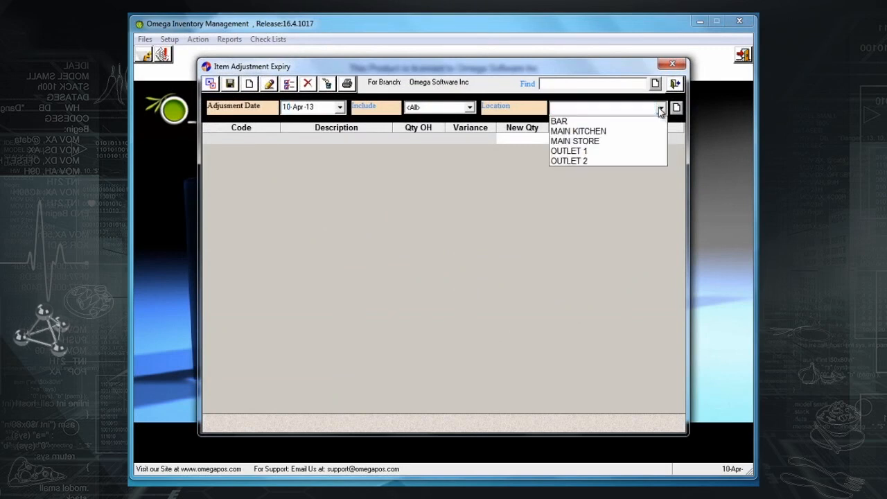
click(614, 141)
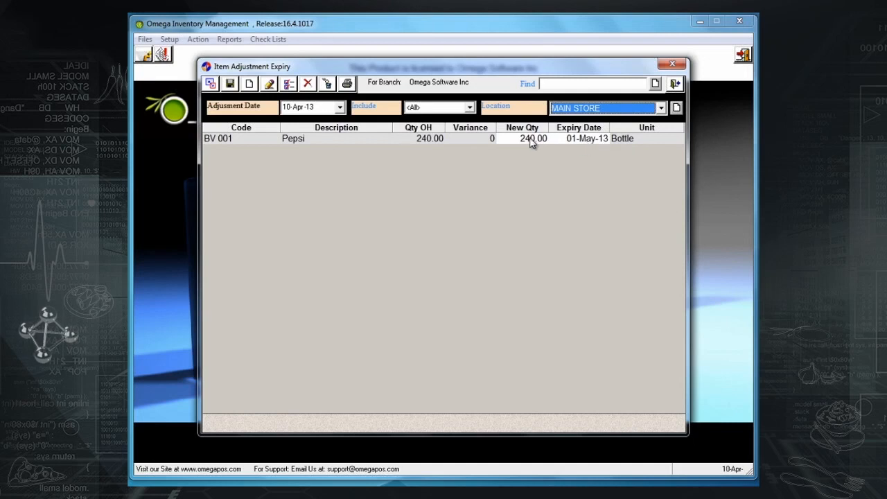
click(586, 141)
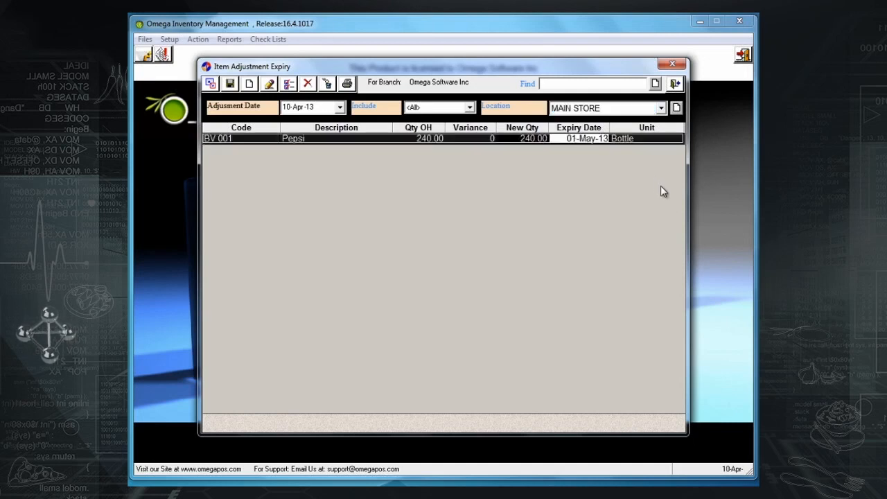
click(537, 139)
text(120)
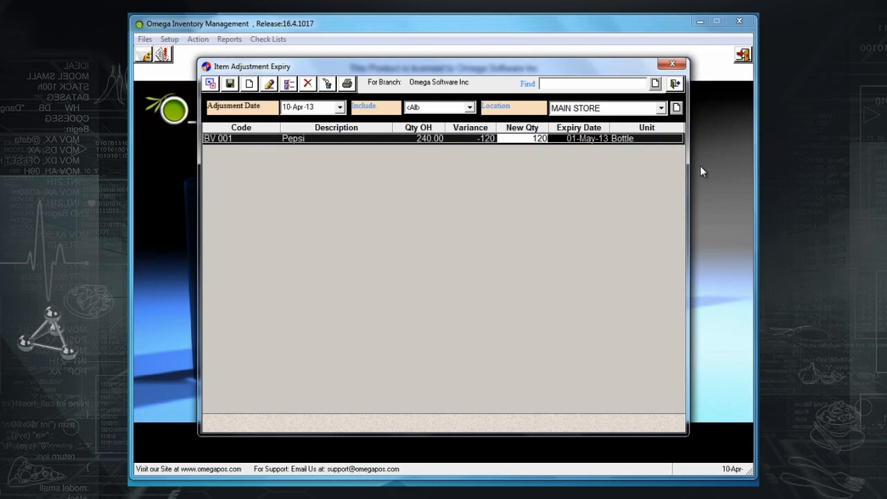
Step: Find the item matching "peps" in the expiry adjustment list
click(586, 84)
text(peps)
key(Return)
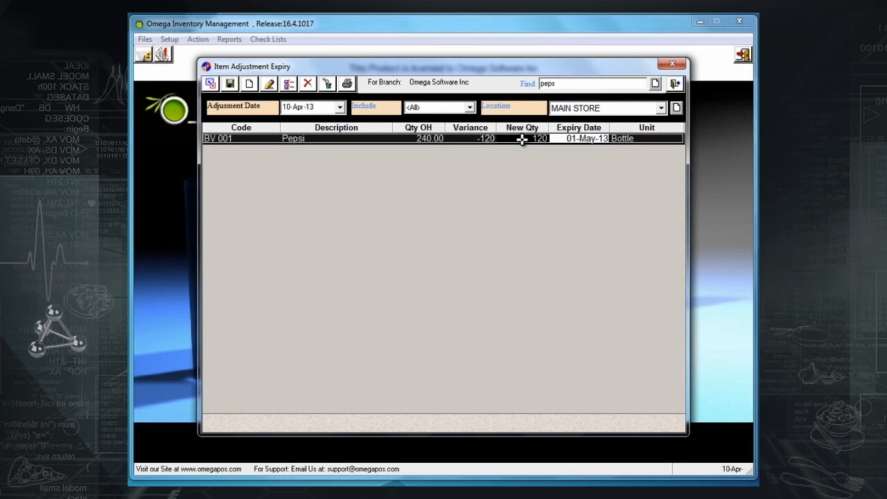
Step: Set Pepsi's expiry date to 25-Apr-13 in the item expiry adjustment
double_click(568, 139)
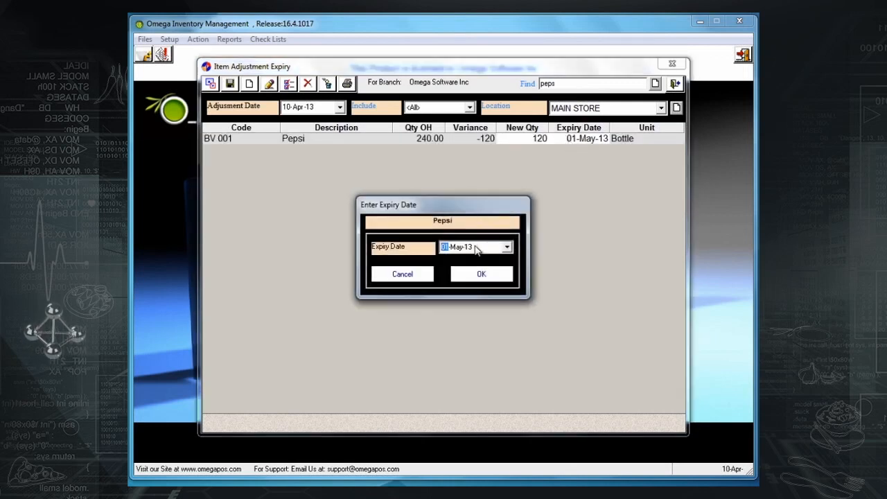
click(507, 247)
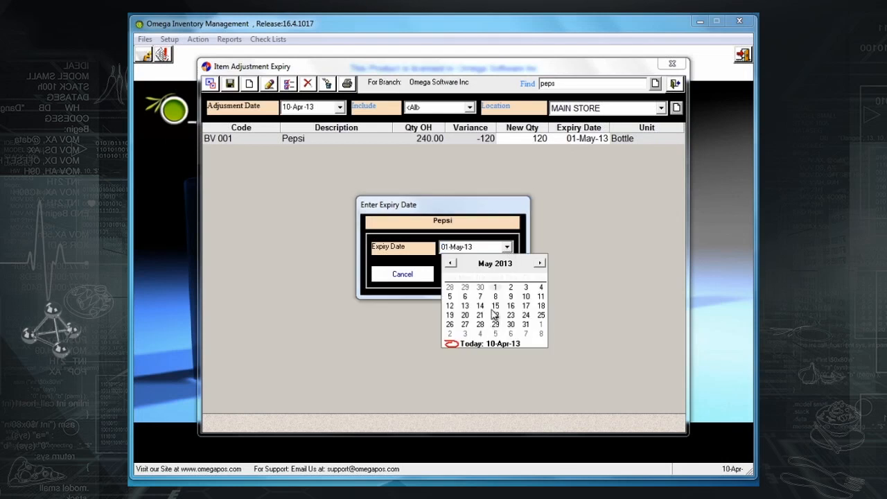
click(450, 264)
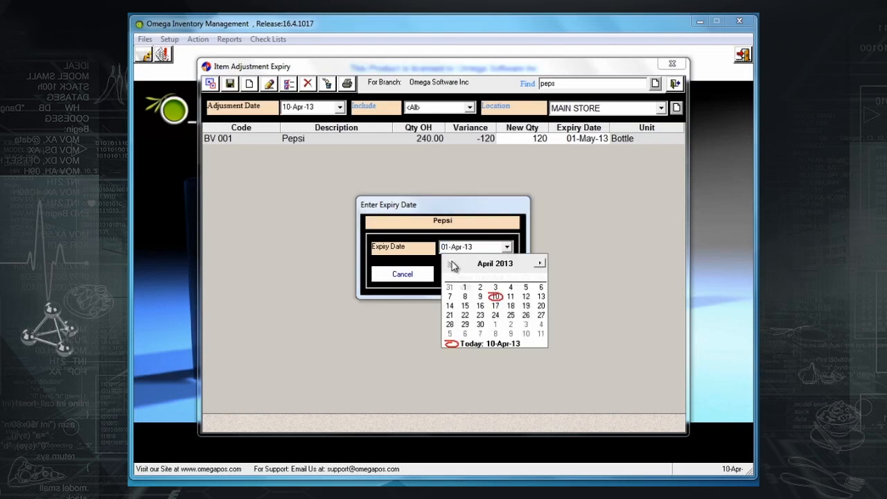
click(512, 319)
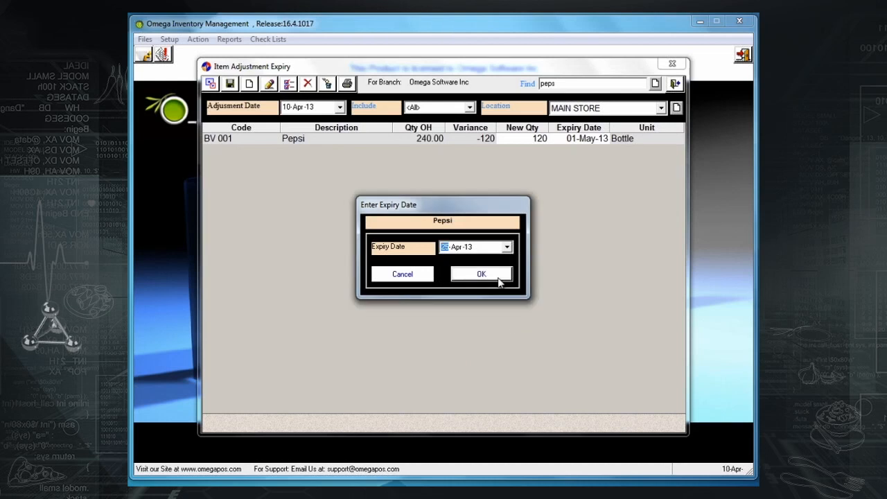
click(500, 277)
Step: Save the item expiry adjustment without printing and close it
click(230, 84)
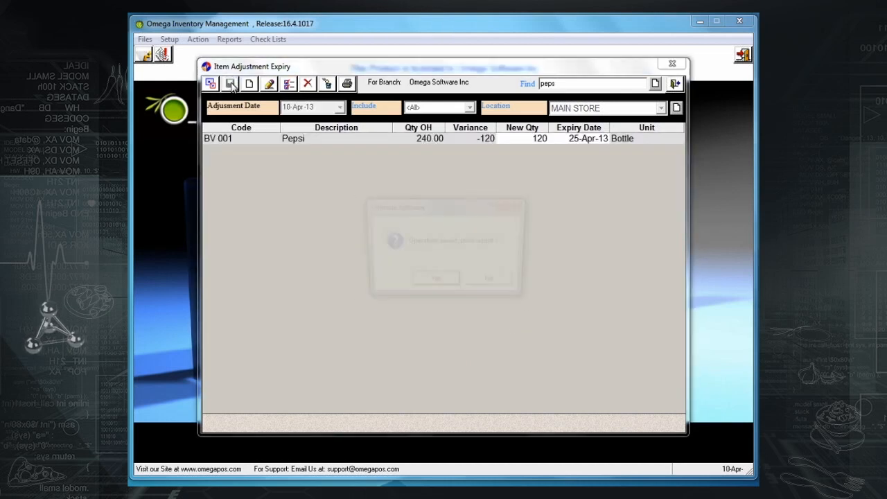
click(491, 284)
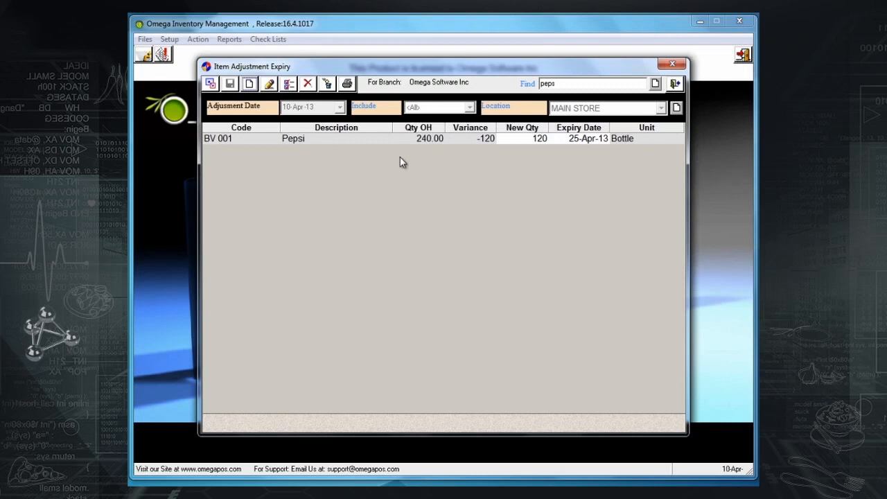
key(Escape)
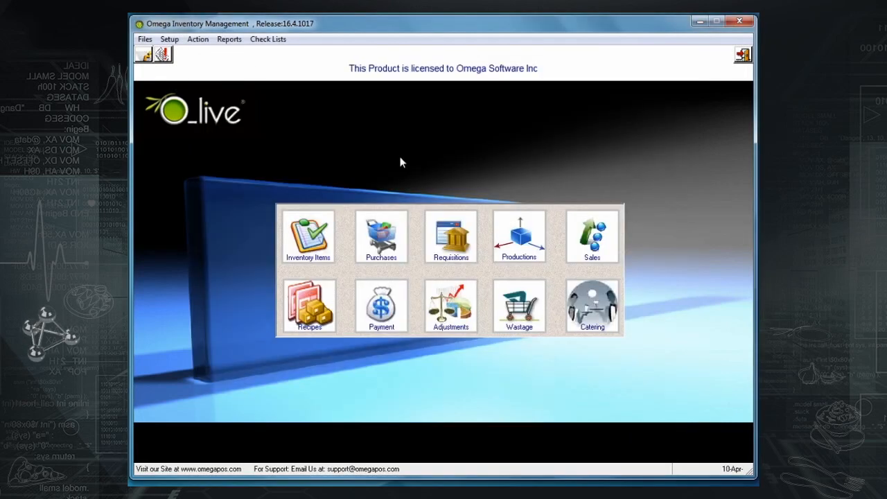
Step: Run the Item Stock Expiry Warning for 30 days across all branches
click(198, 39)
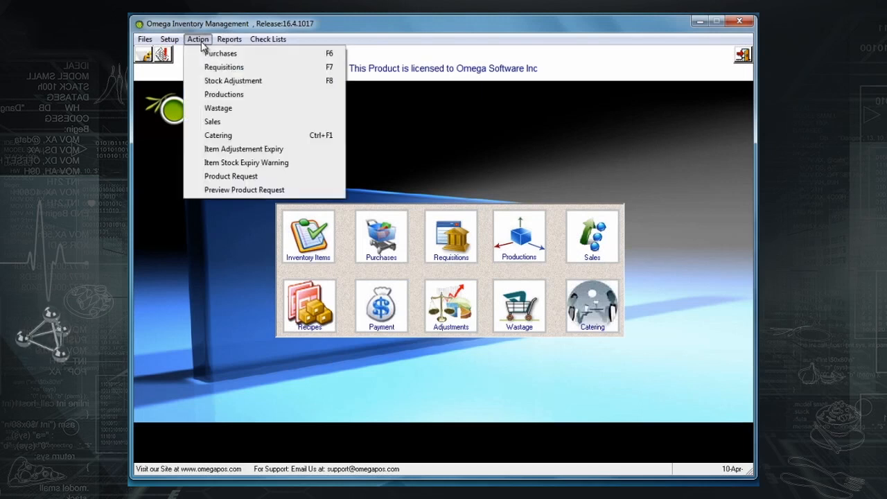
click(252, 167)
double_click(329, 88)
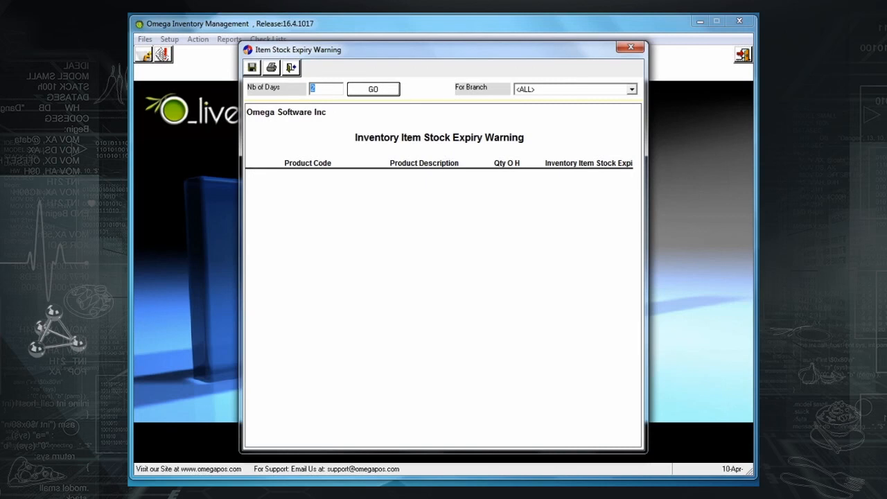
text(30)
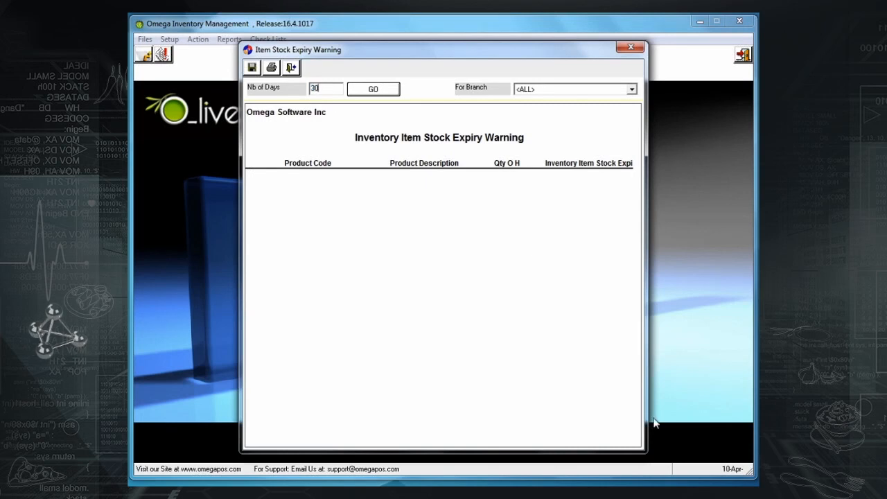
click(384, 88)
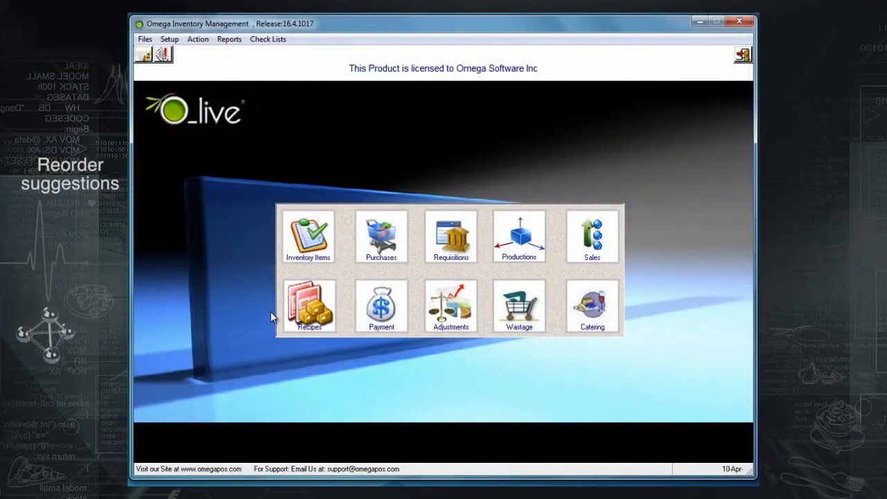
Step: Open the inventory items and bring up the Coke record by searching for "co"
click(287, 256)
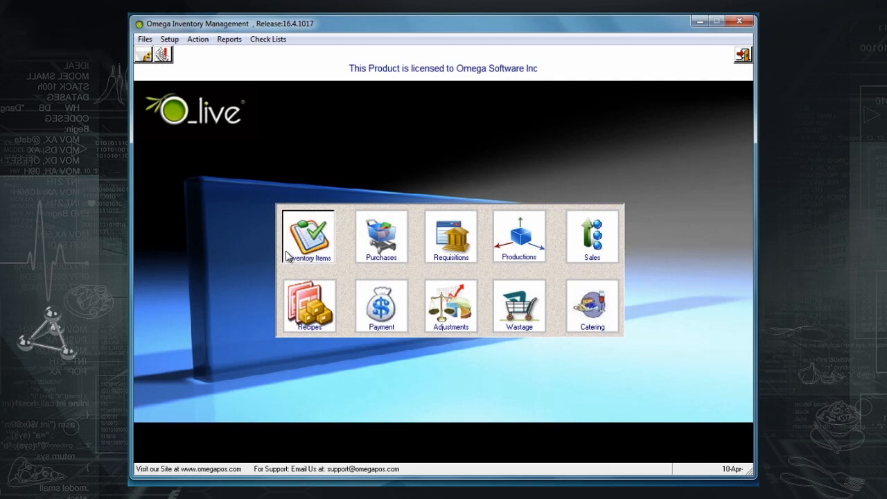
click(209, 85)
text(co)
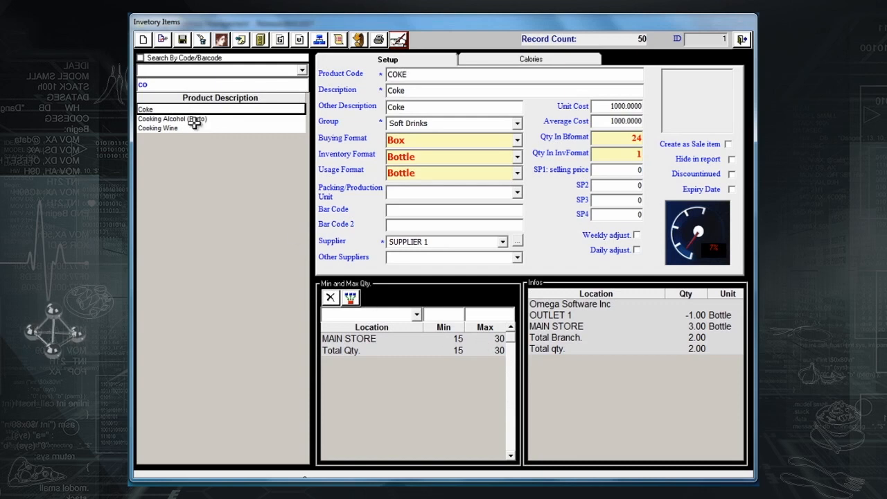
click(195, 85)
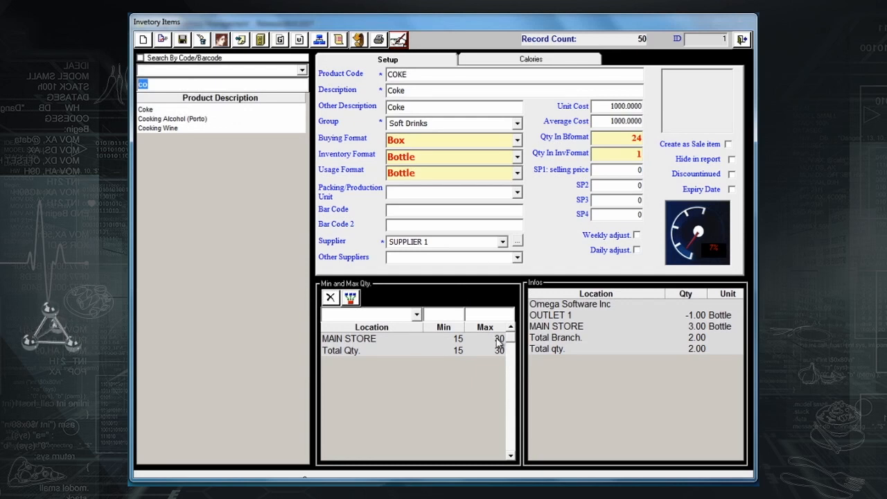
Step: Add a minimum quantity of 50 and a maximum of 100 for Coke at the BAR location, and save the item
click(417, 314)
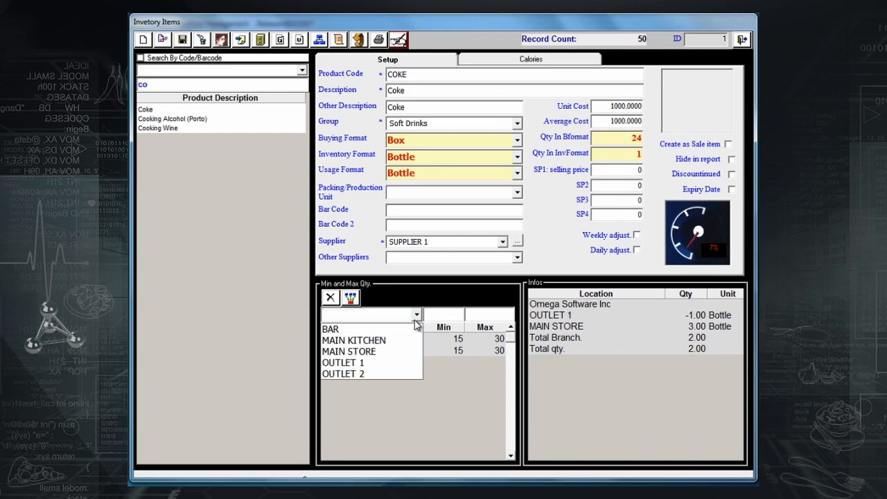
click(405, 331)
click(438, 315)
text(5)
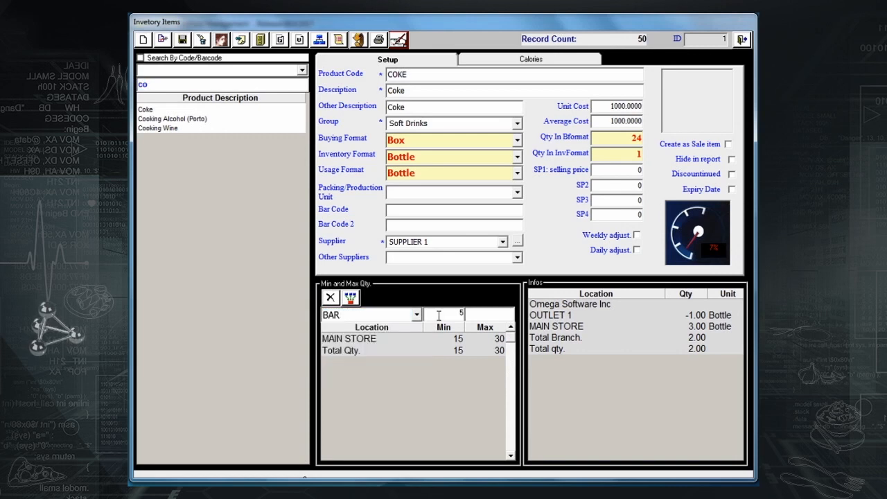
text(0100)
key(Return)
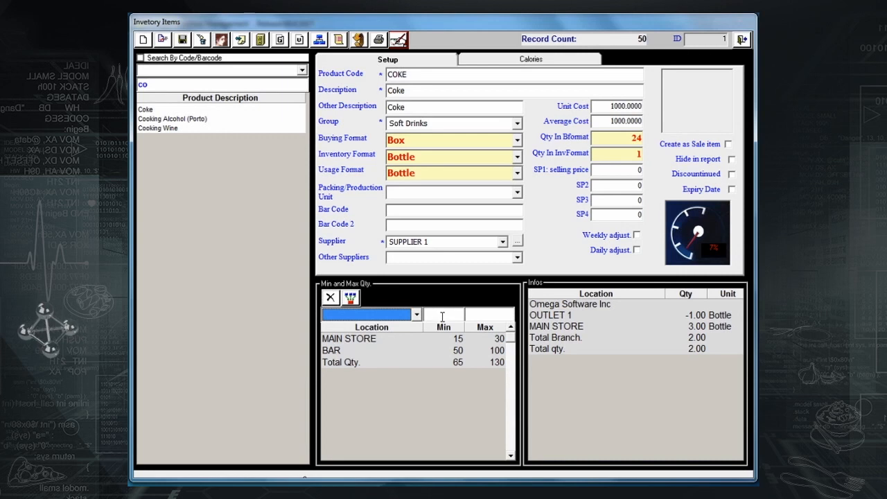
click(183, 43)
Step: Search for "pe", review Pepsi's minimum and maximum quantities by location, and close the inventory items
double_click(172, 86)
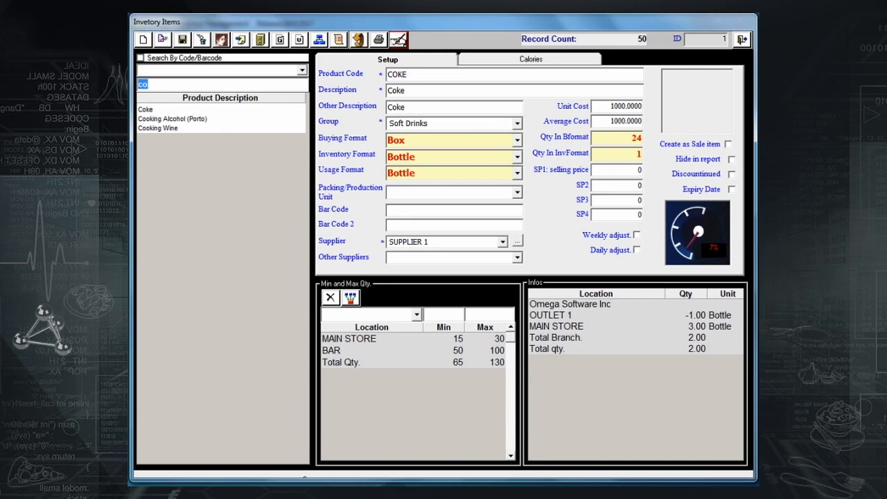
text(pe)
click(173, 110)
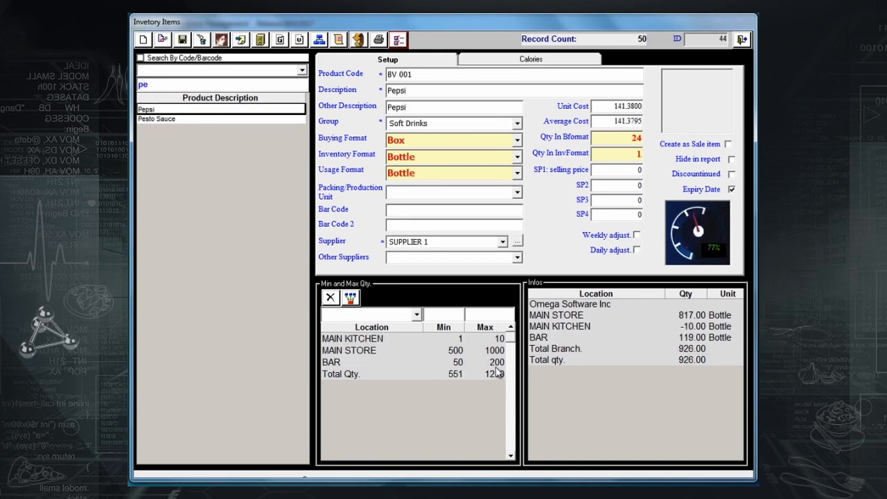
click(742, 42)
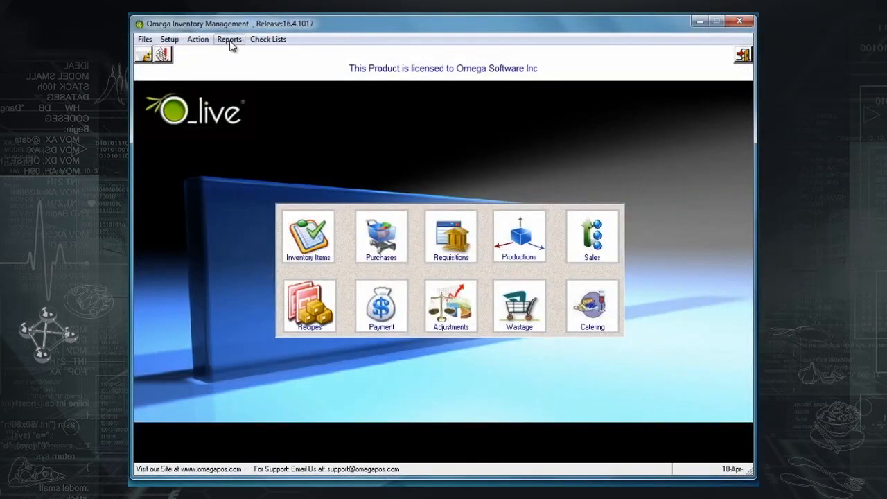
Step: Preview the detailed Reorder suggestions report for all branches, locations, categories, divisions, groups and items
click(228, 40)
mouse_move(240, 67)
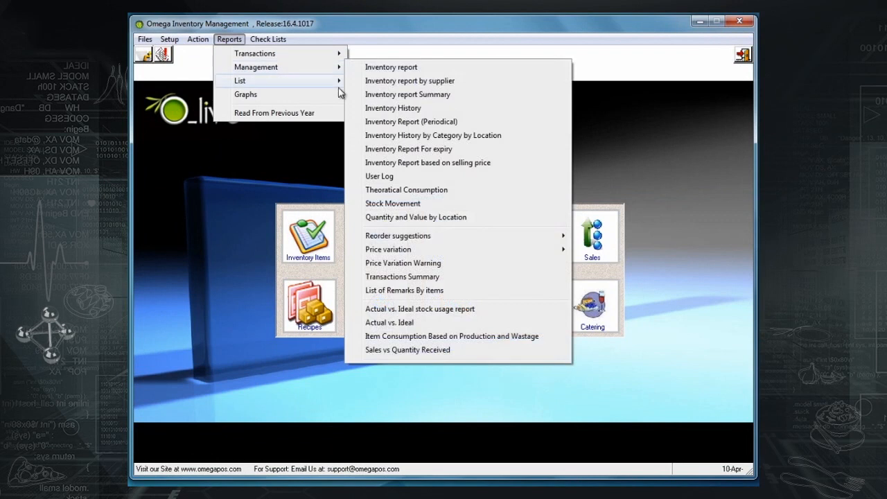
mouse_move(471, 237)
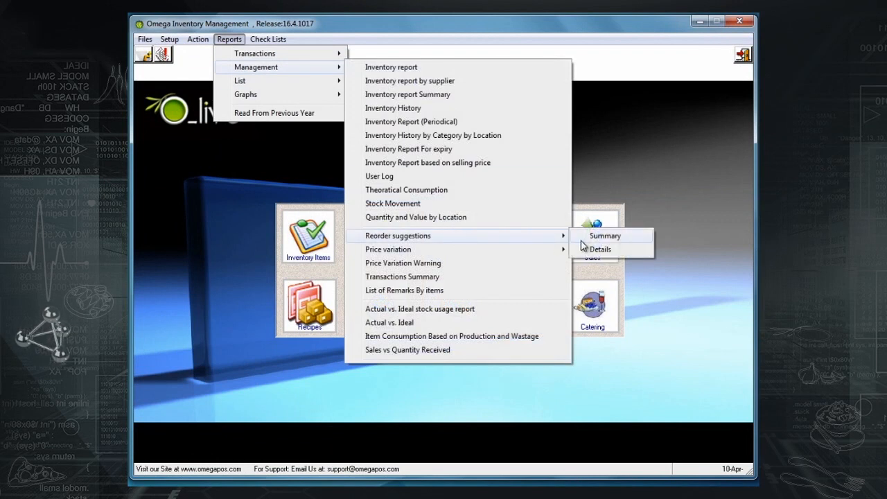
click(598, 250)
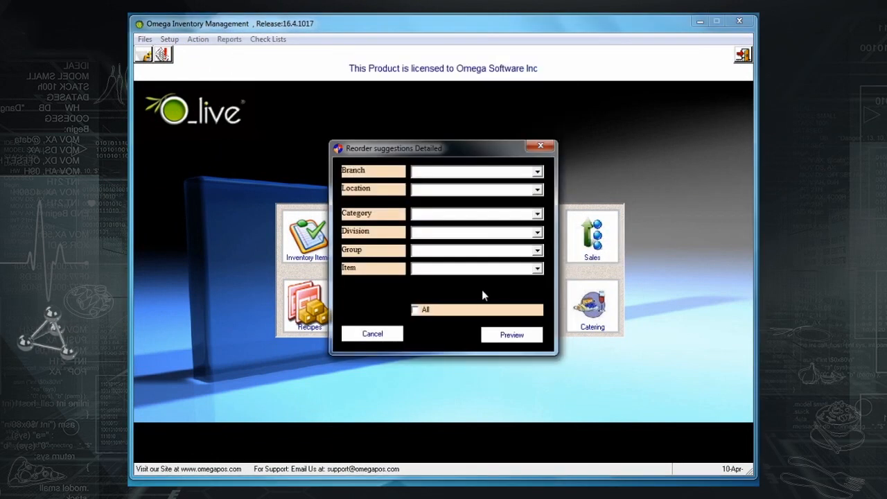
click(440, 310)
click(519, 337)
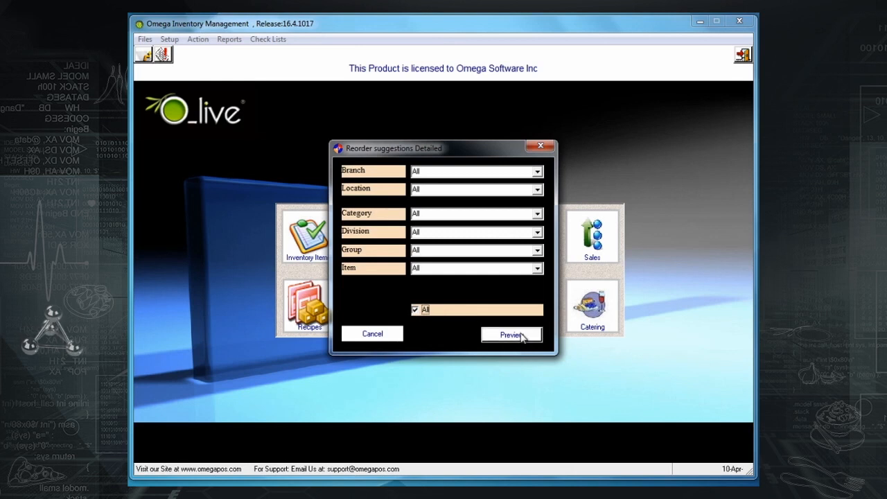